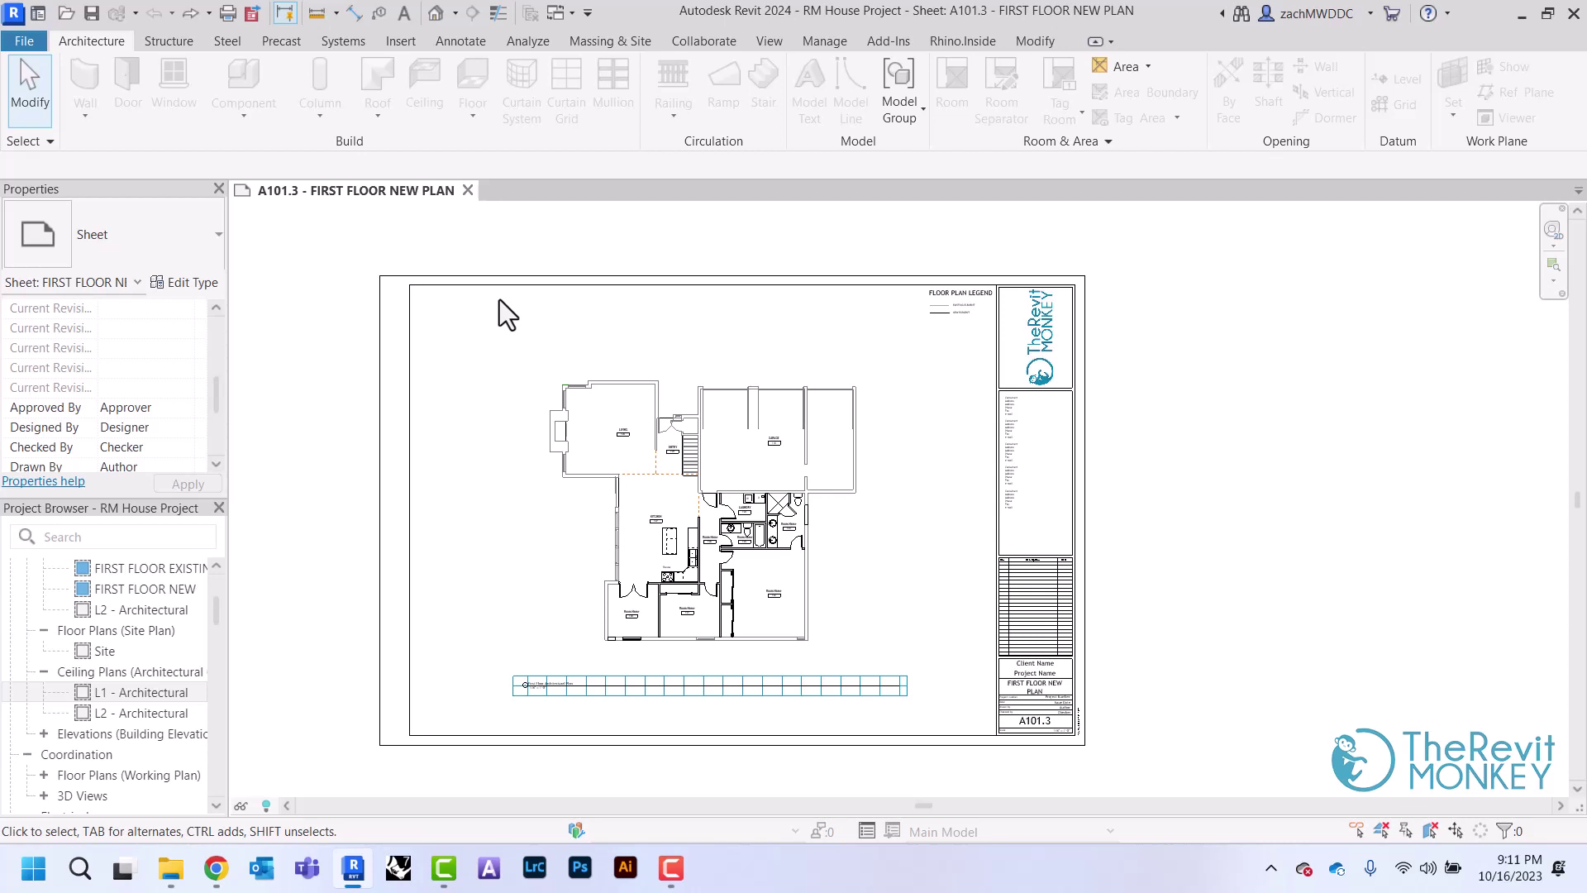
Rename the L1 - Architectural ceiling plan view to 'FIRST FLOOR CEILING PLAN', correcting a typo.
{"action": "right_click", "coordinate": [150, 696]}
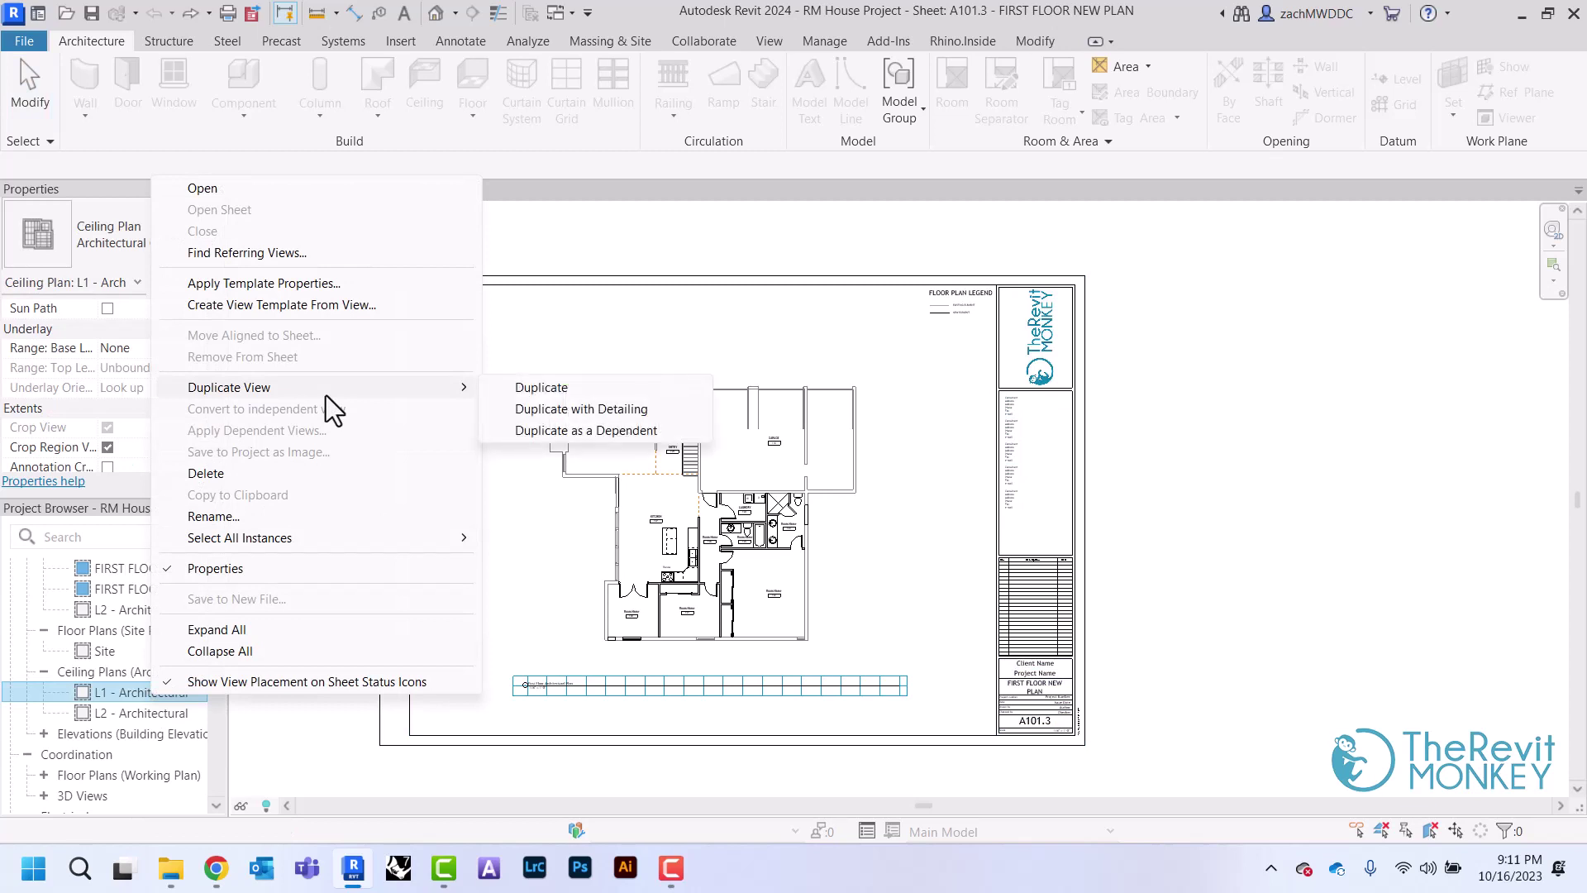
{"action": "left_click", "coordinate": [295, 517]}
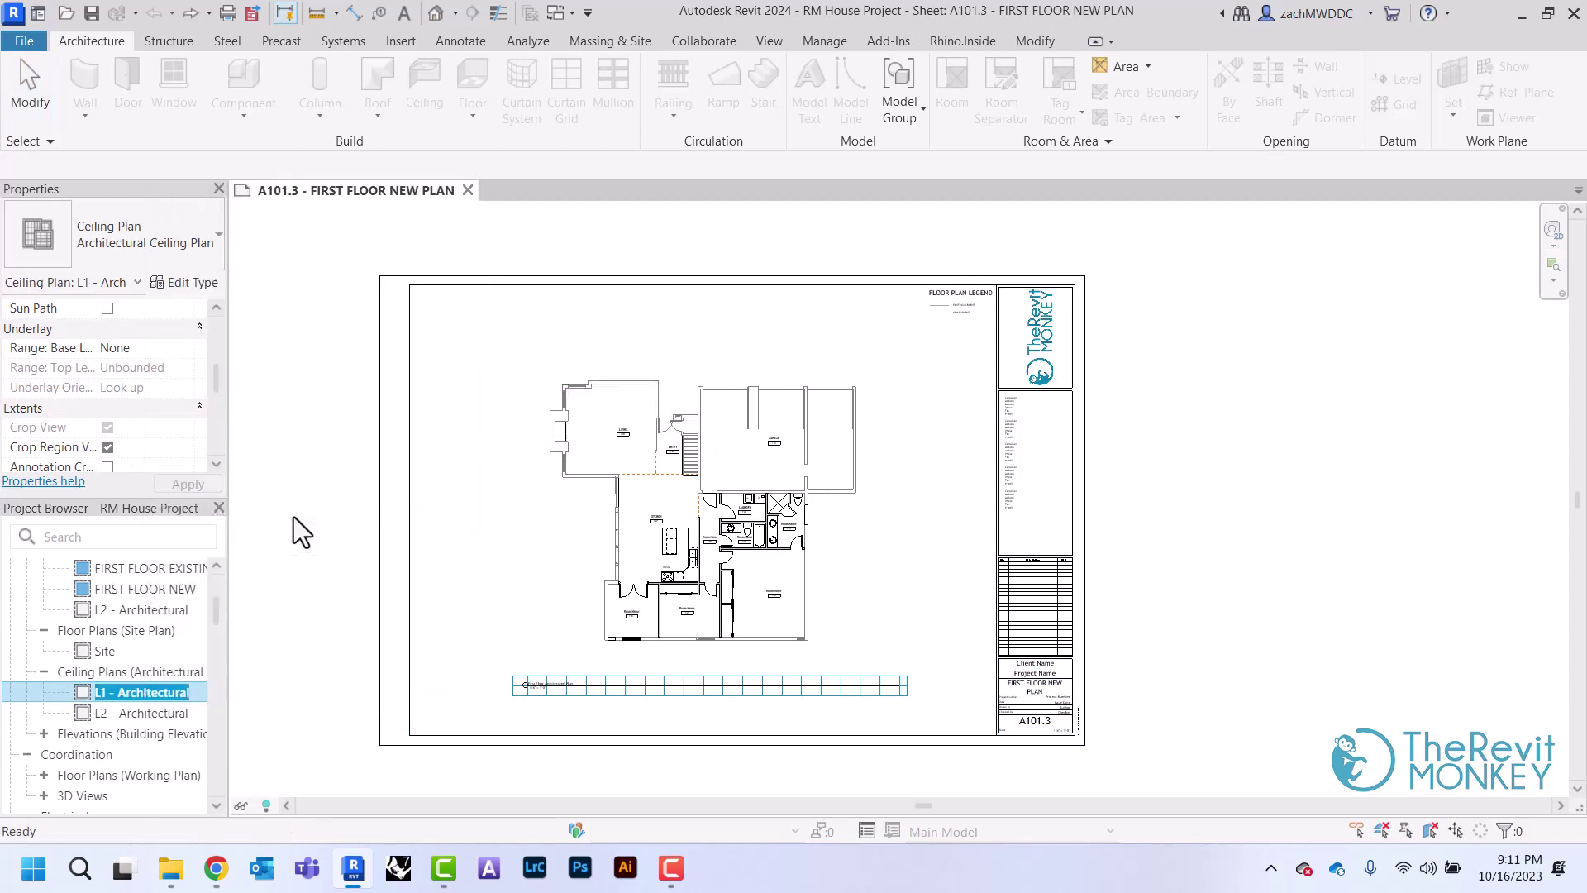
{"action": "type", "text": "Fir"}
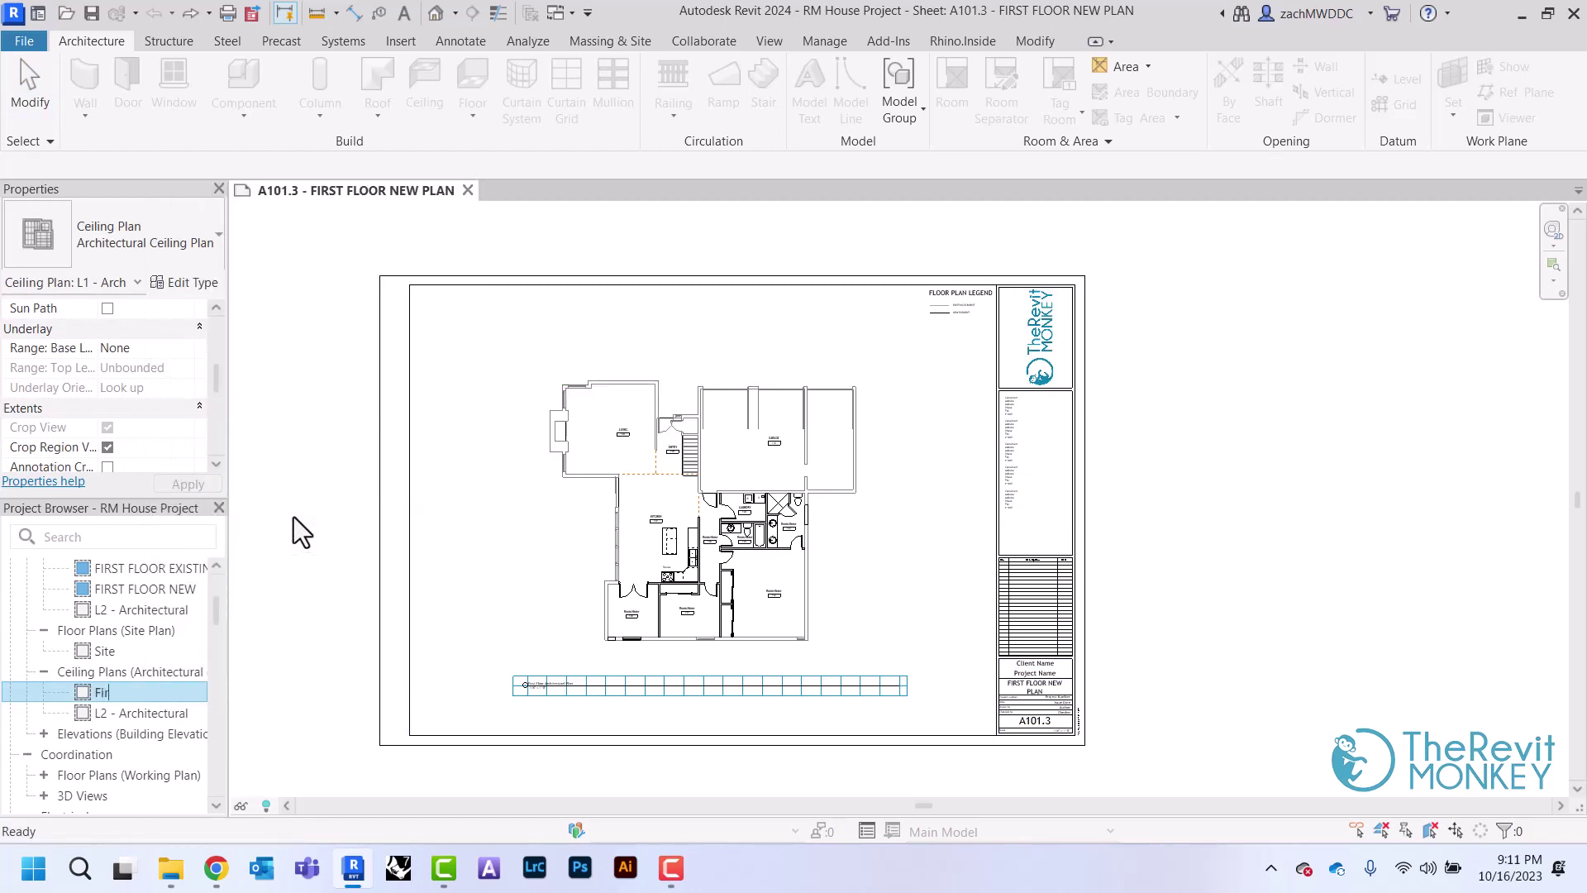
{"action": "type", "text": "IRST fLO"}
{"action": "key", "text": "BackSpace"}
{"action": "key", "text": "BackSpace"}
{"action": "key", "text": "BackSpace"}
{"action": "type", "text": "FLOOR CEILING PLAN"}
{"action": "left_click", "coordinate": [294, 506]}
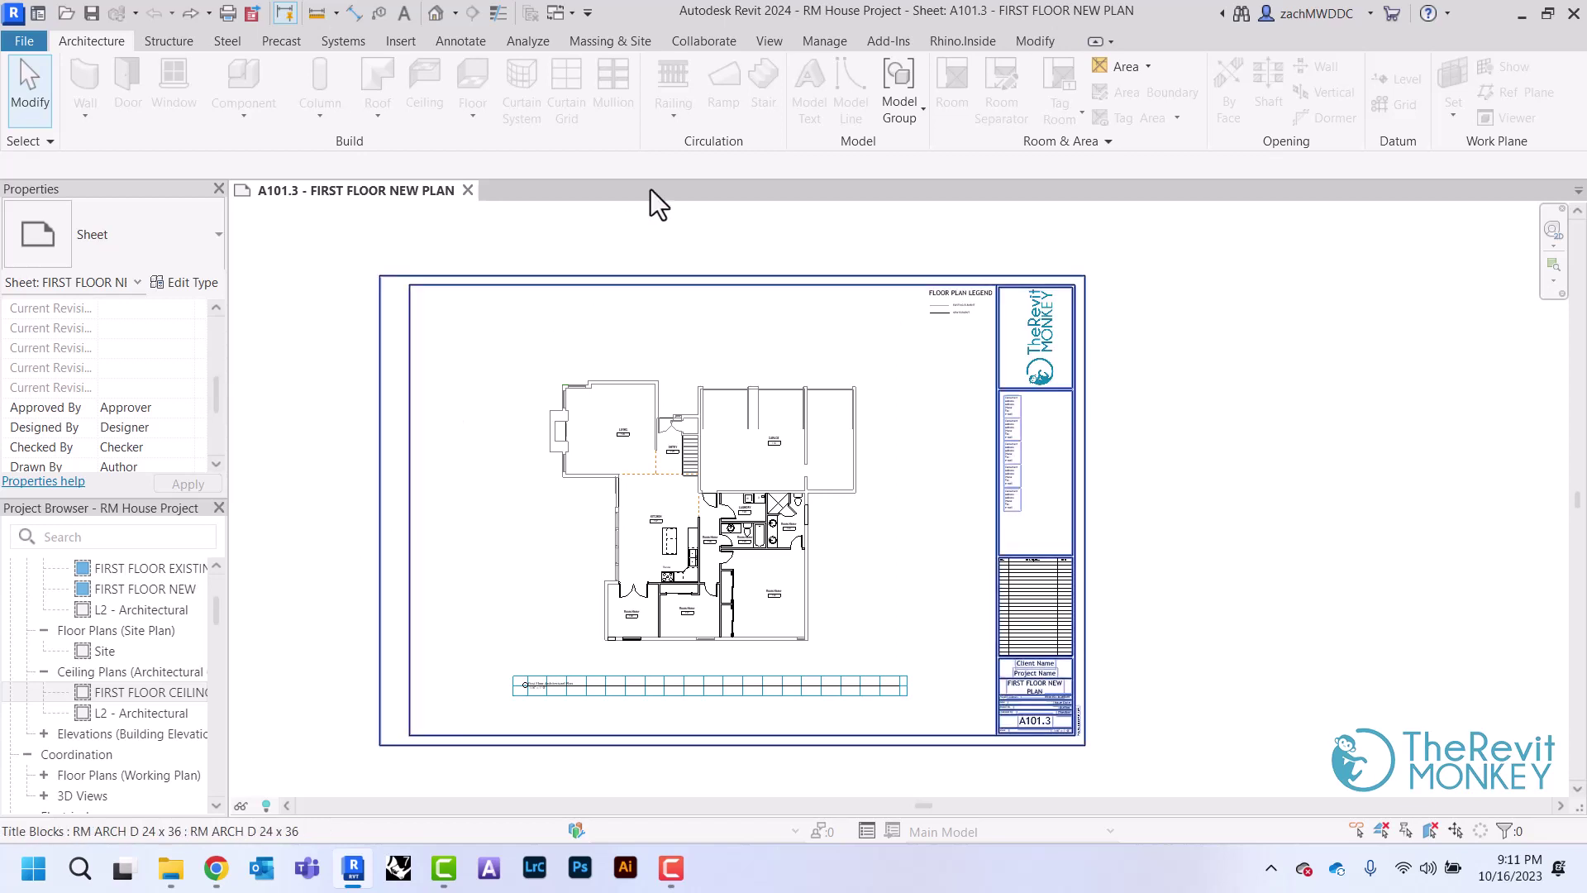
Create a new reflected ceiling plan for the BASEMENT level.
{"action": "left_click", "coordinate": [770, 42]}
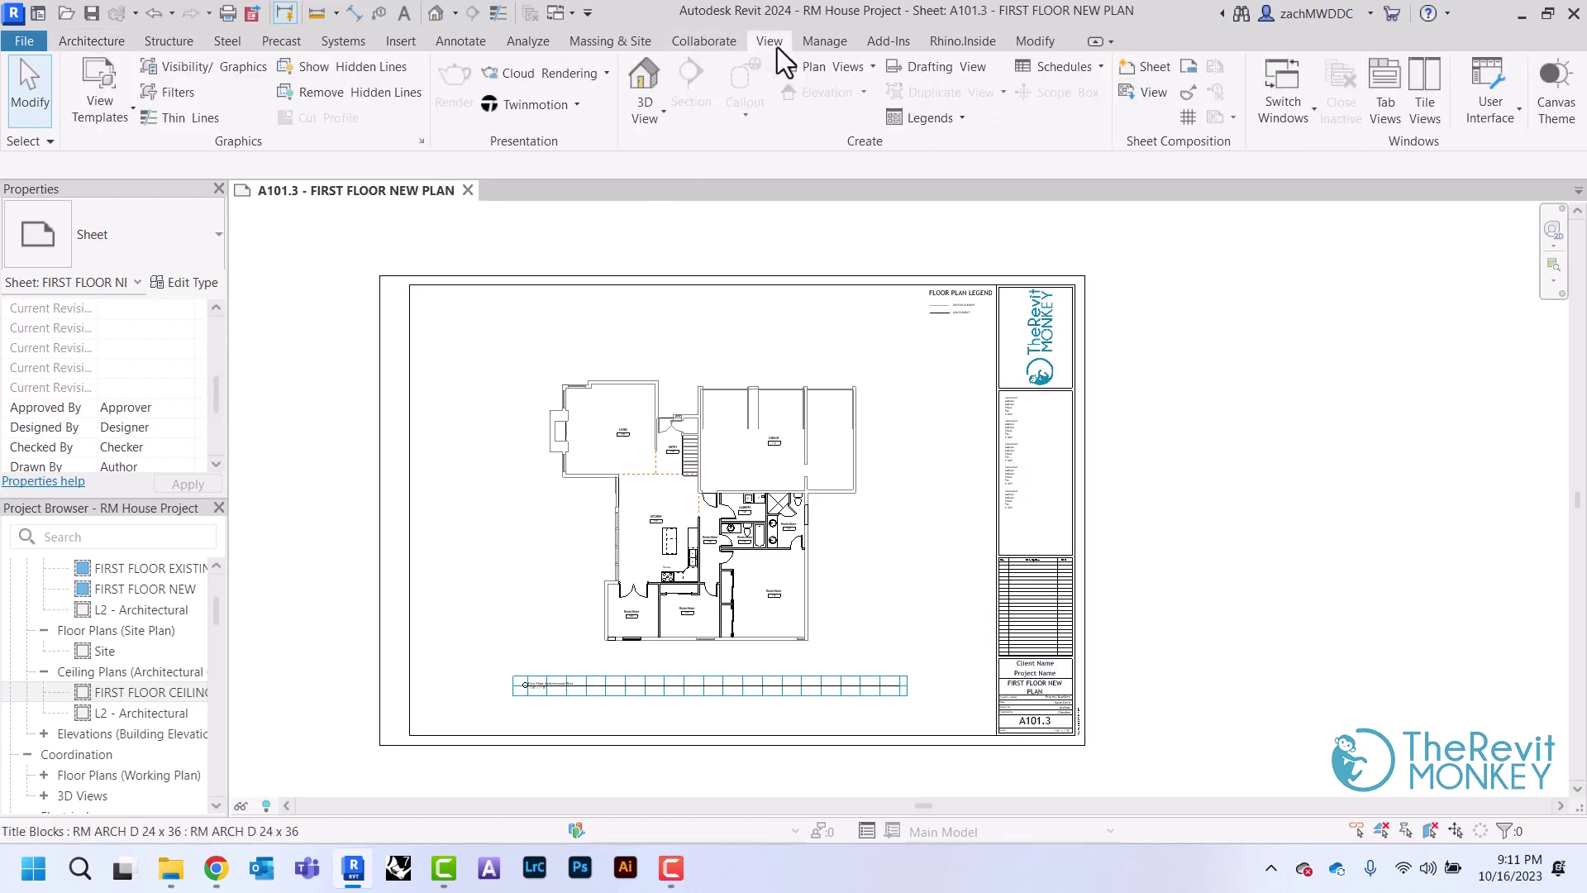
{"action": "left_click", "coordinate": [869, 69]}
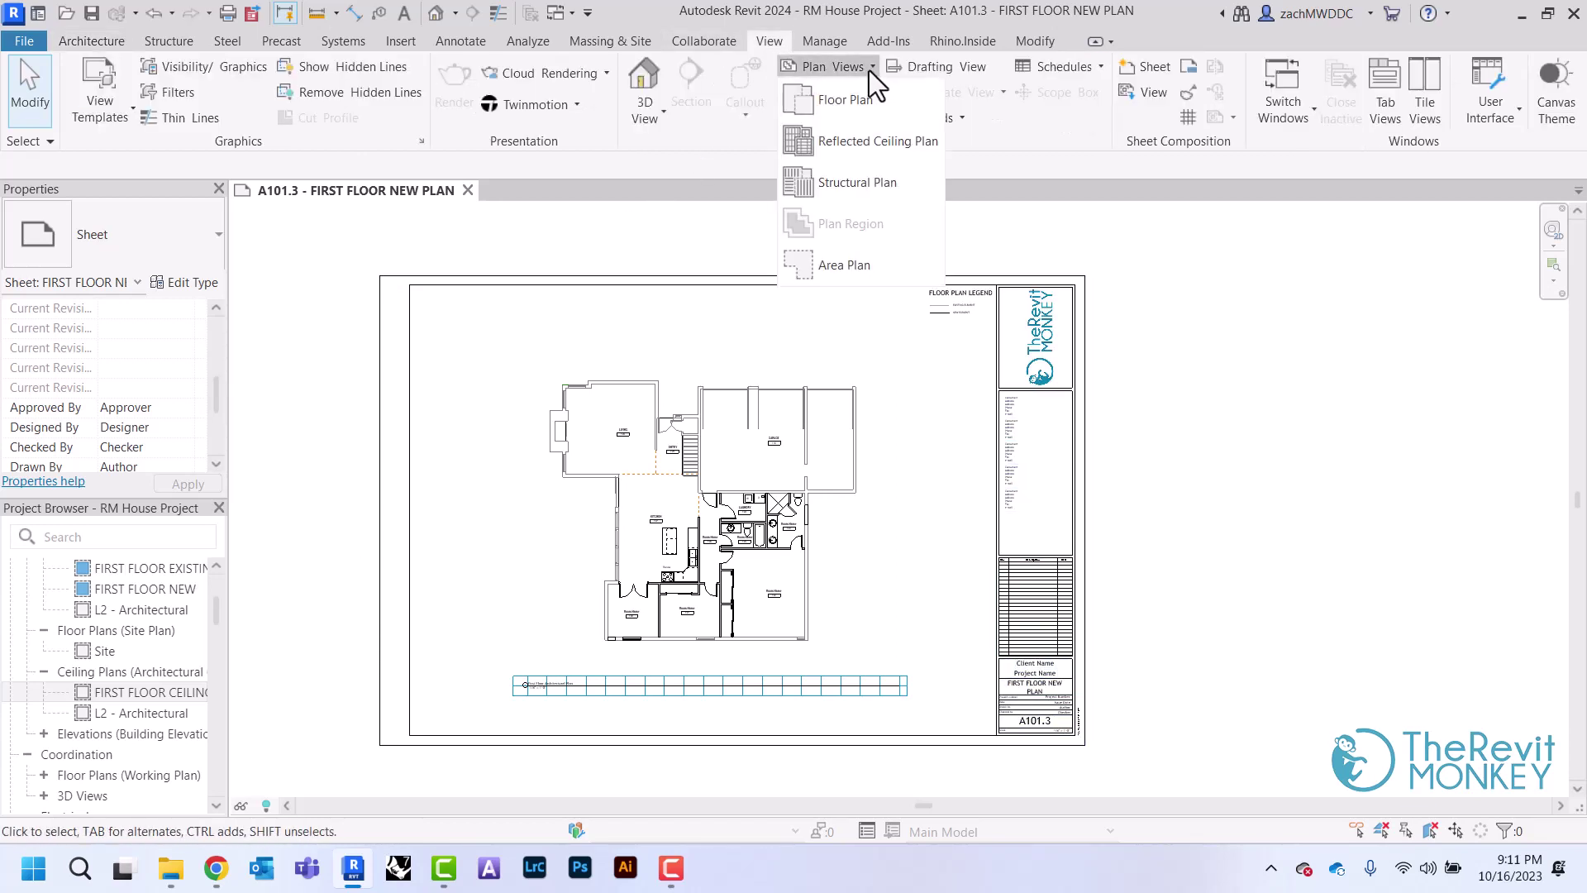
{"action": "left_click", "coordinate": [884, 152]}
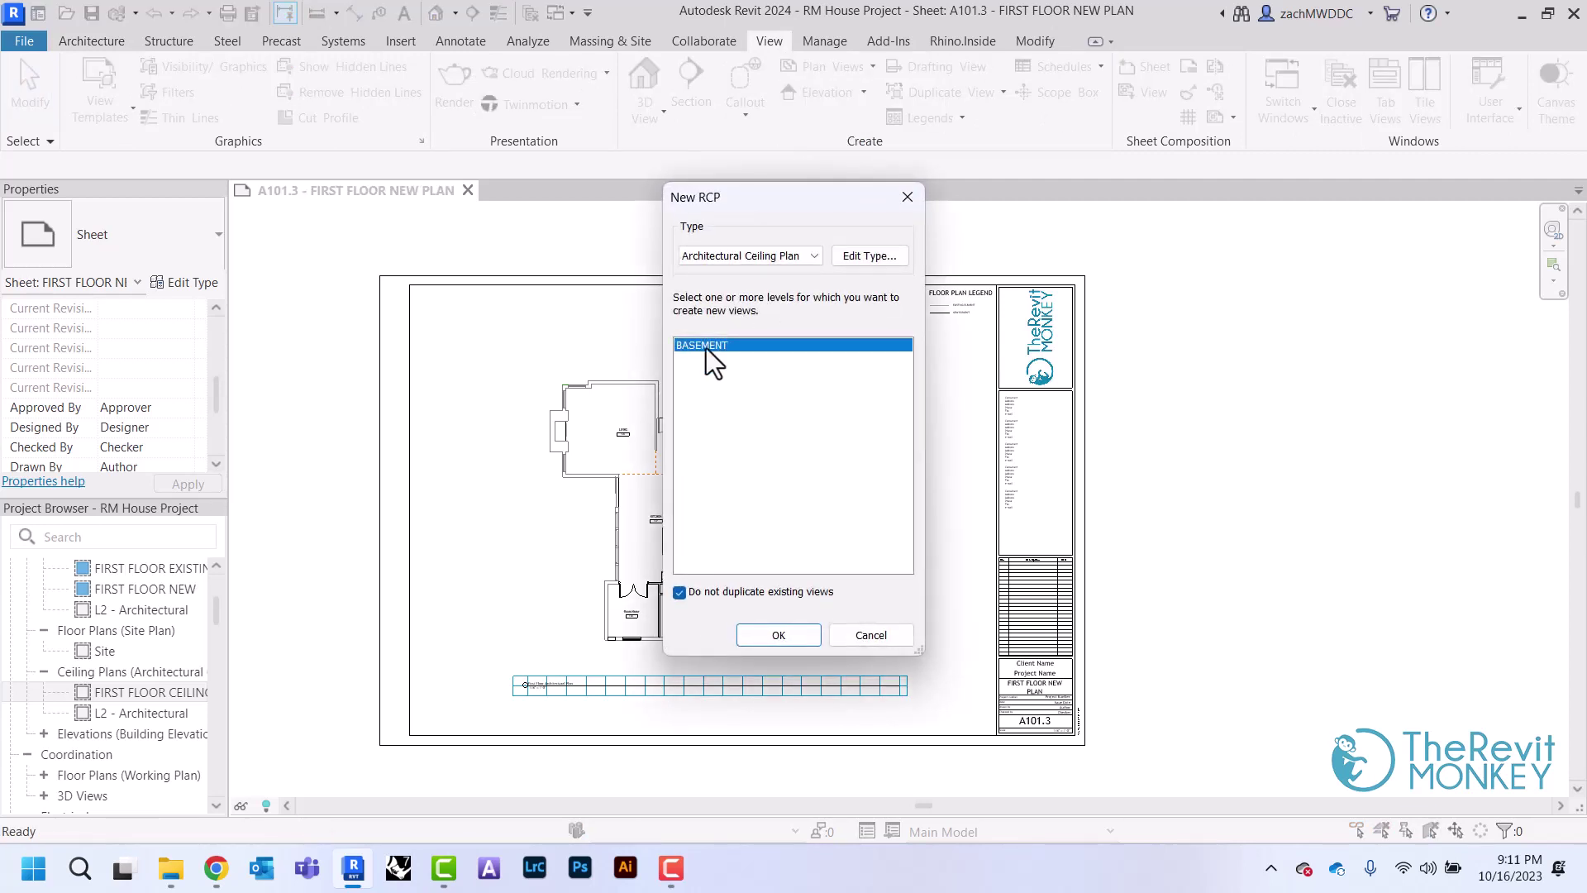
{"action": "left_click", "coordinate": [760, 630]}
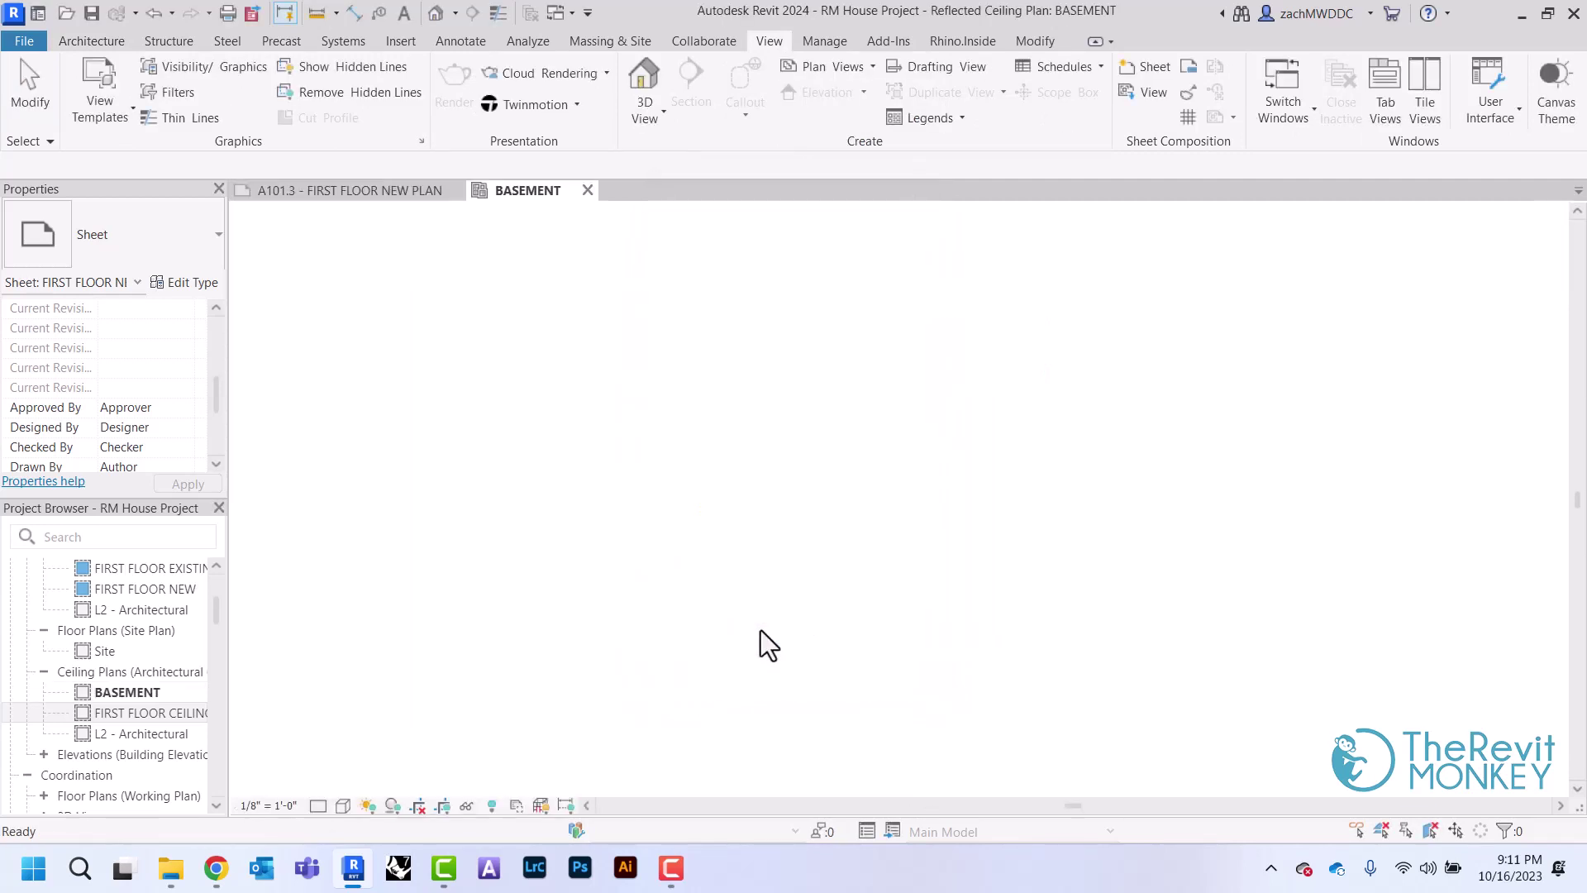
Rename the new view to 'BASEMENT CEILING PLAN' without renaming the BASEMENT level.
{"action": "right_click", "coordinate": [124, 698]}
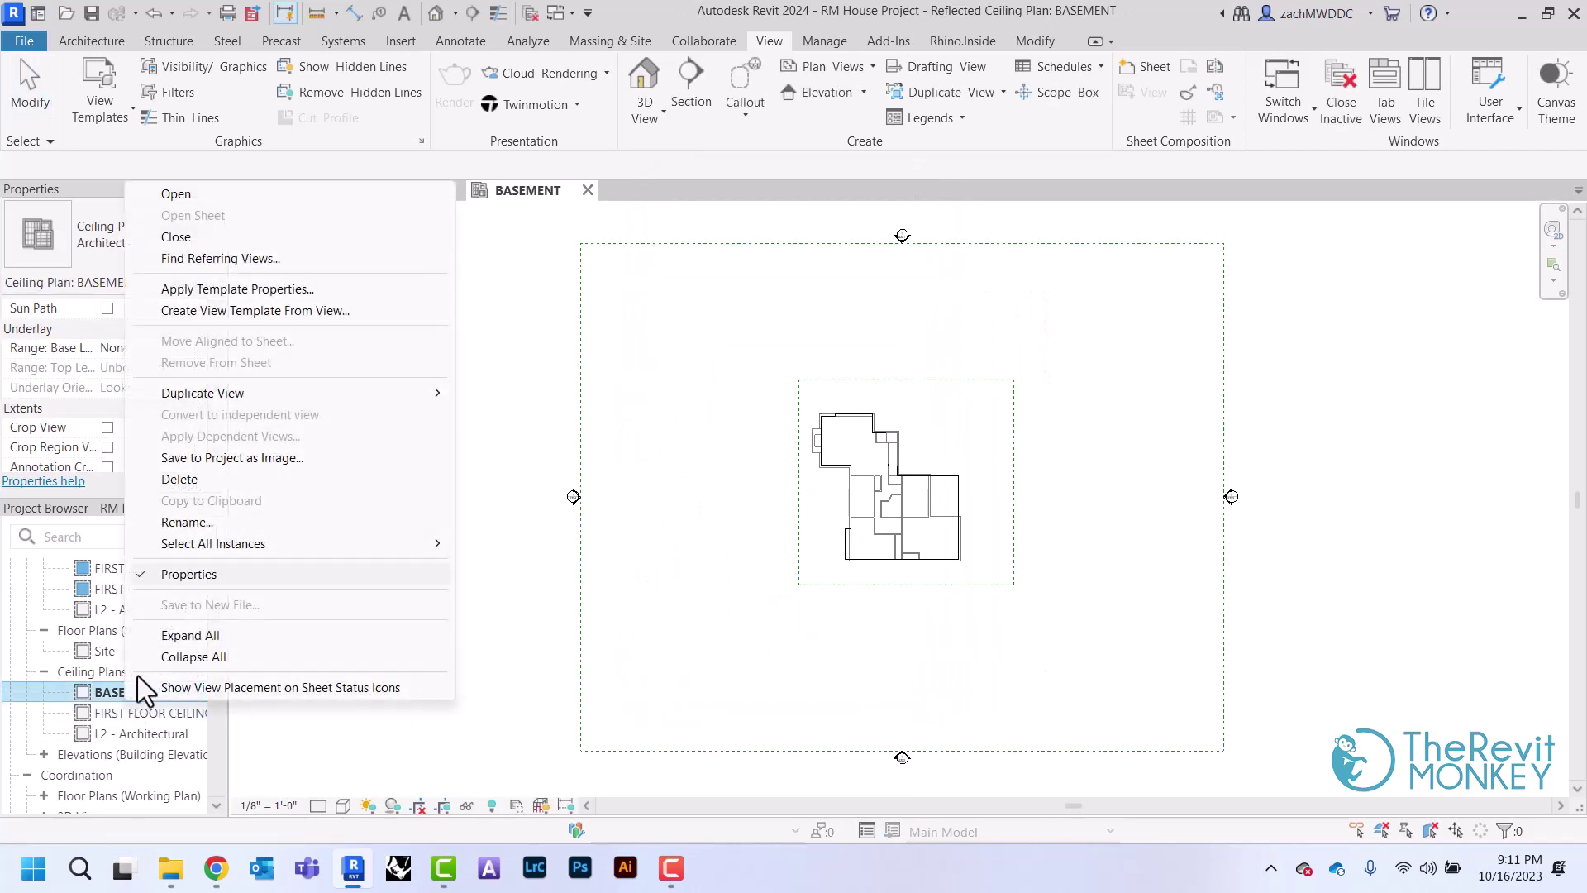
{"action": "left_click", "coordinate": [212, 527]}
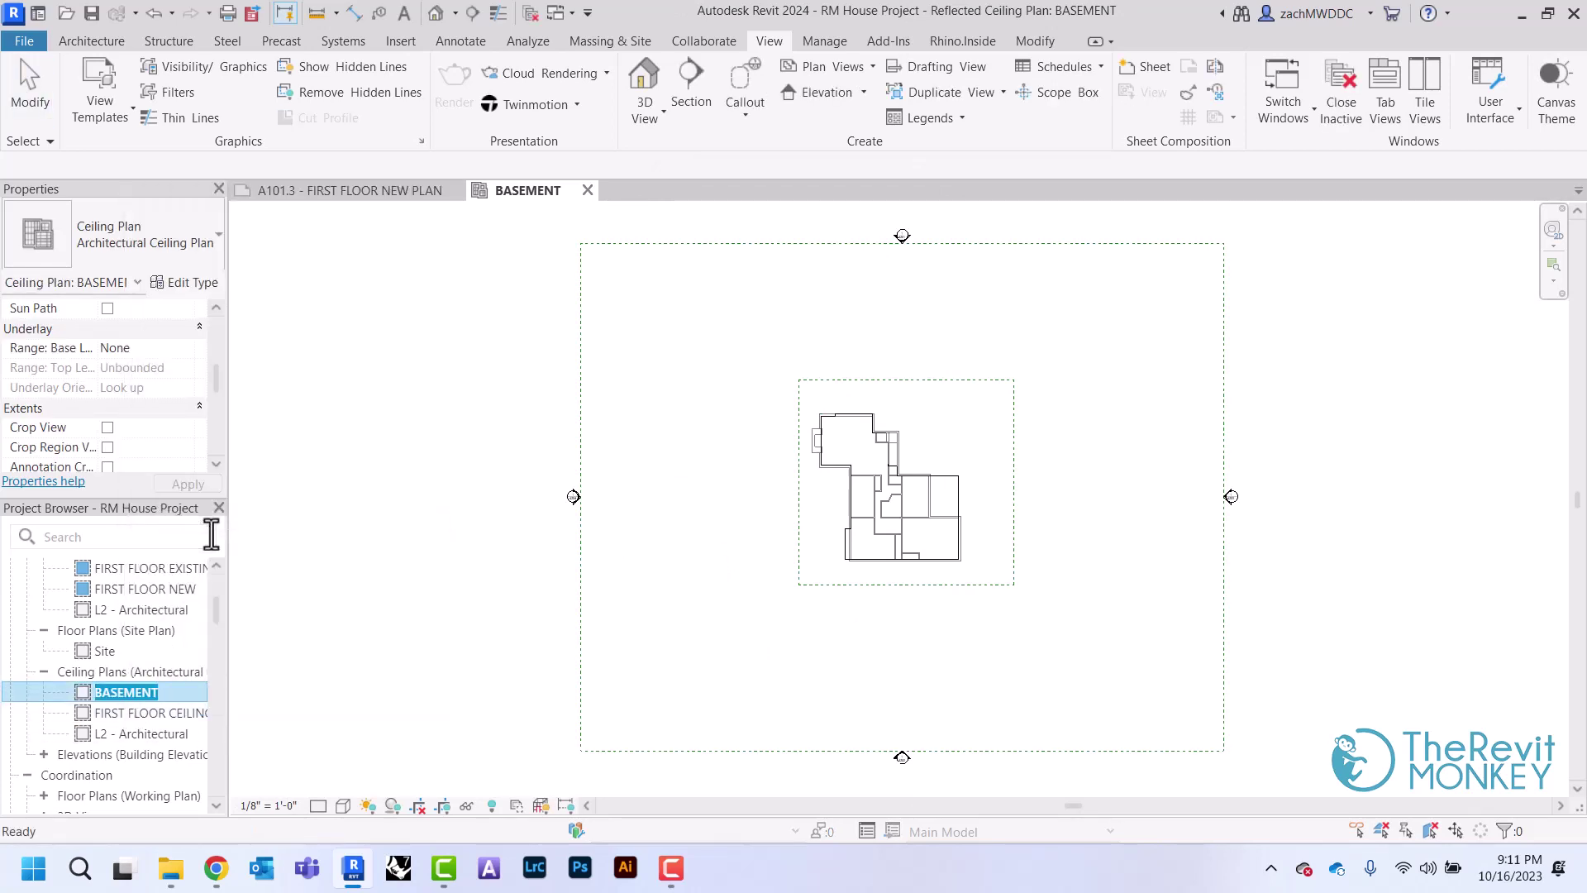
{"action": "type", "text": "CEILING"}
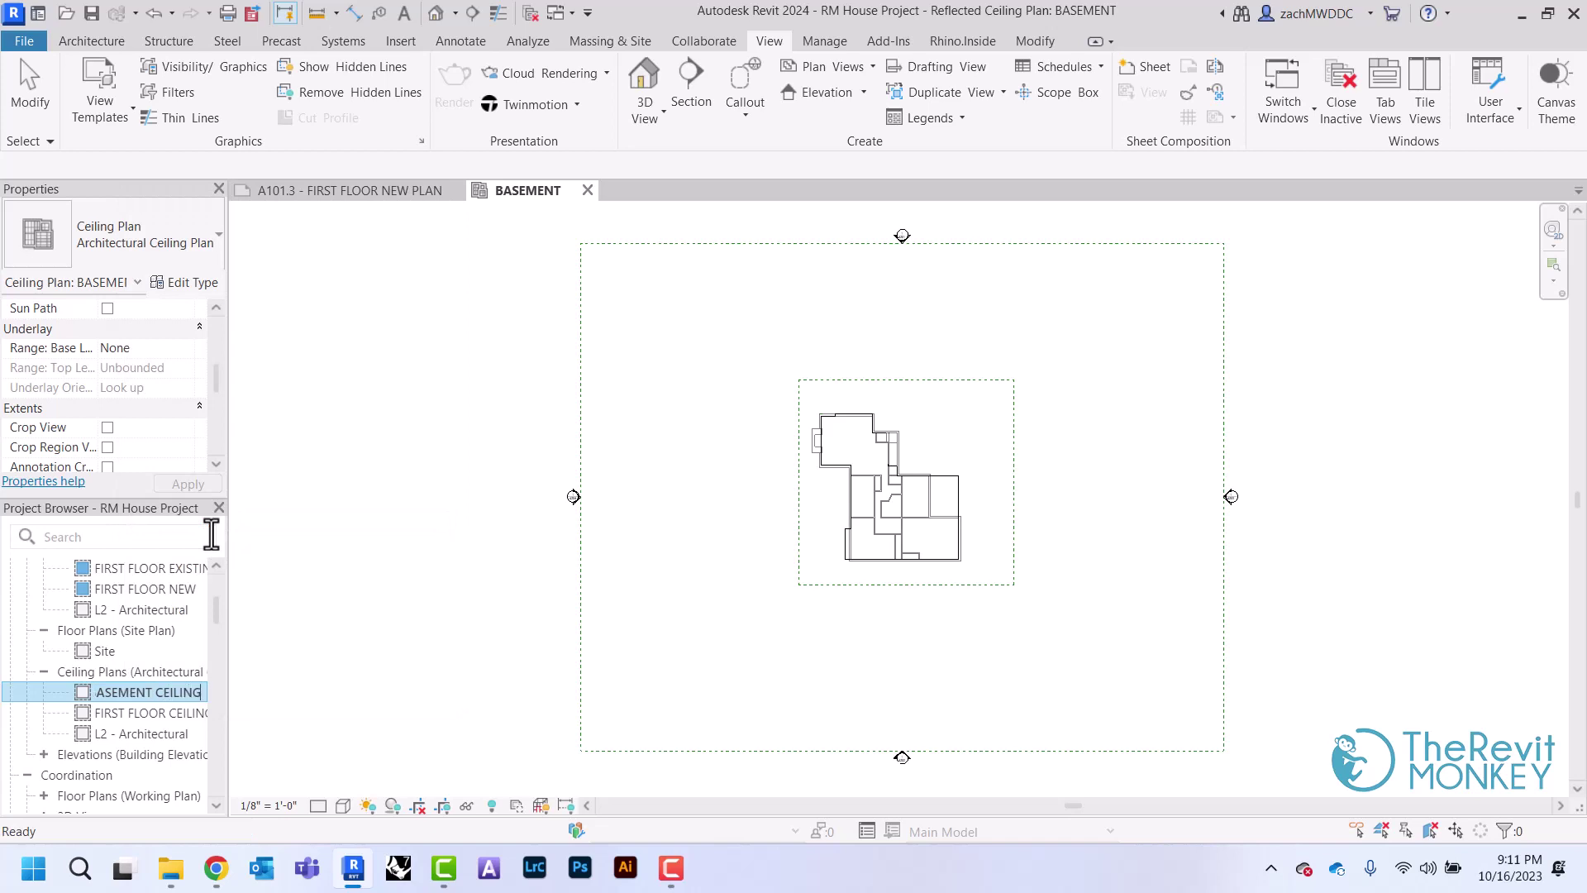
{"action": "type", "text": " PLAN"}
{"action": "key", "text": "Return"}
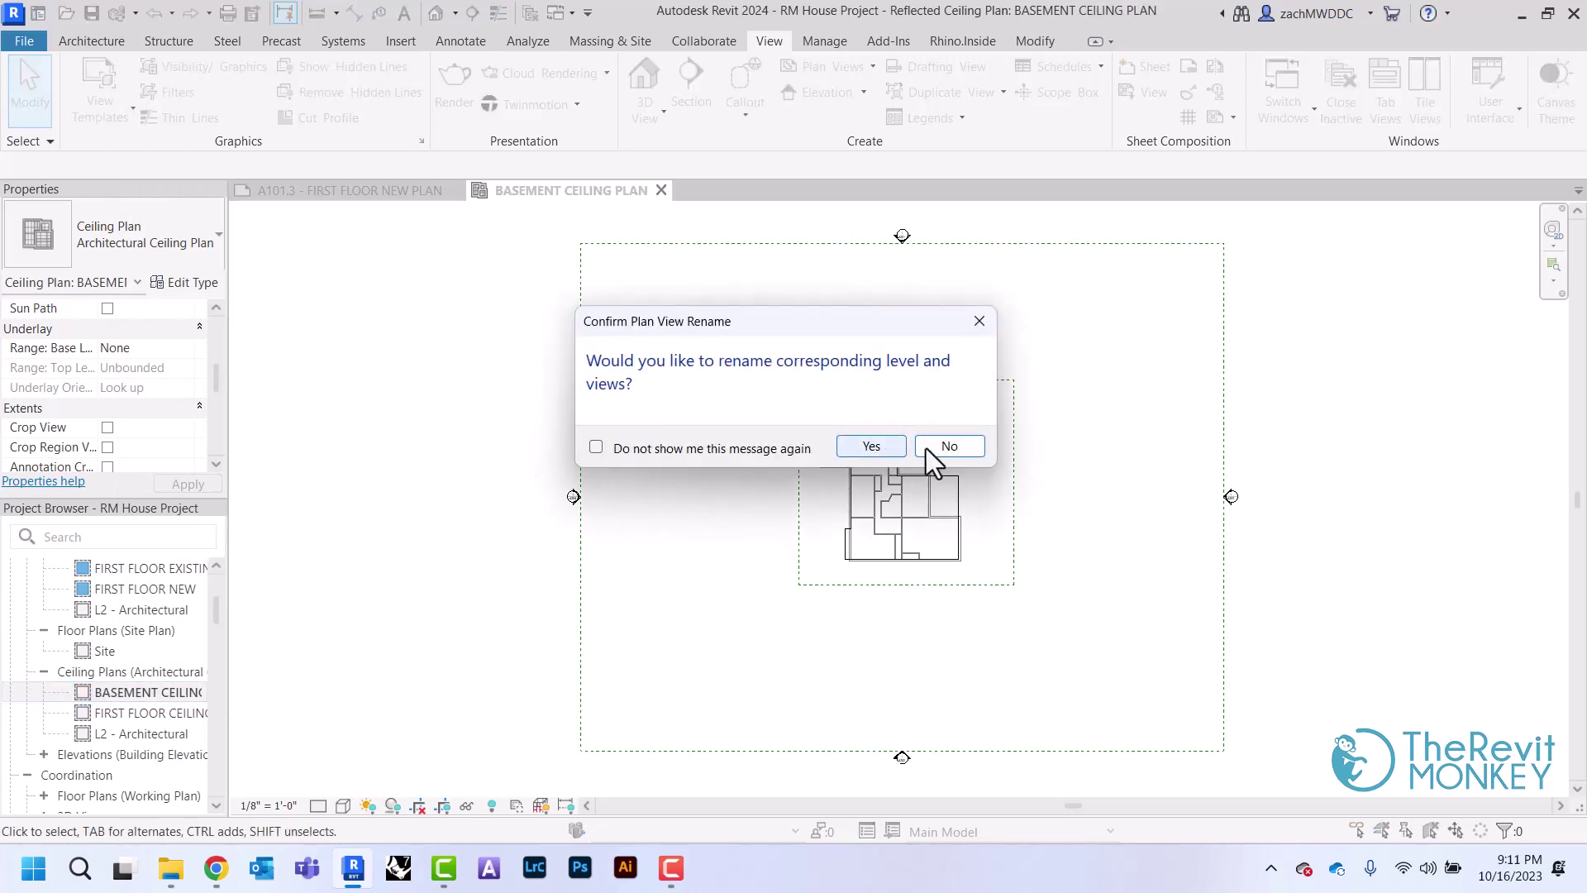
{"action": "left_click", "coordinate": [949, 446]}
Open FIRST FLOOR CEILING PLAN and set its Phase Filter to Show Previous + New.
{"action": "double_click", "coordinate": [147, 711]}
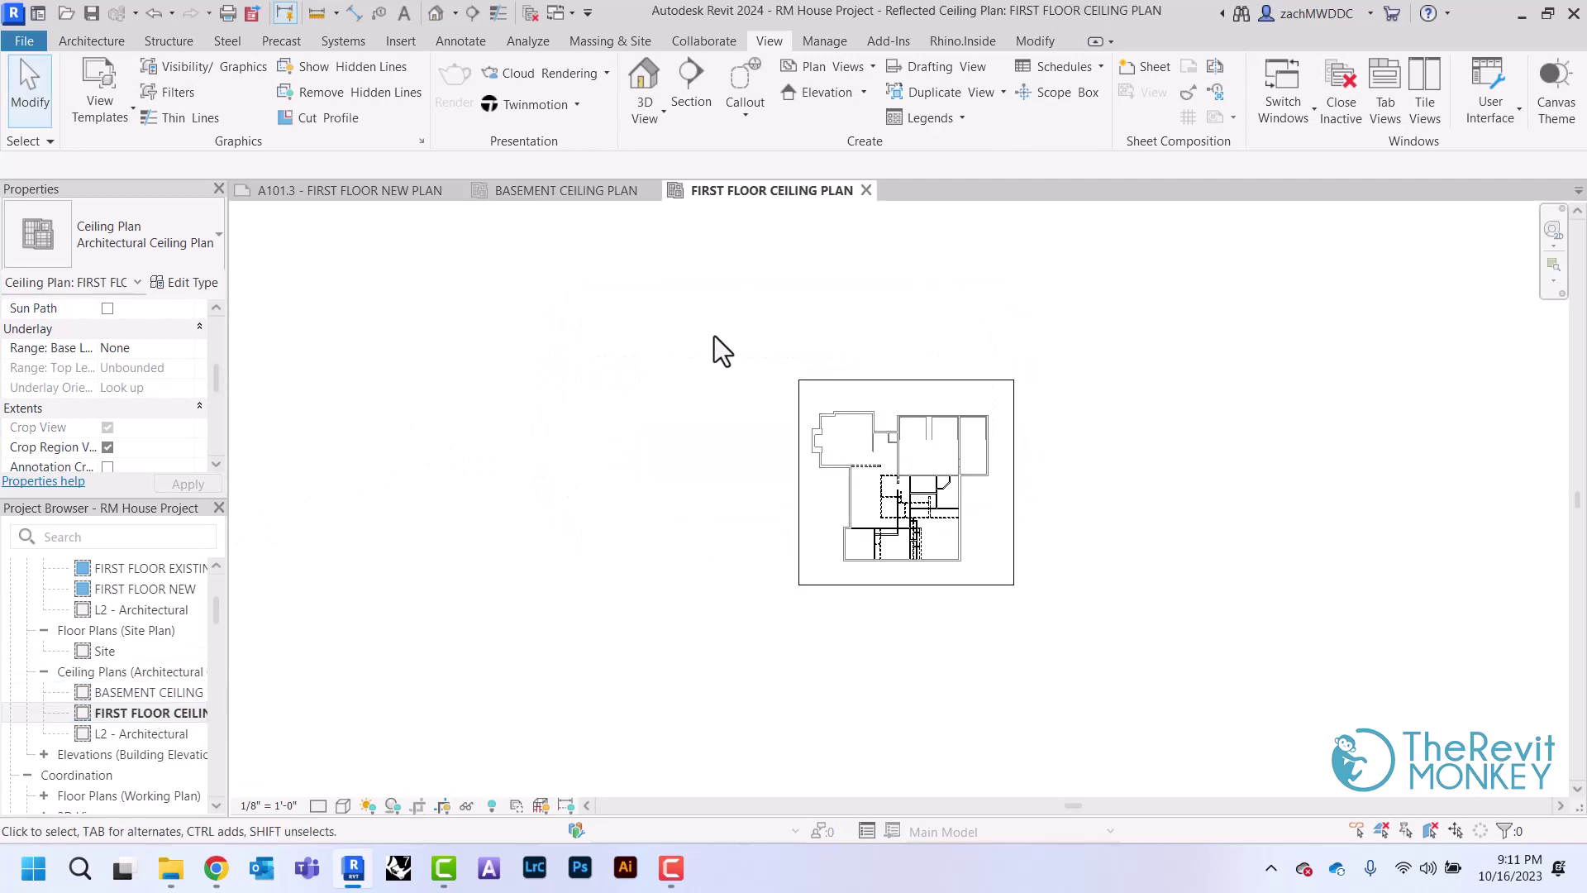
{"action": "scroll", "coordinate": [714, 335], "scroll_direction": "up", "scroll_amount": 2}
{"action": "mouse_move", "coordinate": [714, 336]}
{"action": "middle_mouse_down"}
{"action": "mouse_move", "coordinate": [740, 362]}
{"action": "mouse_move", "coordinate": [711, 354]}
{"action": "middle_mouse_up"}
{"action": "scroll", "coordinate": [570, 496], "scroll_direction": "up", "scroll_amount": 1}
{"action": "scroll", "coordinate": [512, 535], "scroll_direction": "up", "scroll_amount": 2}
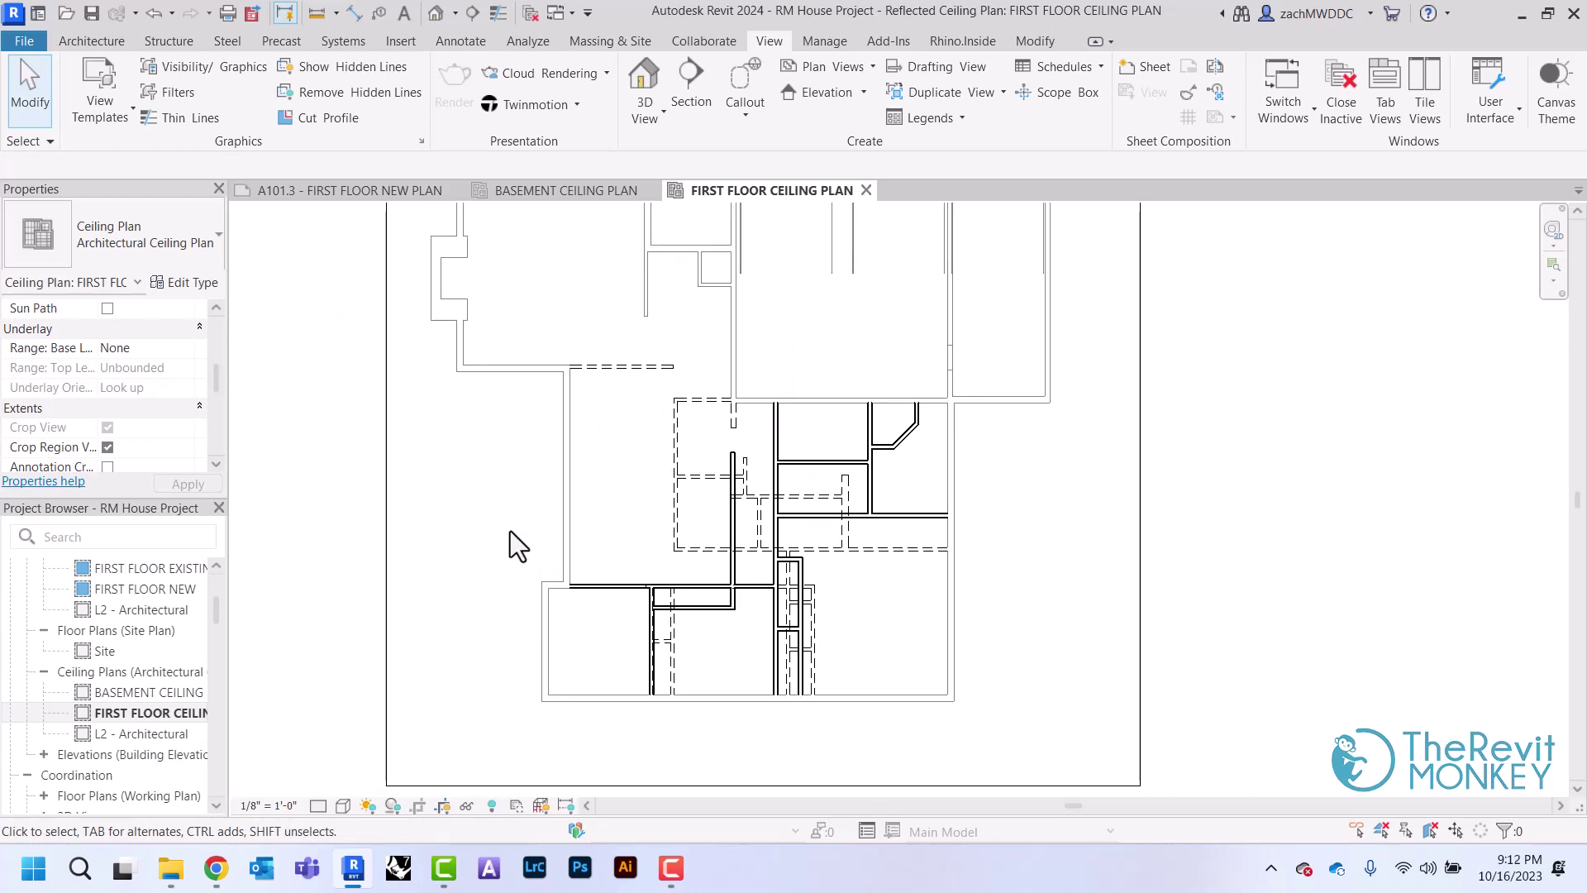
{"action": "scroll", "coordinate": [509, 531], "scroll_direction": "up", "scroll_amount": 2, "text": "ctrl"}
{"action": "scroll", "coordinate": [142, 413], "scroll_direction": "down", "scroll_amount": 3}
{"action": "scroll", "coordinate": [142, 413], "scroll_direction": "down", "scroll_amount": 3}
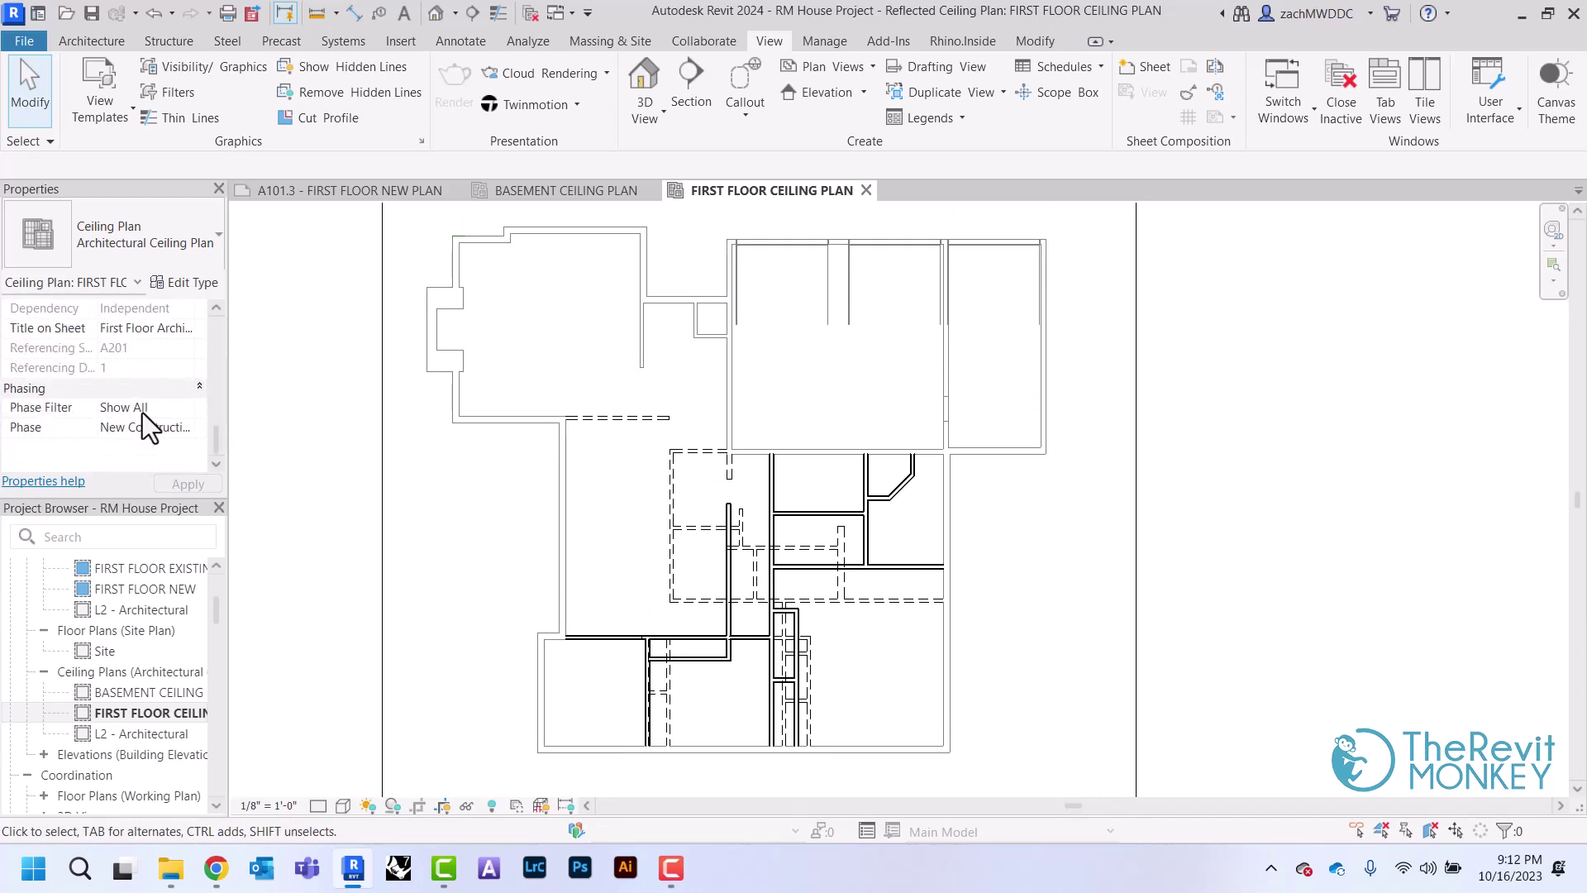
{"action": "left_click", "coordinate": [187, 409]}
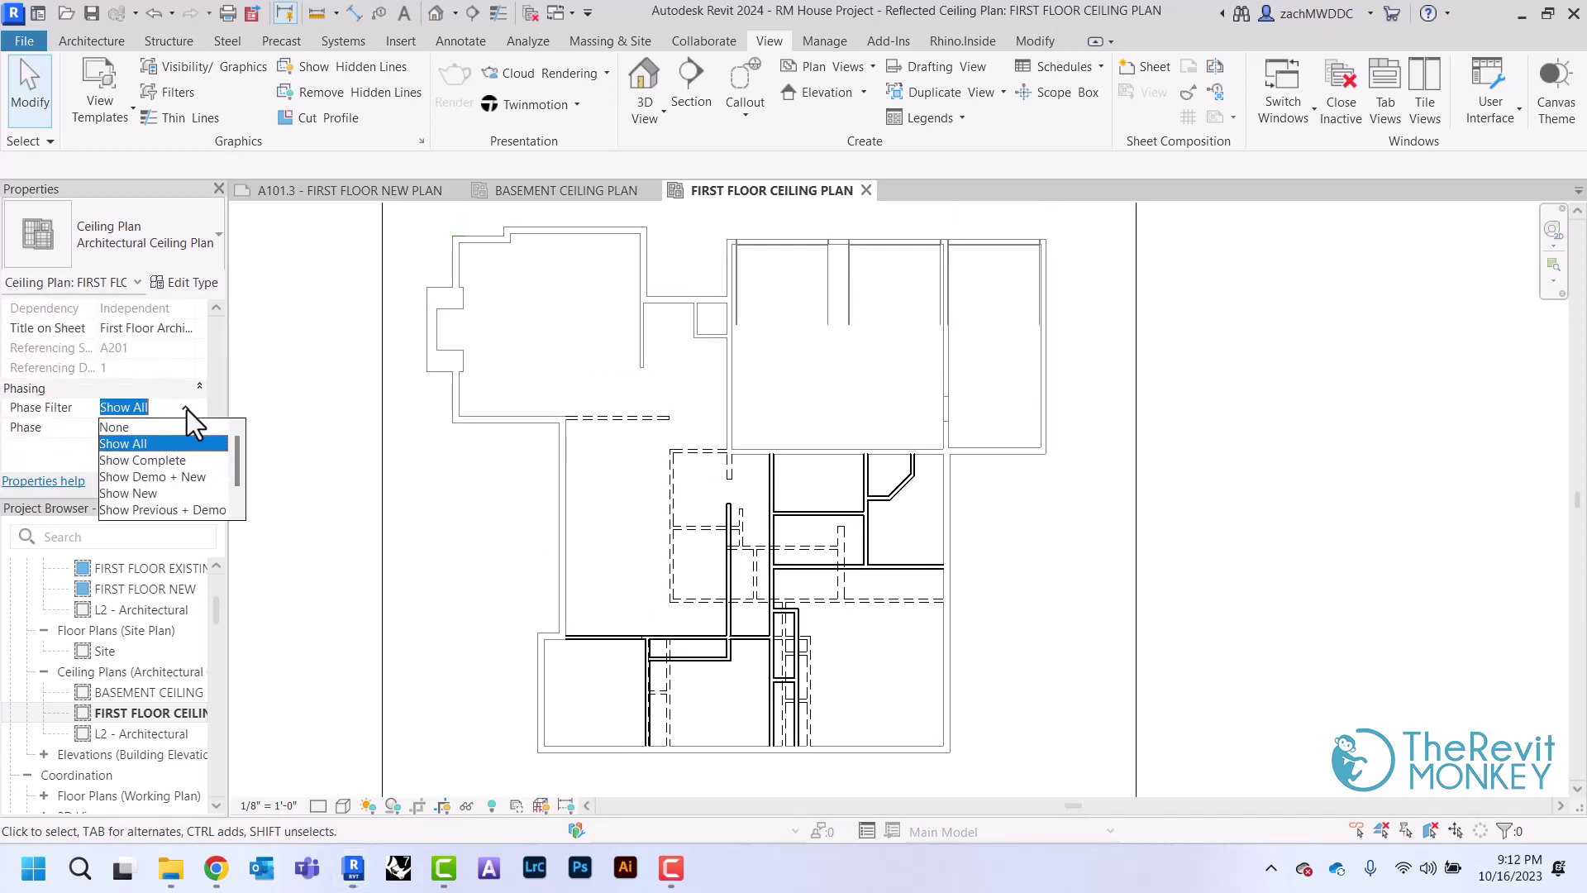
{"action": "left_click", "coordinate": [196, 494]}
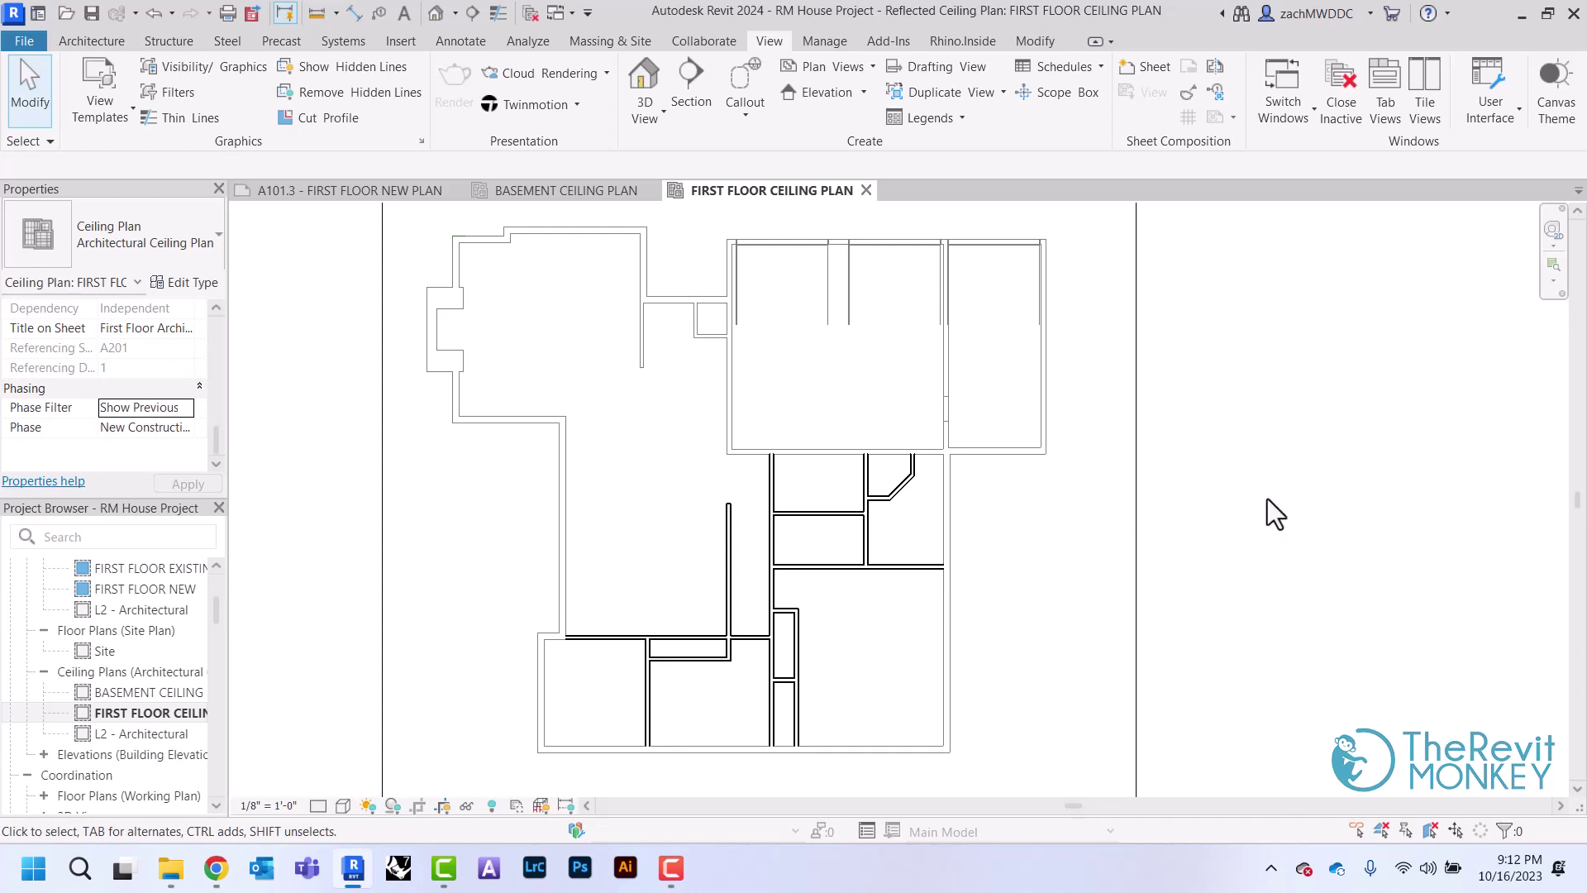
Start the Architecture Ceiling tool and bring up the ceiling type list.
{"action": "left_click", "coordinate": [101, 47]}
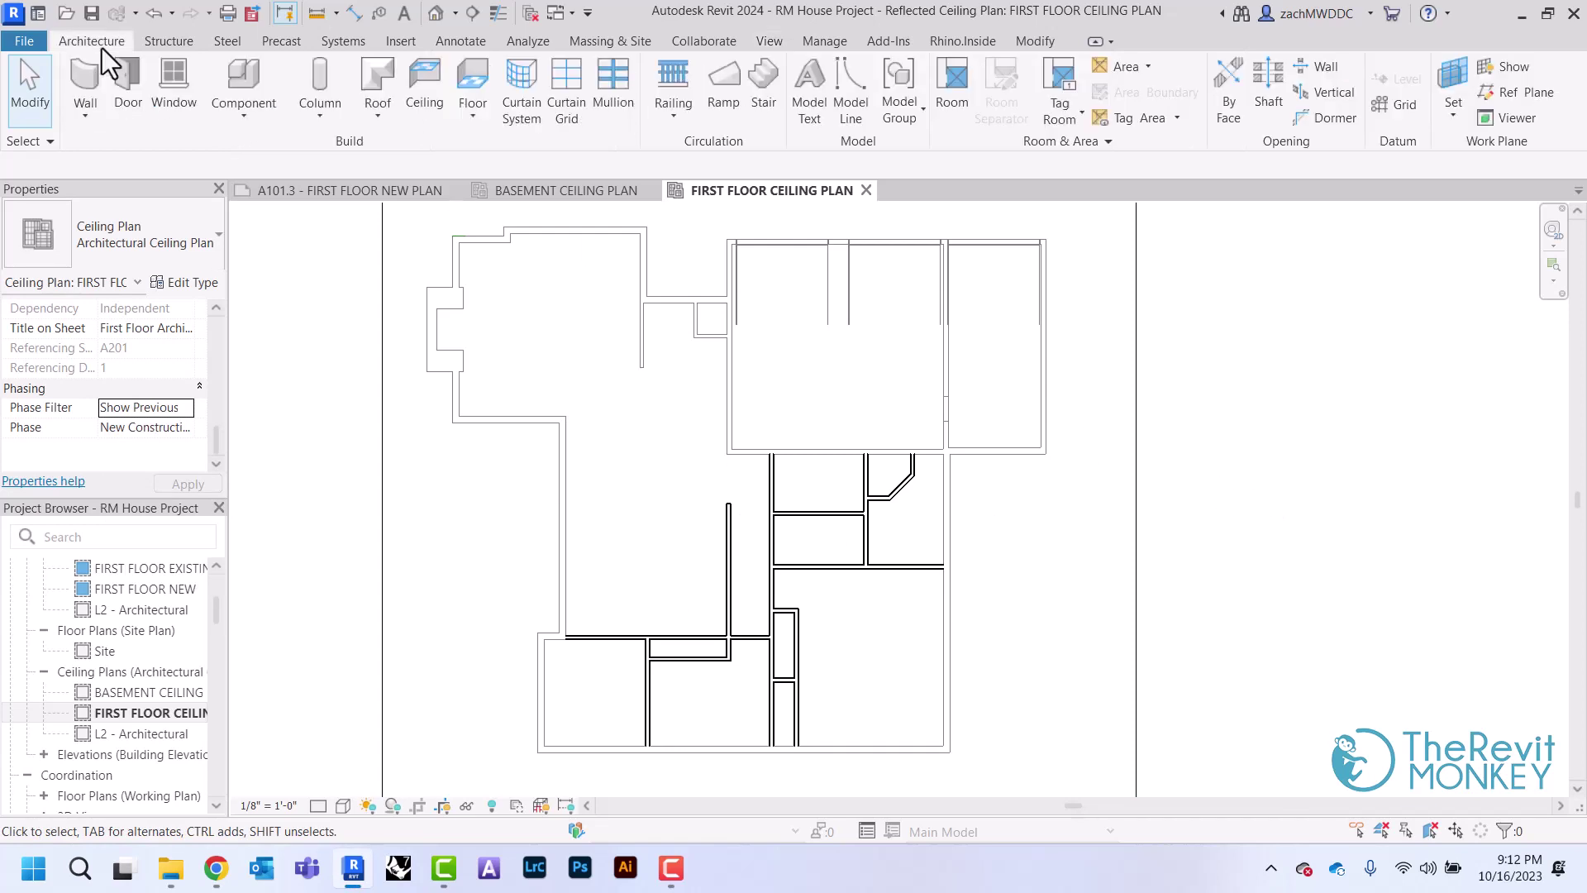
{"action": "left_click", "coordinate": [423, 116]}
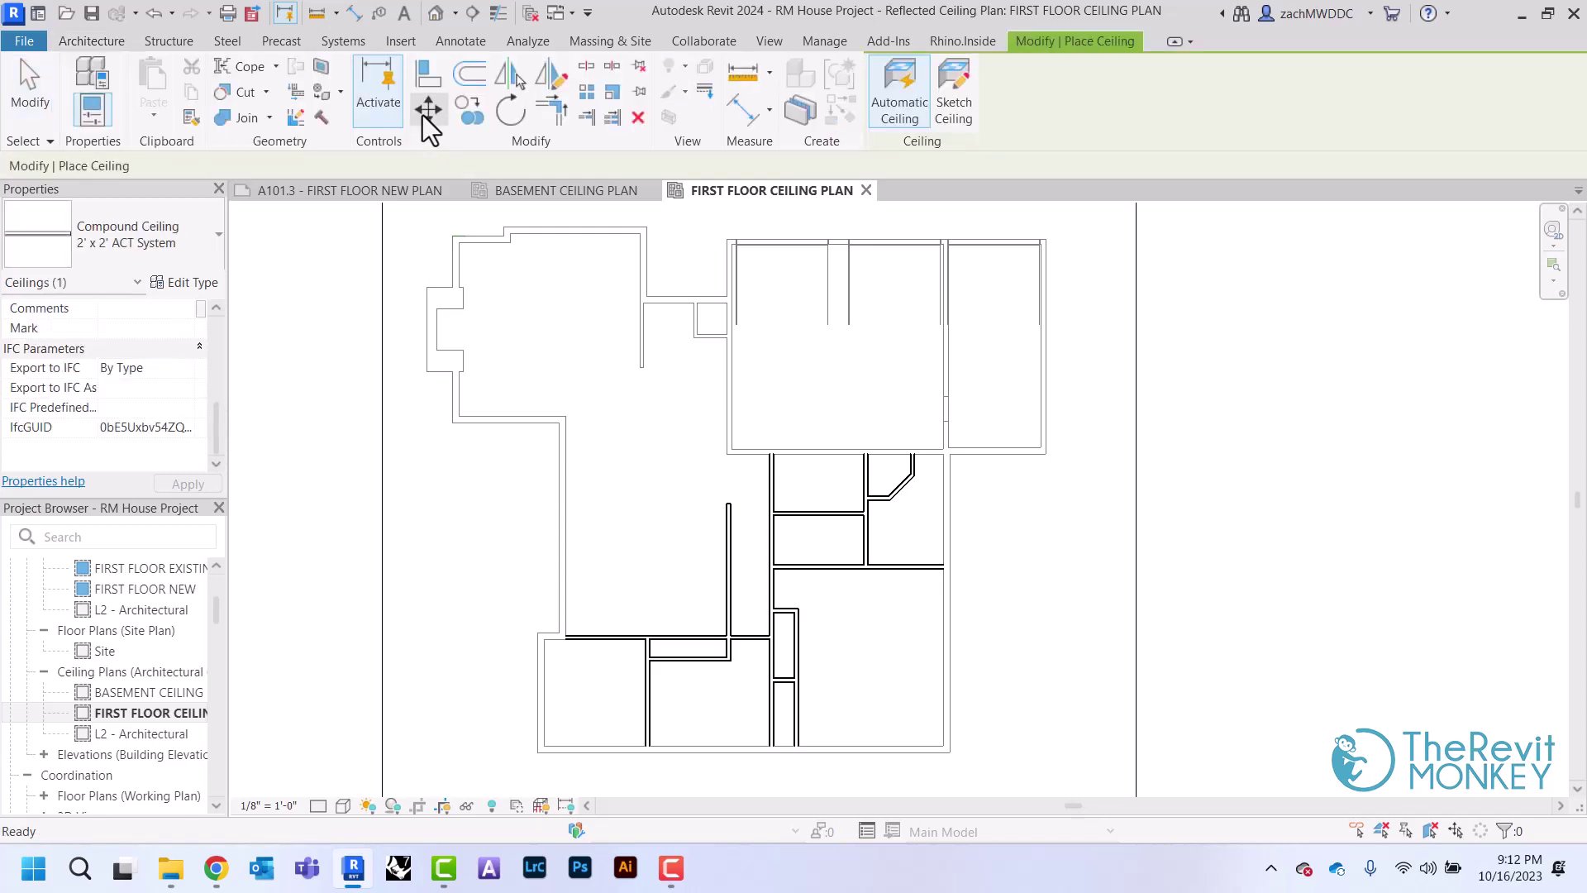
{"action": "left_click", "coordinate": [191, 245]}
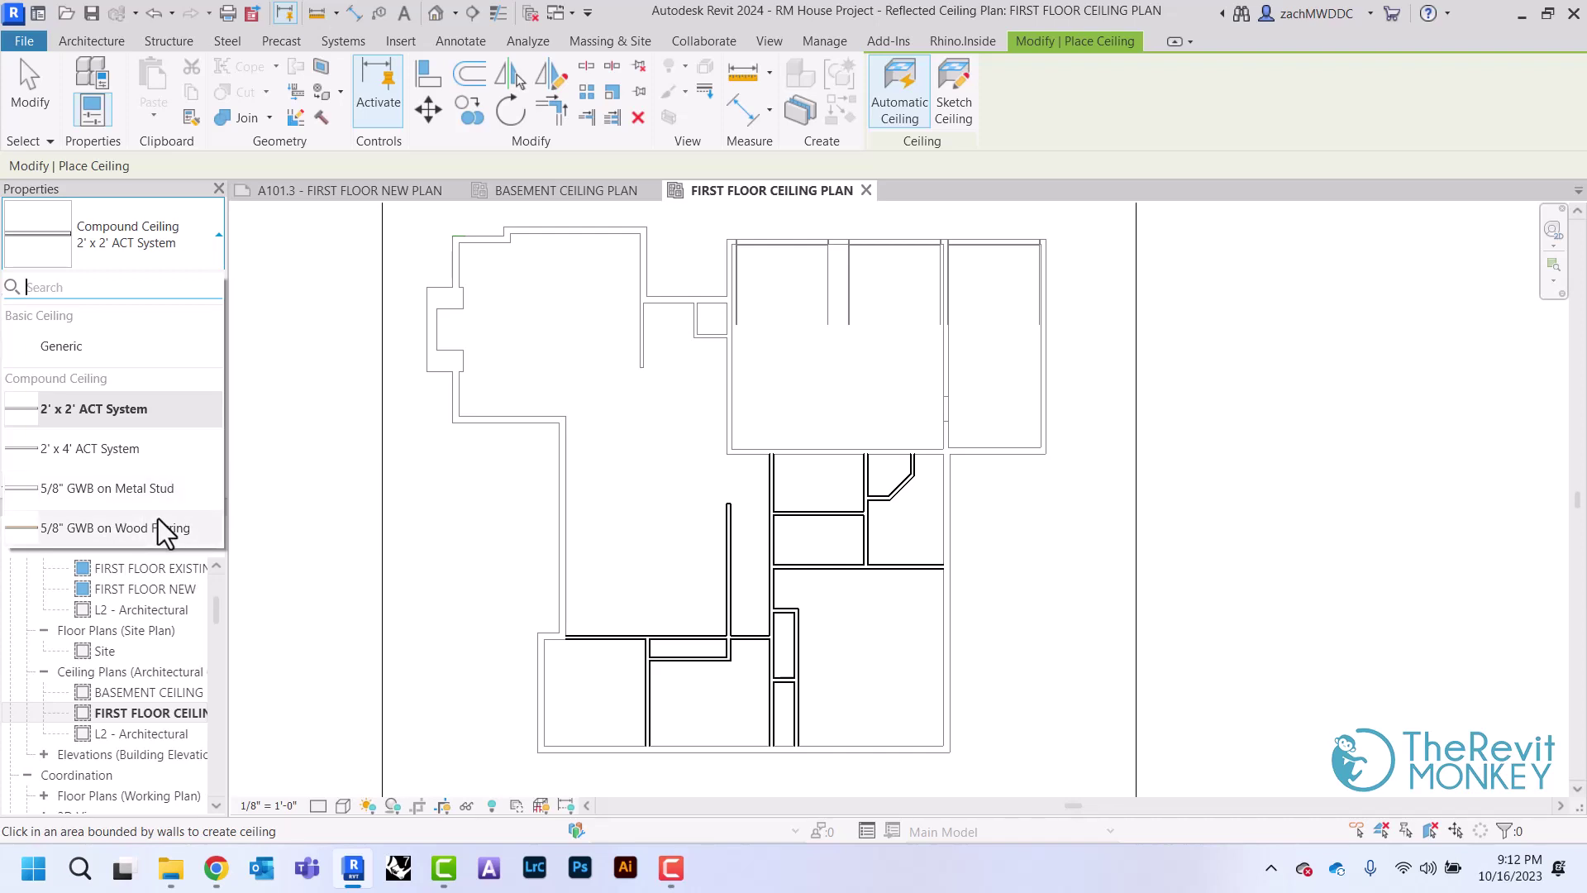
Place a 5/8" GWB on Wood Furring ceiling in the lower-left room, then select it.
{"action": "left_click", "coordinate": [82, 529]}
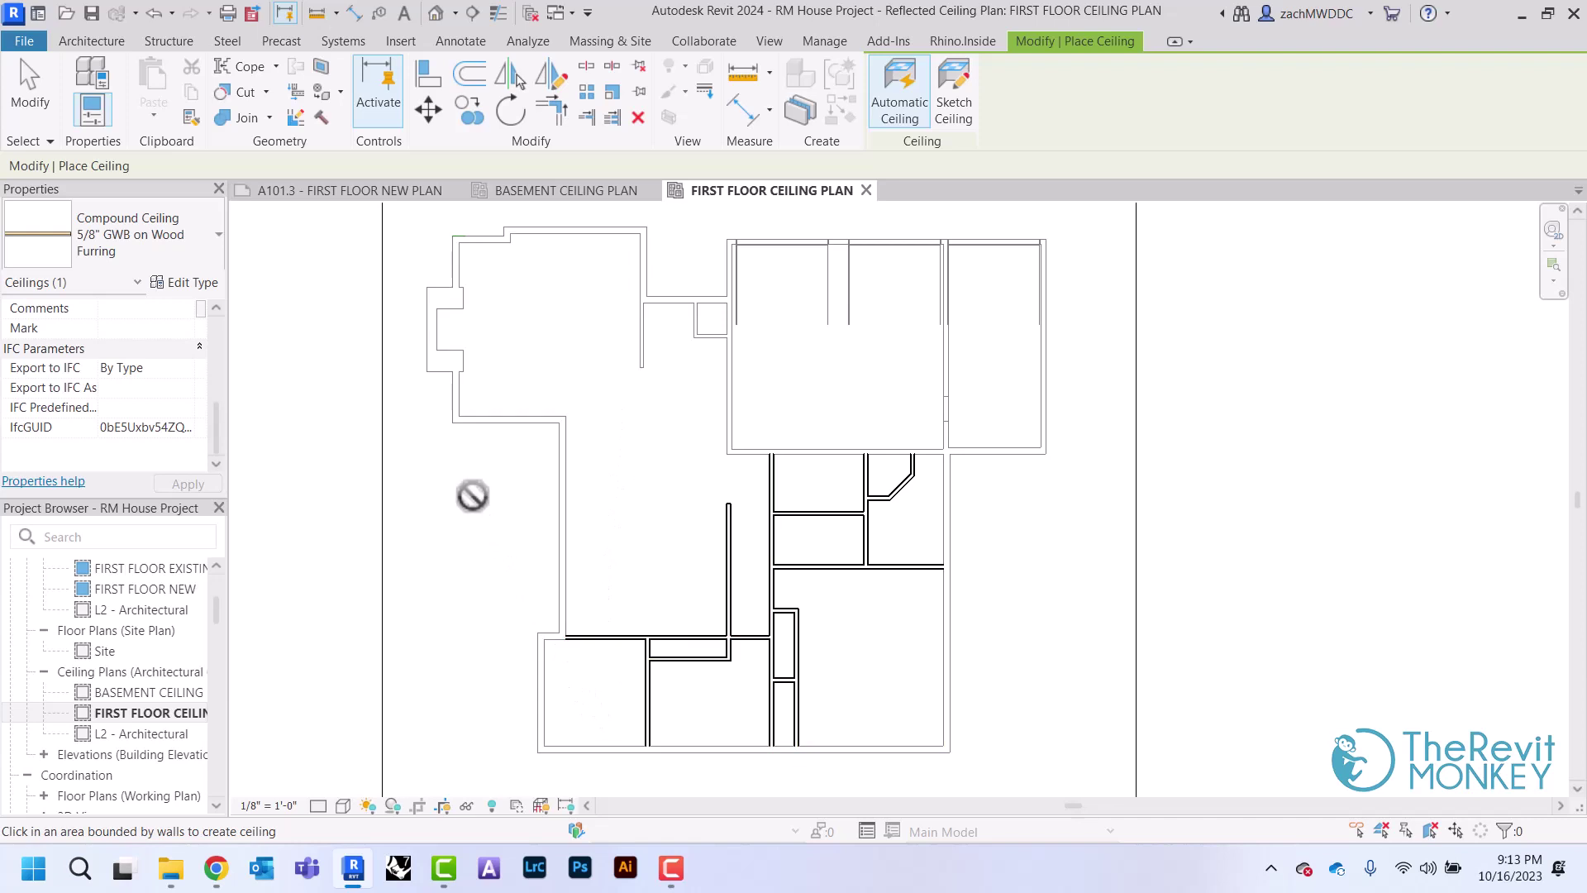
{"action": "right_click", "coordinate": [472, 496]}
{"action": "left_click", "coordinate": [496, 492]}
{"action": "right_click", "coordinate": [489, 476]}
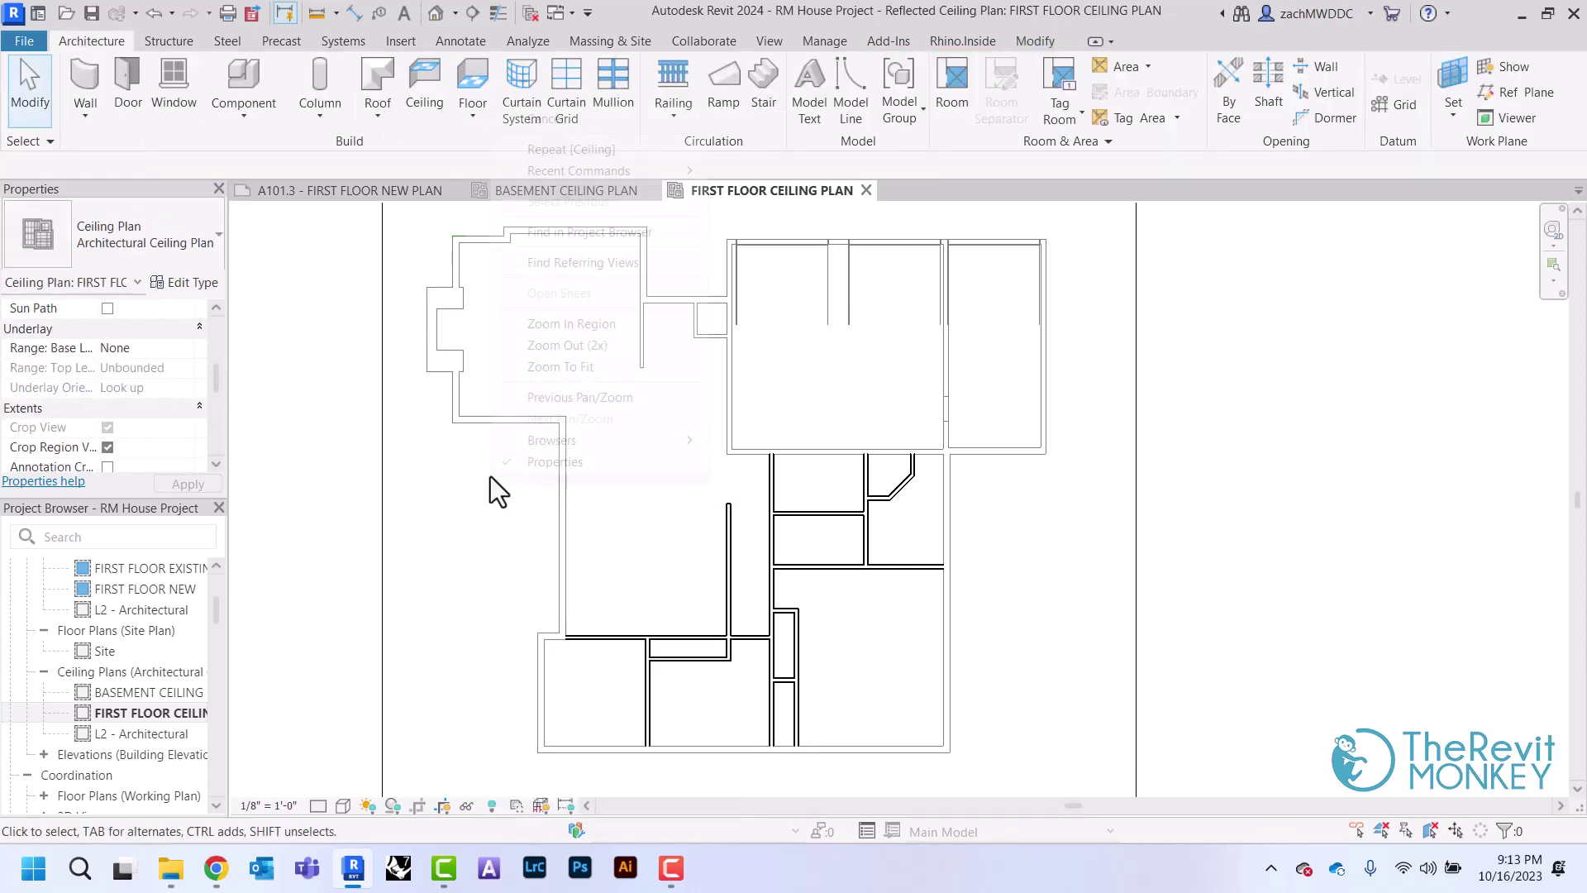
{"action": "left_click", "coordinate": [560, 124]}
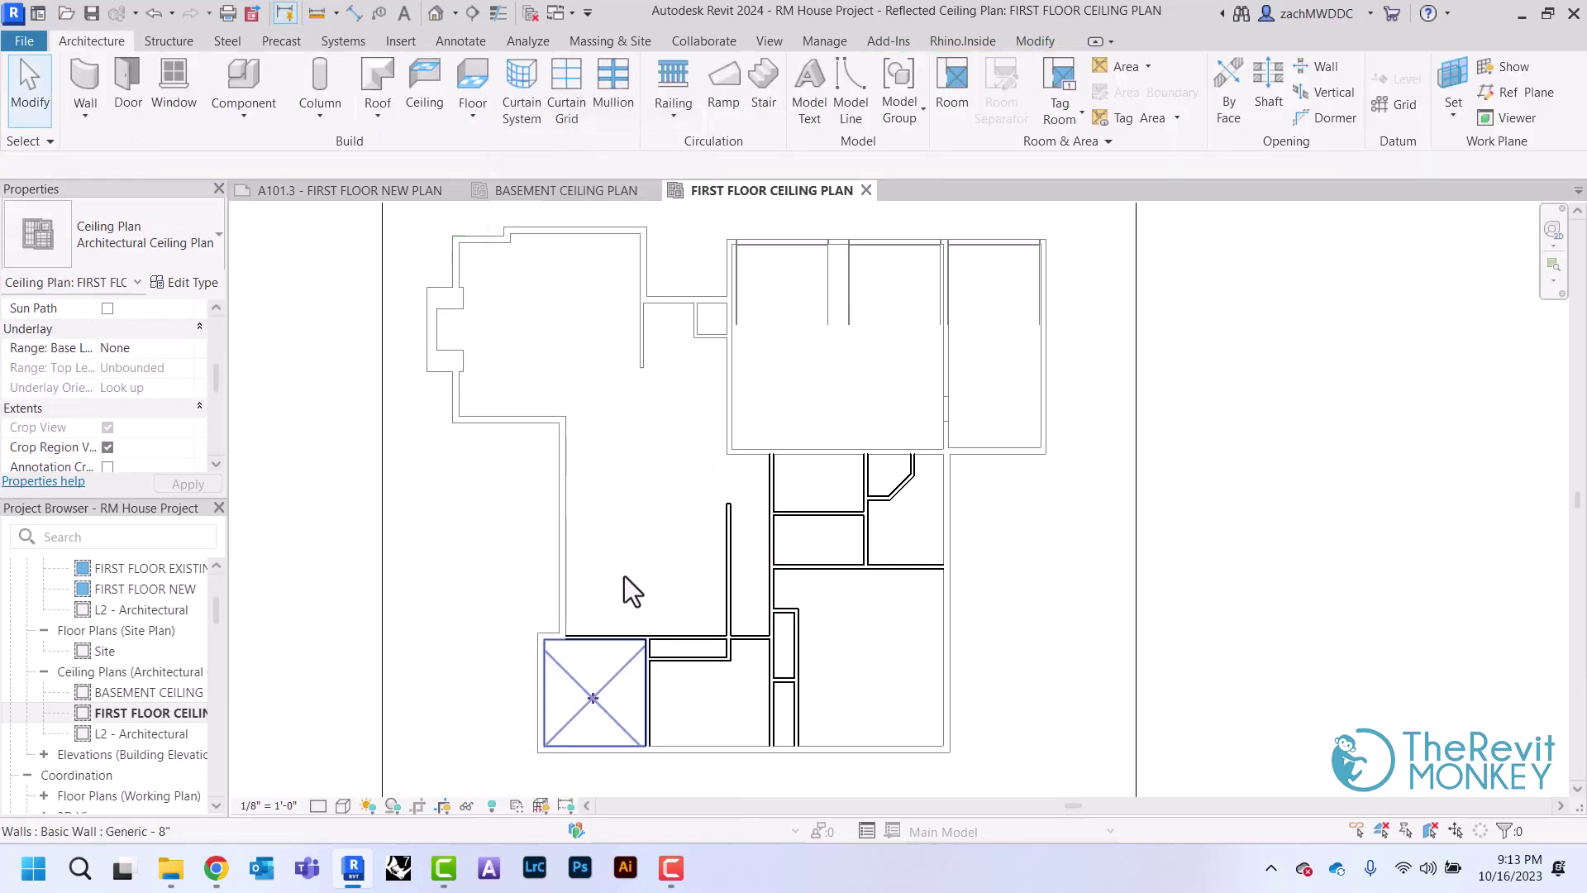
{"action": "key", "text": "Tab"}
{"action": "left_click", "coordinate": [641, 693]}
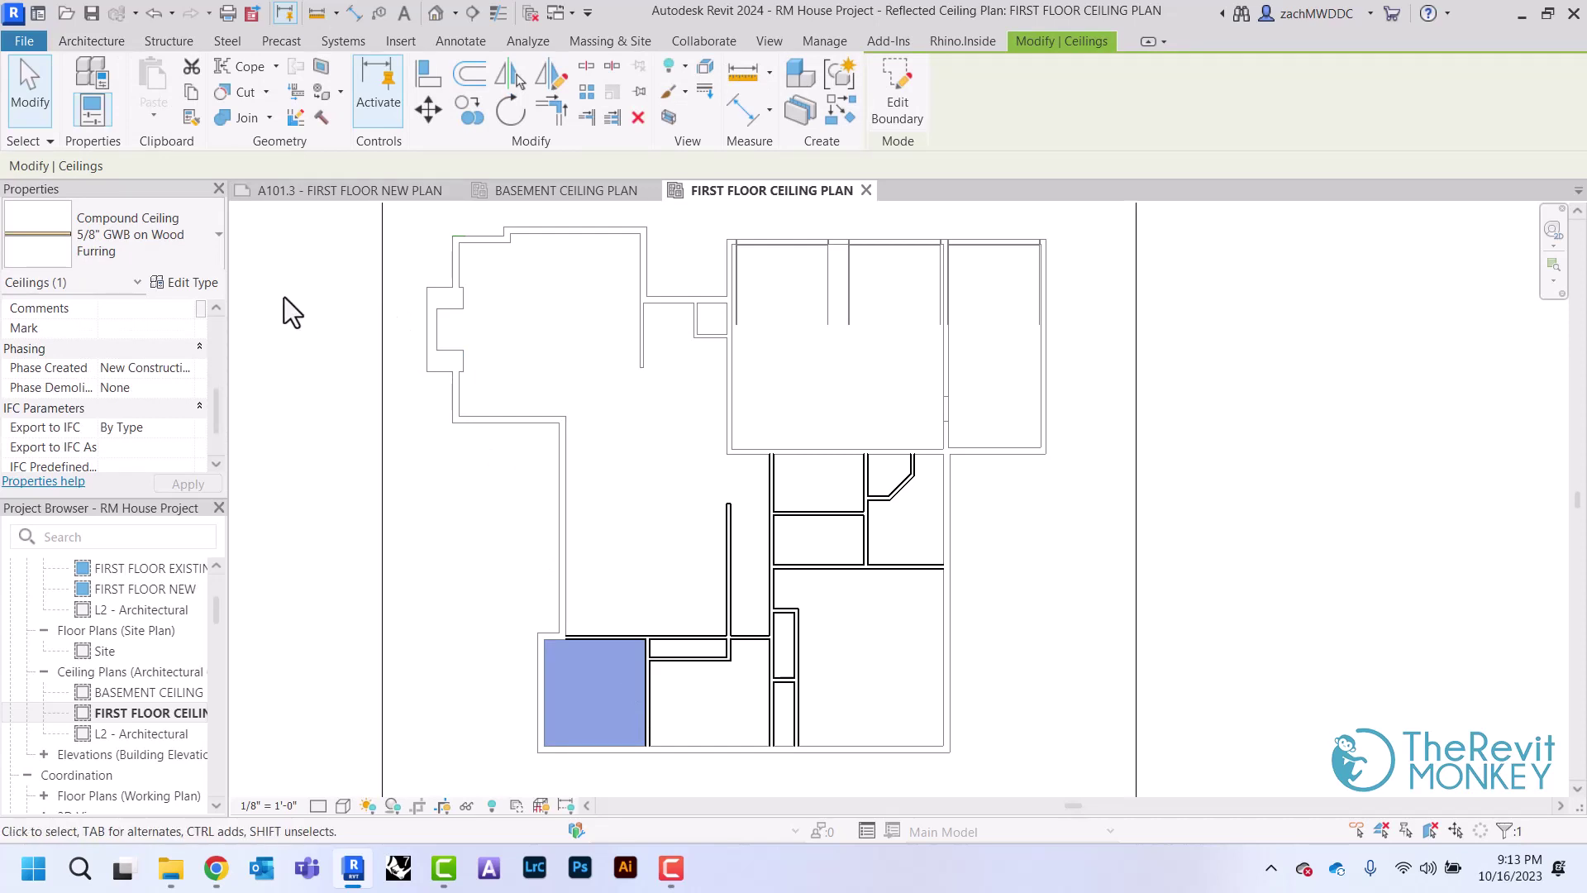
Duplicate the ceiling's gypsum layer material as 'Gypsum Wall Board(CEILING)'.
{"action": "left_click", "coordinate": [191, 285]}
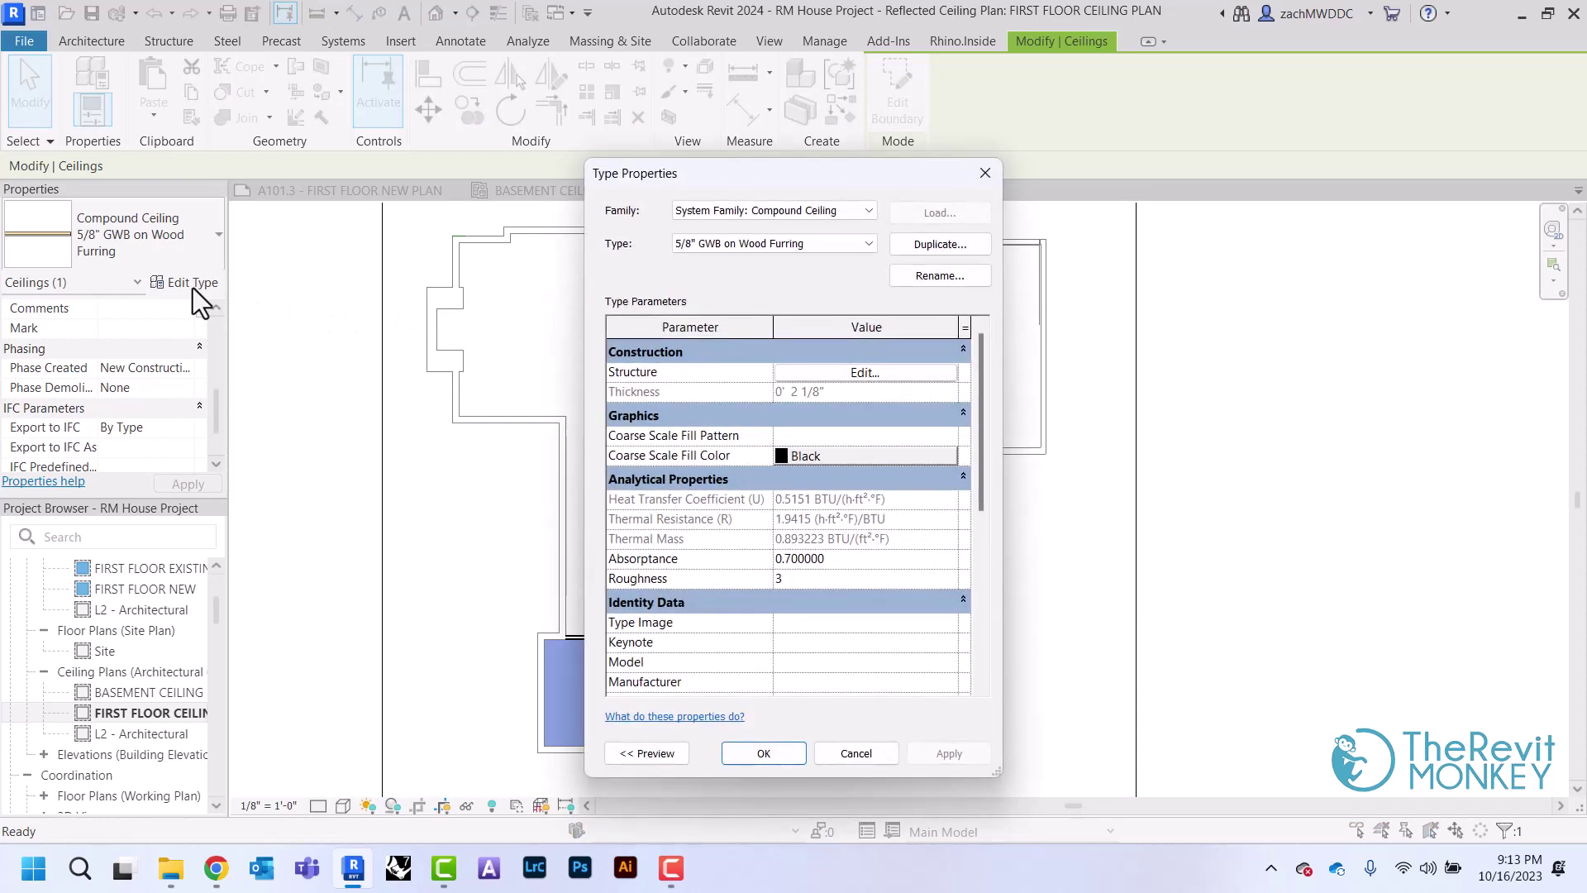
{"action": "left_click", "coordinate": [861, 373]}
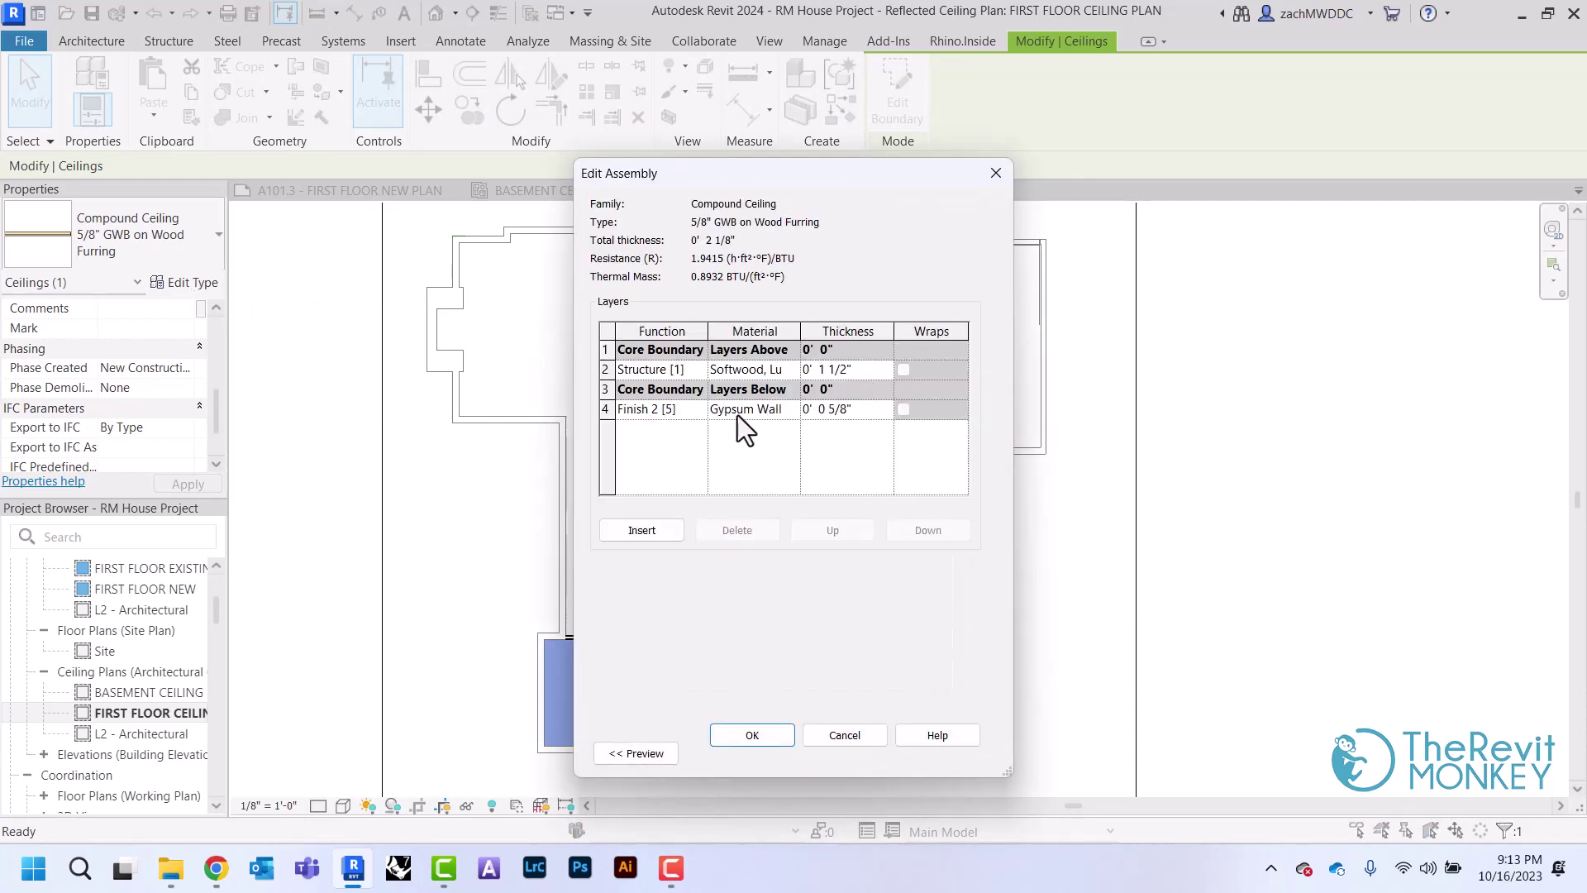
{"action": "left_click", "coordinate": [790, 411]}
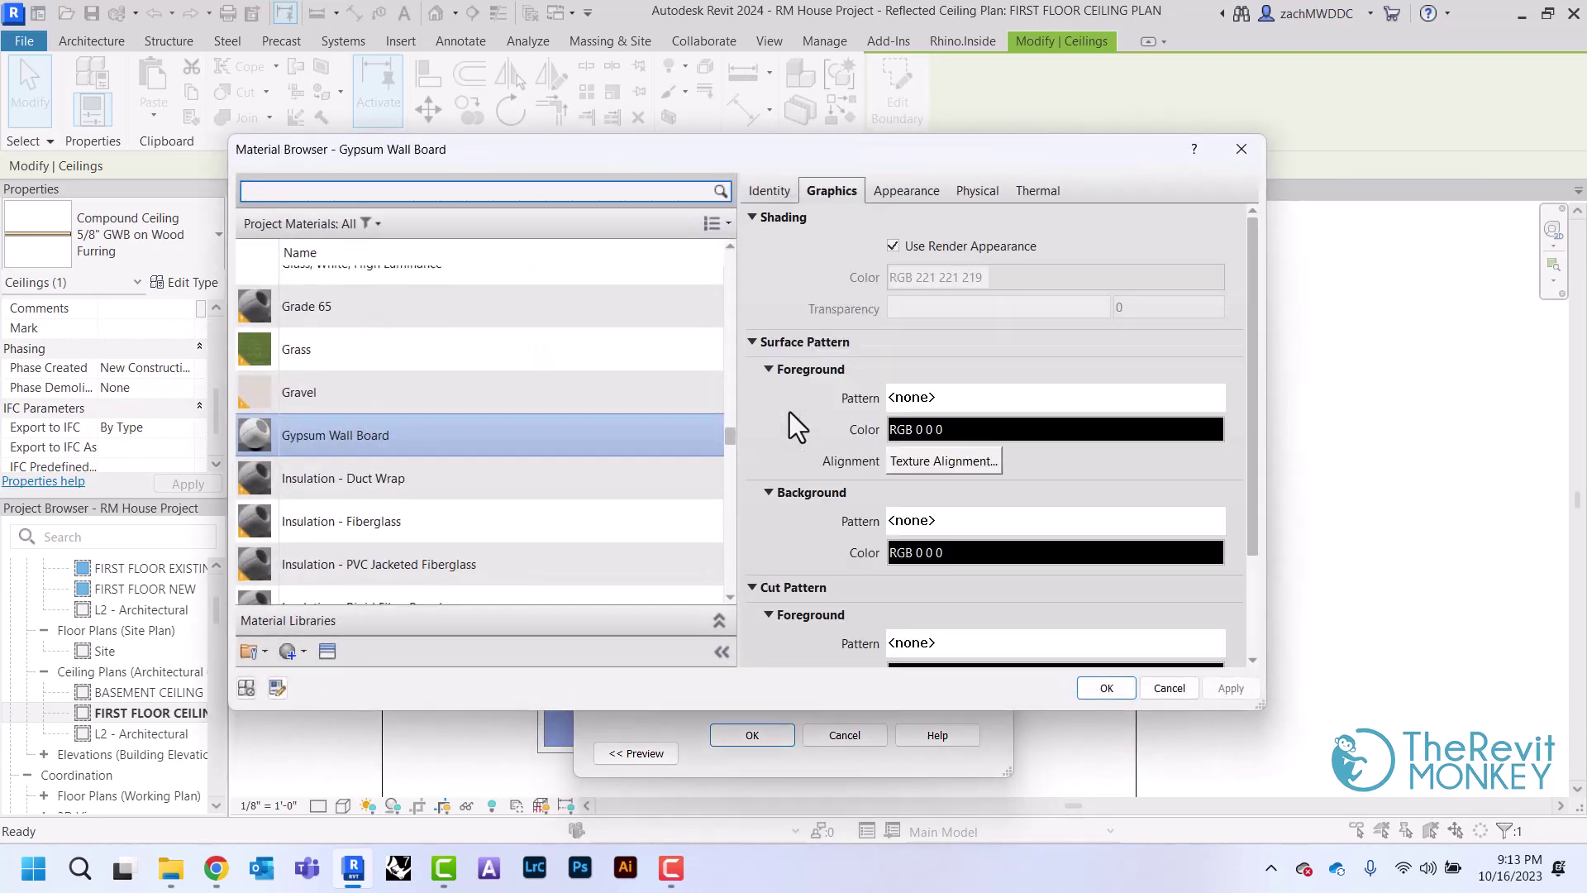
{"action": "left_click", "coordinate": [306, 653]}
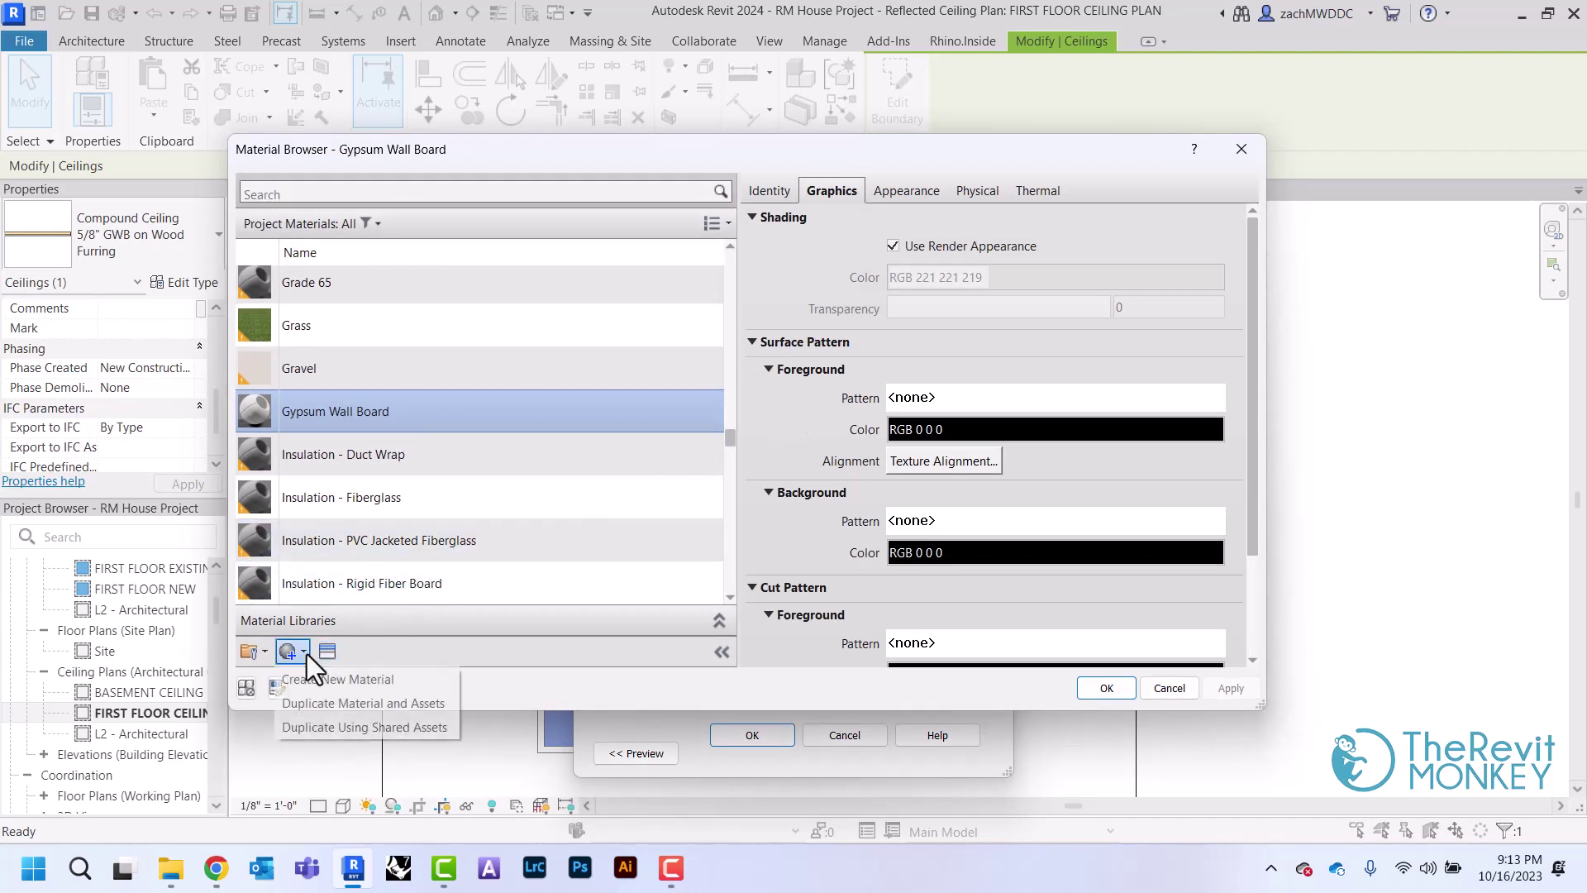
{"action": "left_click", "coordinate": [378, 704]}
{"action": "left_click", "coordinate": [399, 437]}
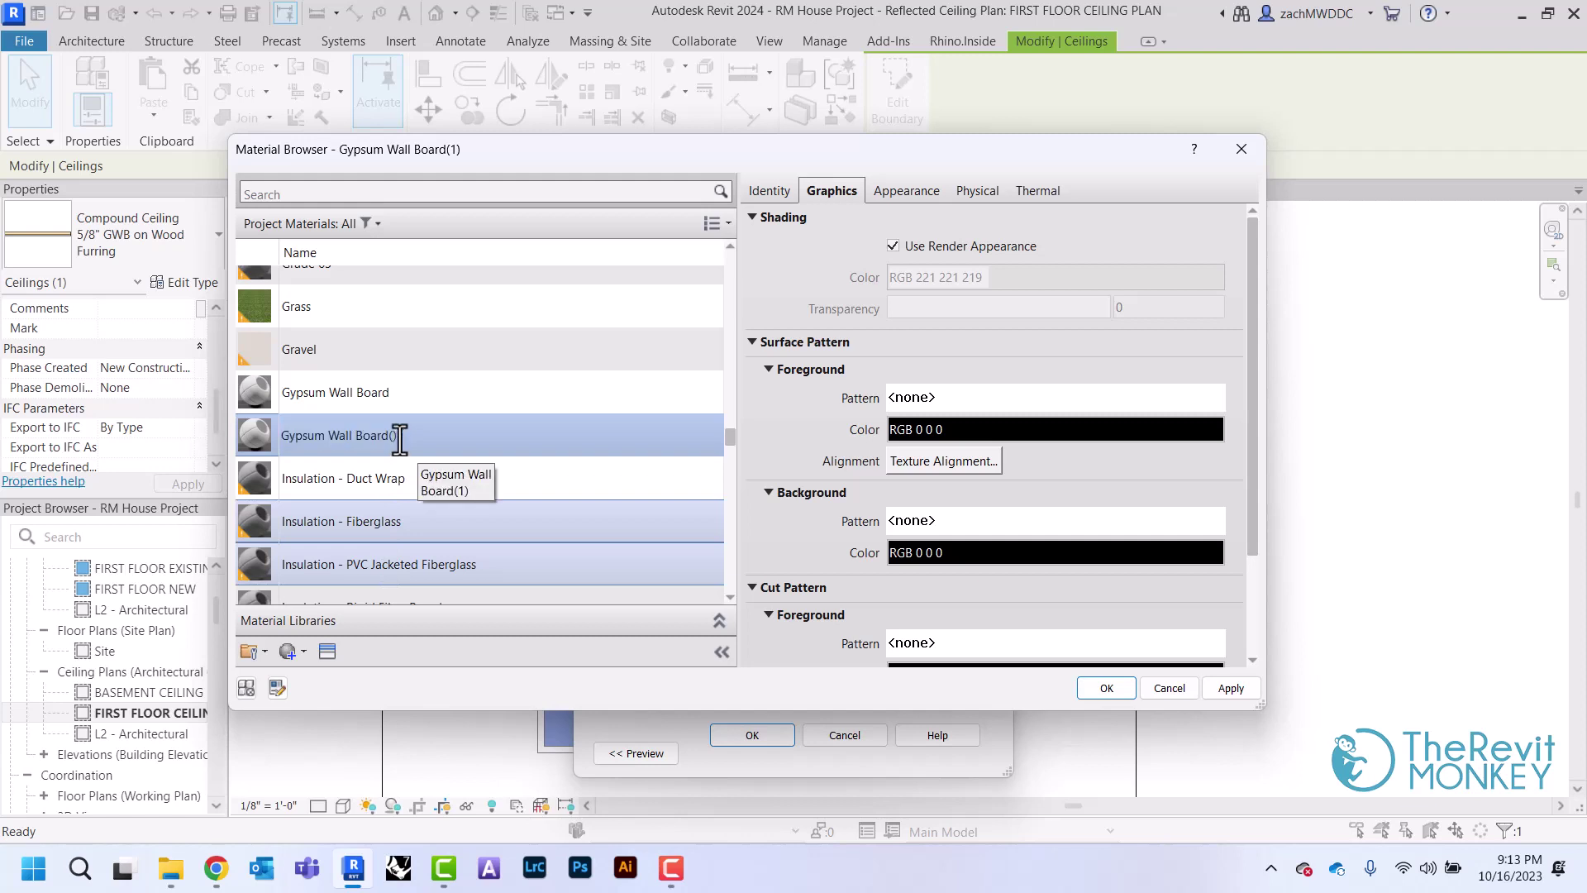
{"action": "type", "text": "CEILING"}
Give the material a Gypsum-Plaster surface pattern and apply it through the ceiling type.
{"action": "left_click", "coordinate": [926, 400]}
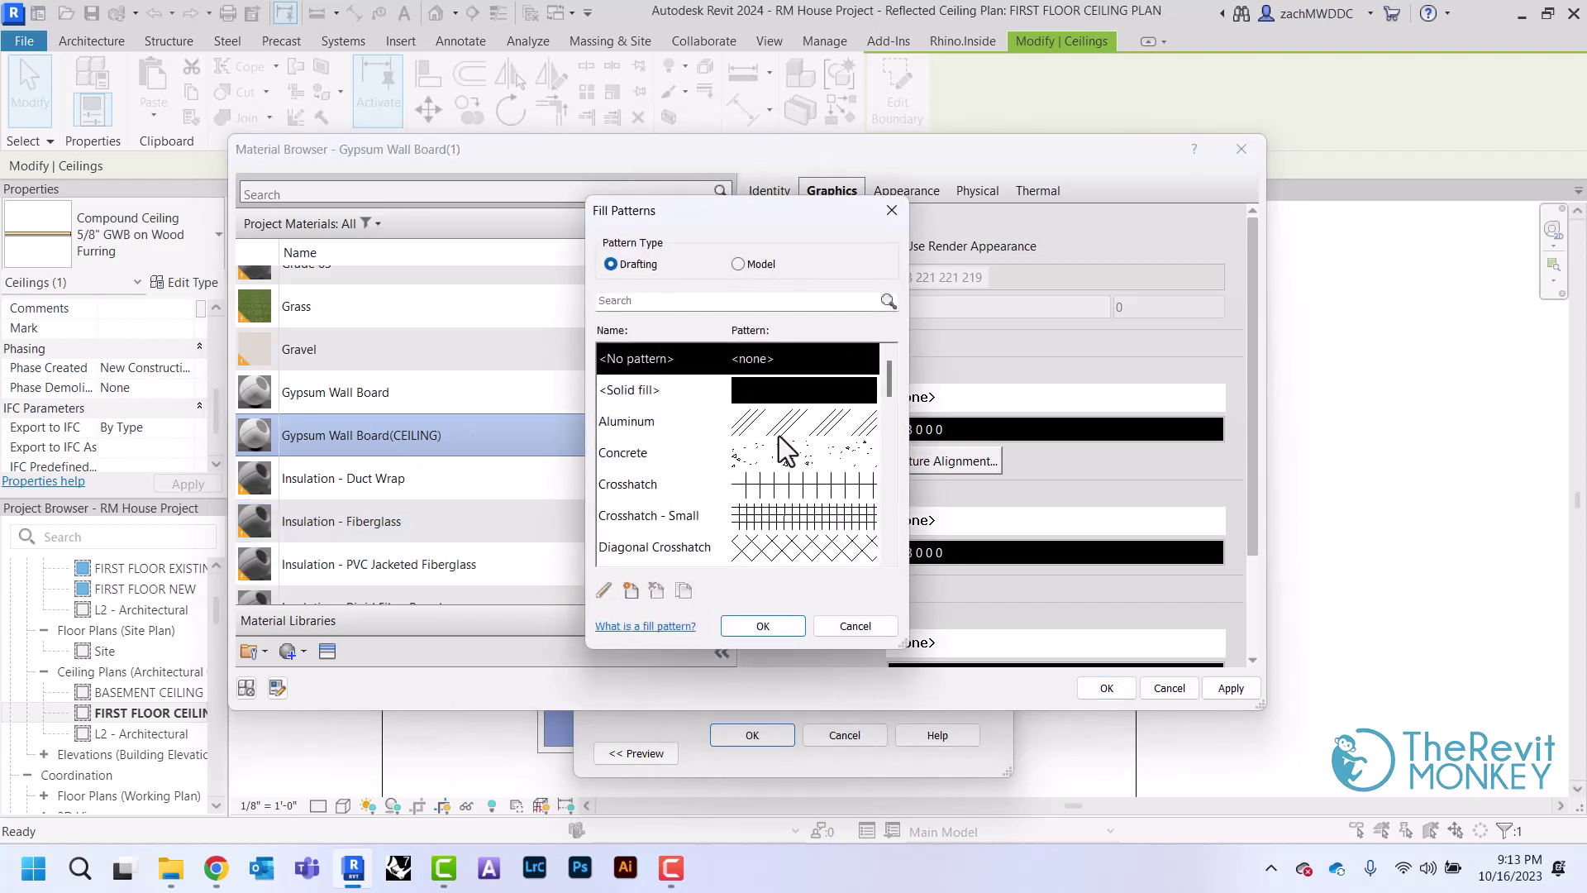
{"action": "scroll", "coordinate": [778, 435], "scroll_direction": "down", "scroll_amount": 1}
{"action": "scroll", "coordinate": [778, 435], "scroll_direction": "down", "scroll_amount": 2}
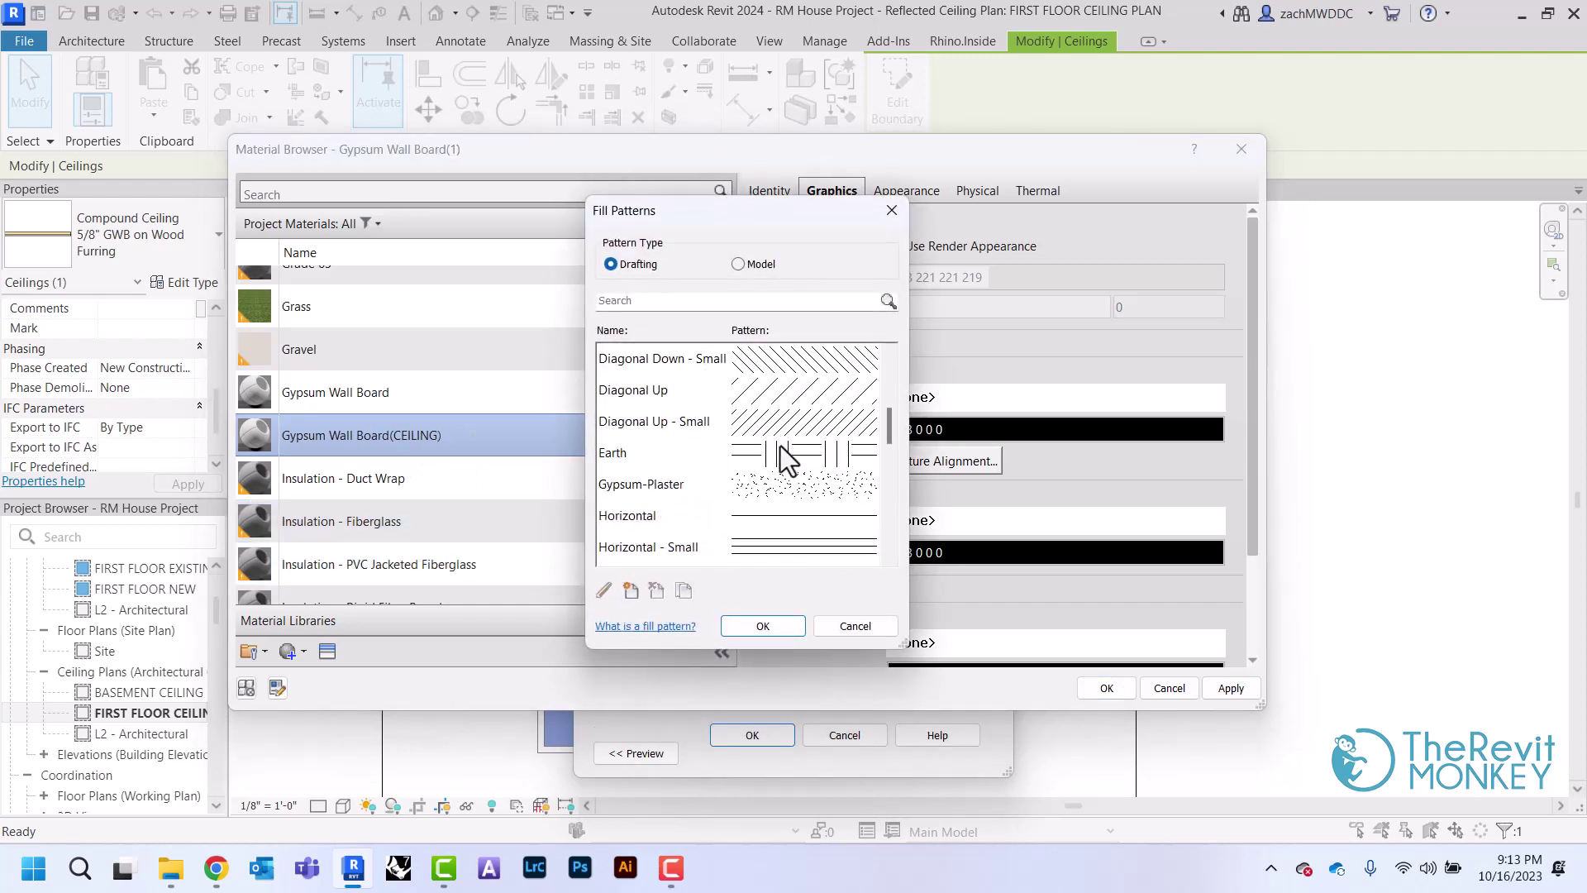
{"action": "left_click", "coordinate": [786, 489]}
{"action": "left_click", "coordinate": [786, 622]}
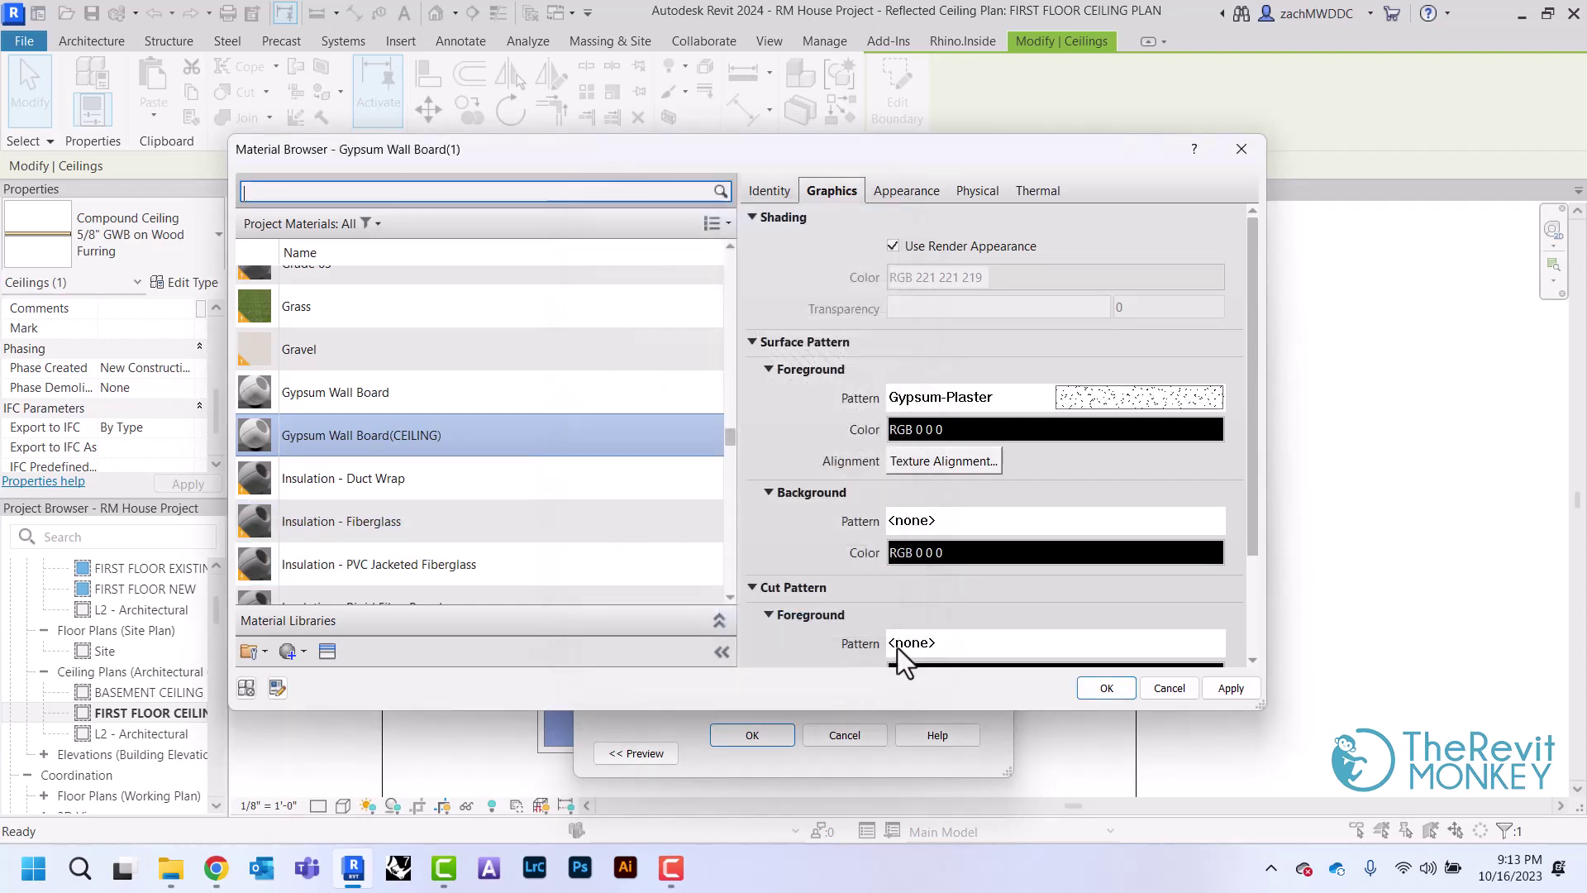
{"action": "left_click", "coordinate": [1120, 697]}
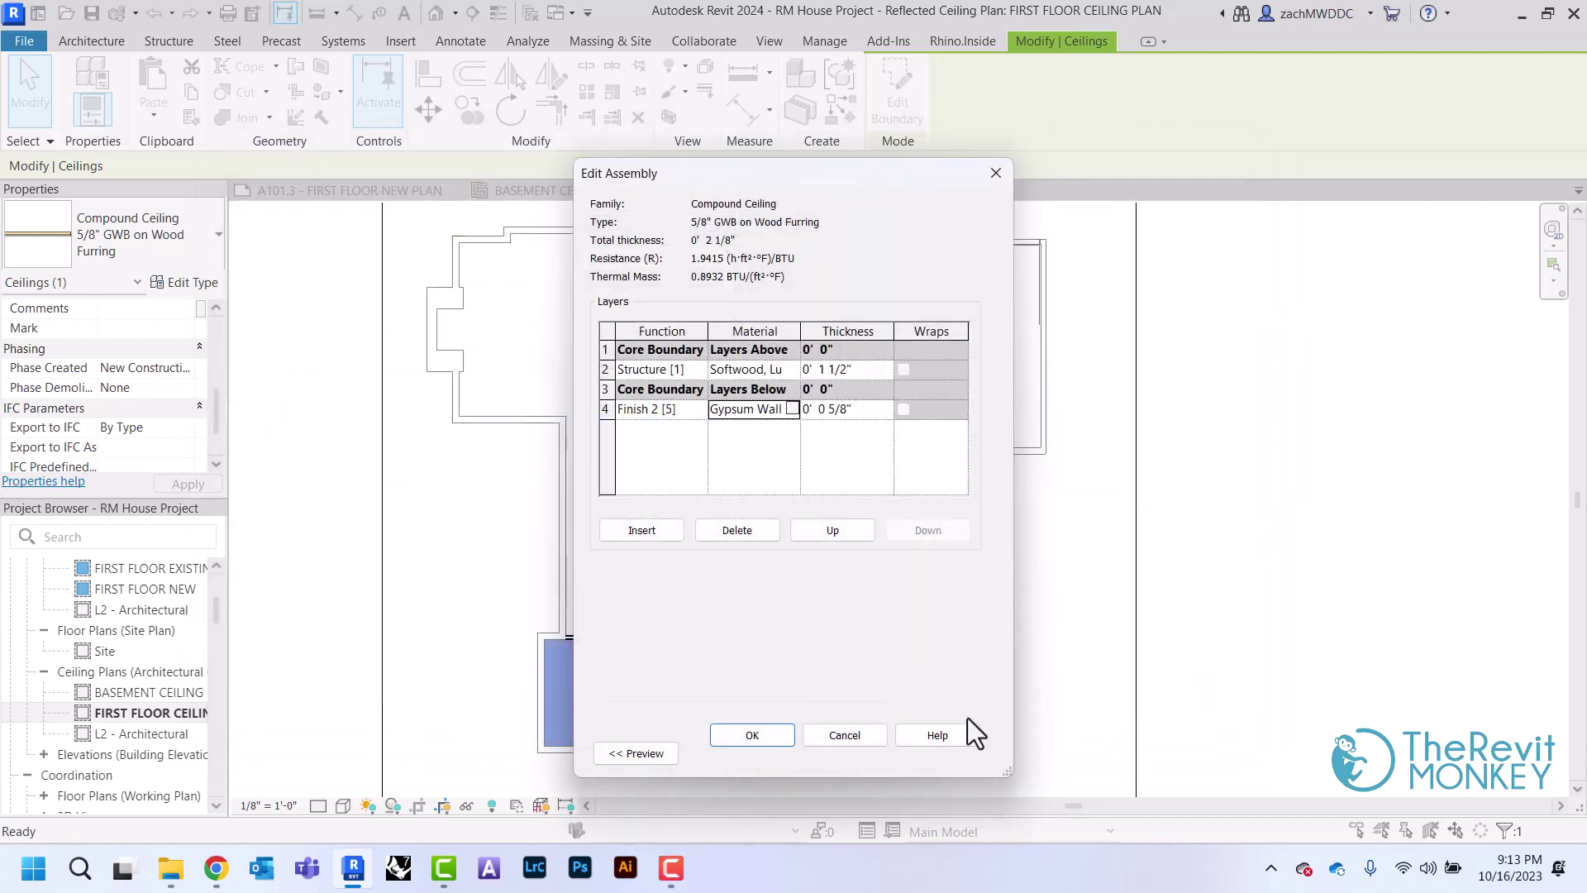
{"action": "left_click", "coordinate": [767, 742]}
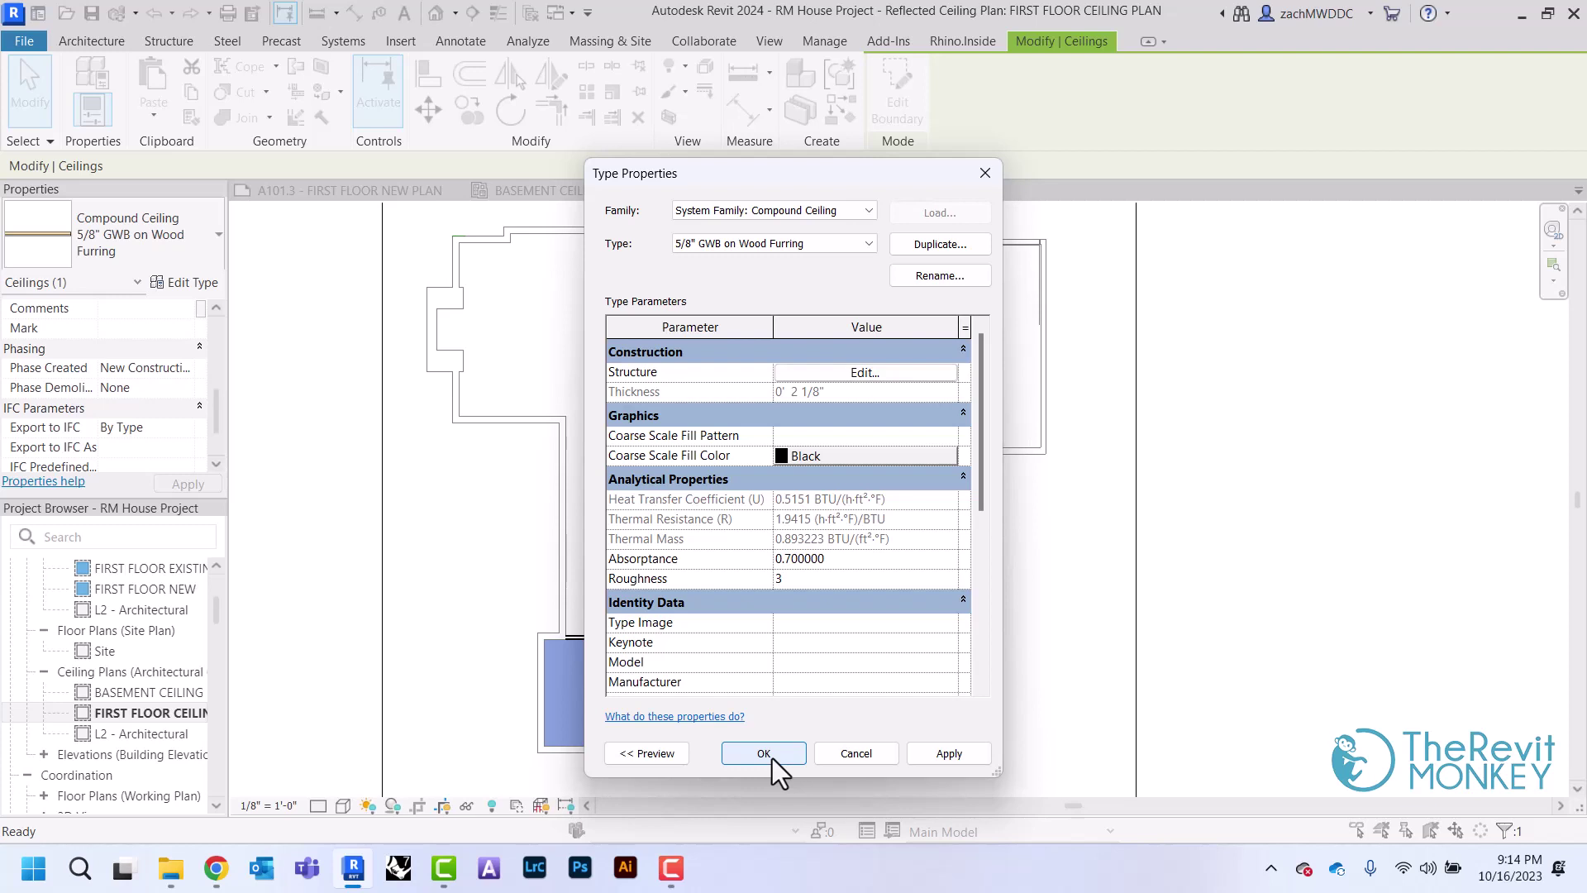
{"action": "left_click", "coordinate": [763, 753]}
Place automatic 5/8" GWB on Wood Furring ceilings in nine more rooms, including the corridor.
{"action": "left_click", "coordinate": [1044, 611]}
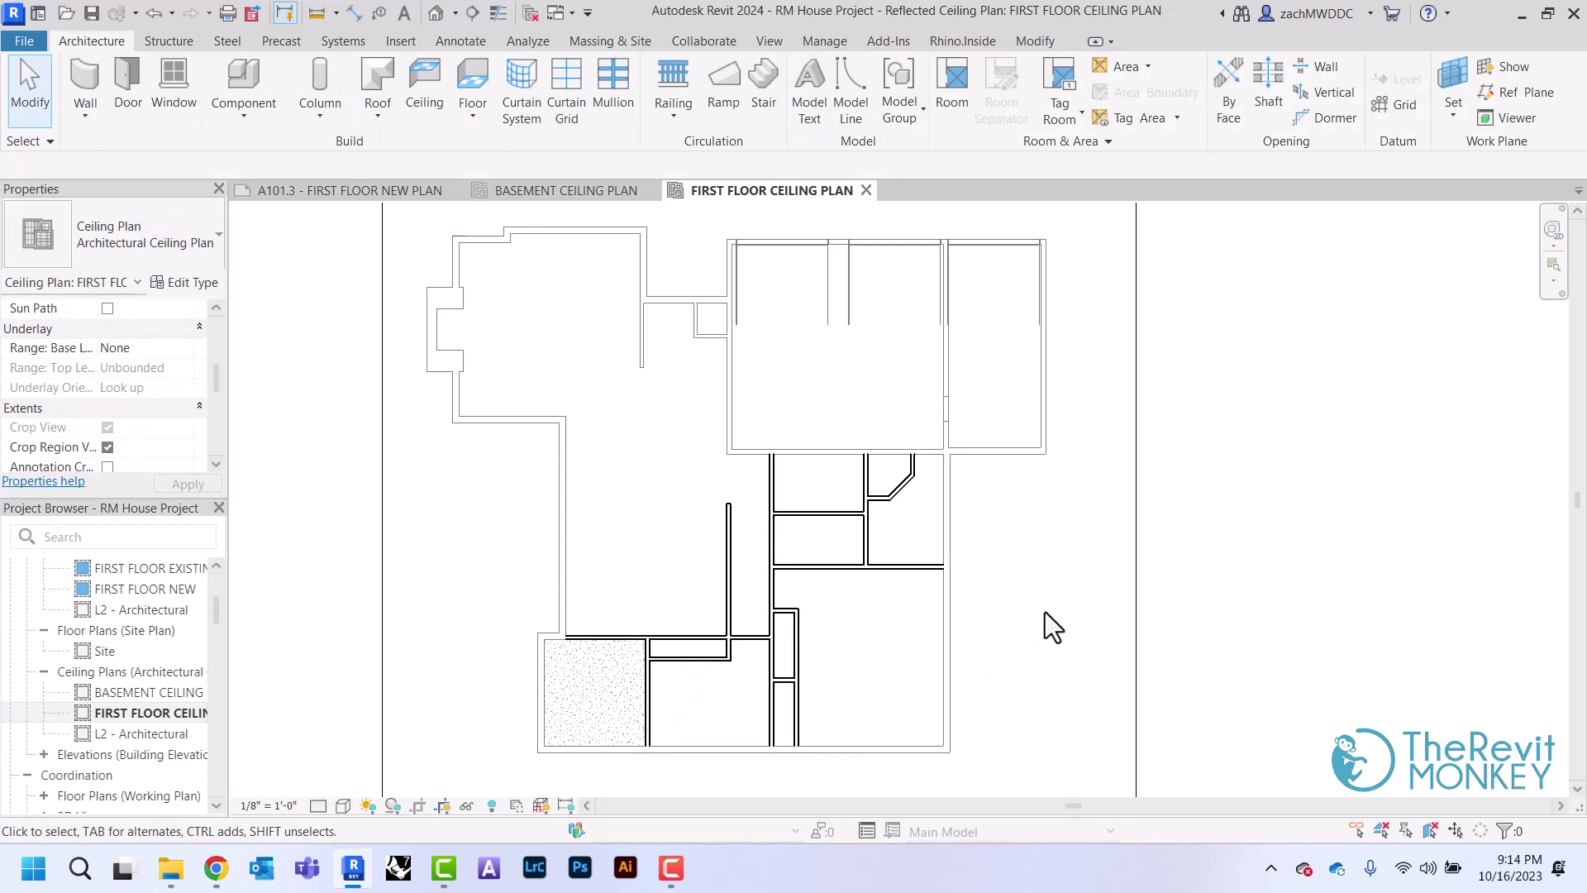
{"action": "left_click", "coordinate": [427, 83]}
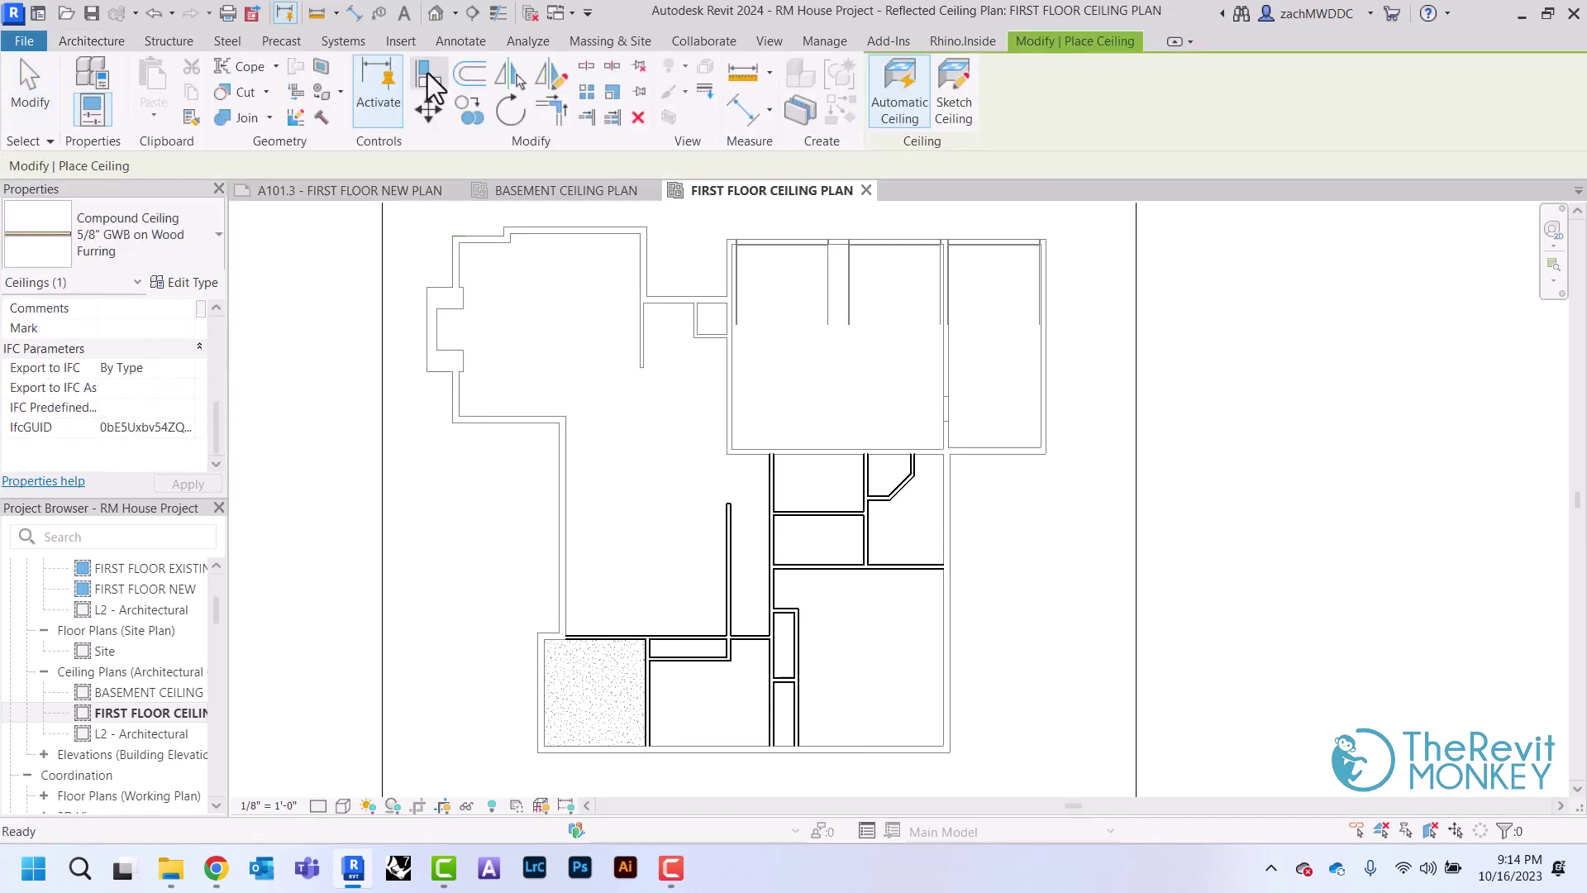
{"action": "left_click", "coordinate": [732, 713]}
{"action": "left_click", "coordinate": [694, 656]}
{"action": "scroll", "coordinate": [146, 390], "scroll_direction": "up", "scroll_amount": 5}
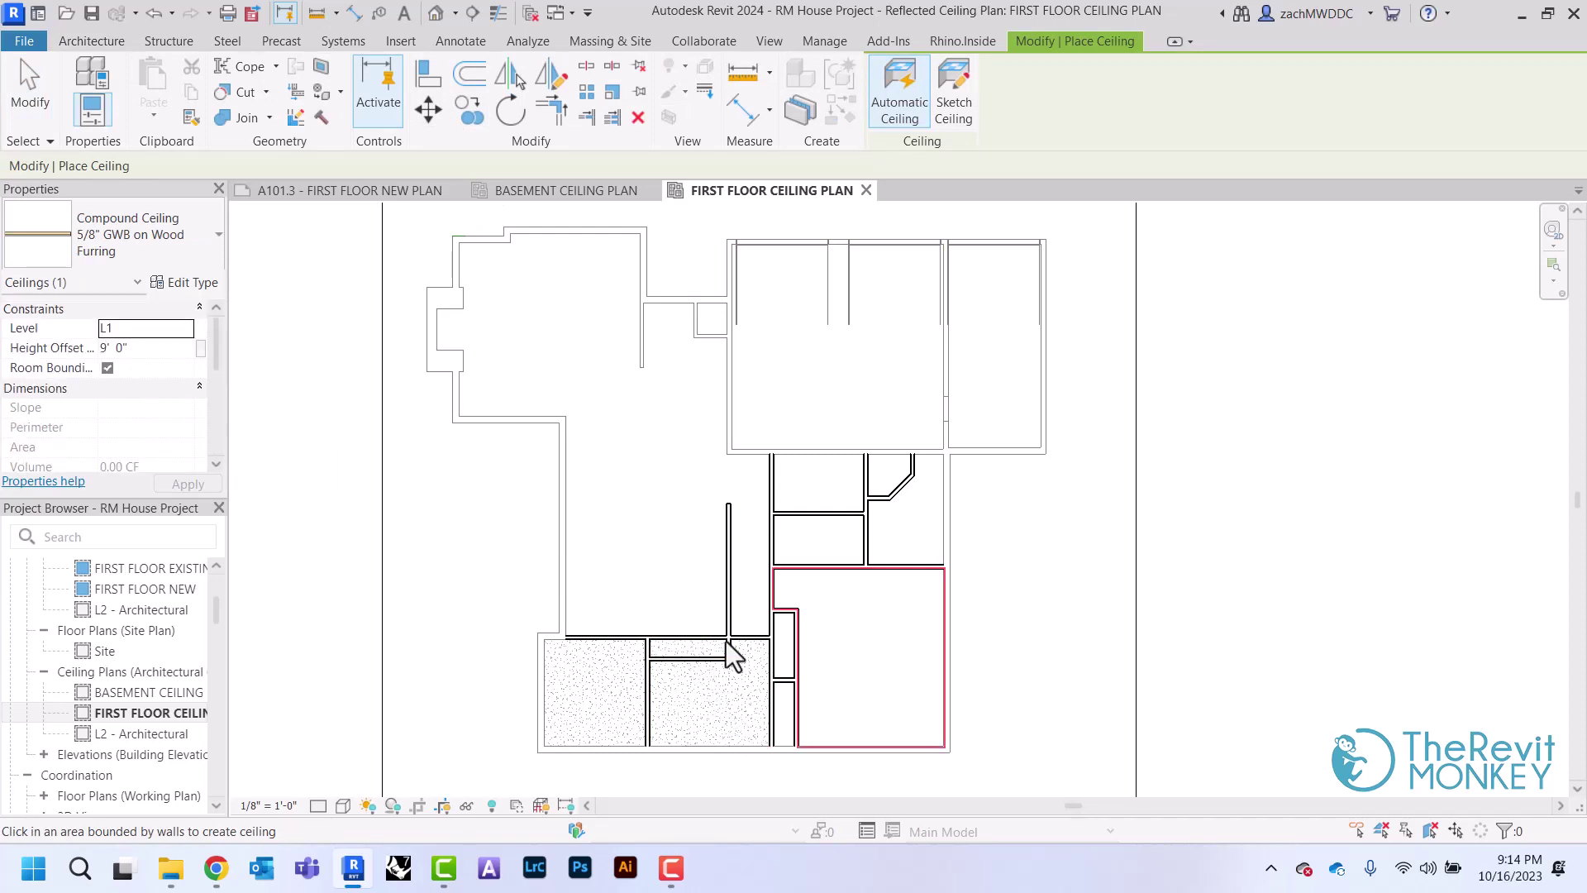
{"action": "left_click", "coordinate": [864, 701]}
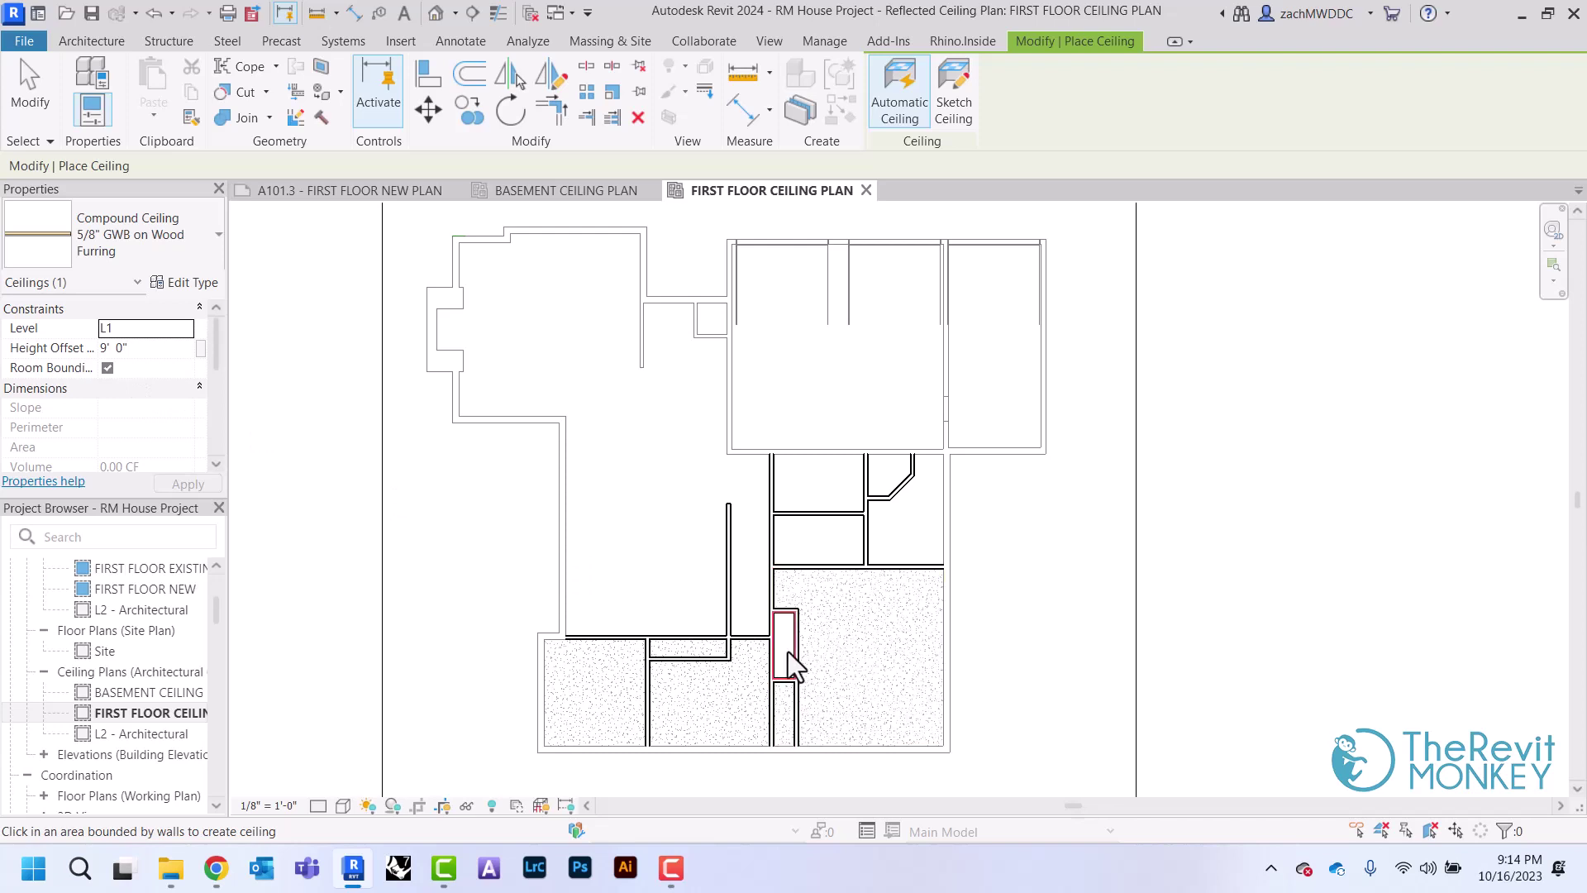
{"action": "left_click", "coordinate": [881, 524]}
{"action": "left_click", "coordinate": [851, 523]}
{"action": "left_click", "coordinate": [833, 490]}
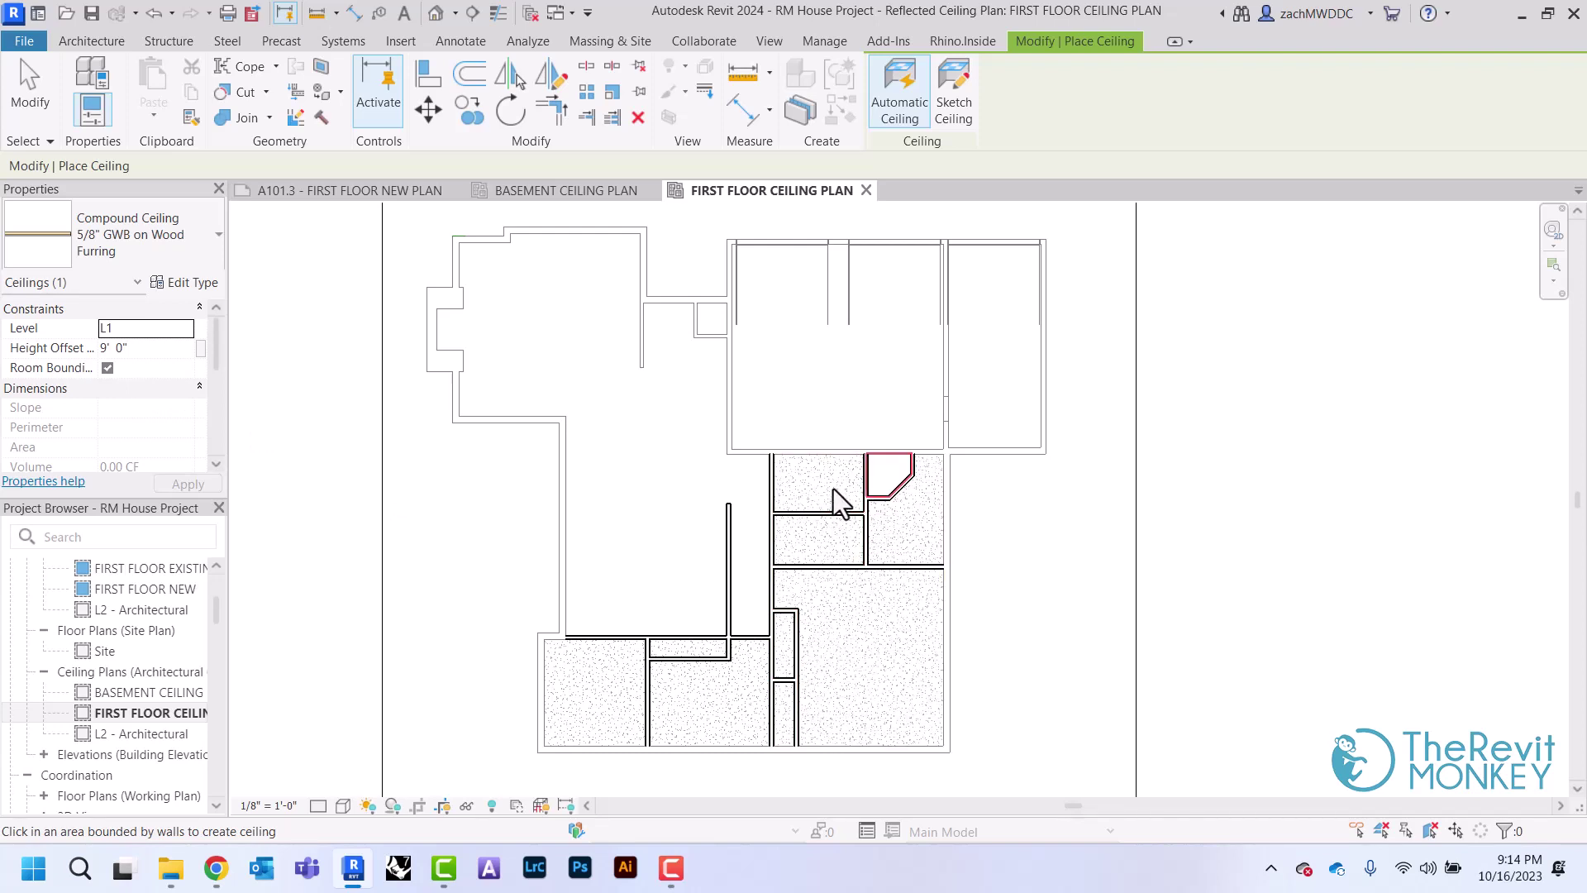
{"action": "left_click", "coordinate": [607, 408]}
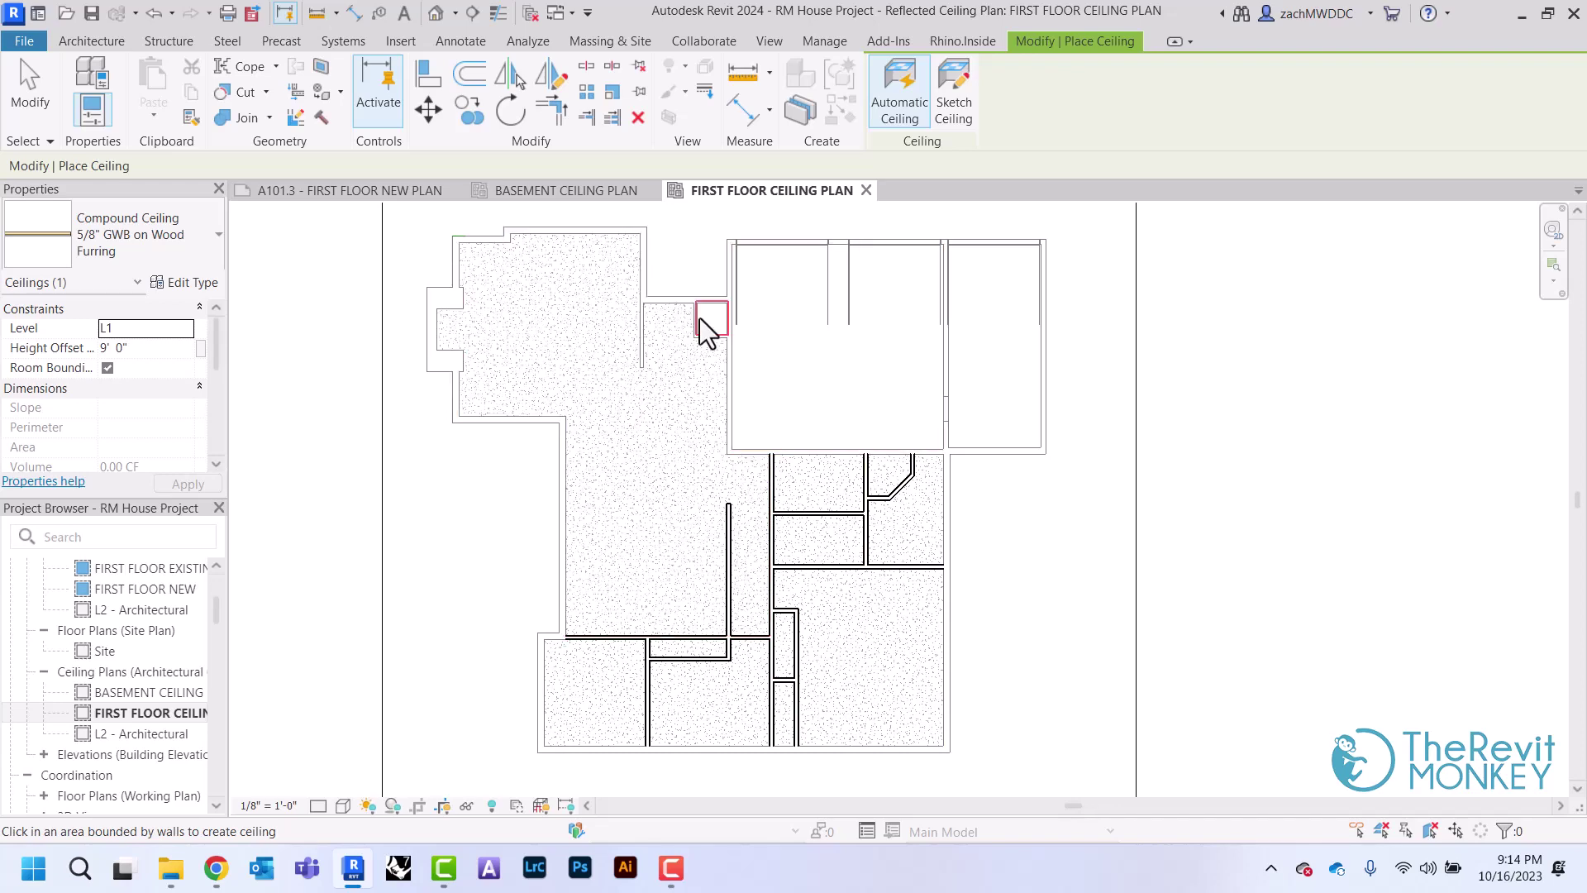
{"action": "left_click", "coordinate": [841, 373]}
{"action": "left_click", "coordinate": [991, 347]}
{"action": "scroll", "coordinate": [732, 475], "scroll_direction": "up", "scroll_amount": 2}
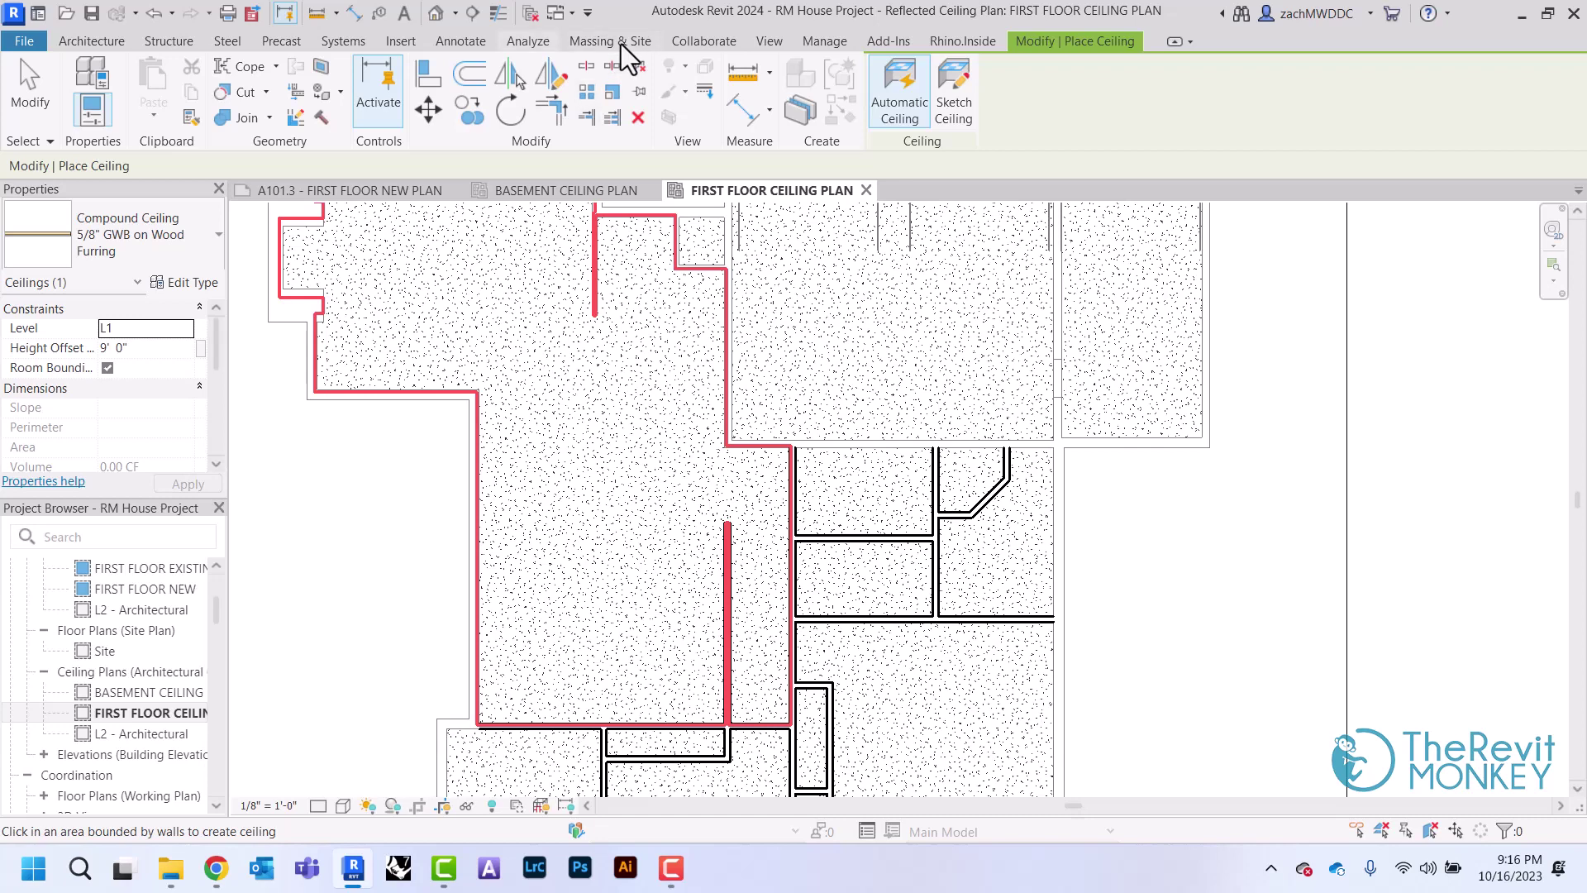
Open the Autodesk family library filtered to Lighting > Architectural > Internal.
{"action": "left_click", "coordinate": [397, 41]}
{"action": "left_click", "coordinate": [900, 117]}
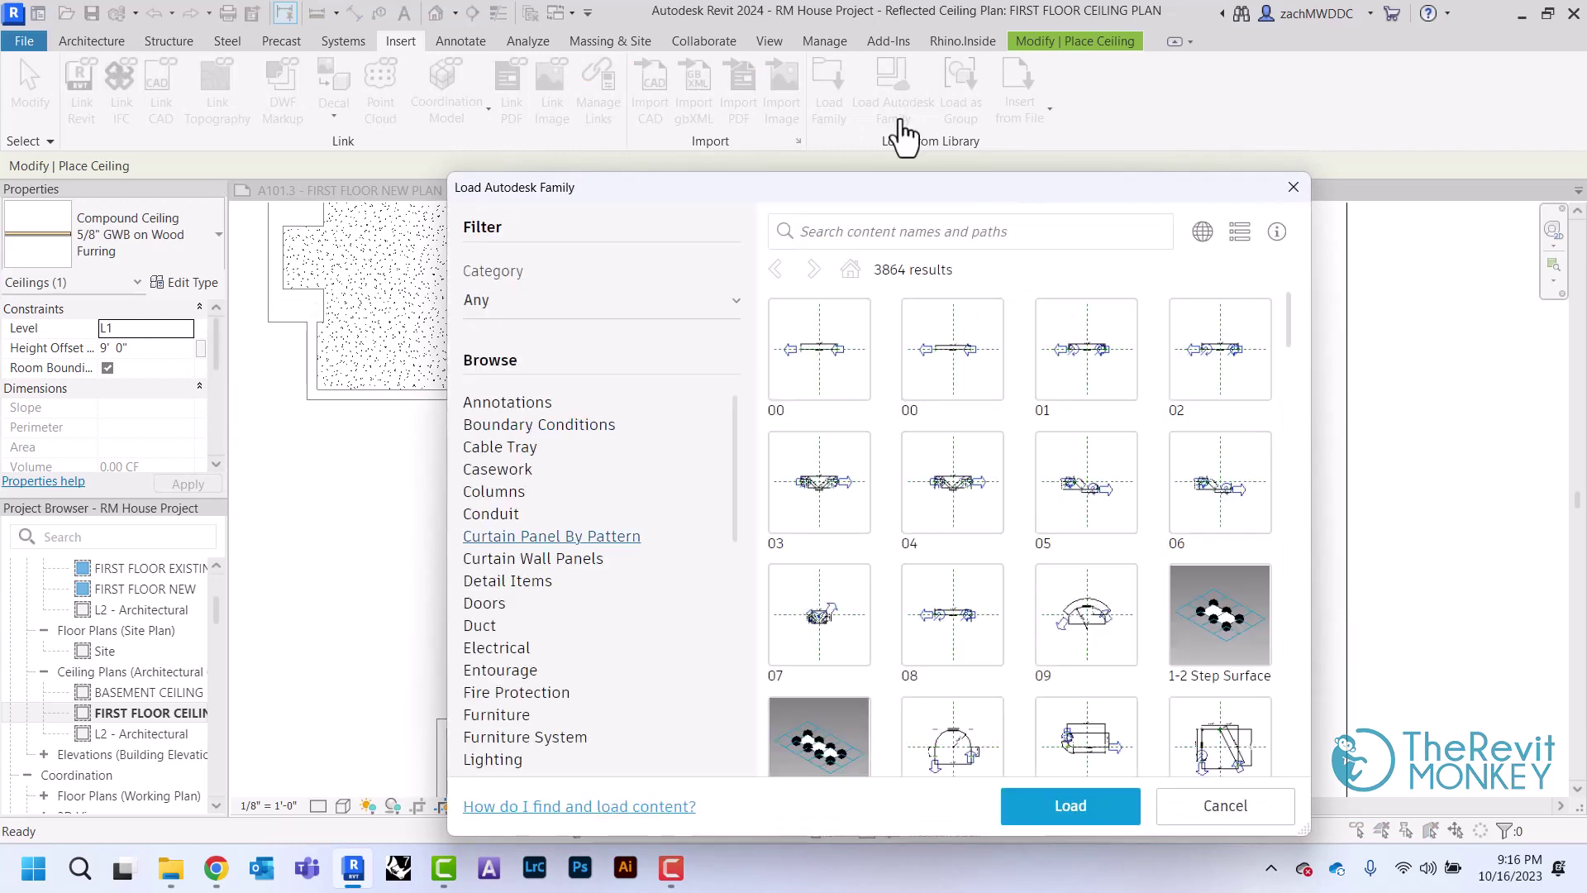
{"action": "left_click", "coordinate": [505, 757]}
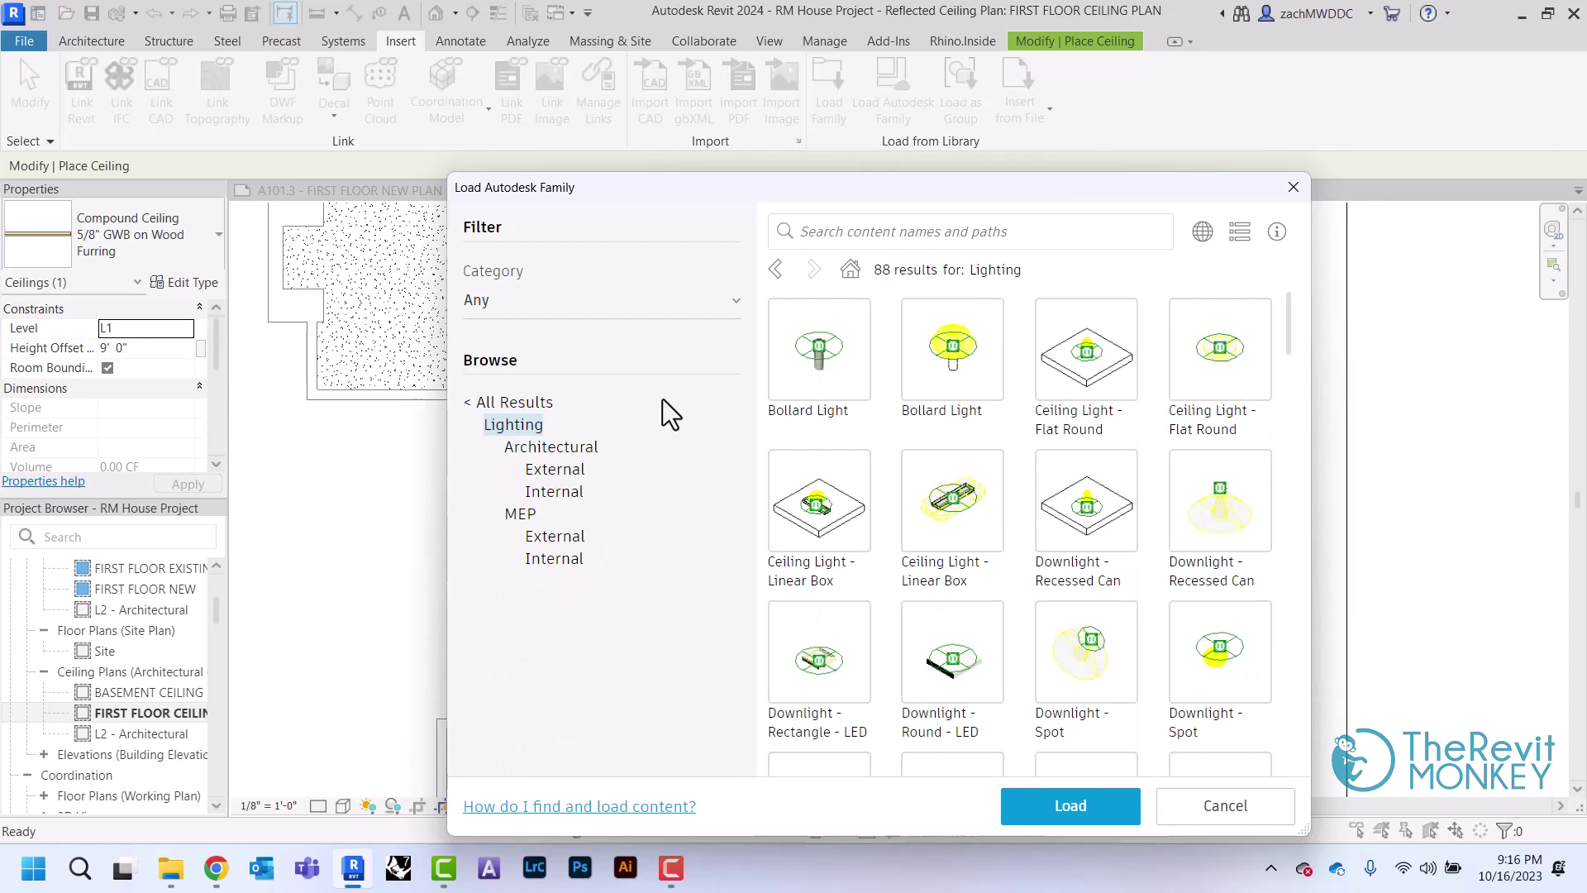
{"action": "left_click", "coordinate": [555, 493]}
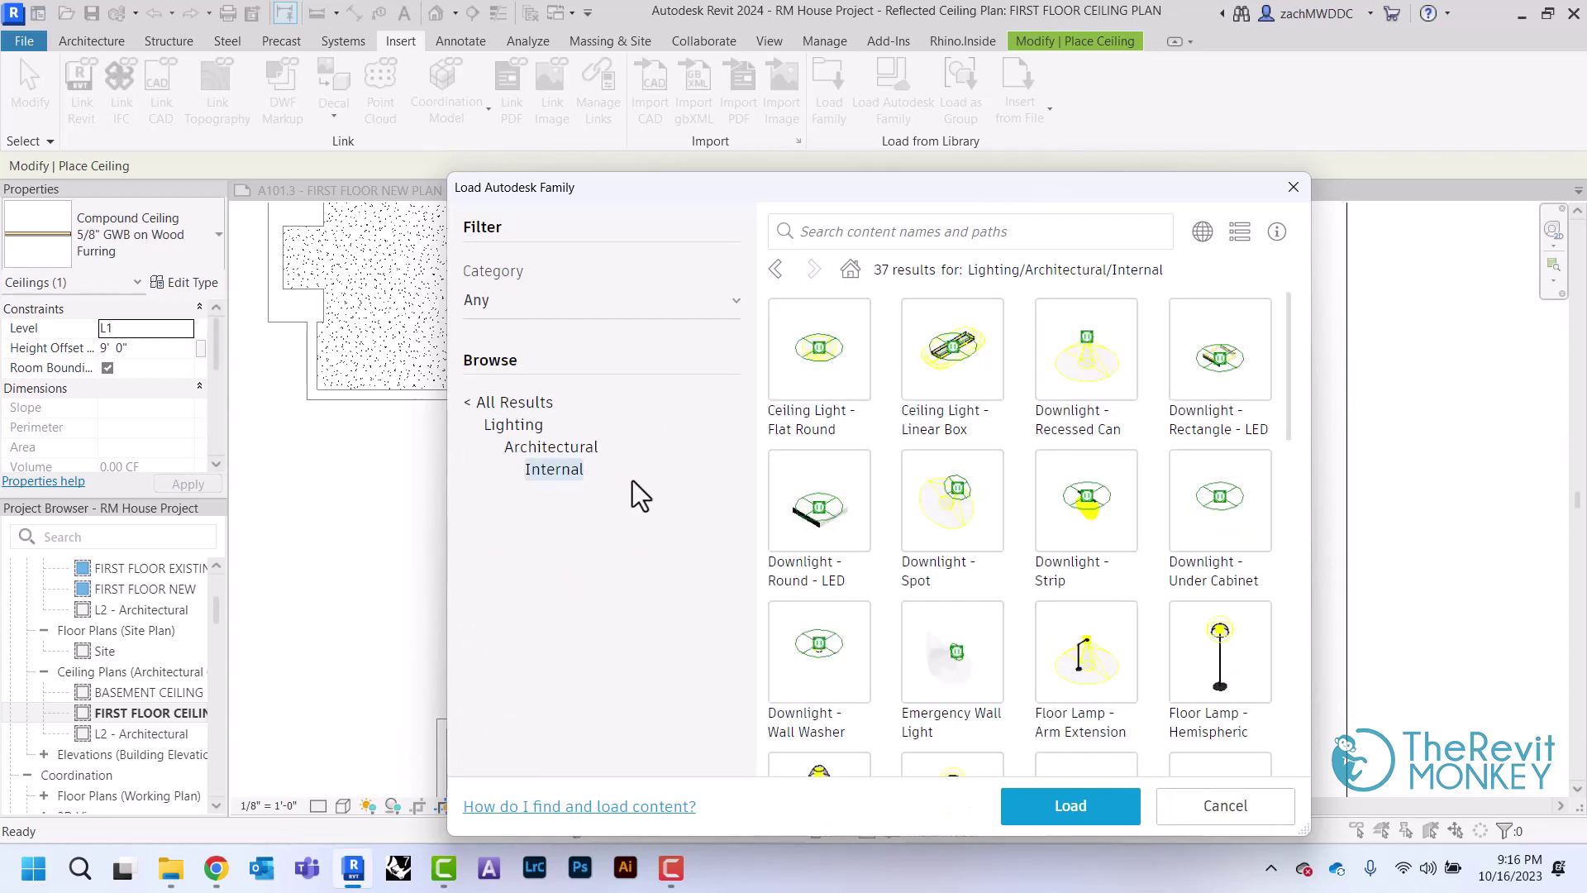
Select the Downlight - Recessed Can family and load it.
{"action": "scroll", "coordinate": [966, 464], "scroll_direction": "down", "scroll_amount": 1}
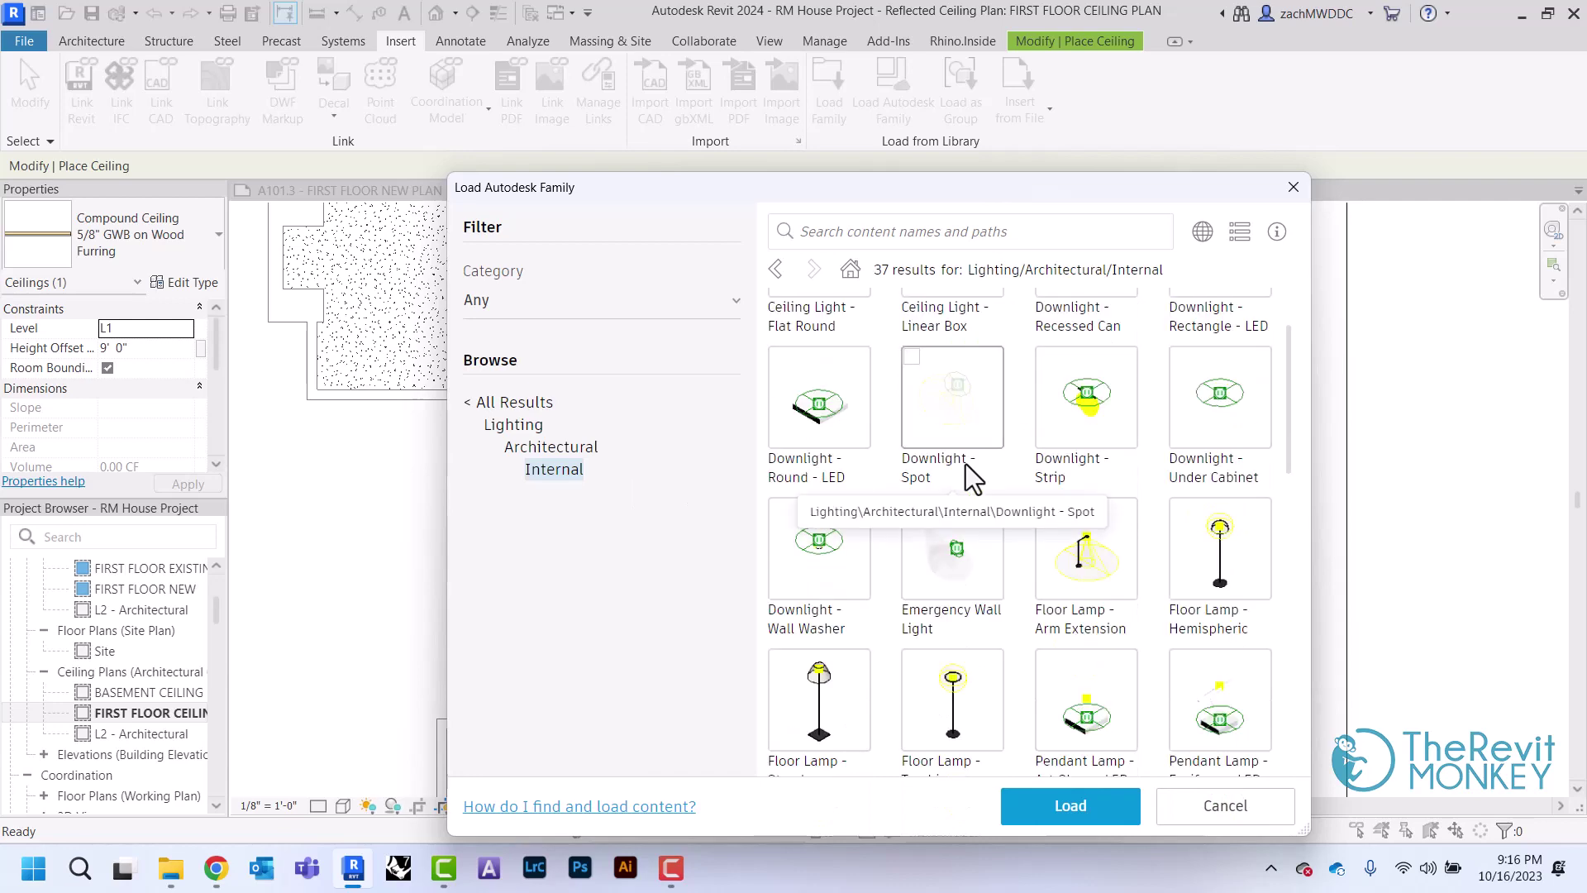
{"action": "scroll", "coordinate": [1082, 450], "scroll_direction": "down", "scroll_amount": 2}
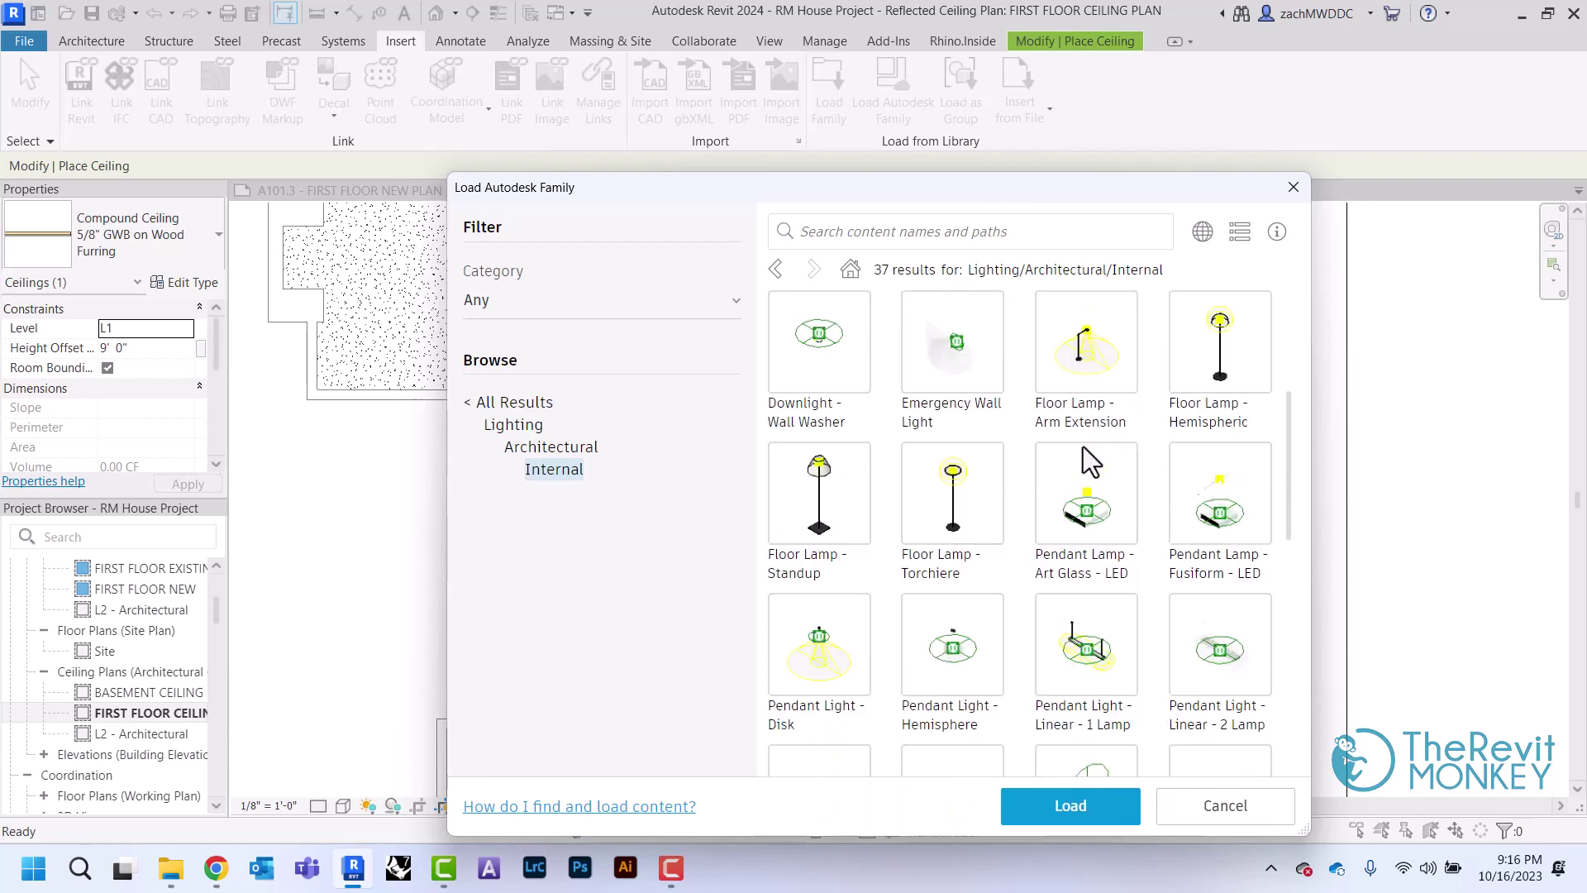
{"action": "scroll", "coordinate": [1082, 448], "scroll_direction": "down", "scroll_amount": 2}
{"action": "scroll", "coordinate": [1083, 447], "scroll_direction": "down", "scroll_amount": 3}
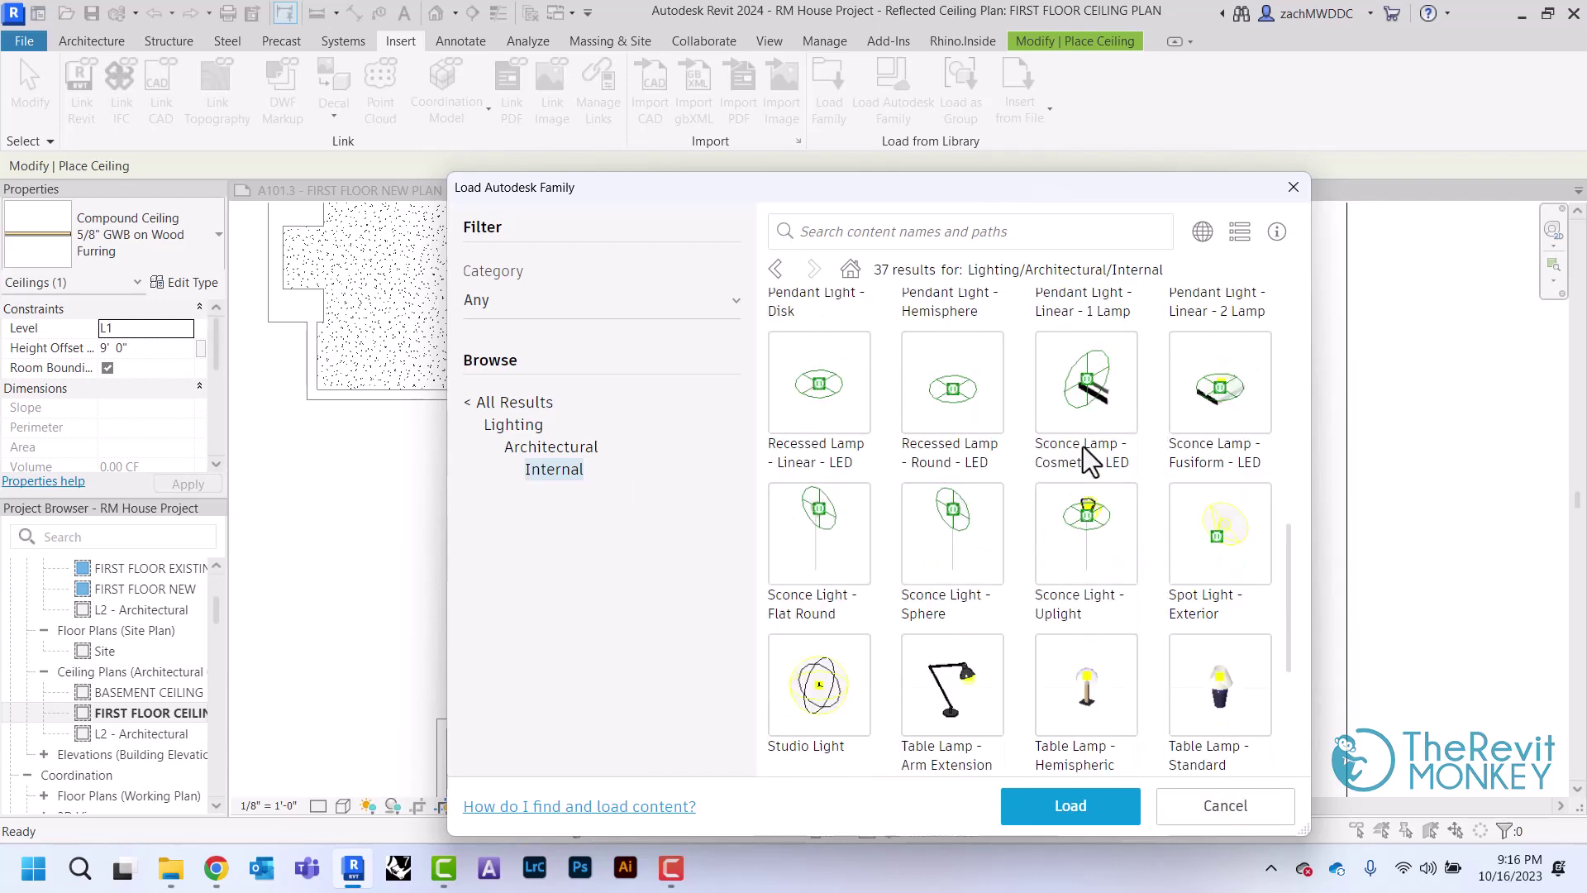
{"action": "scroll", "coordinate": [1082, 450], "scroll_direction": "down", "scroll_amount": 2}
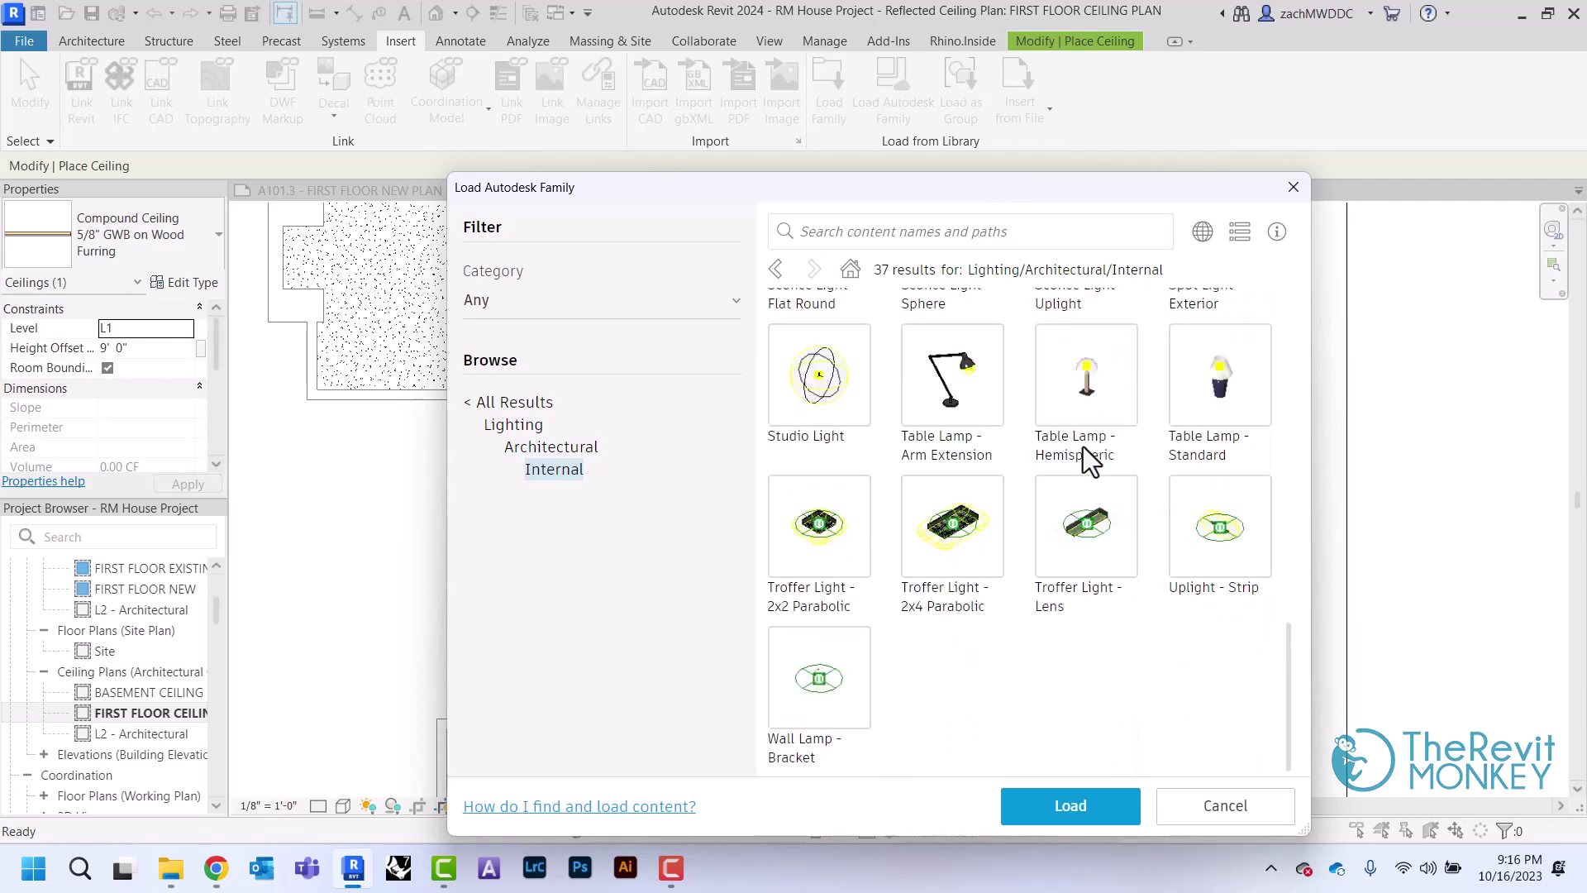
{"action": "scroll", "coordinate": [1082, 446], "scroll_direction": "up", "scroll_amount": 8}
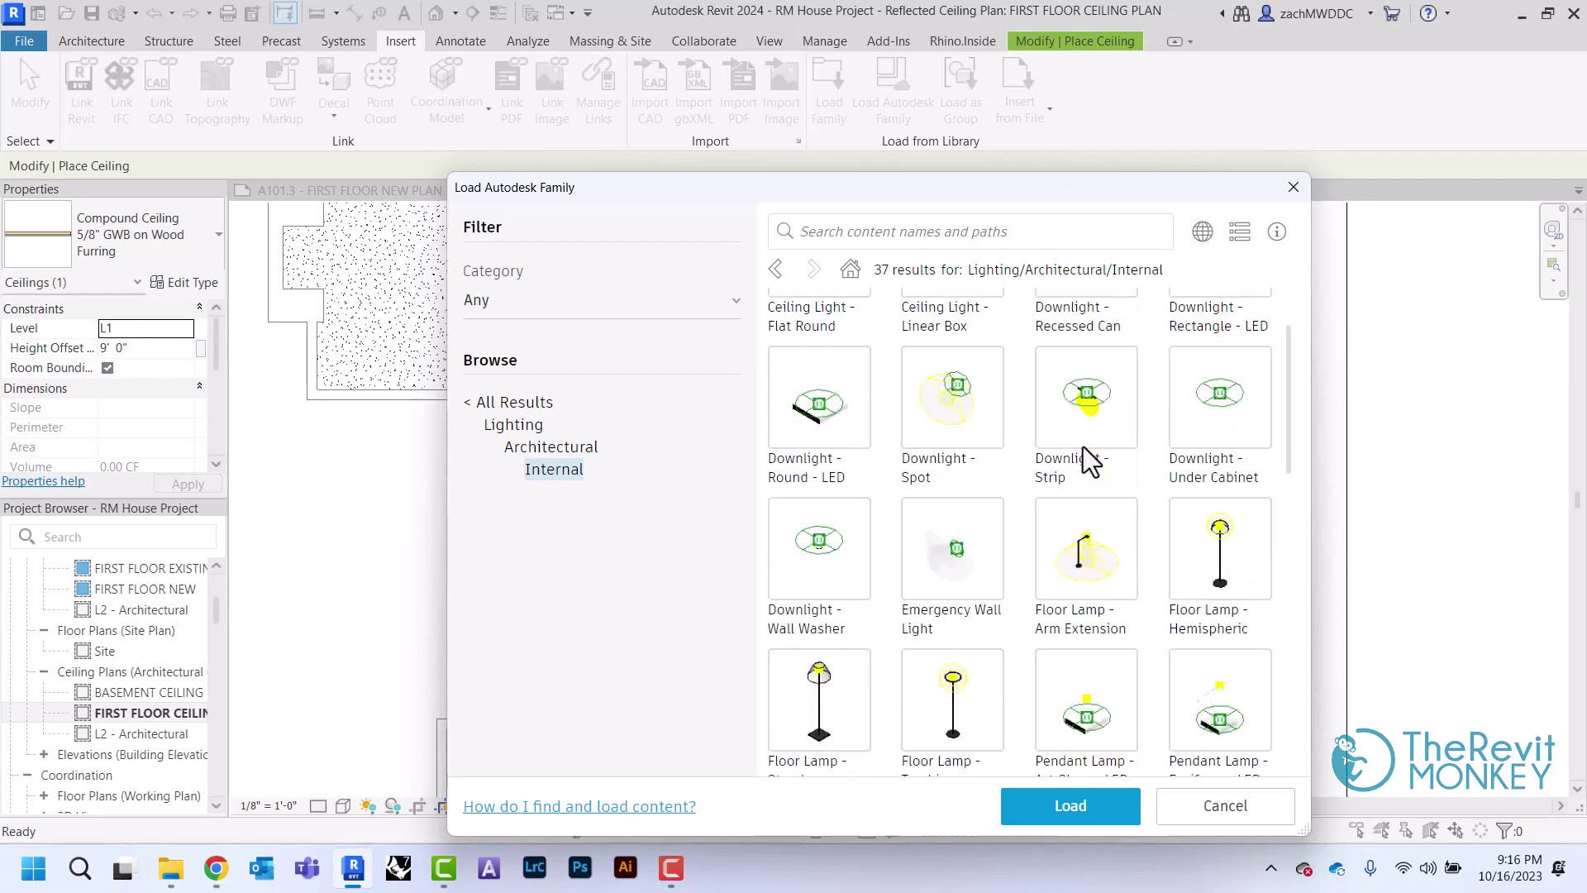
{"action": "scroll", "coordinate": [1083, 446], "scroll_direction": "up", "scroll_amount": 1}
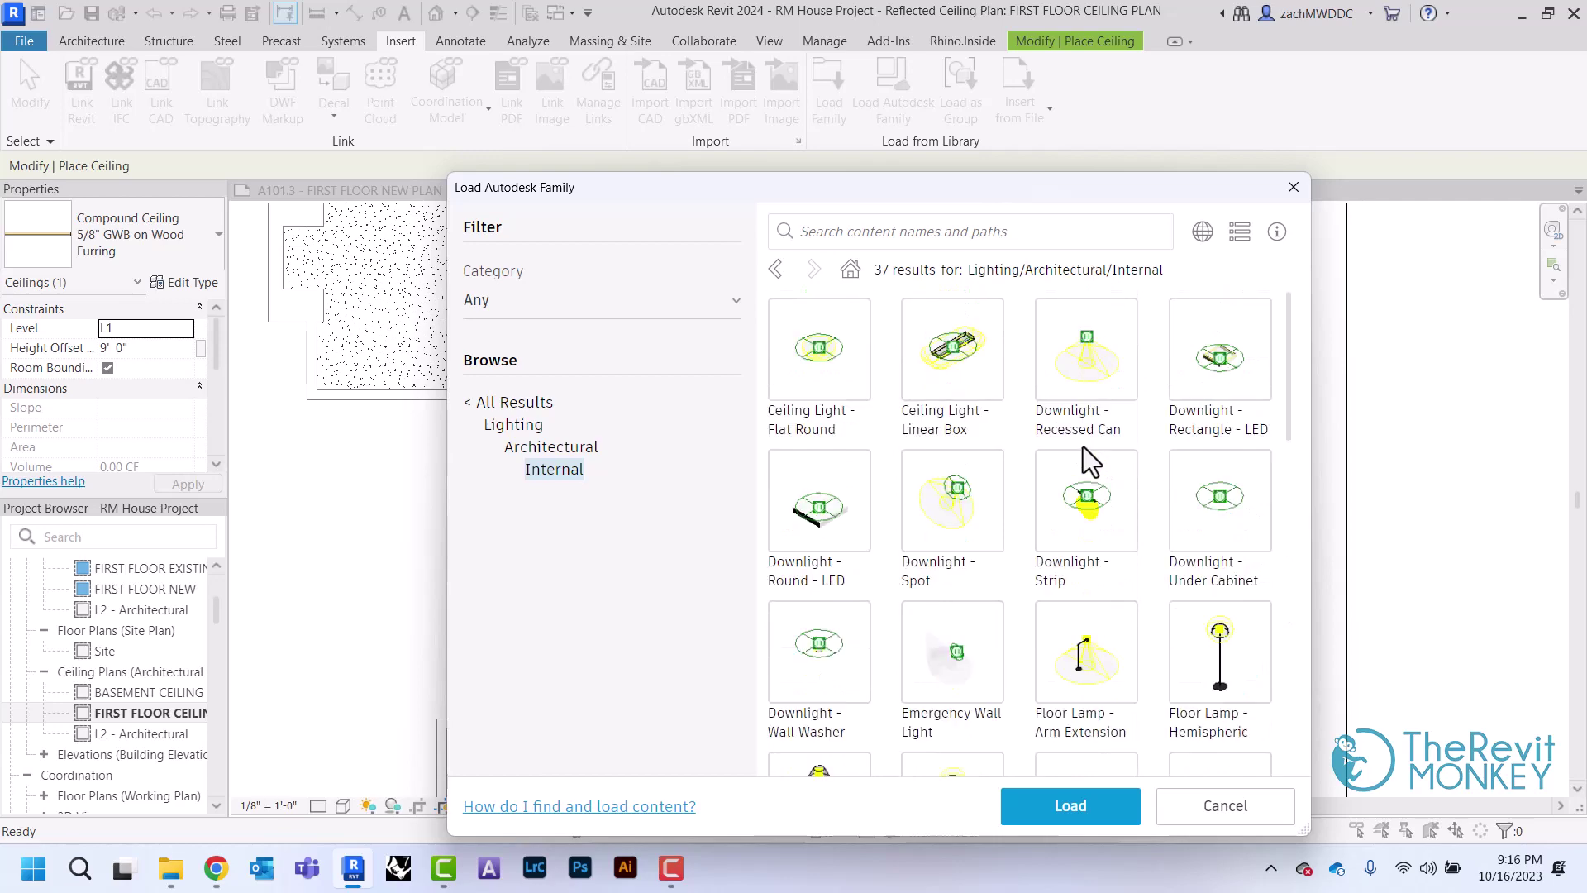
{"action": "left_click", "coordinate": [1082, 362]}
{"action": "left_click", "coordinate": [1075, 805]}
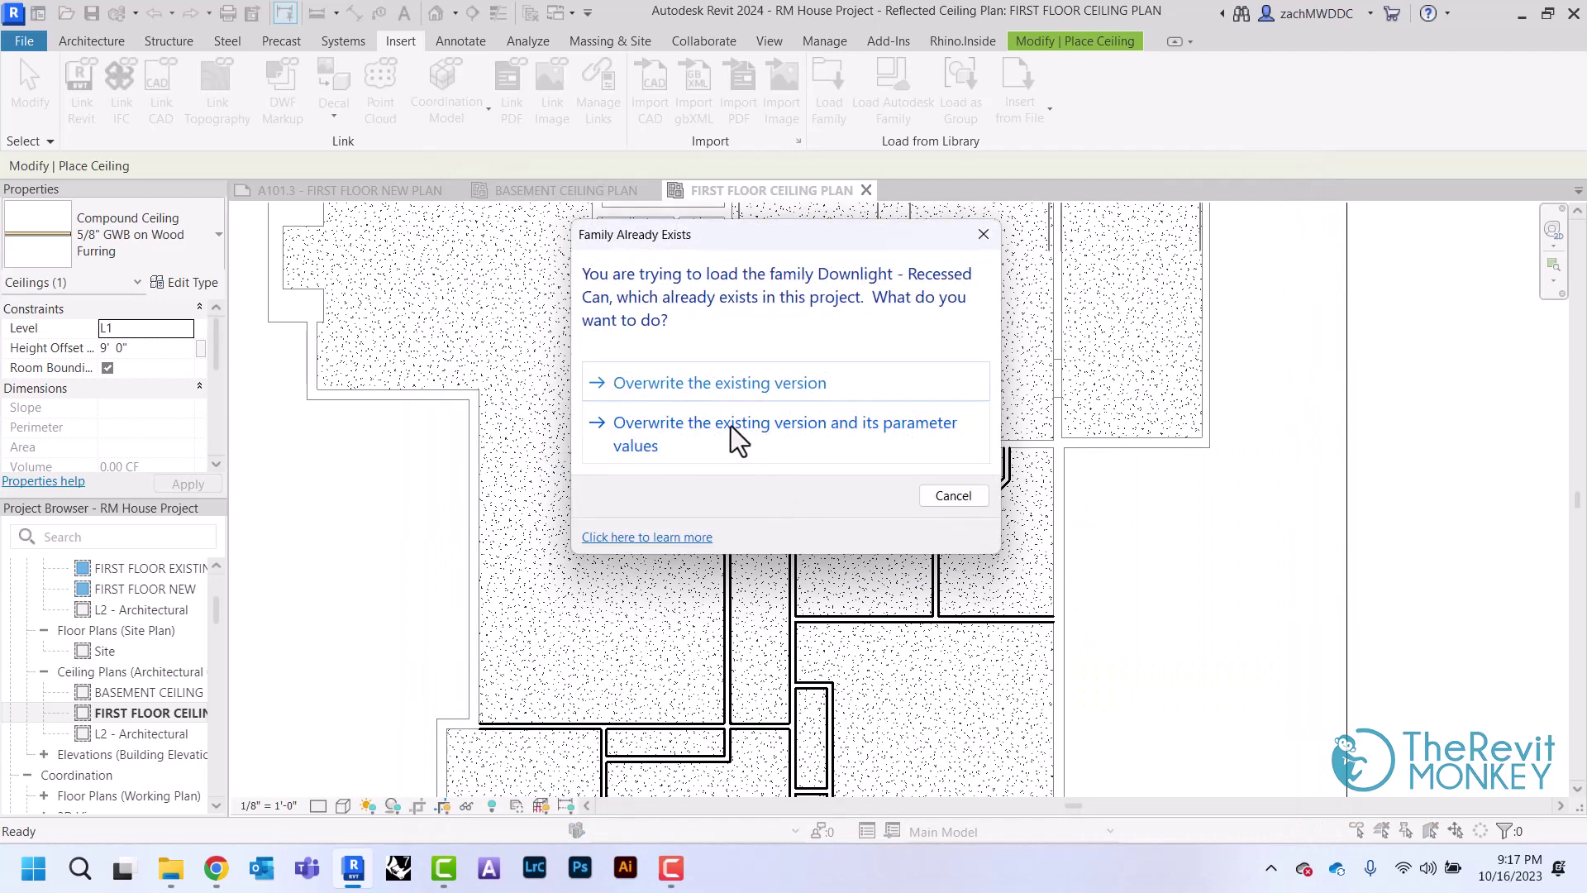
Overwrite the existing family and pick the Downlight - Recessed Can 8" Incandescent - 277V component type.
{"action": "left_click", "coordinate": [730, 424]}
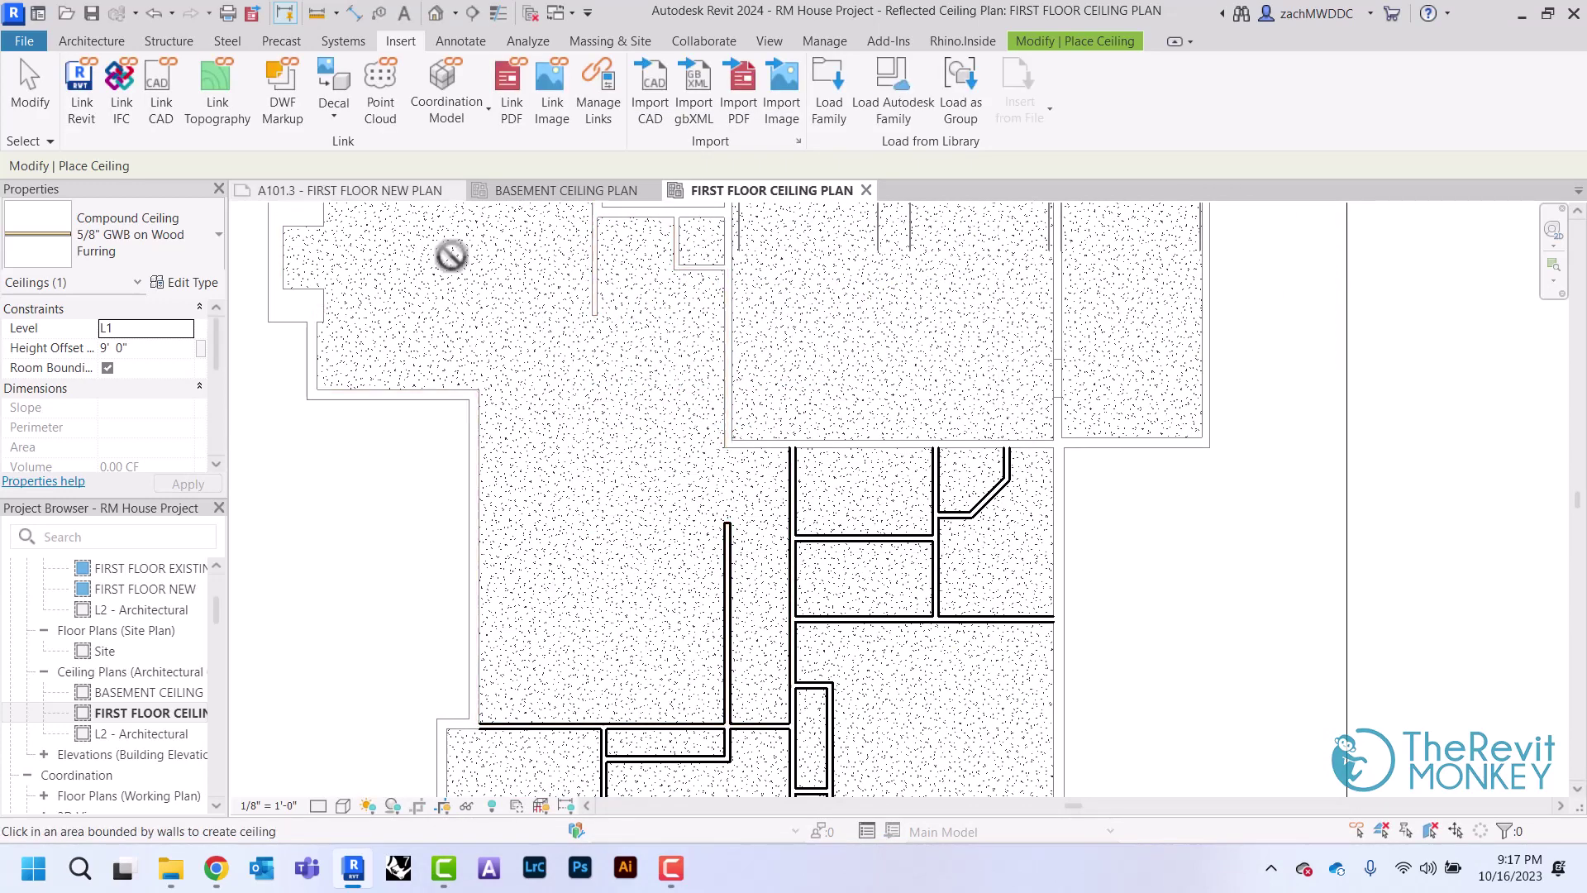
{"action": "left_click", "coordinate": [82, 34]}
{"action": "left_click", "coordinate": [252, 87]}
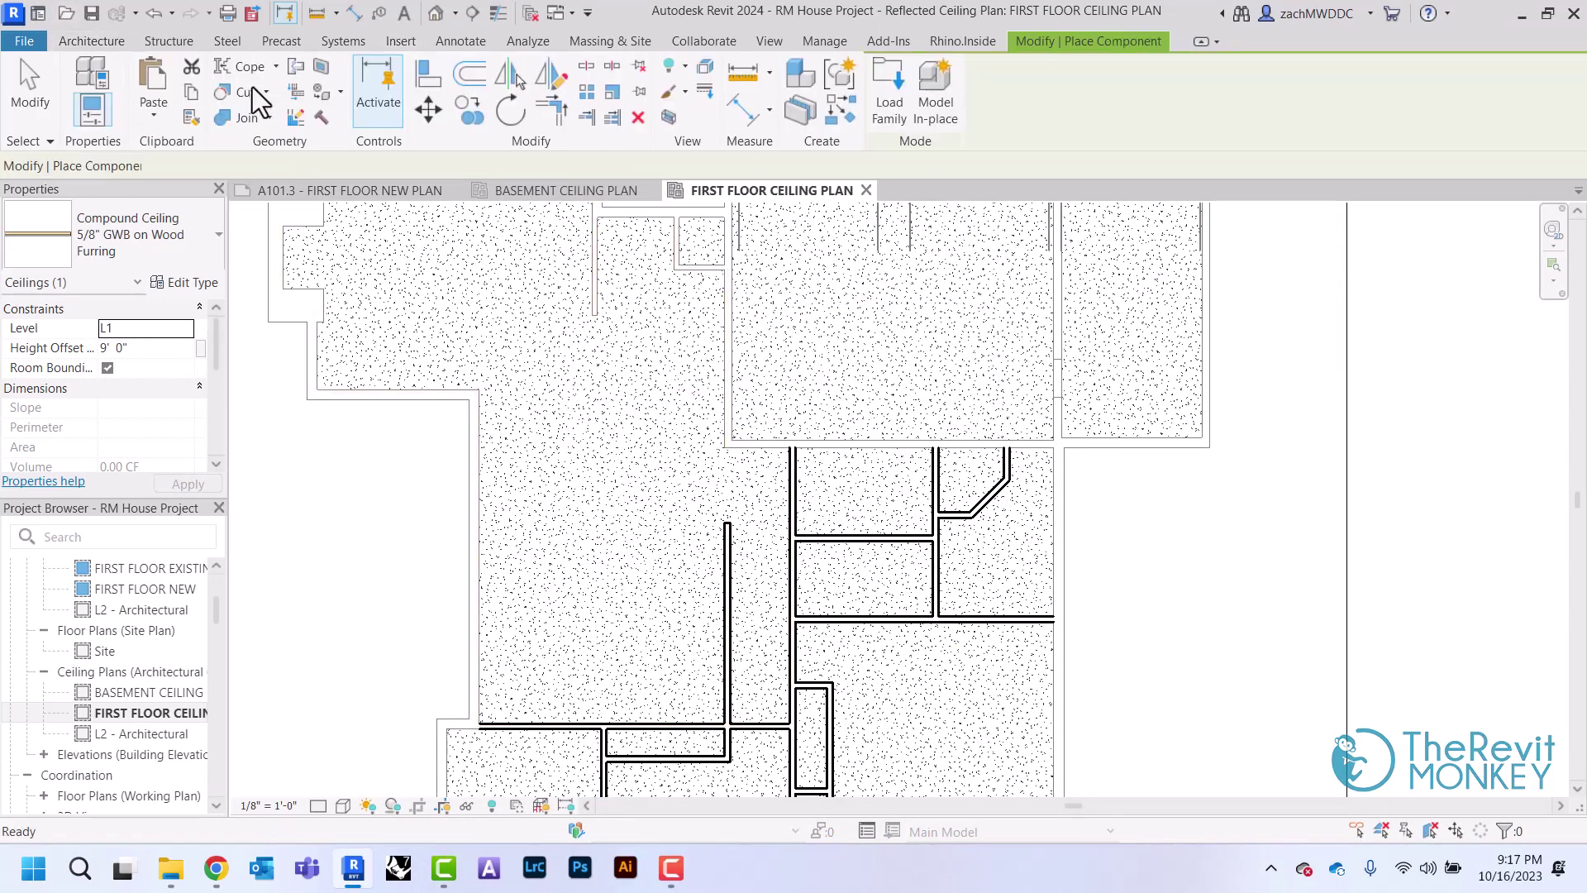
{"action": "left_click", "coordinate": [128, 241]}
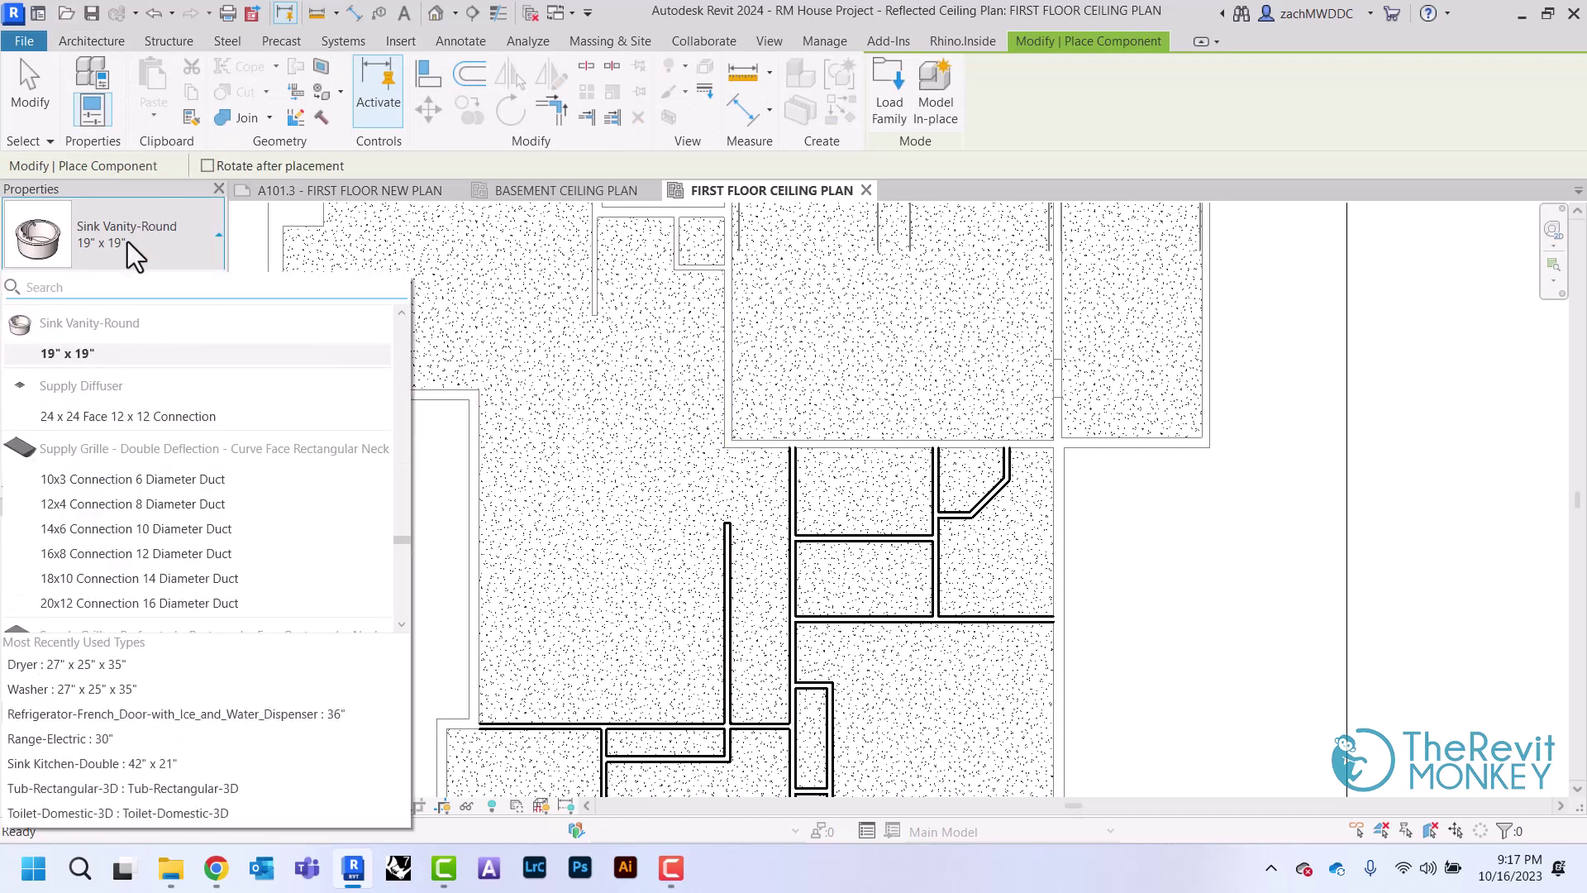
{"action": "type", "text": "RECE"}
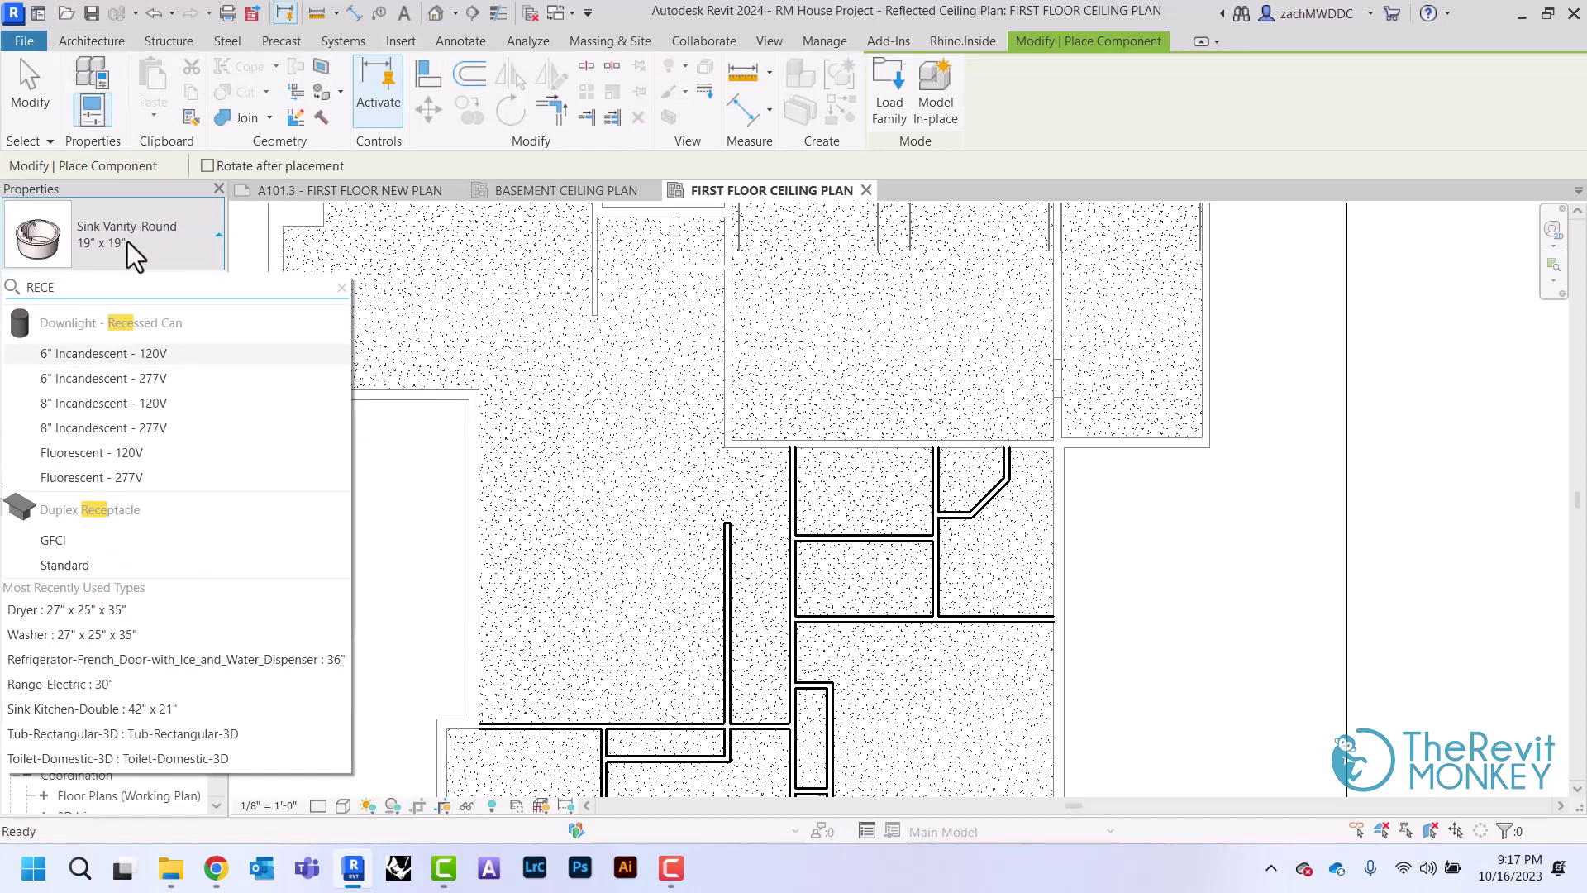
{"action": "left_click", "coordinate": [106, 426]}
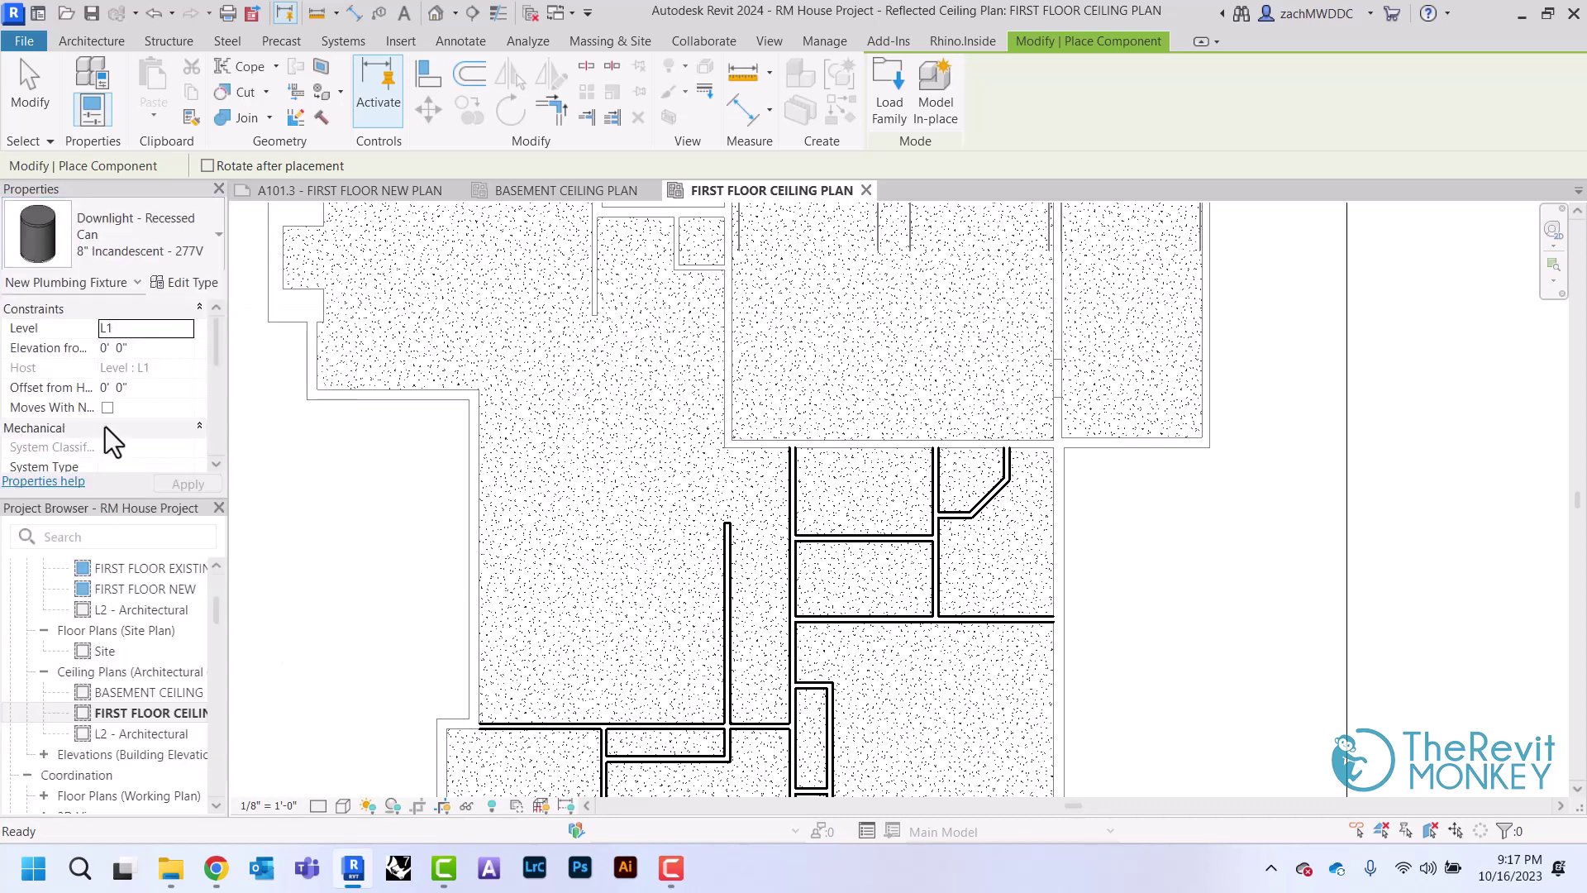
Place four 8" Incandescent - 277V downlights on the room's ceiling.
{"action": "scroll", "coordinate": [469, 477], "scroll_direction": "up", "scroll_amount": 5}
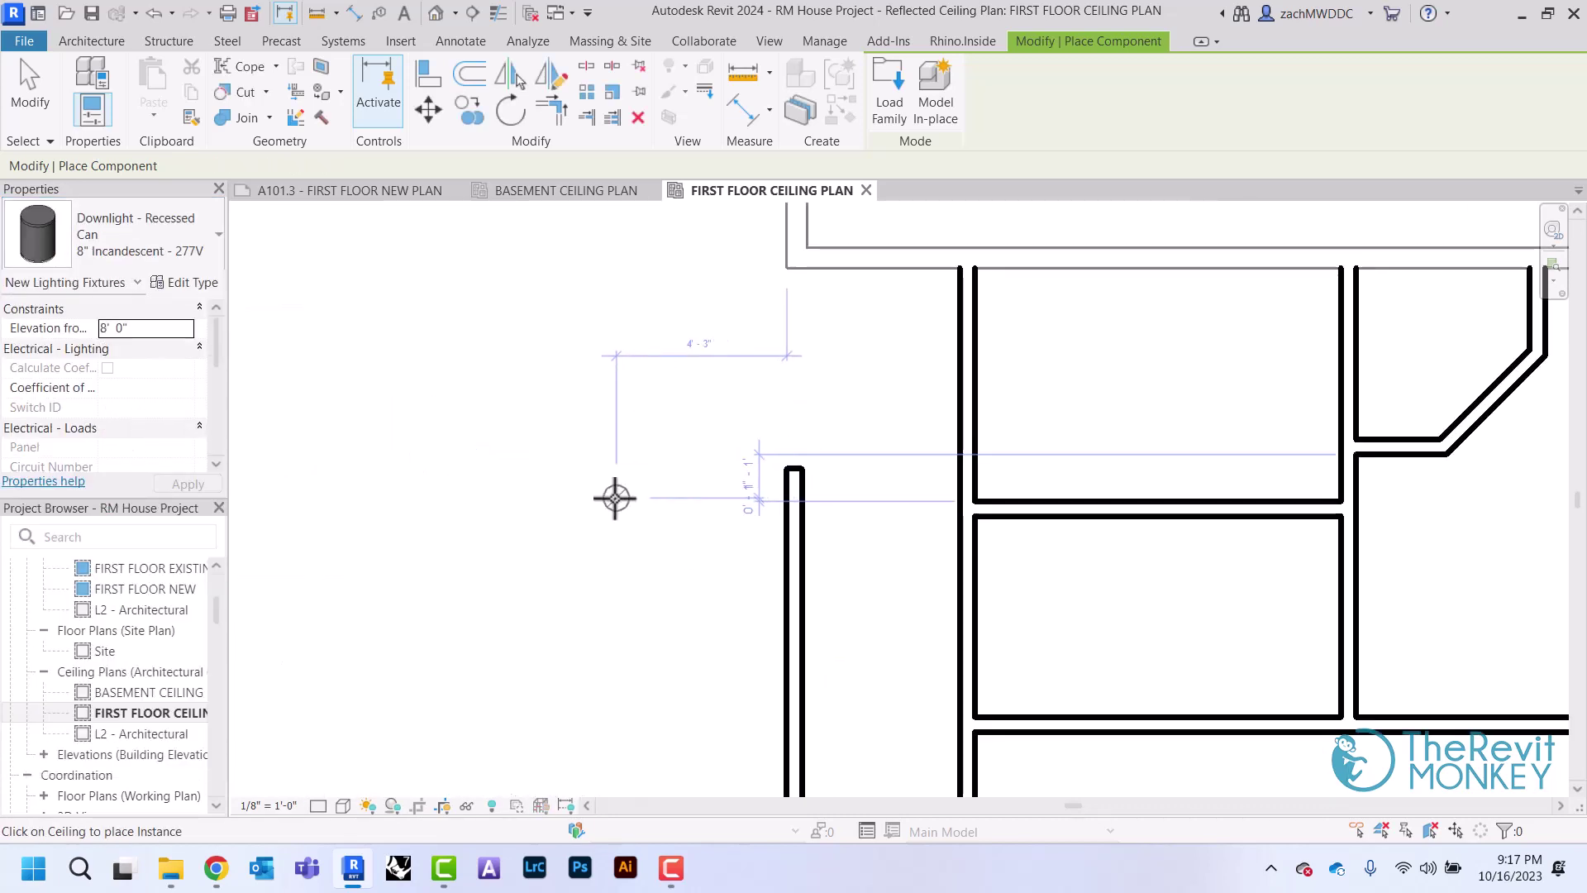
{"action": "left_click", "coordinate": [613, 497]}
{"action": "scroll", "coordinate": [612, 496], "scroll_direction": "down", "scroll_amount": 2}
{"action": "middle_click_drag", "start_coordinate": [614, 640], "coordinate": [695, 389]}
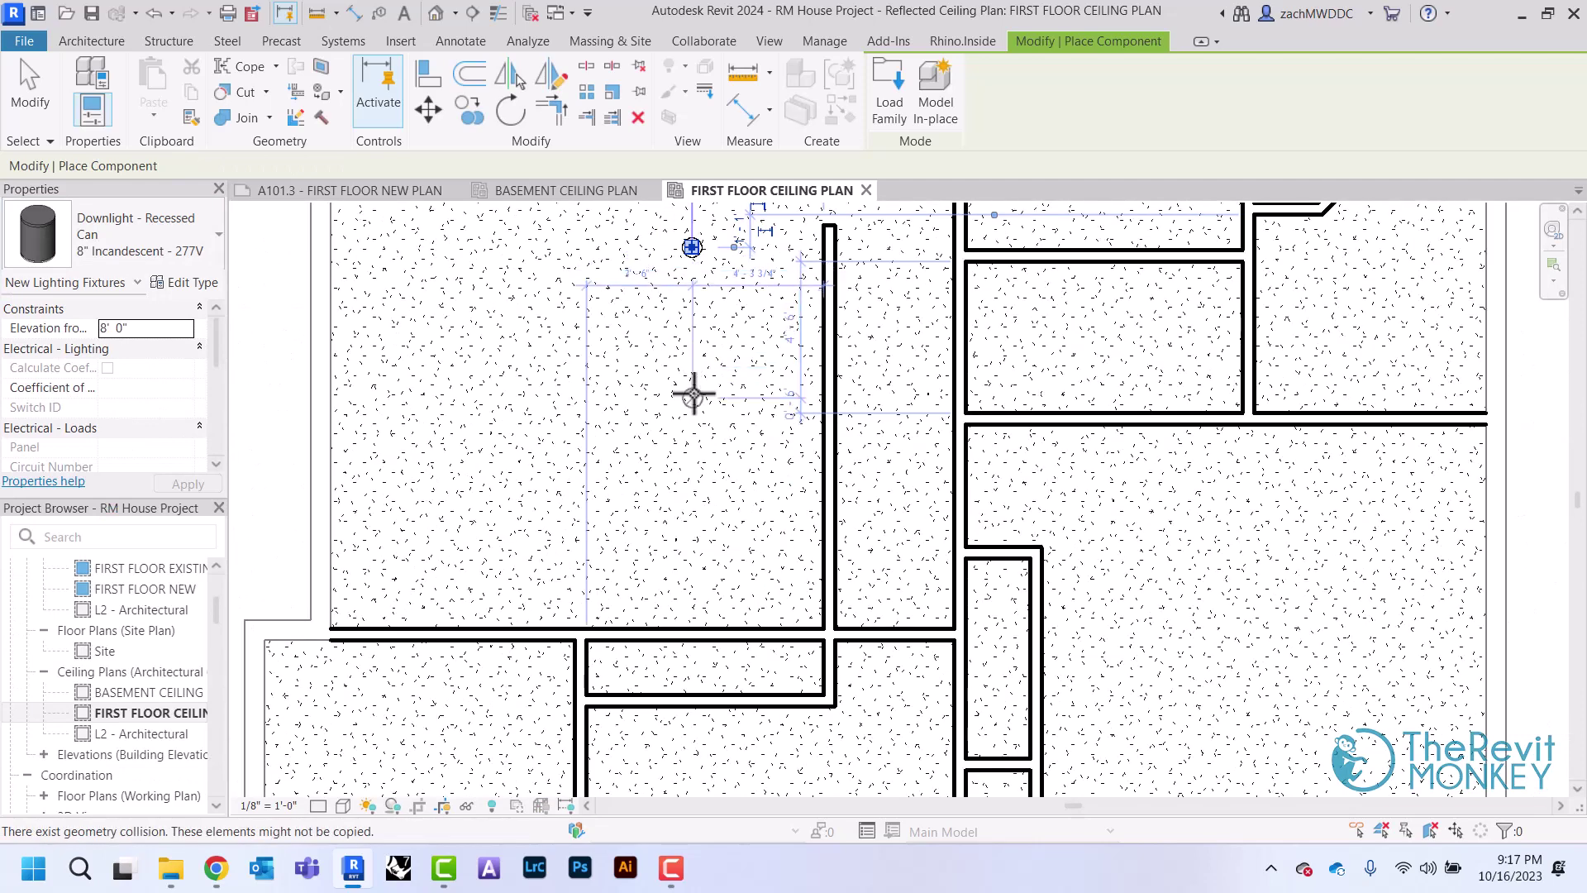
{"action": "left_click", "coordinate": [692, 398]}
{"action": "left_click", "coordinate": [694, 523]}
{"action": "left_click", "coordinate": [559, 517]}
{"action": "right_click", "coordinate": [600, 391]}
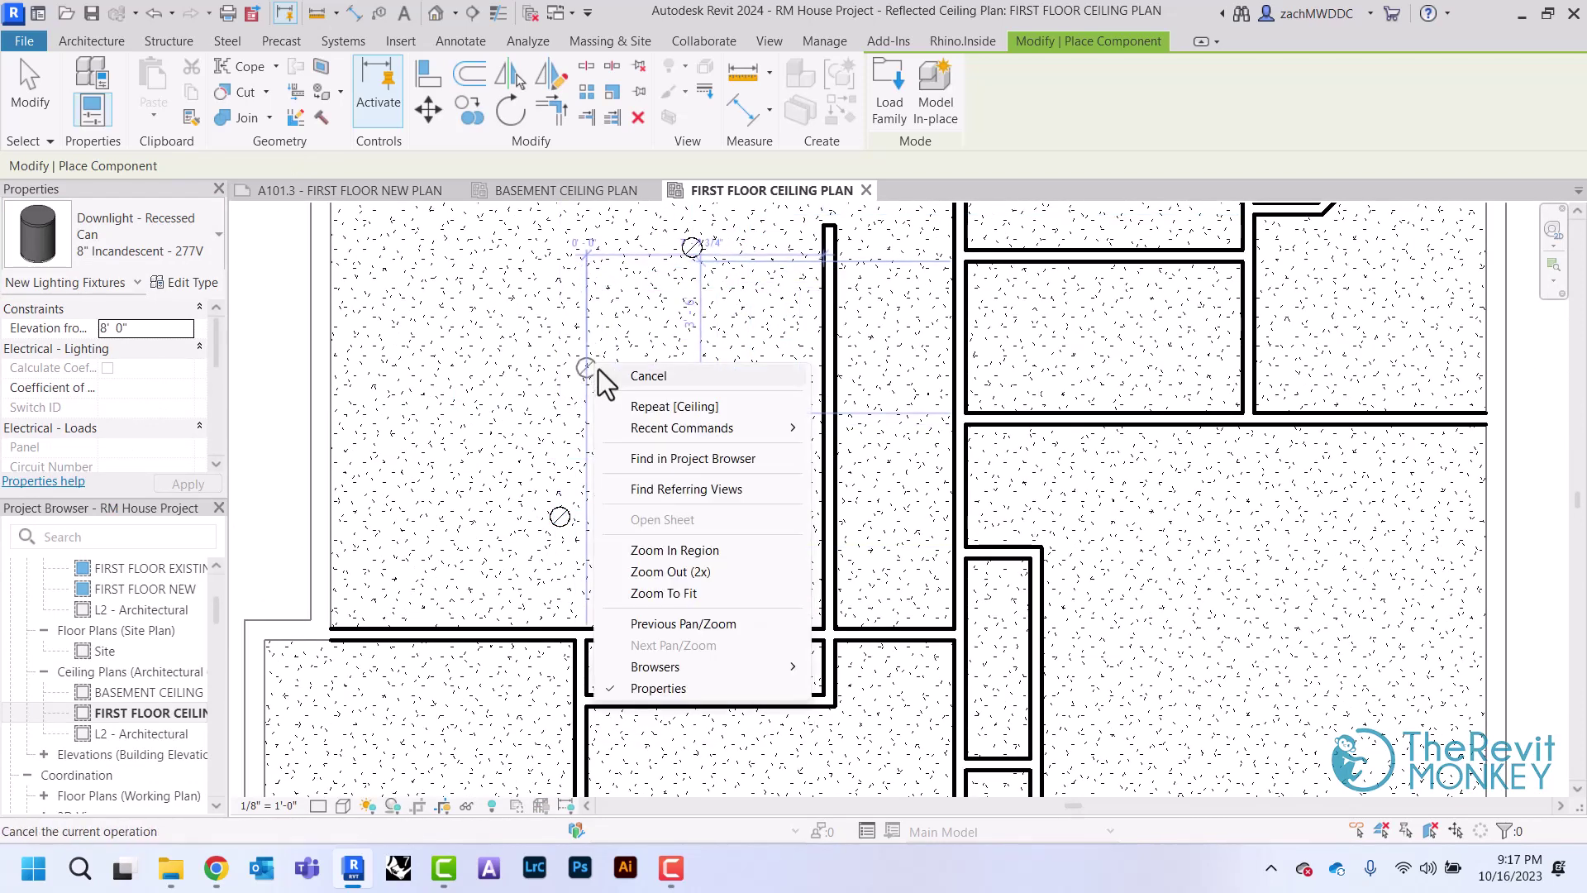
Finish downlight placement and reframe the ceiling plan.
{"action": "left_click", "coordinate": [608, 402]}
{"action": "middle_click_drag", "start_coordinate": [631, 400], "coordinate": [609, 406]}
{"action": "middle_click_drag", "start_coordinate": [607, 470], "coordinate": [635, 503]}
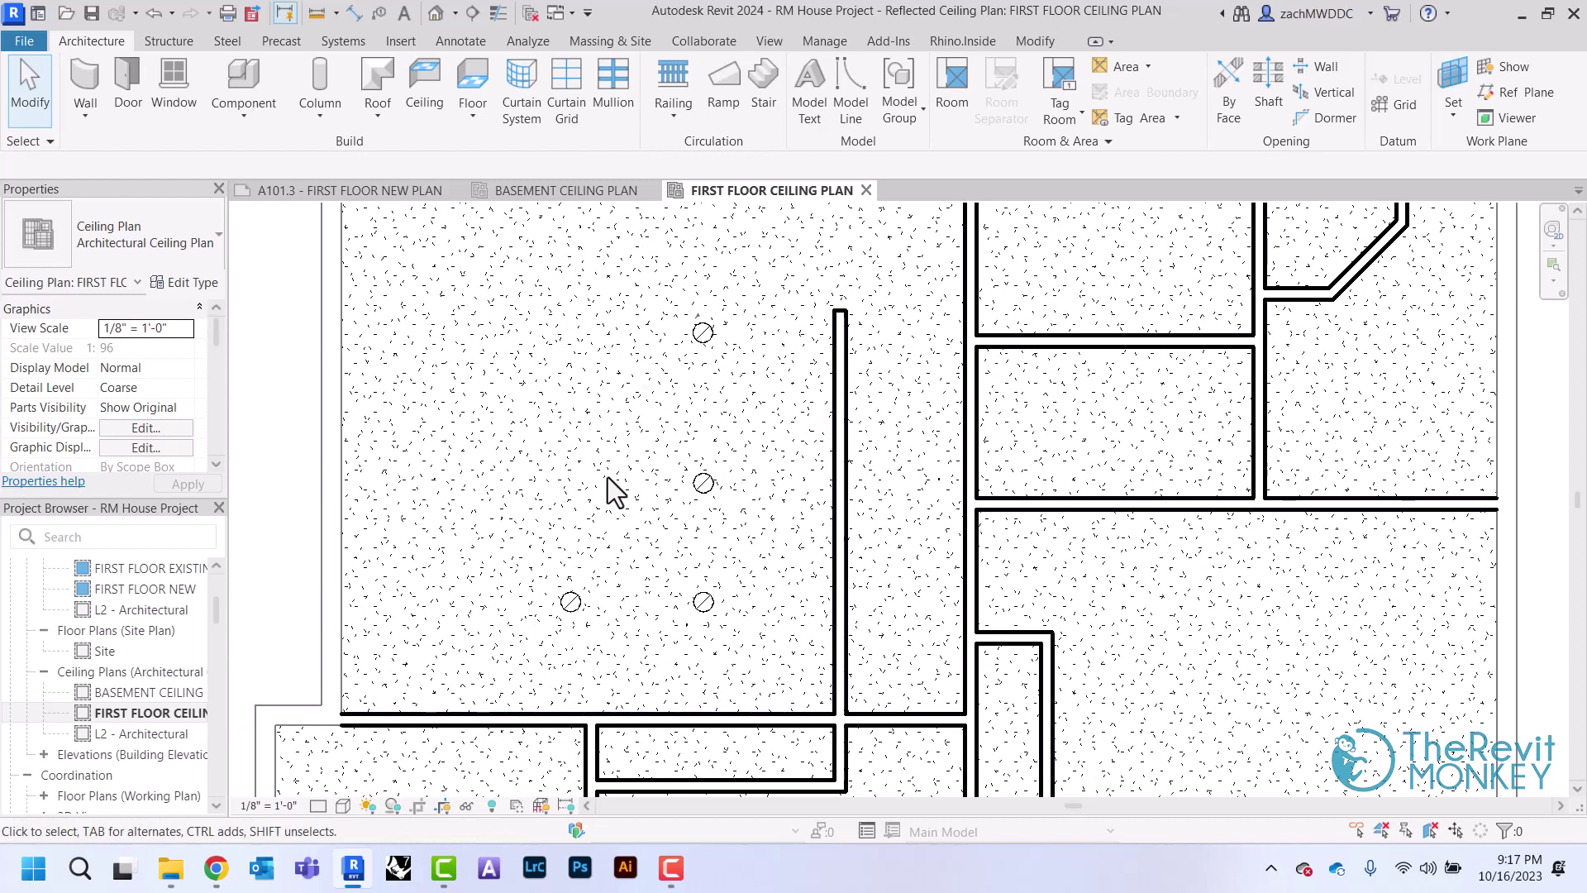
{"action": "scroll", "coordinate": [161, 369], "scroll_direction": "down", "scroll_amount": 3}
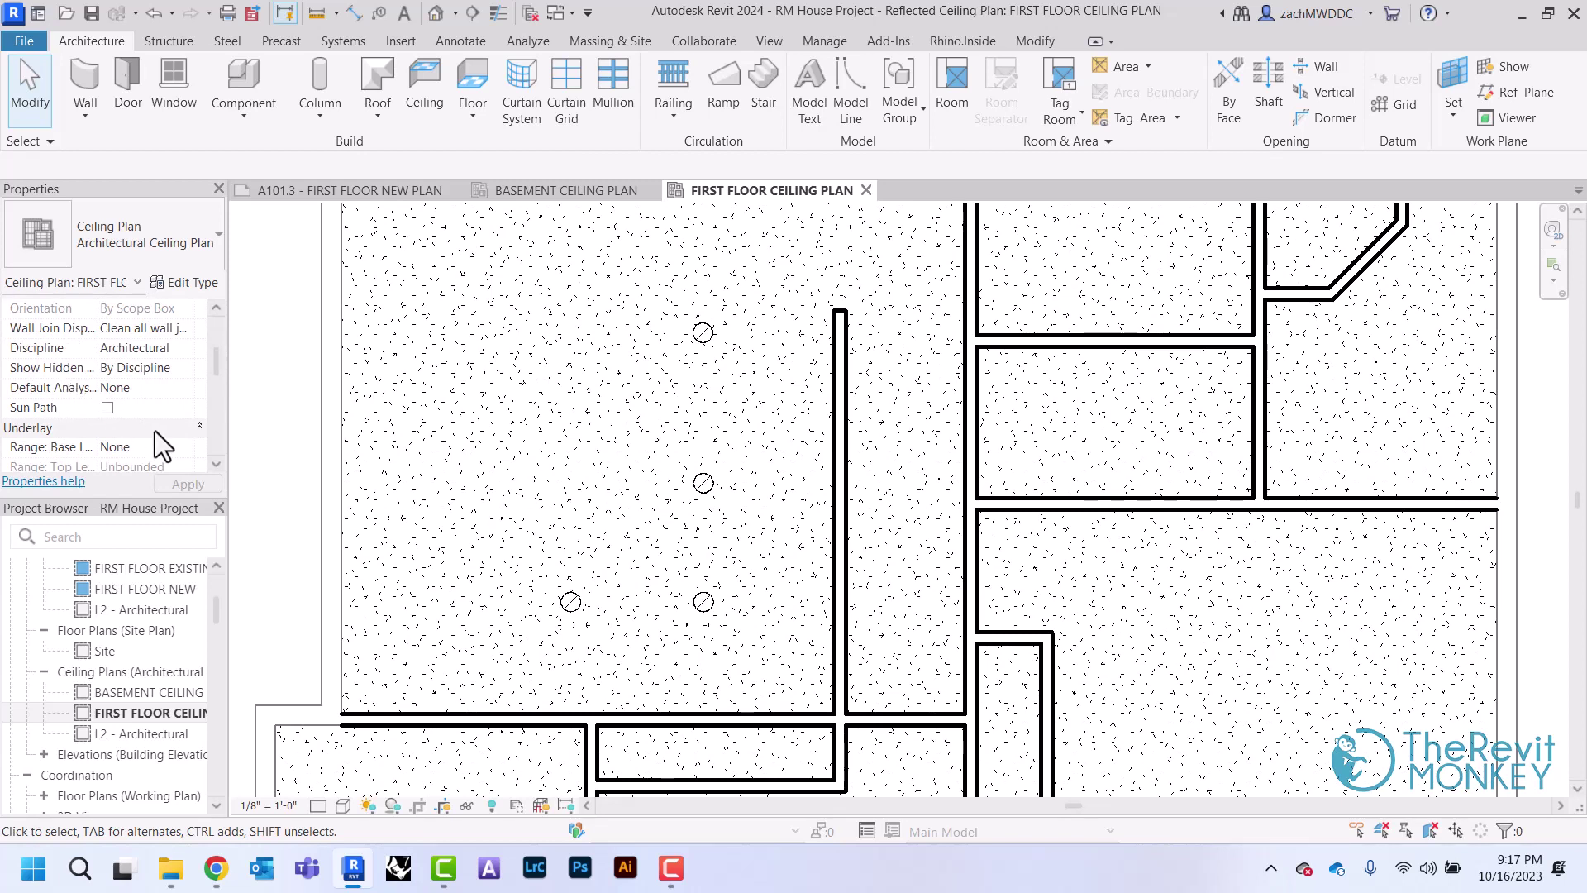
Set the view underlay to base level L1 looking down, then centre on the kitchen.
{"action": "left_click", "coordinate": [186, 448]}
{"action": "left_click", "coordinate": [132, 498]}
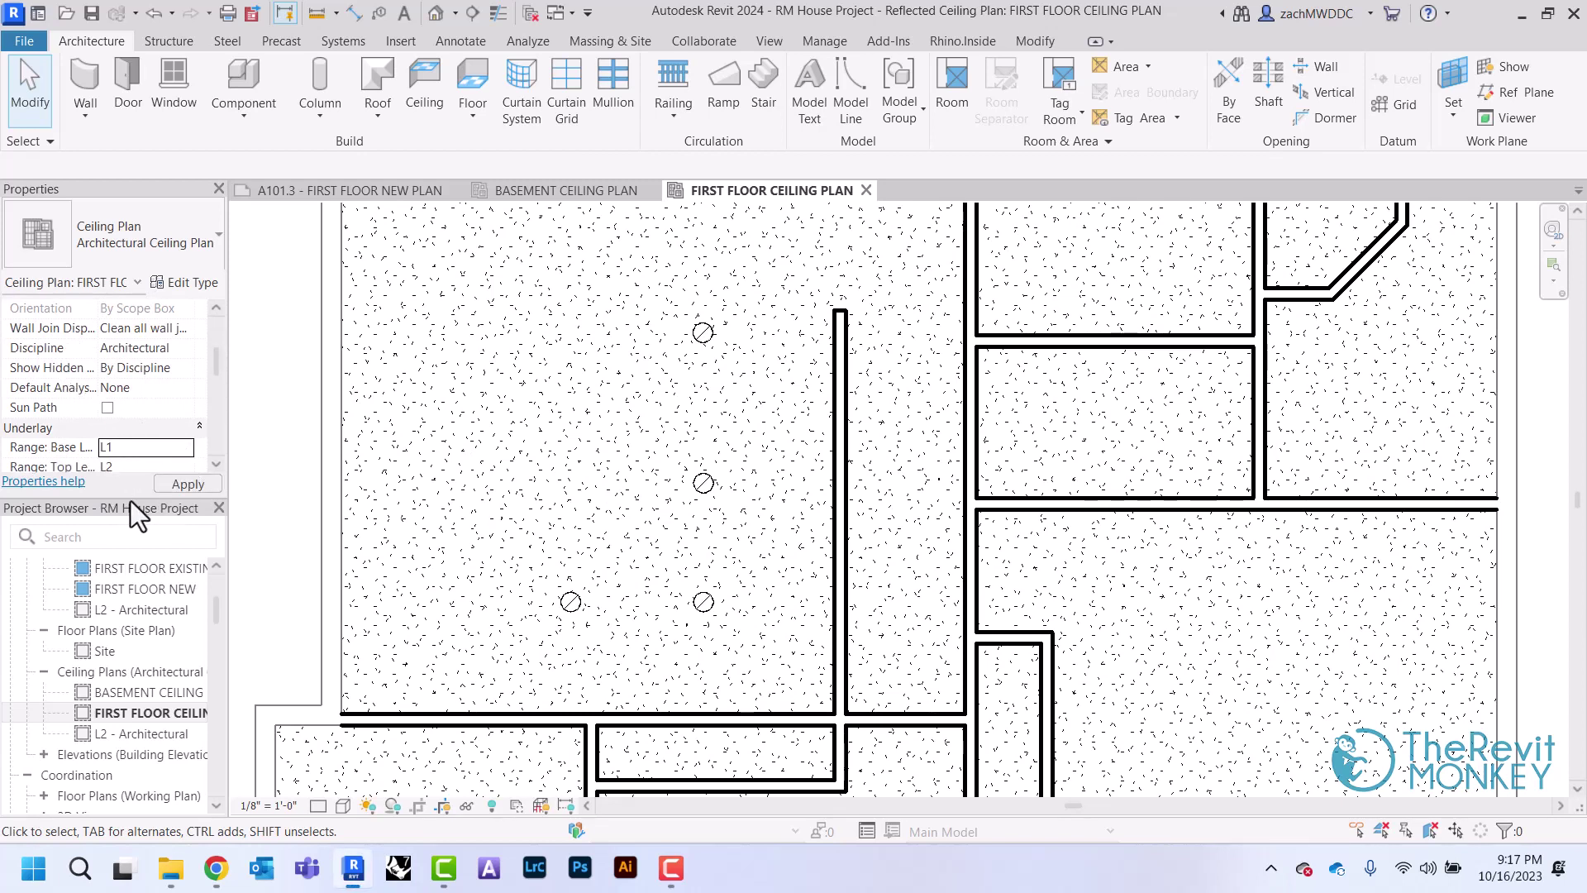
{"action": "scroll", "coordinate": [162, 439], "scroll_direction": "down", "scroll_amount": 1}
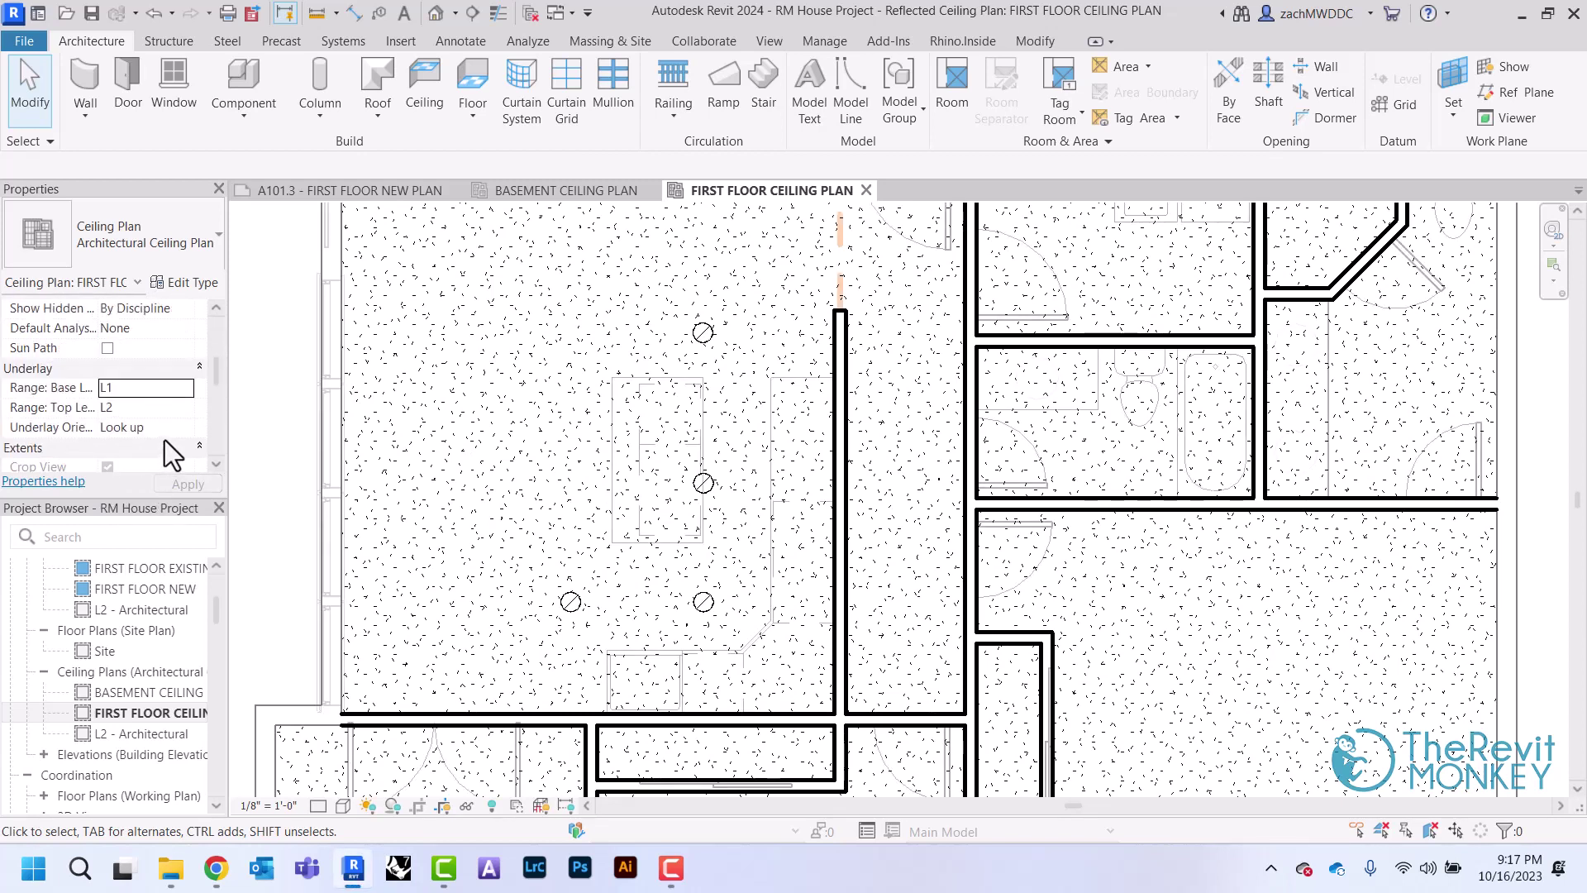
{"action": "left_click", "coordinate": [186, 429]}
{"action": "left_click", "coordinate": [136, 446]}
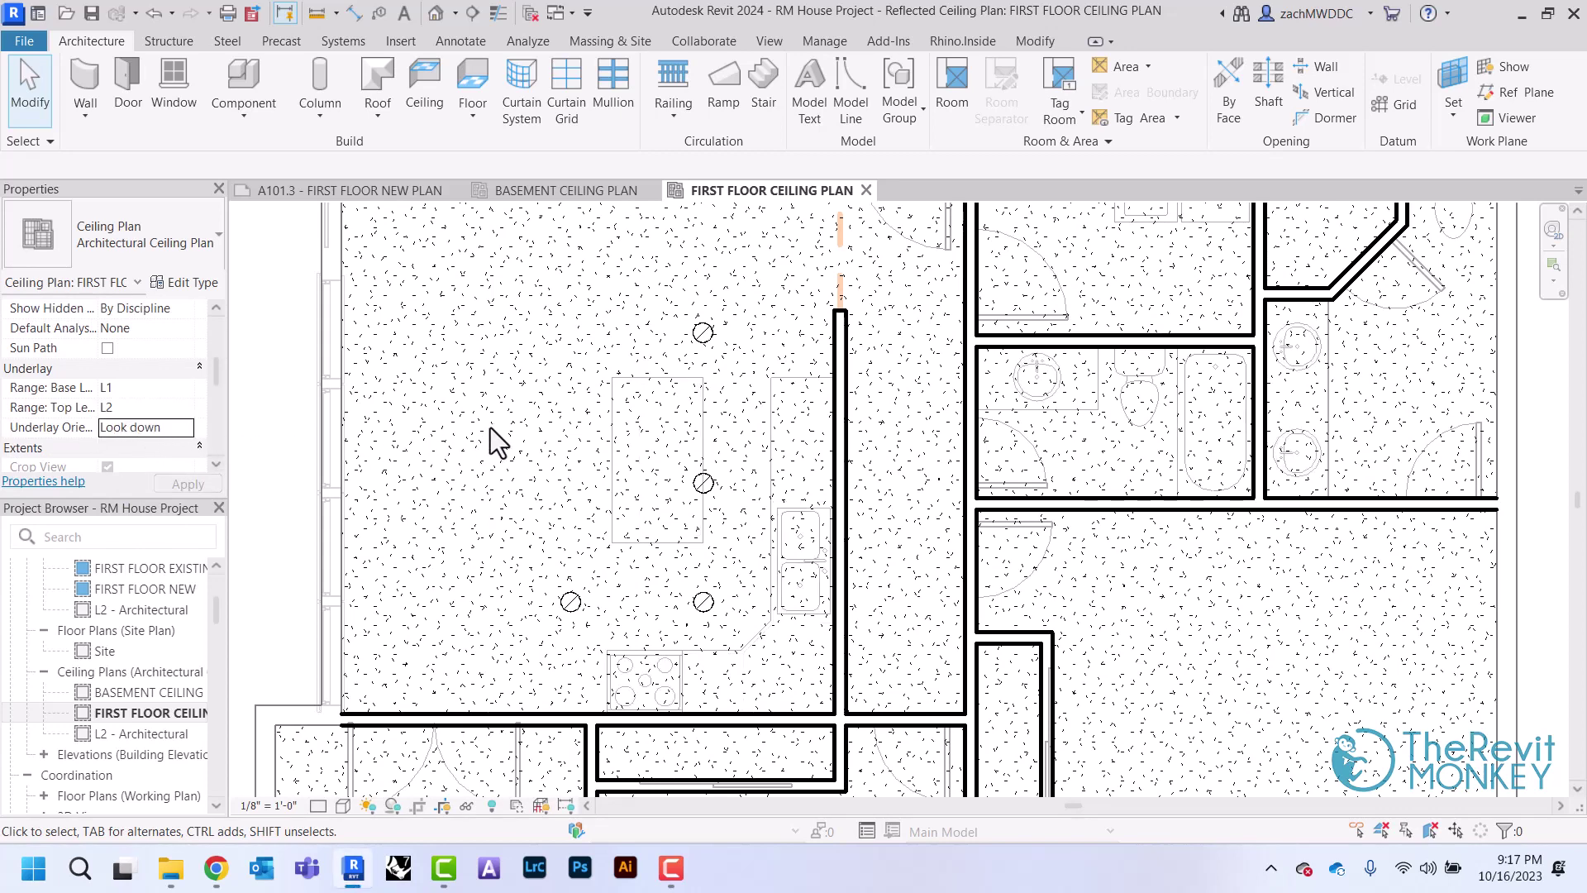
{"action": "middle_click_drag", "start_coordinate": [489, 428], "coordinate": [553, 449]}
{"action": "scroll", "coordinate": [597, 465], "scroll_direction": "up", "scroll_amount": 2}
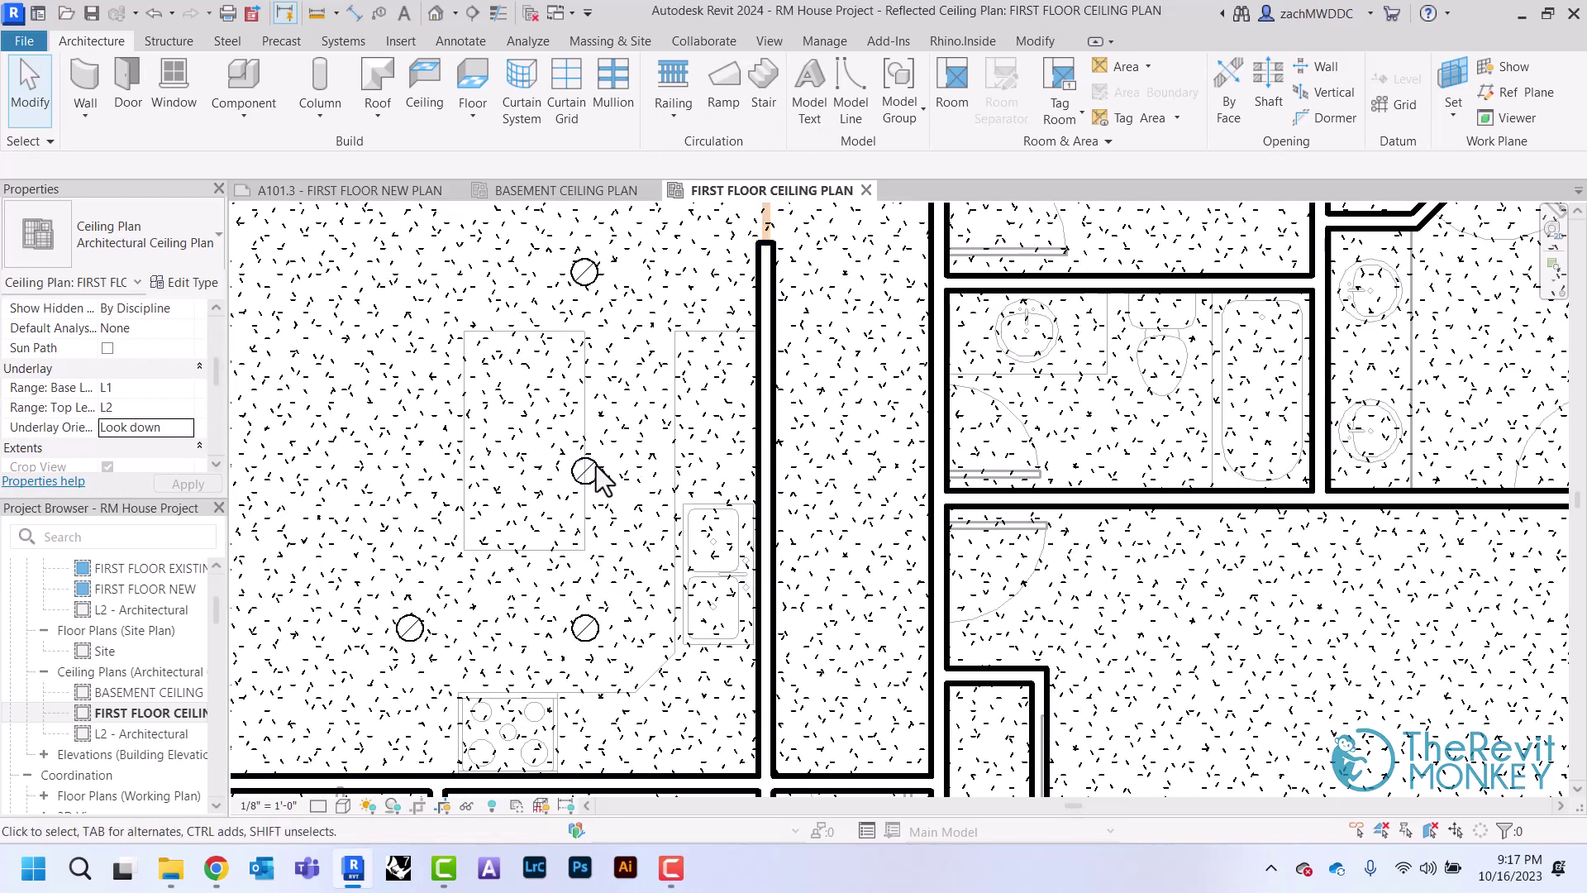
Box-select the column of three downlights and shift them to the right.
{"action": "left_click", "coordinate": [354, 15]}
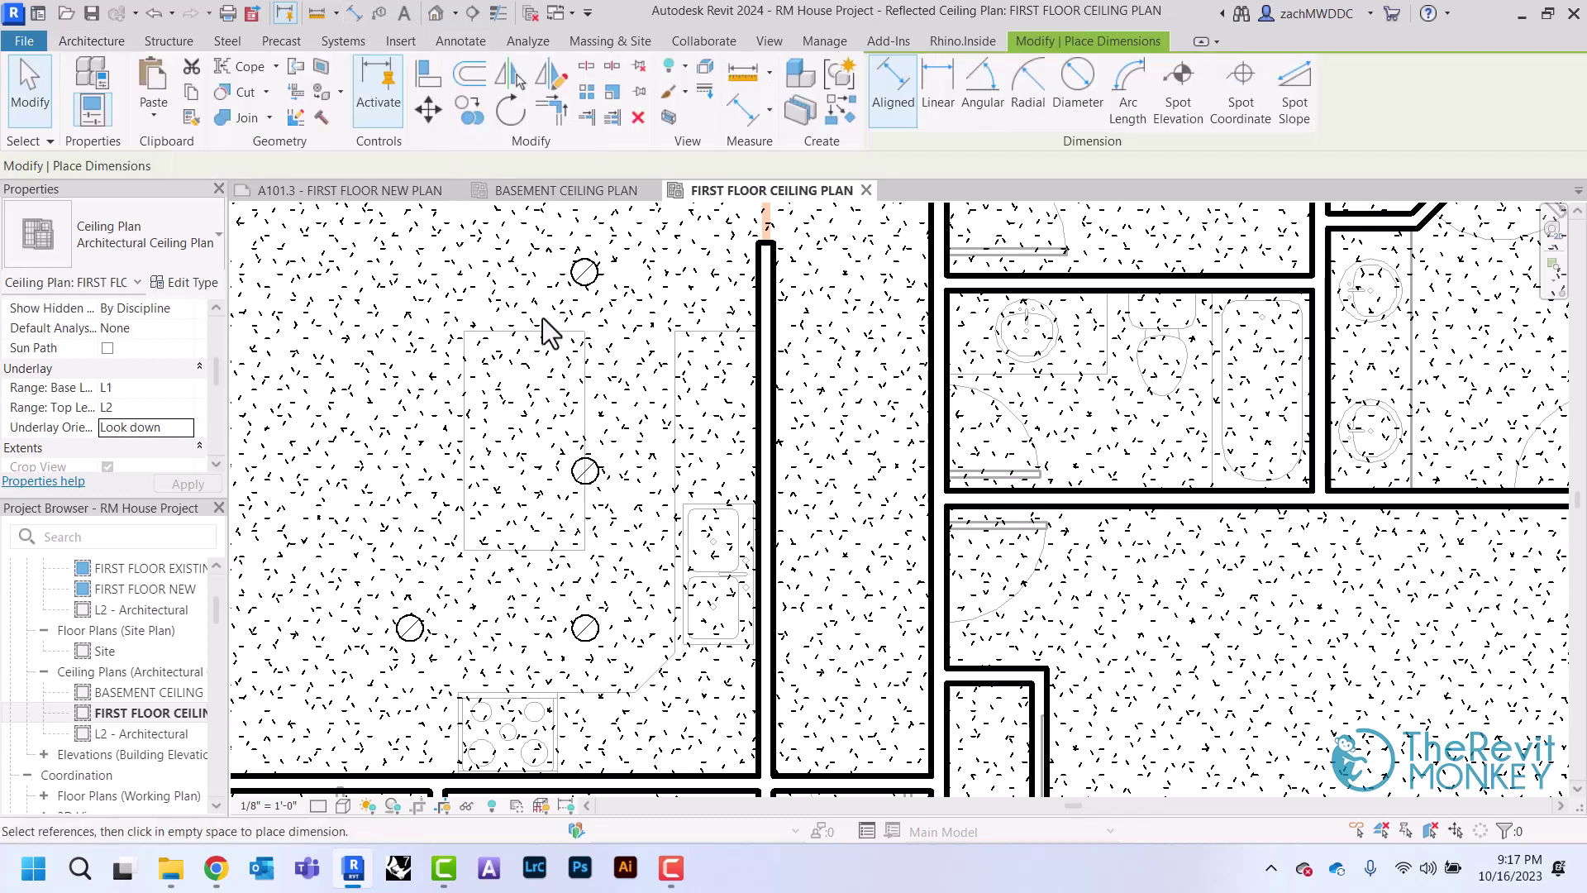
{"action": "right_click", "coordinate": [602, 359]}
{"action": "left_click", "coordinate": [612, 374]}
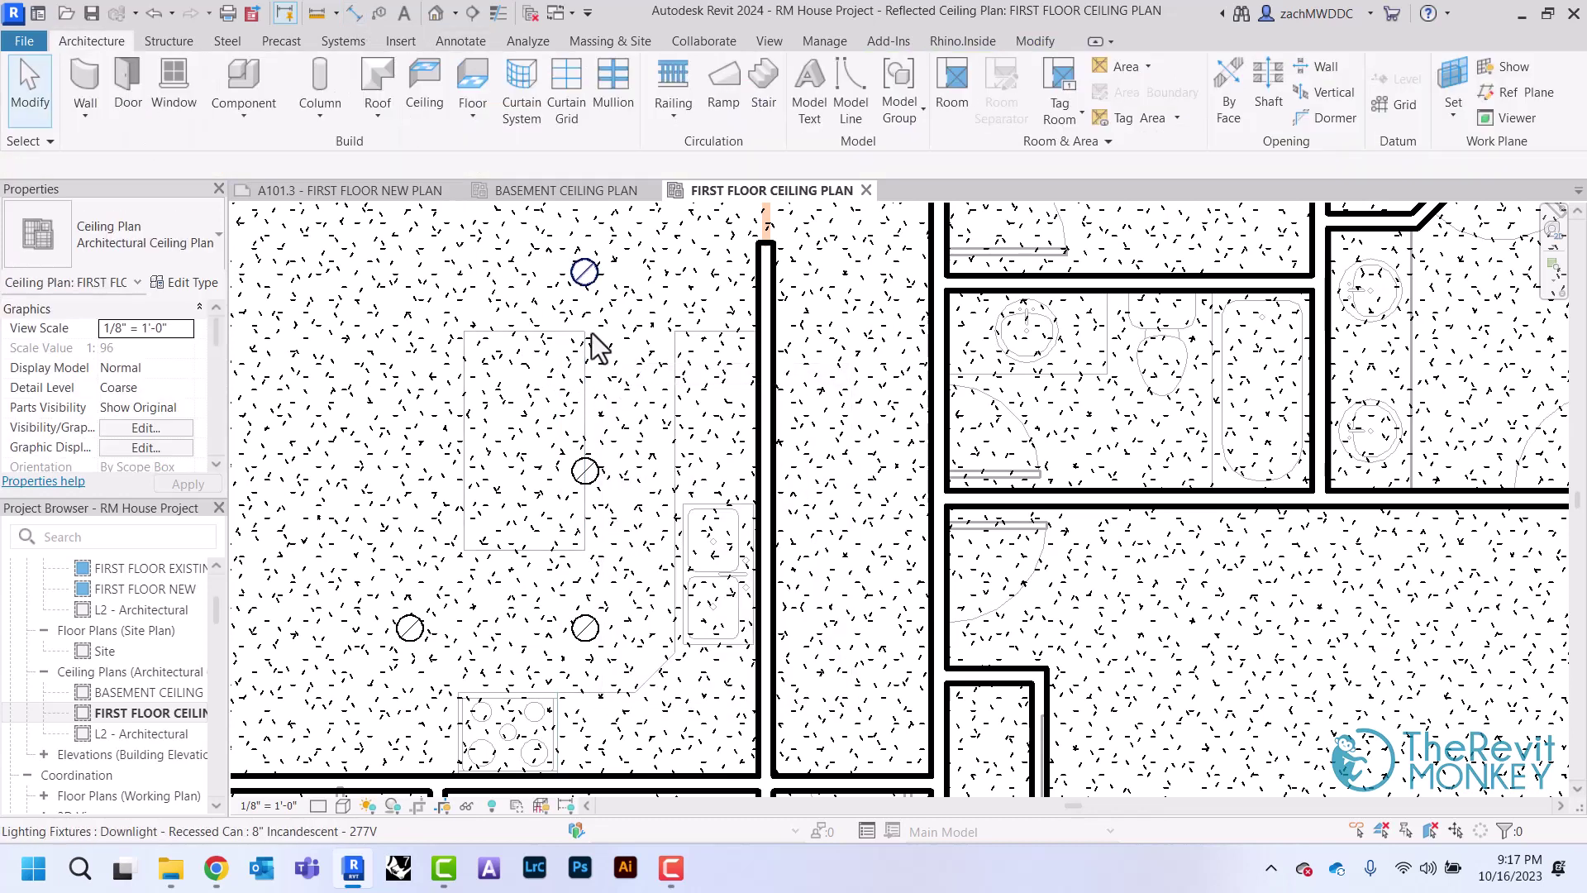
{"action": "right_click", "coordinate": [549, 247]}
{"action": "left_click", "coordinate": [570, 260]}
{"action": "left_click_drag", "start_coordinate": [558, 252], "coordinate": [622, 647]}
{"action": "left_click_drag", "start_coordinate": [620, 464], "coordinate": [637, 464]}
{"action": "key", "text": "Escape"}
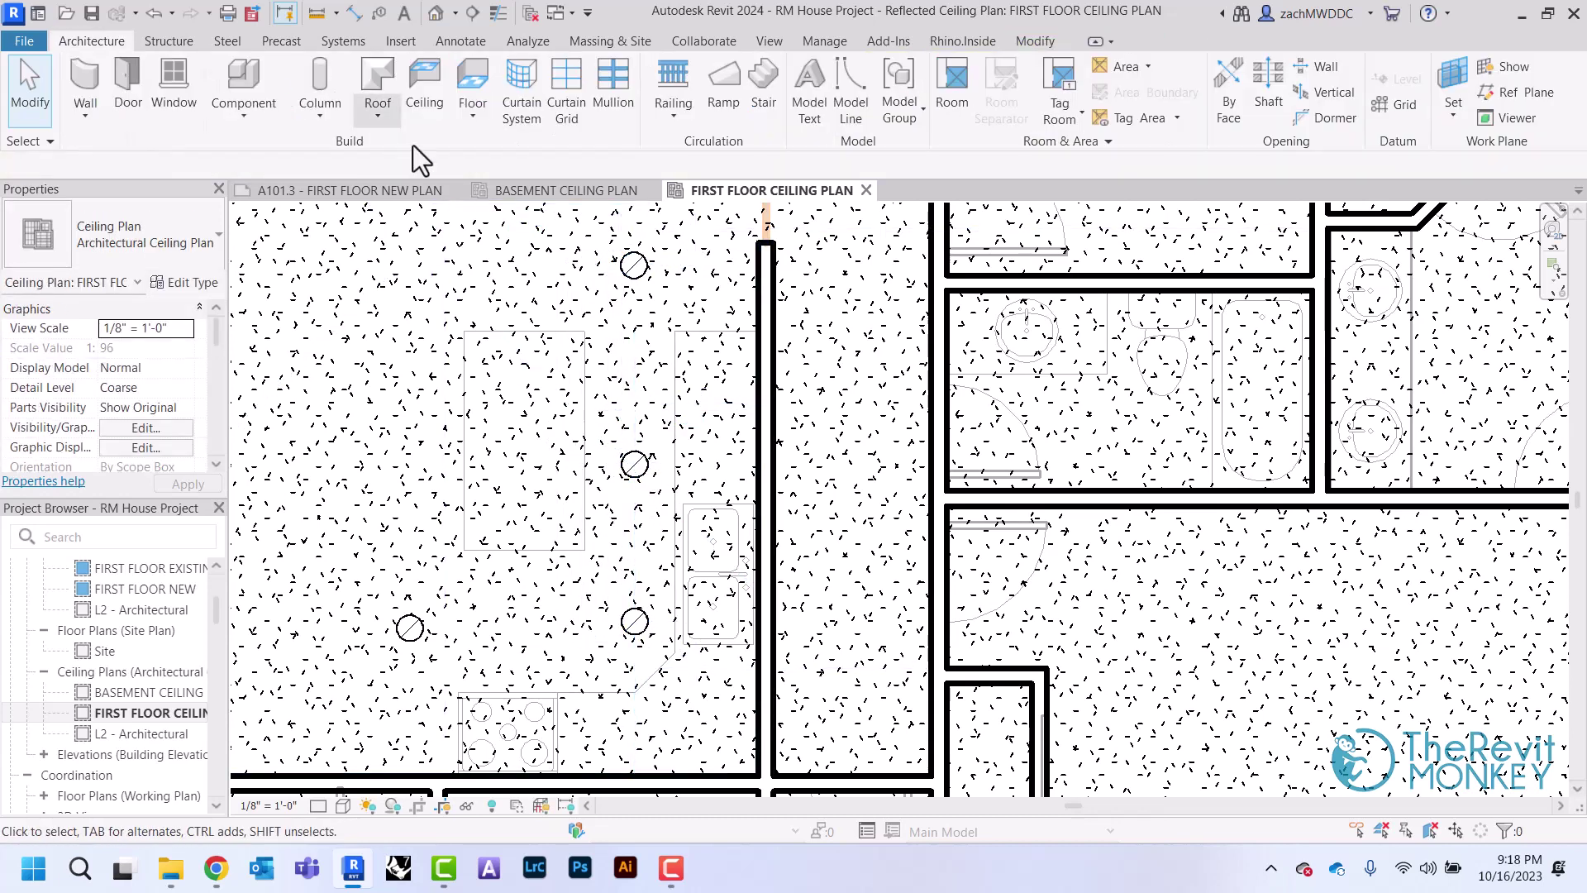
Dimension from counter edge to downlight centre to far counter edge and set it to EQ.
{"action": "left_click", "coordinate": [354, 13]}
{"action": "left_click", "coordinate": [585, 460]}
{"action": "left_click", "coordinate": [635, 463]}
{"action": "left_click", "coordinate": [675, 446]}
{"action": "left_click", "coordinate": [704, 424]}
{"action": "left_click", "coordinate": [634, 265]}
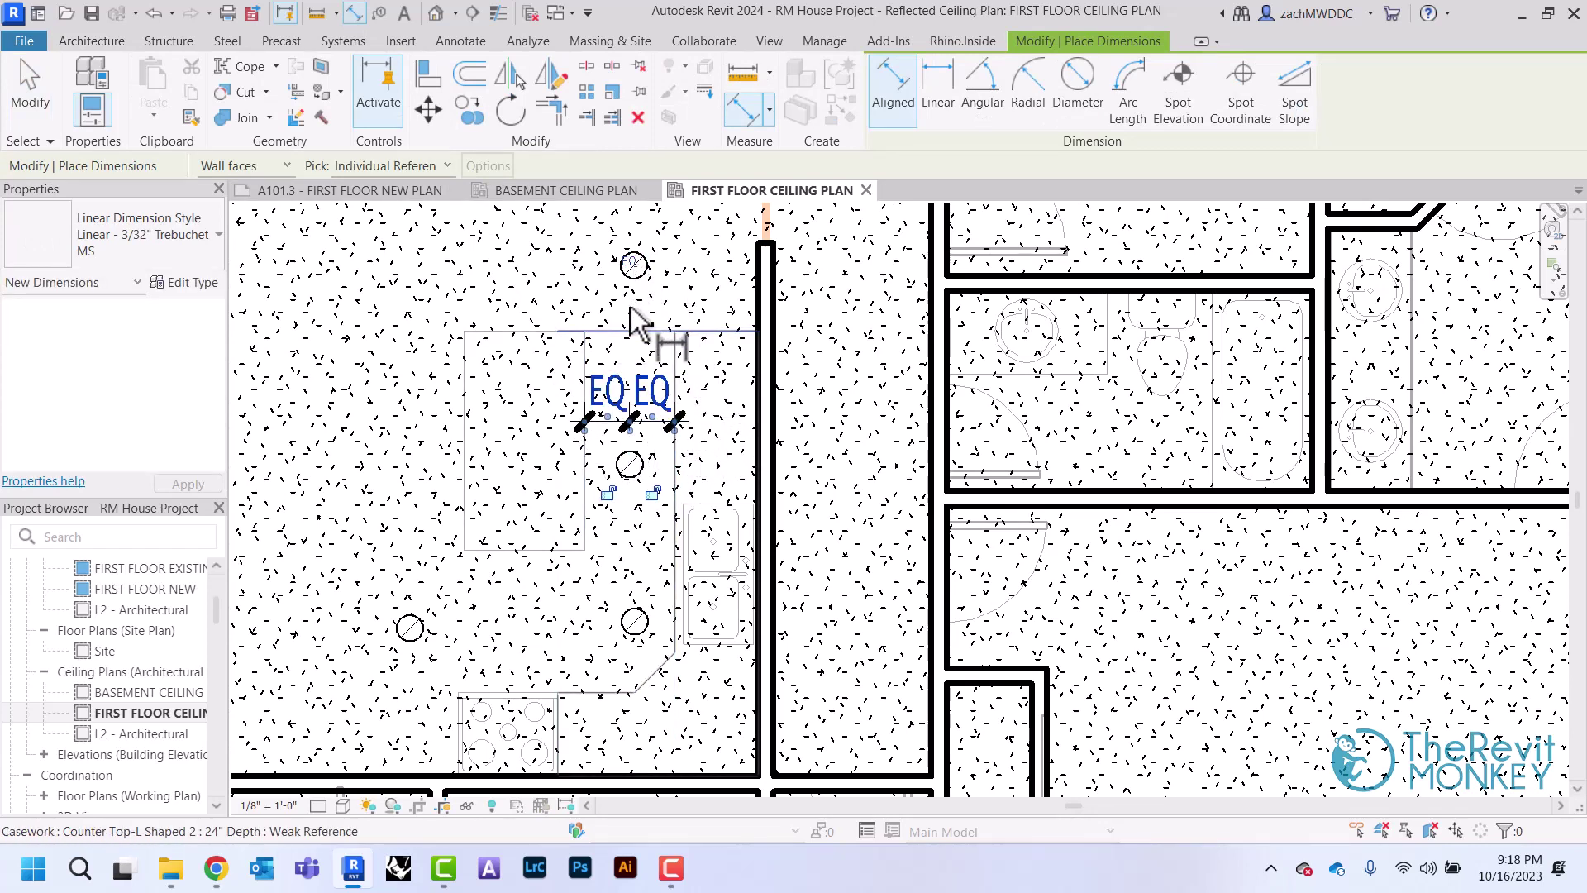
{"action": "right_click", "coordinate": [632, 320]}
{"action": "left_click", "coordinate": [635, 339]}
{"action": "key", "text": "Escape"}
Delete the EQ dimension and accept the constraint warning so the downlights stay centred.
{"action": "left_click", "coordinate": [642, 419]}
{"action": "key", "text": "Delete"}
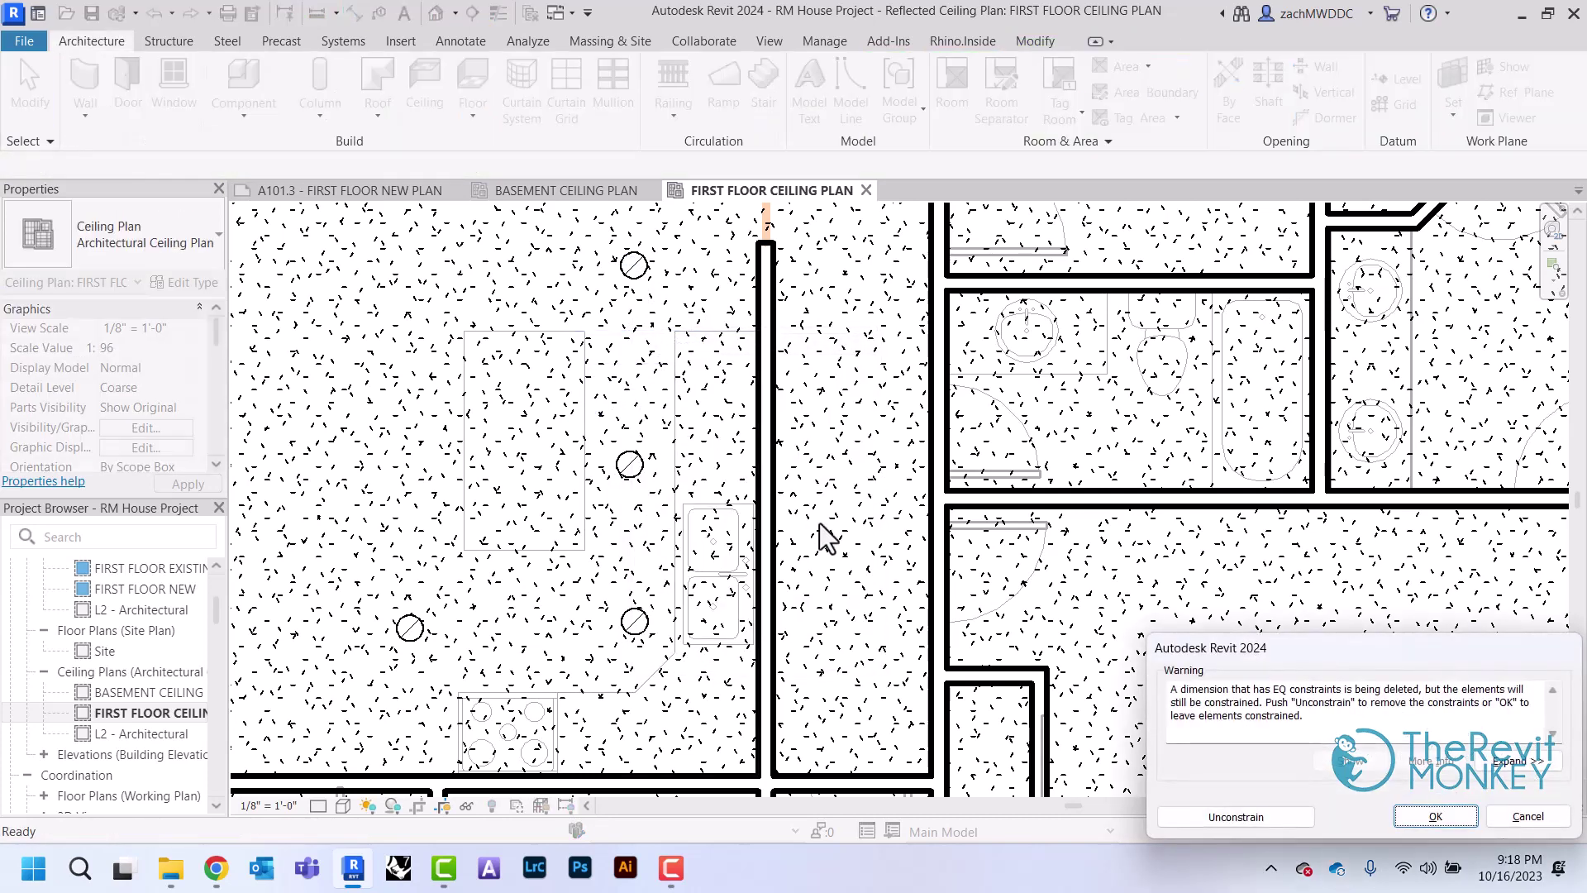
{"action": "left_click", "coordinate": [1271, 815]}
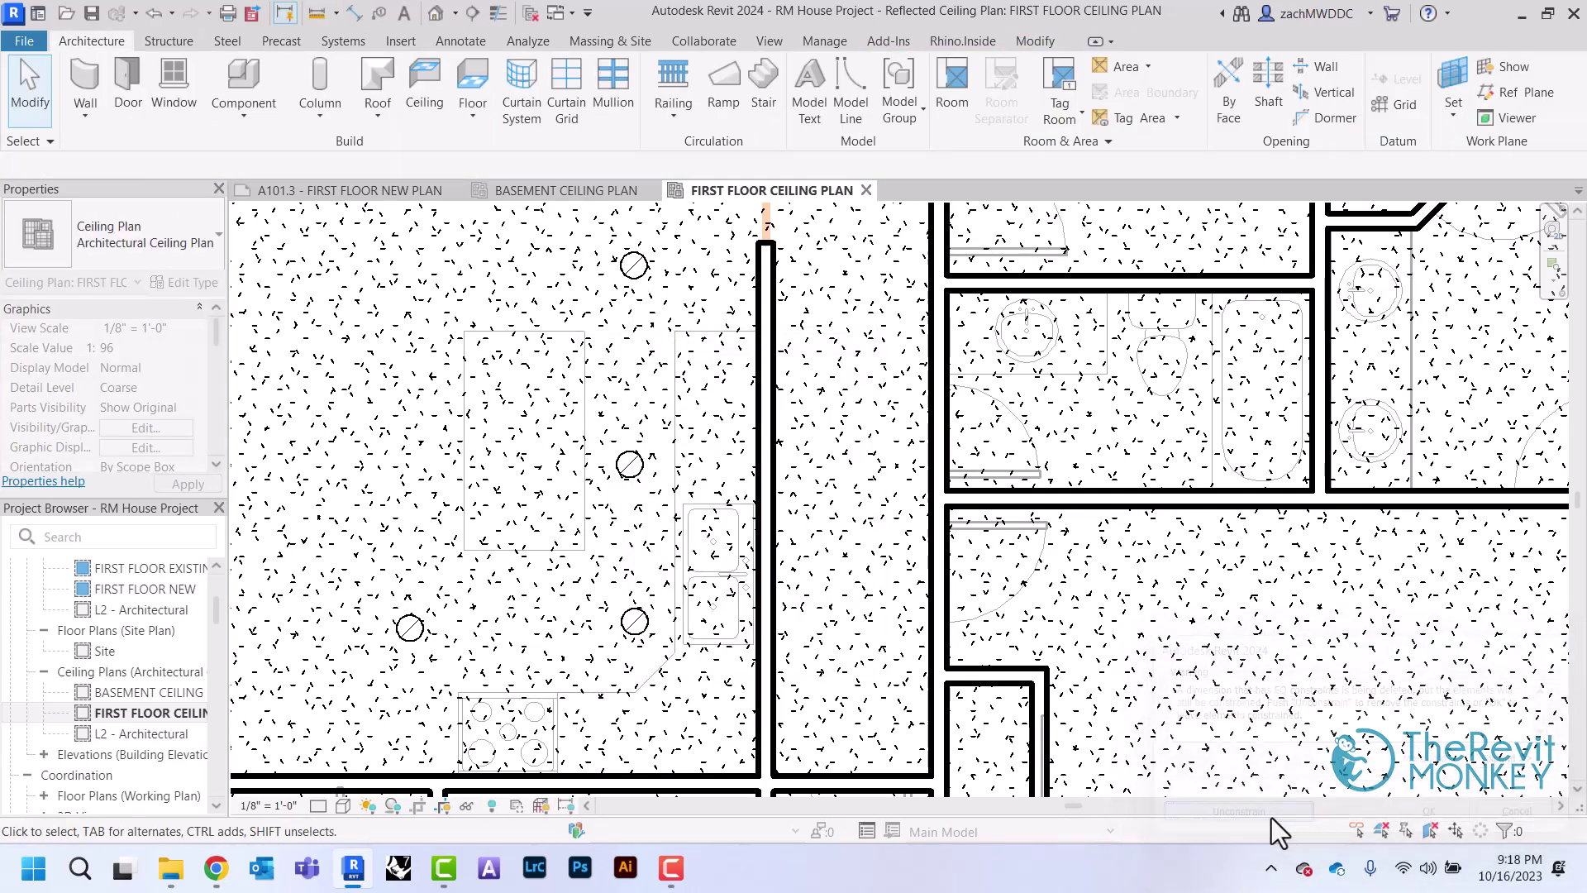
{"action": "left_click", "coordinate": [1031, 41]}
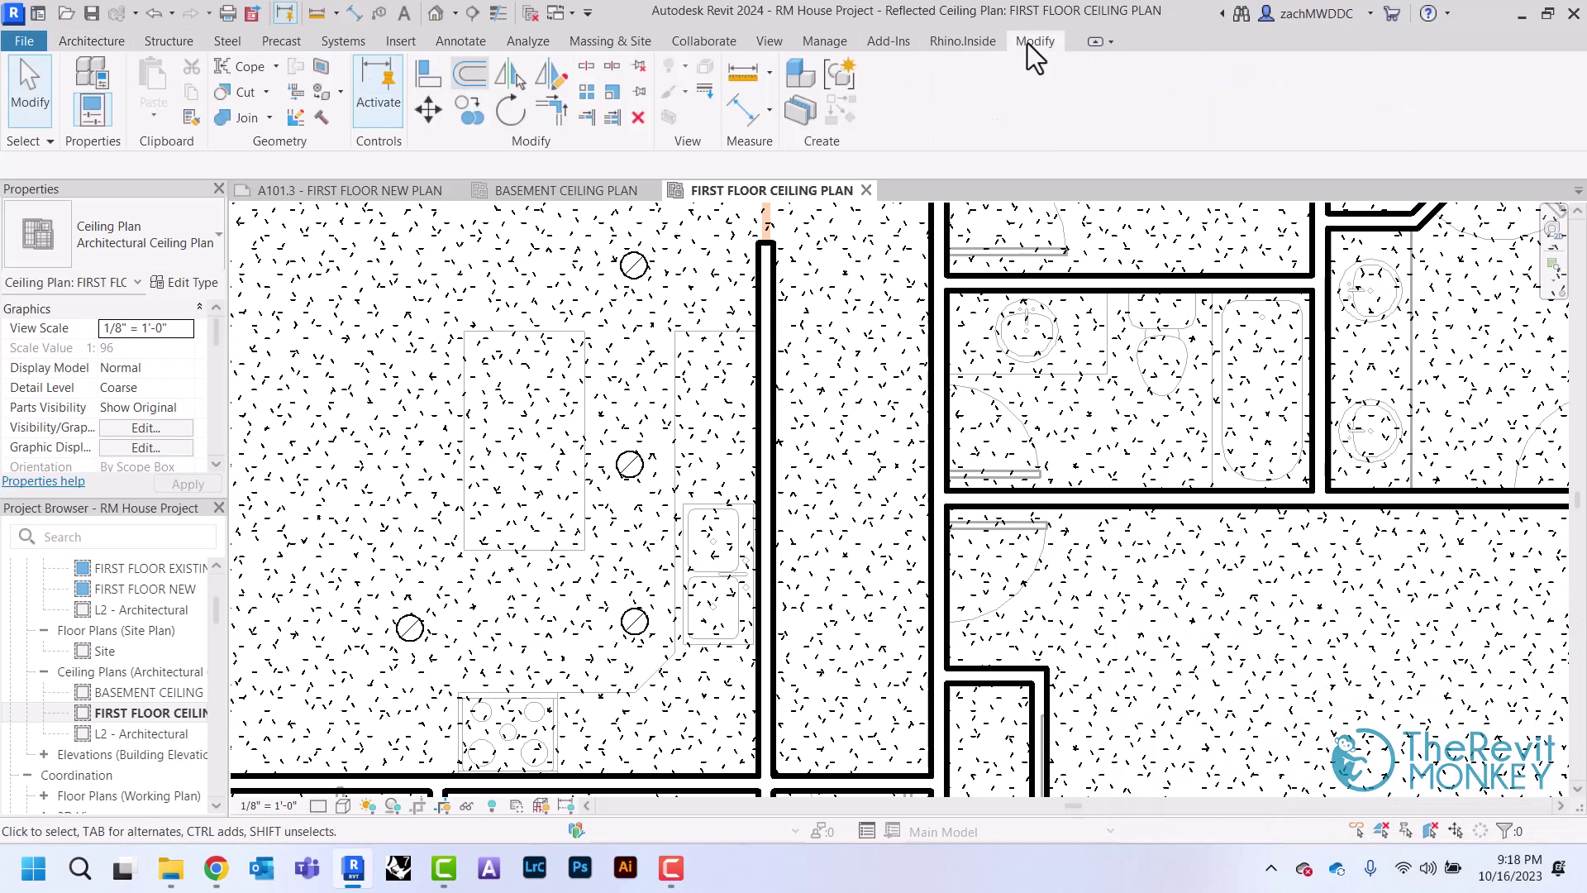
Align the bottom downlight to the middle downlight's centre line, then recentre the kitchen view.
{"action": "left_click", "coordinate": [426, 76]}
{"action": "left_click", "coordinate": [628, 463]}
{"action": "left_click", "coordinate": [630, 462]}
{"action": "left_click", "coordinate": [635, 621]}
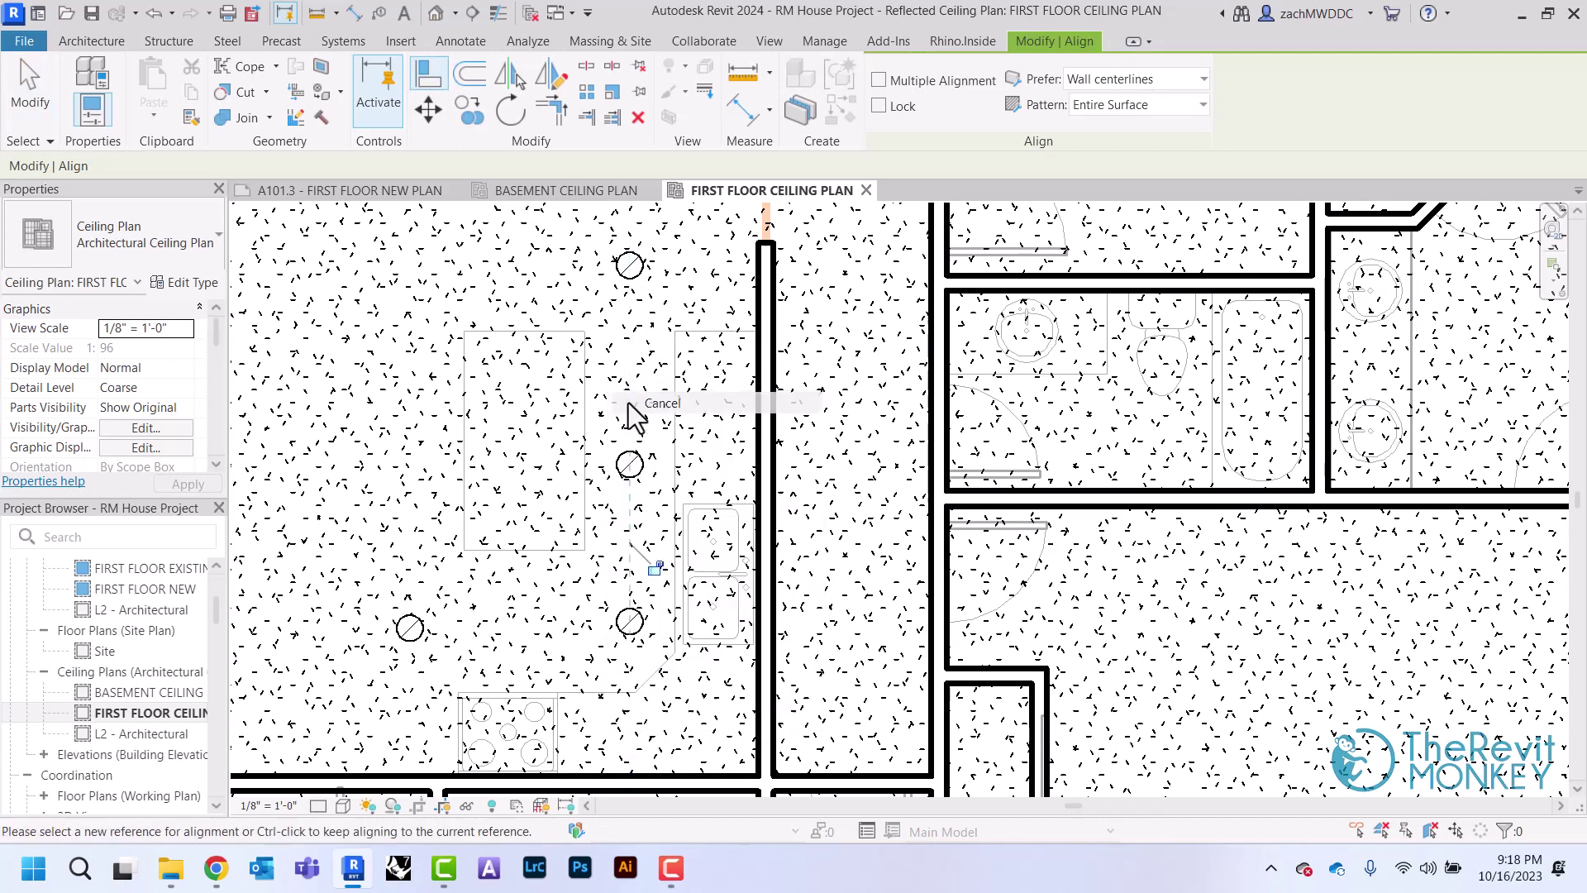
{"action": "right_click", "coordinate": [646, 423]}
{"action": "left_click", "coordinate": [674, 415]}
{"action": "middle_click_drag", "start_coordinate": [459, 400], "coordinate": [570, 460]}
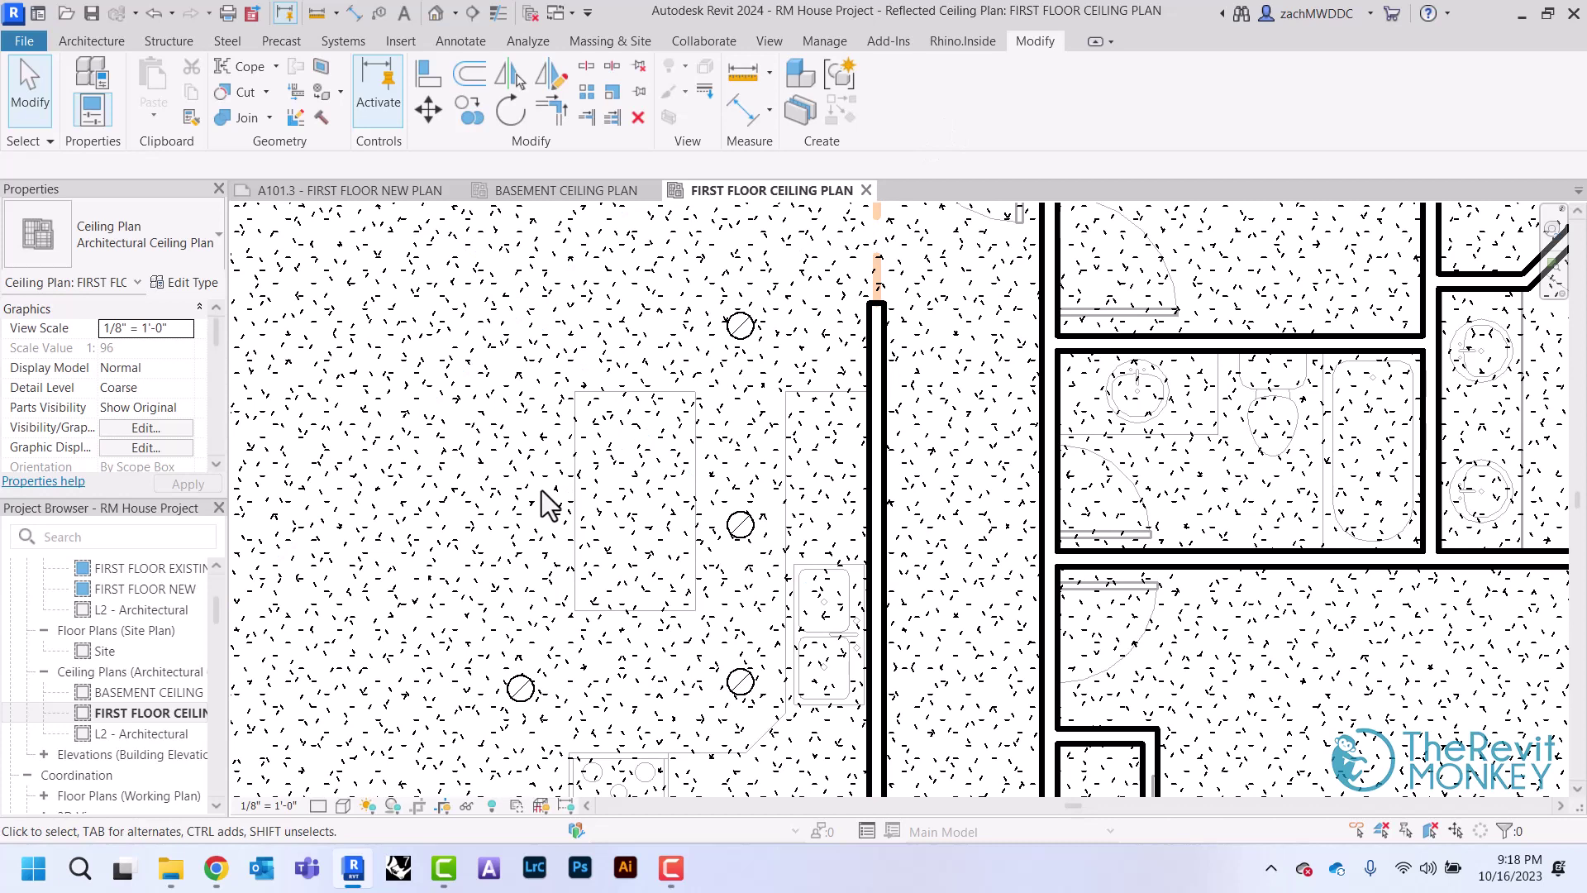
{"action": "left_click", "coordinate": [216, 867]}
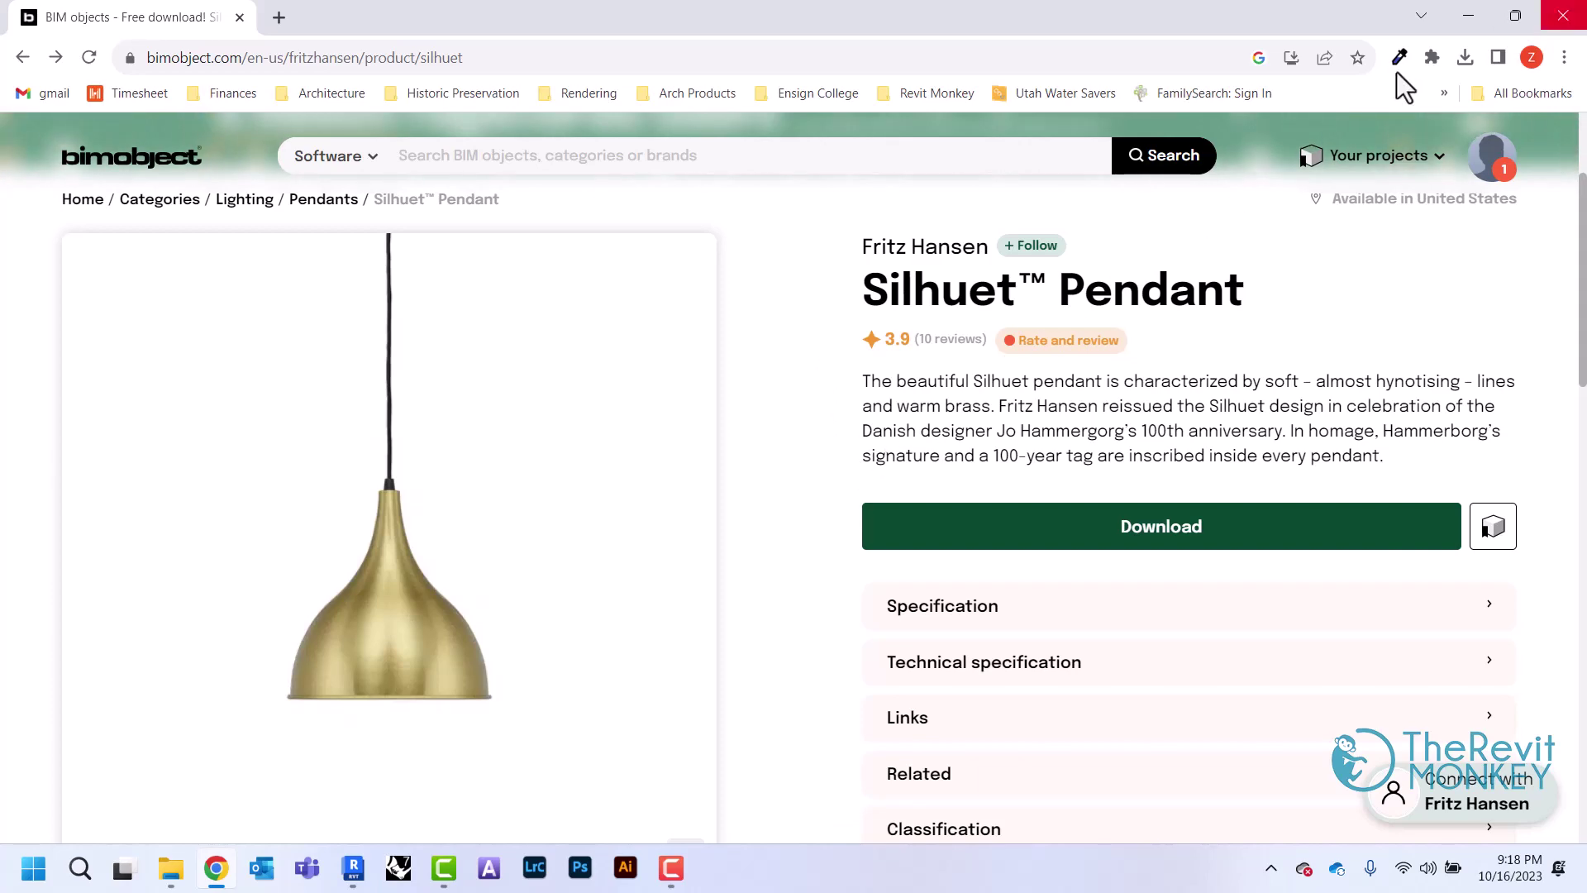
{"action": "left_click", "coordinate": [1470, 18]}
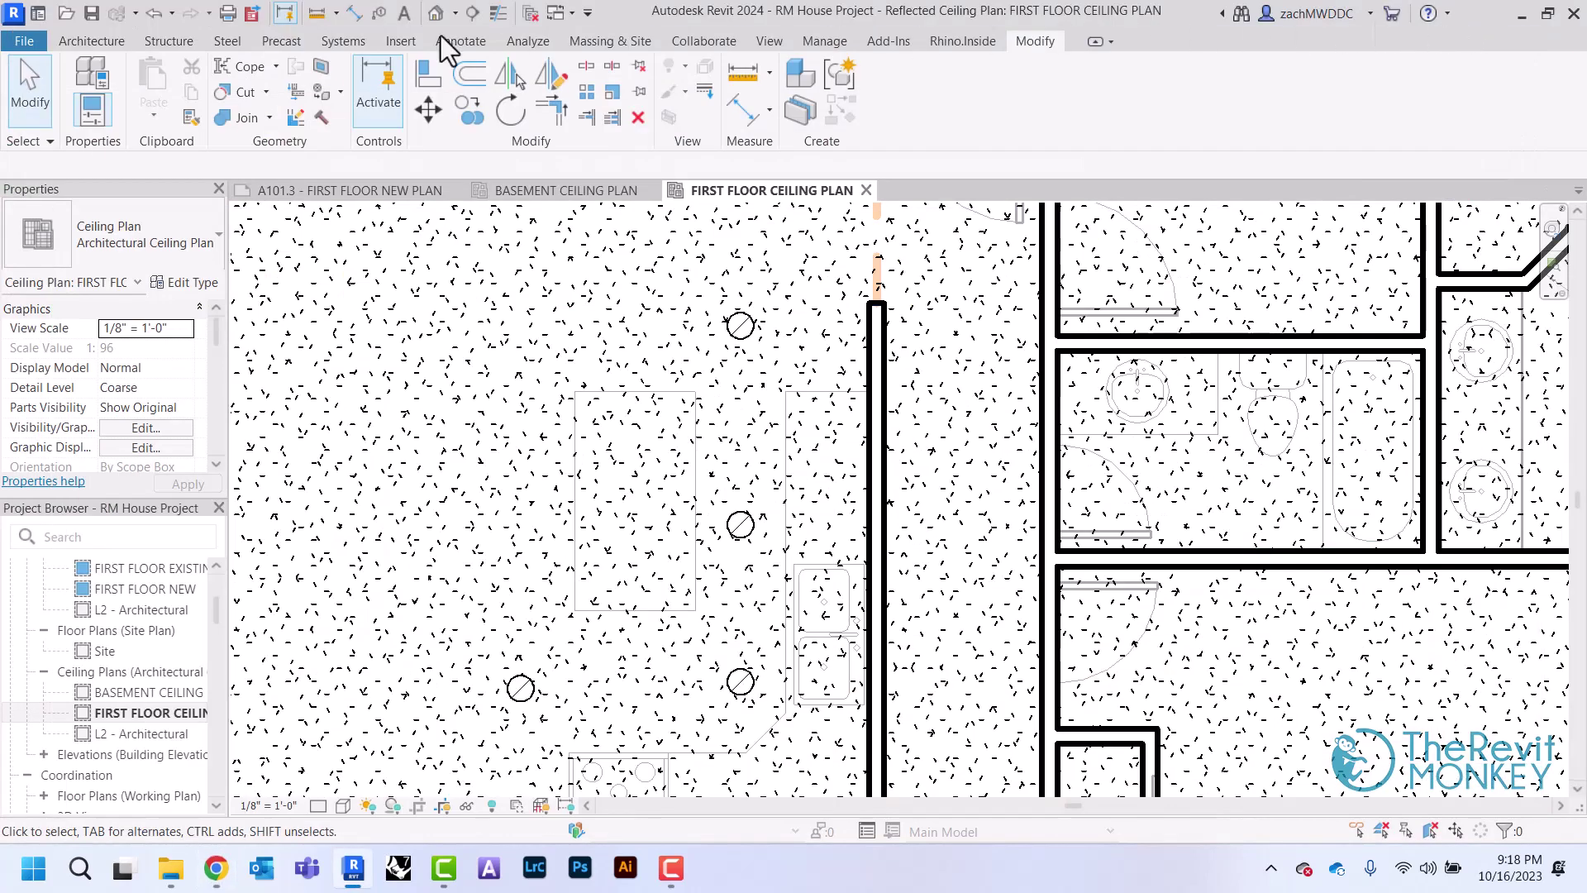
Load the Lighting_Pendants_Fritz-Hansen_SilhuetT.rfa family through the Component tool.
{"action": "left_click", "coordinate": [112, 42]}
{"action": "left_click", "coordinate": [238, 76]}
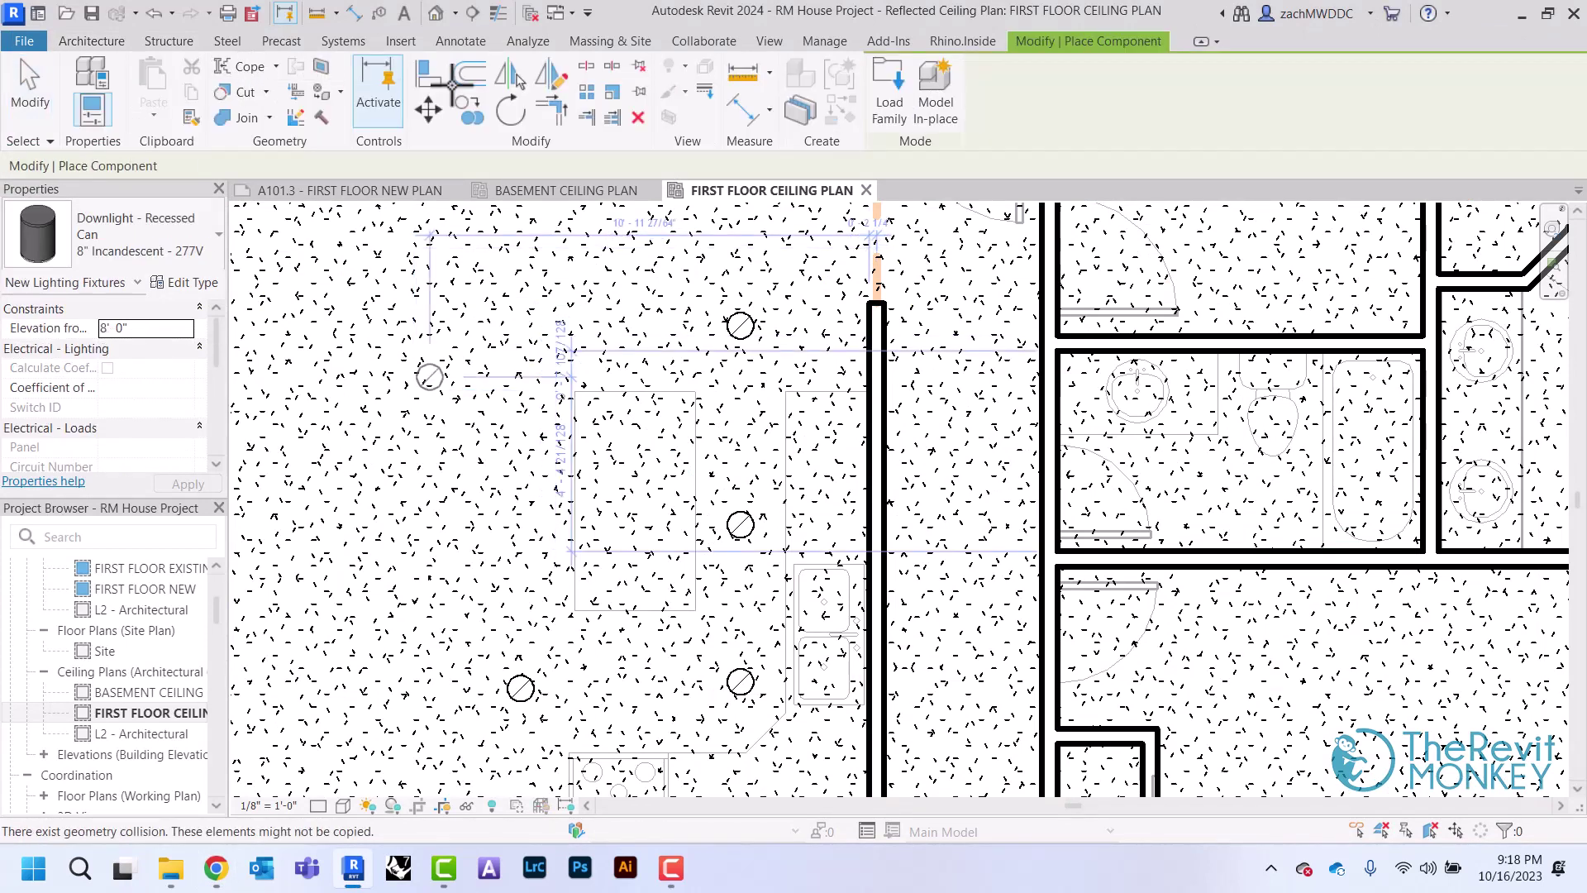
{"action": "left_click", "coordinate": [891, 107]}
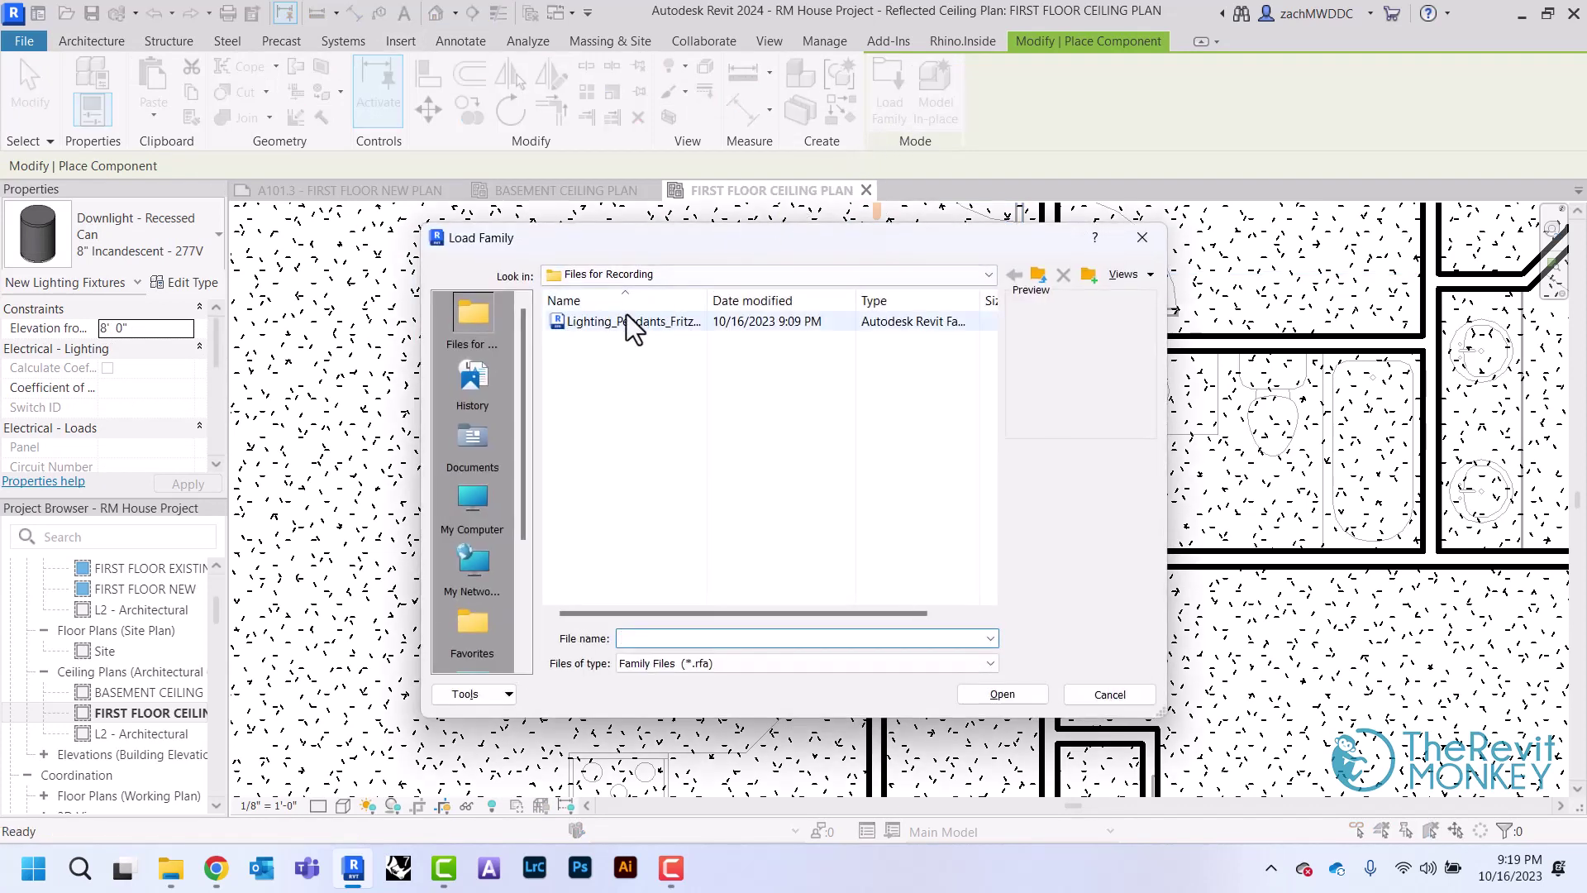
{"action": "left_click", "coordinate": [611, 324]}
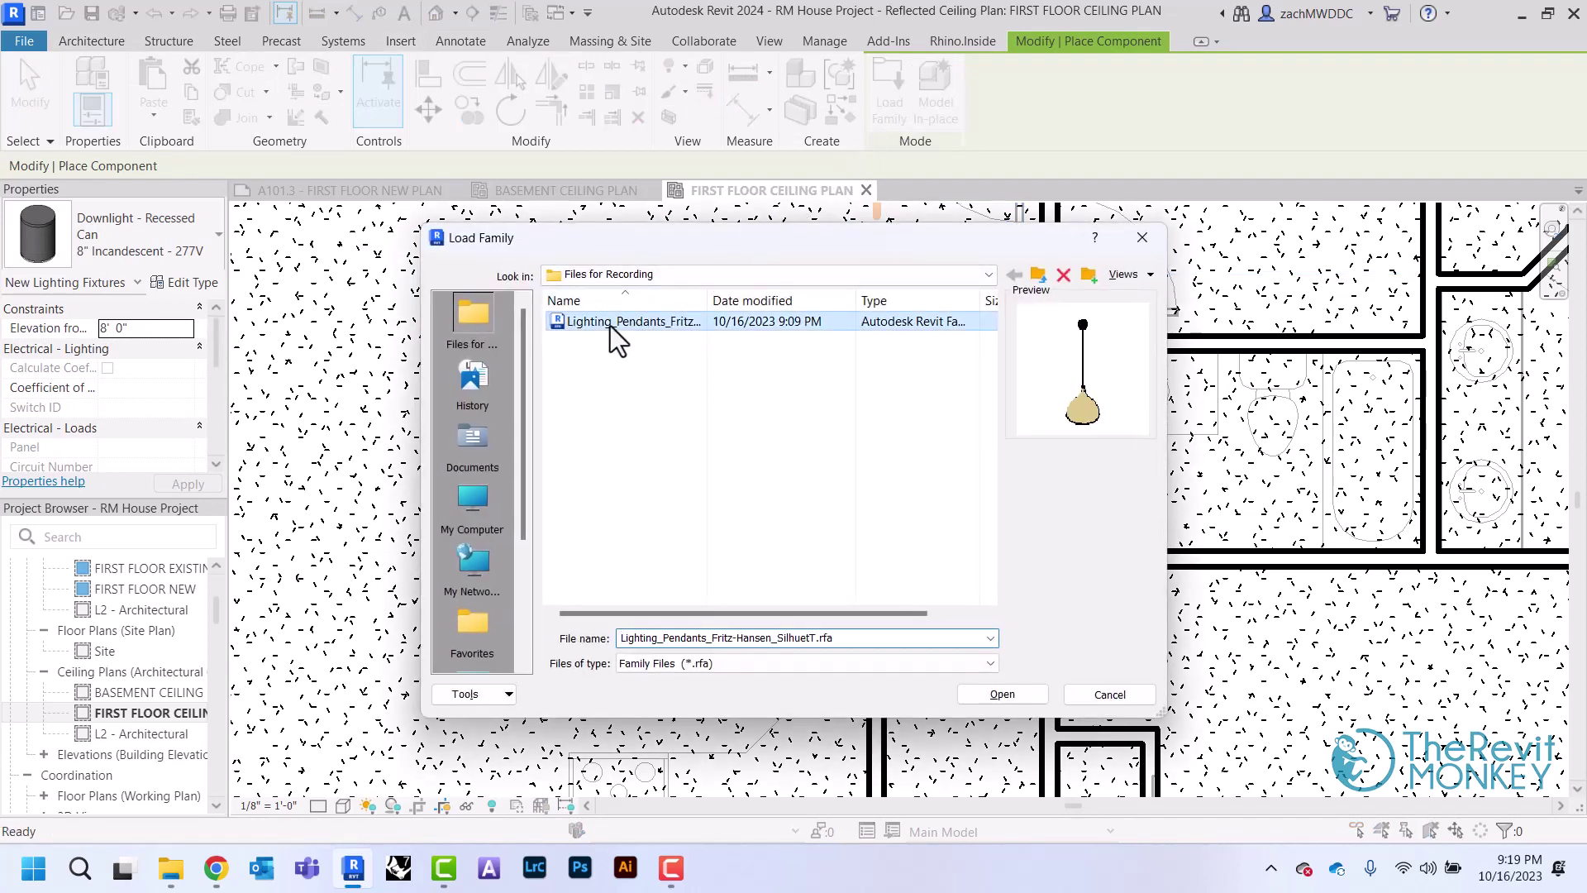
{"action": "left_click", "coordinate": [990, 693]}
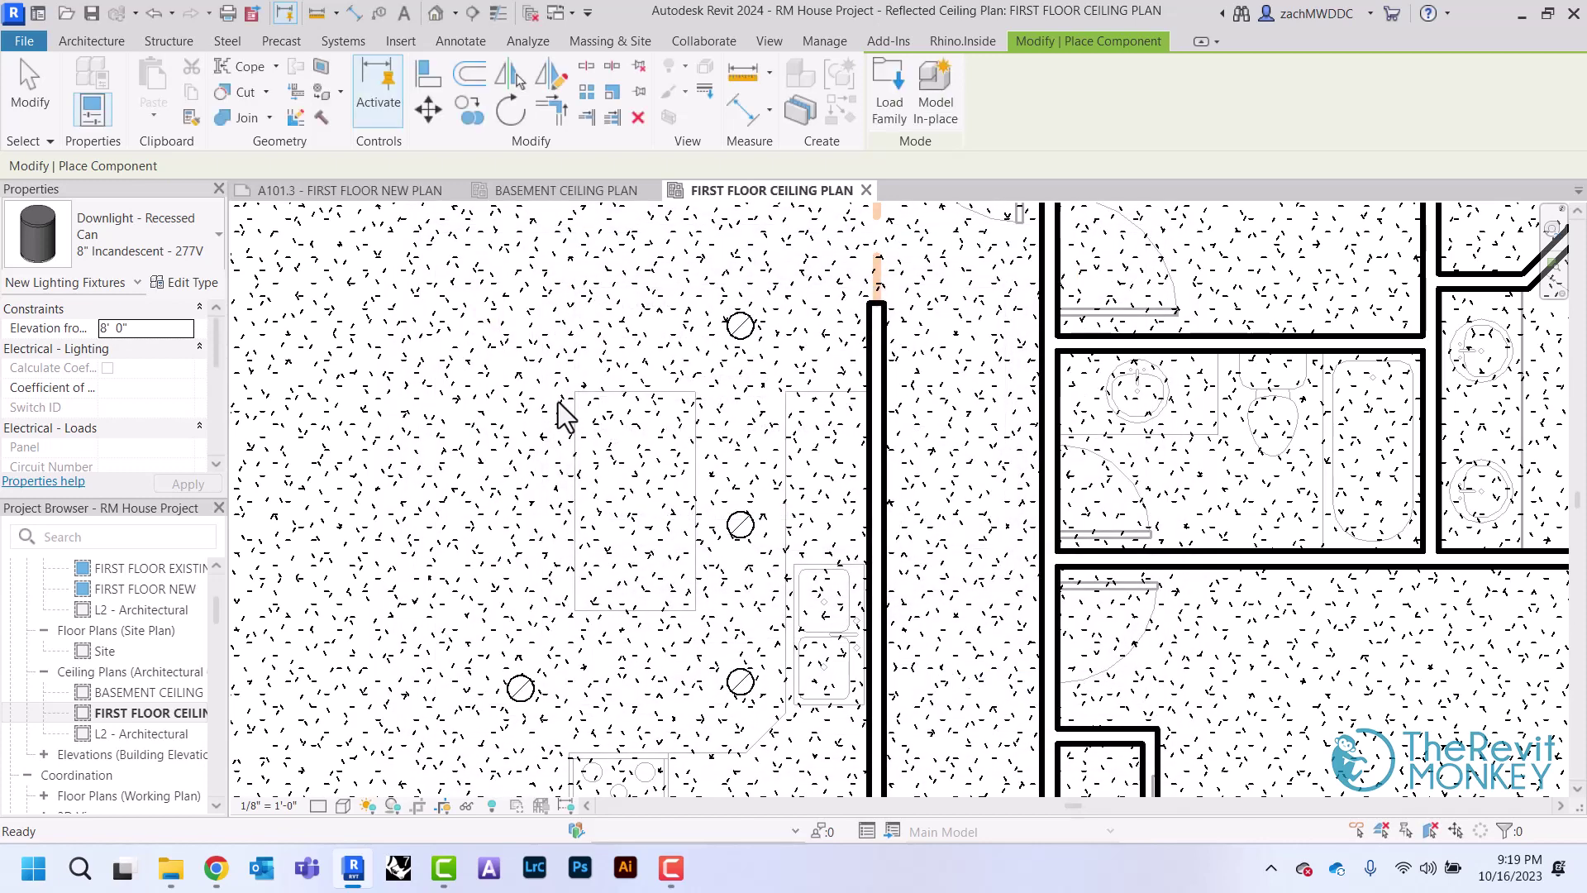
Place two Silhuet pendants over the kitchen island, one above the other.
{"action": "left_click", "coordinate": [636, 442]}
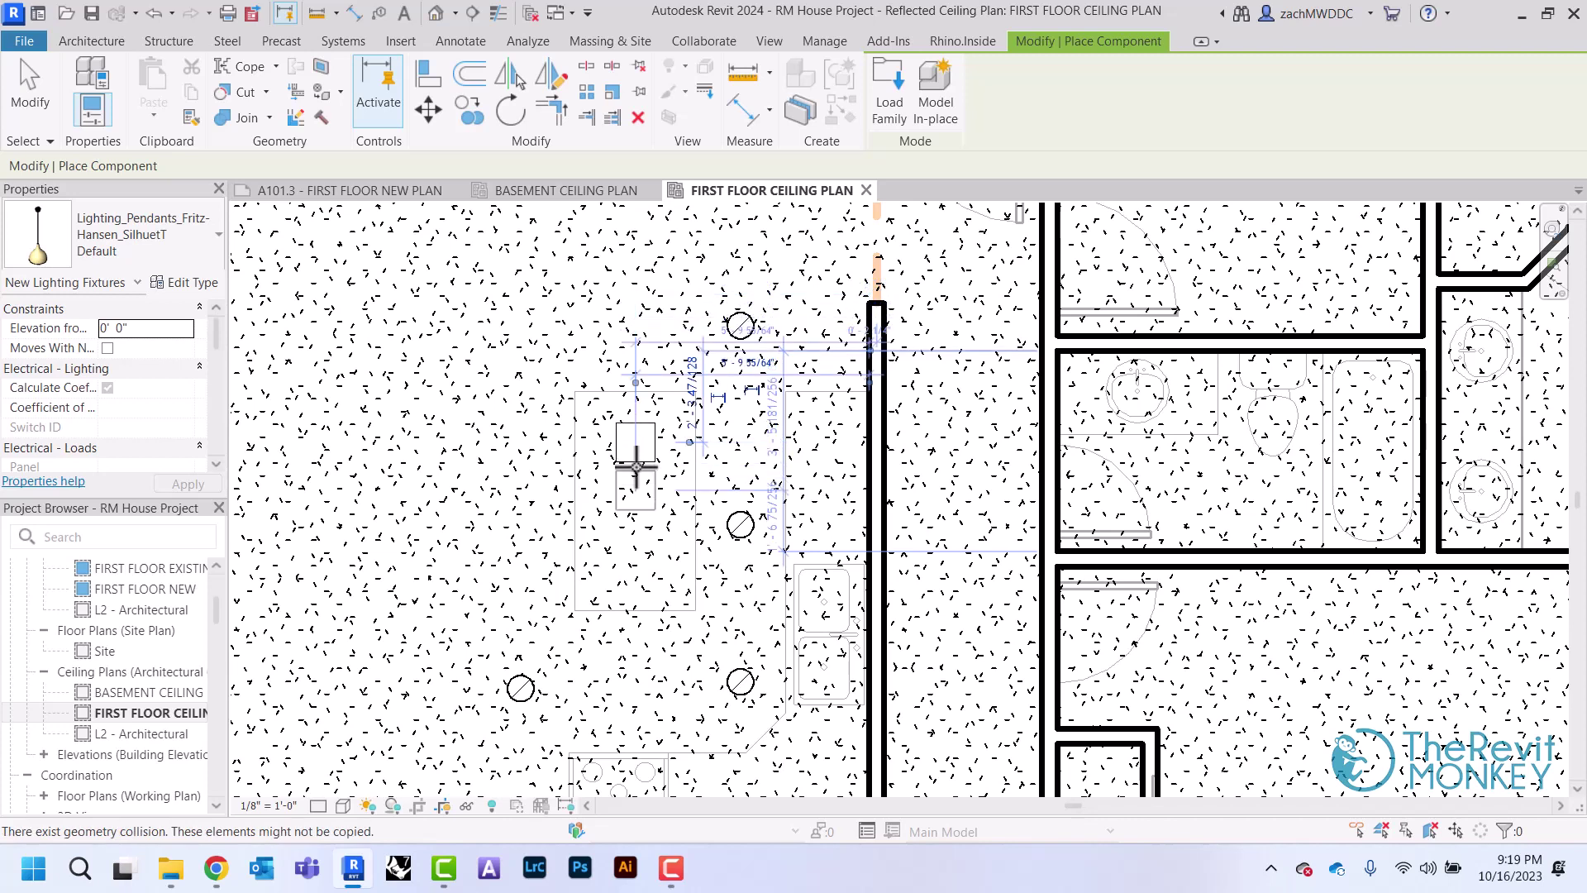
{"action": "left_click", "coordinate": [636, 560]}
{"action": "right_click", "coordinate": [636, 507]}
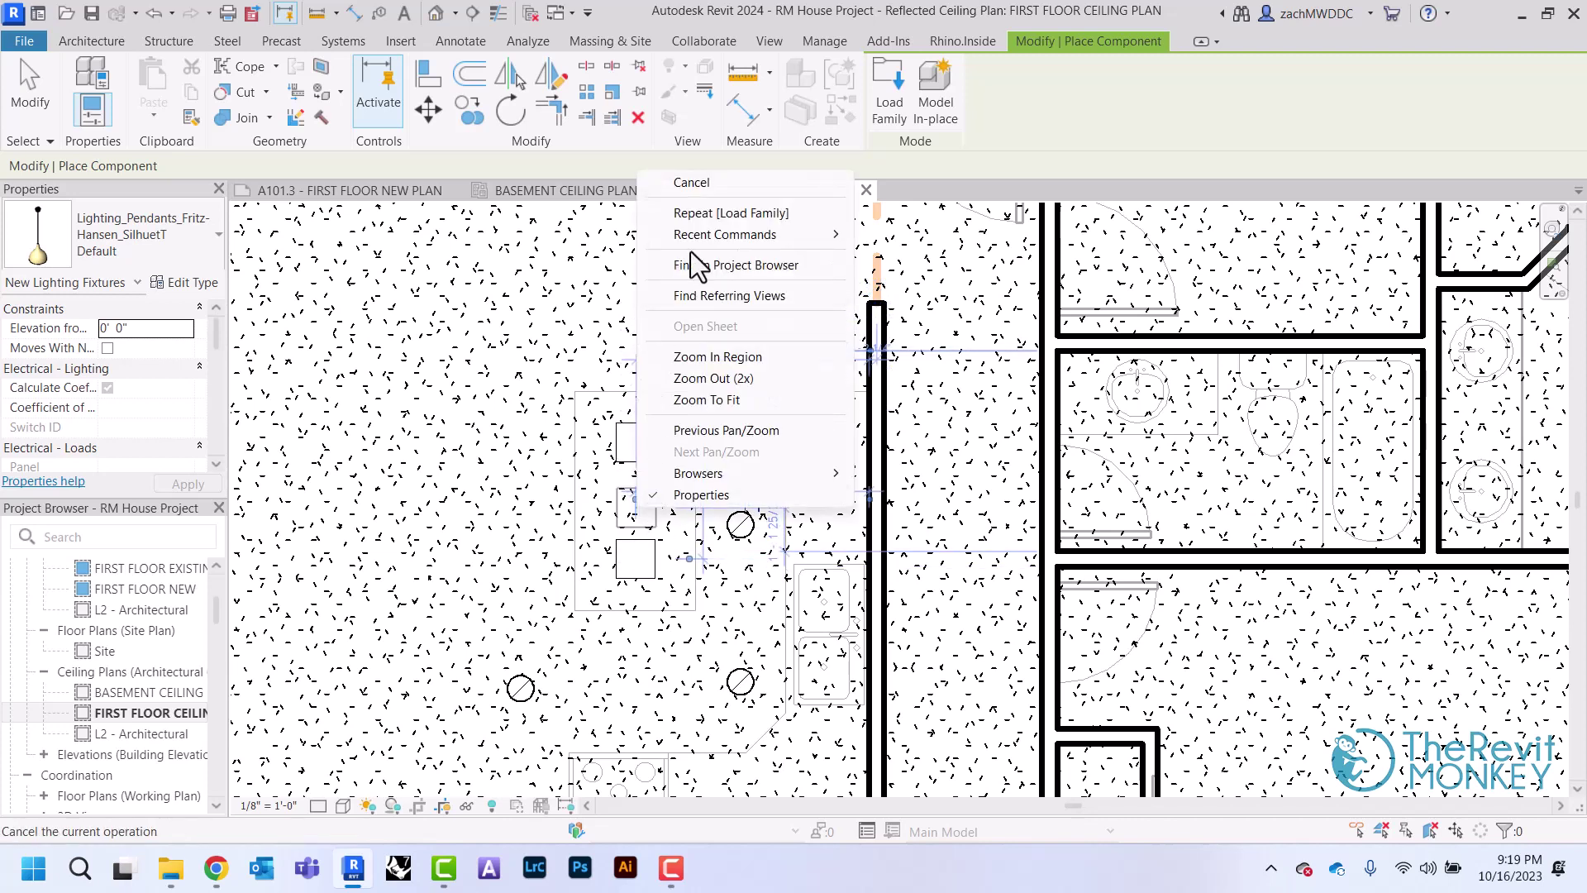
{"action": "left_click", "coordinate": [702, 185]}
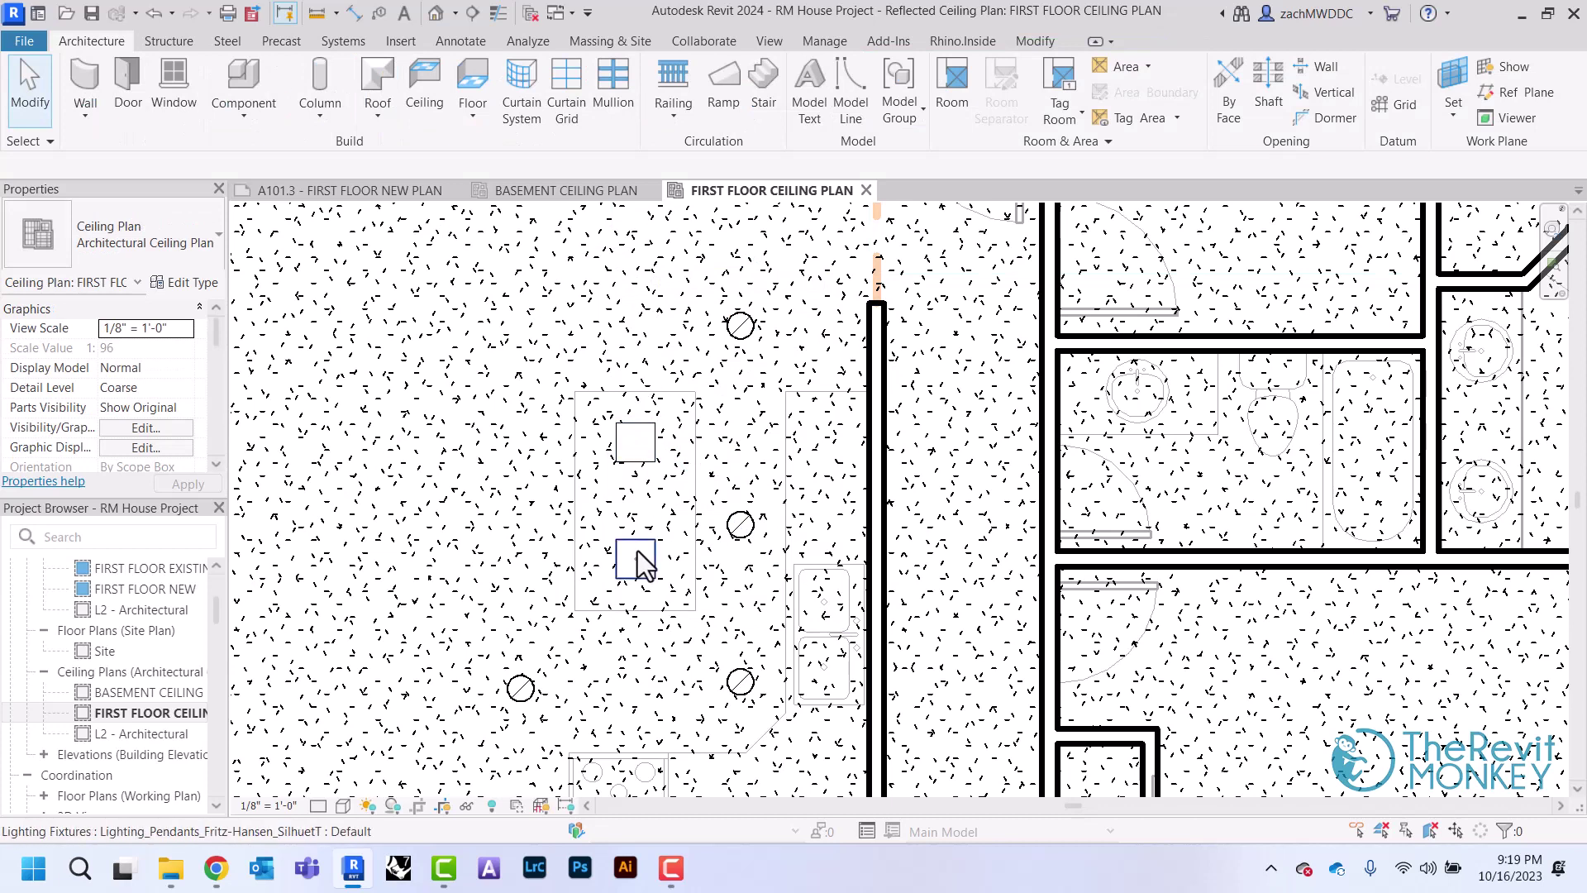
Switch the ceiling plan's detail level to Fine.
{"action": "left_click", "coordinate": [318, 805]}
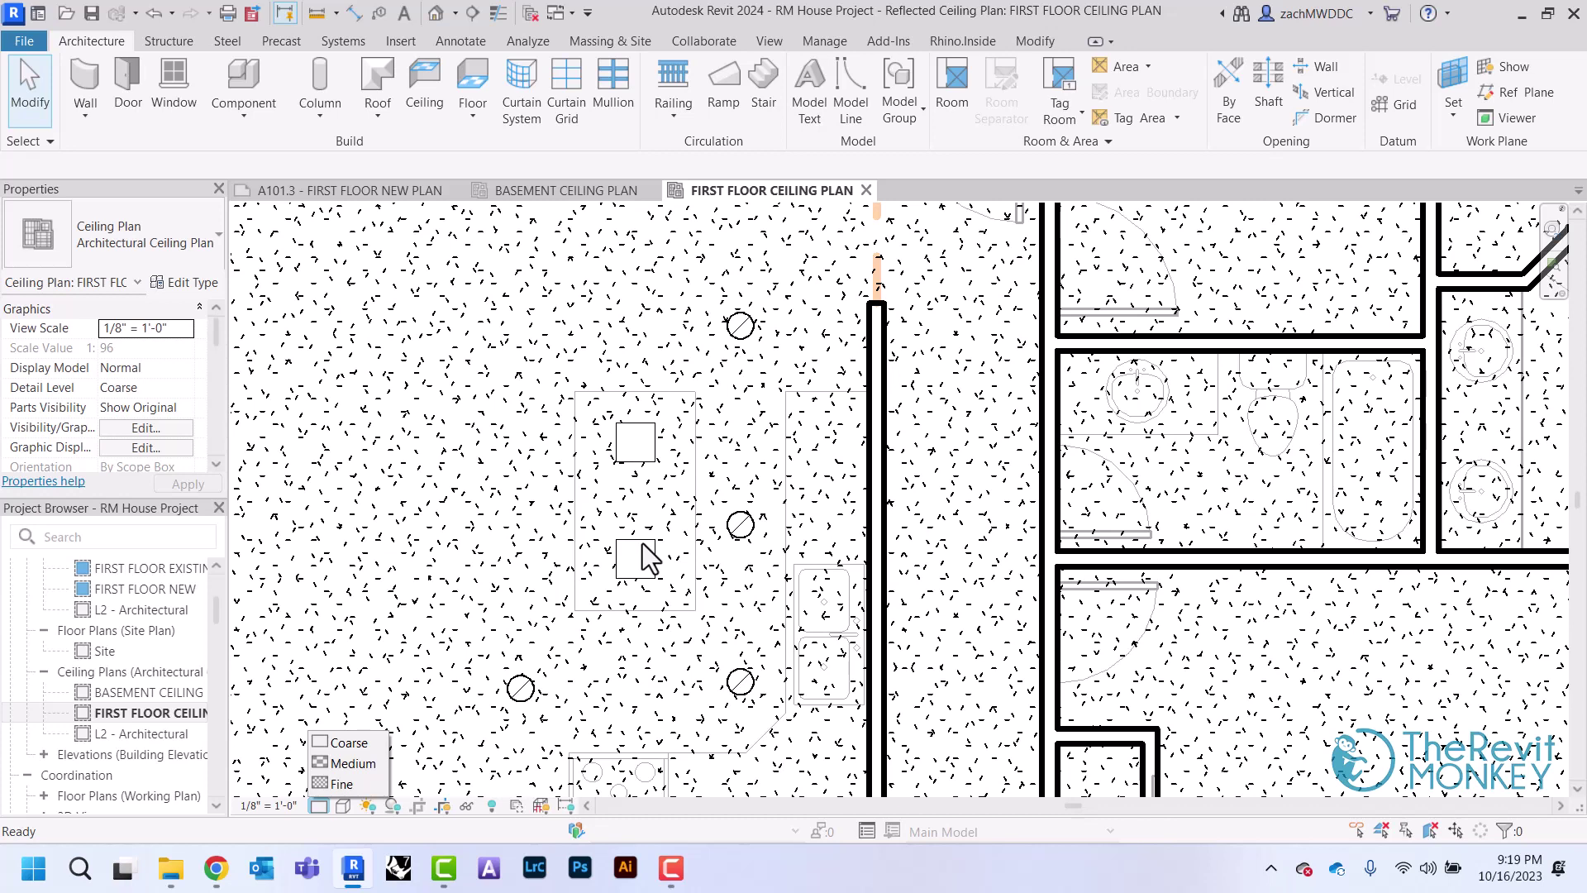
{"action": "left_click", "coordinate": [346, 782]}
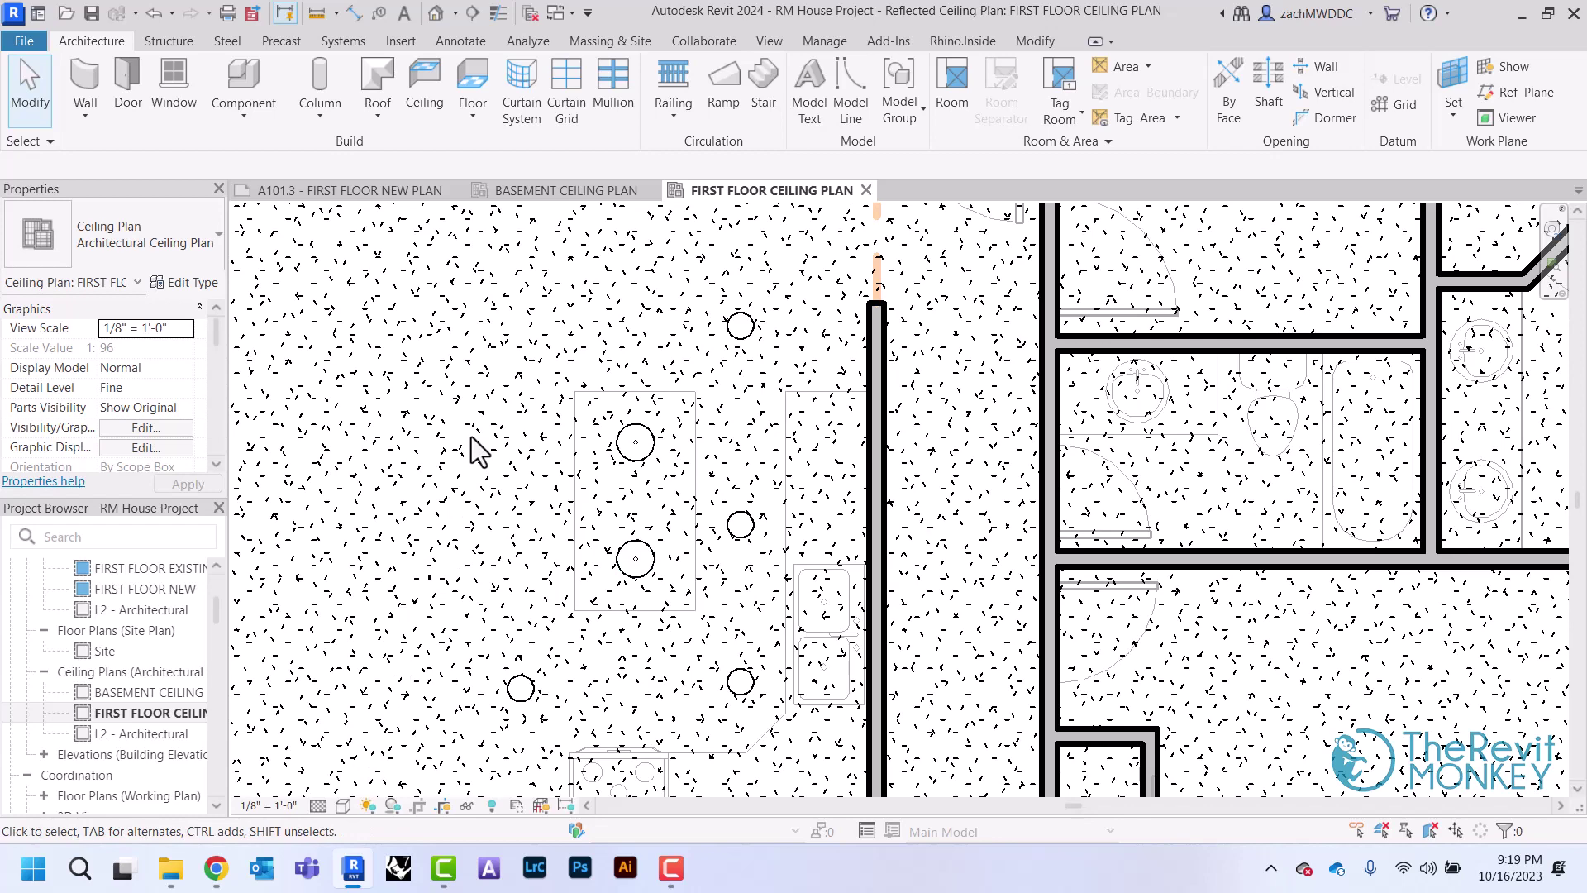
{"action": "scroll", "coordinate": [475, 446], "scroll_direction": "down", "scroll_amount": 2}
{"action": "scroll", "coordinate": [488, 258], "scroll_direction": "down", "scroll_amount": 3}
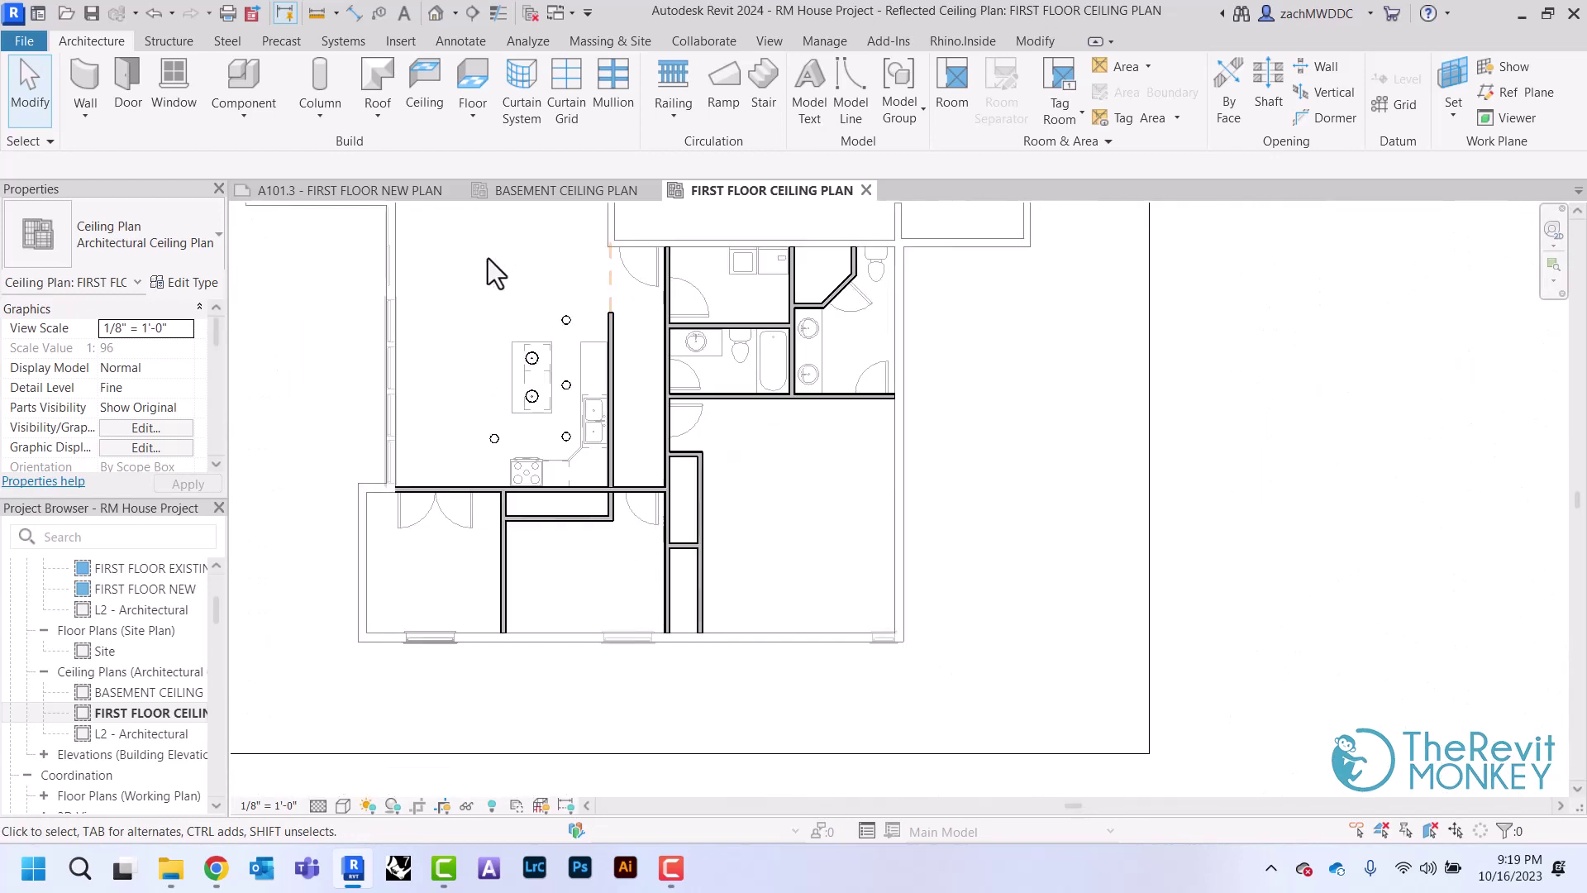
{"action": "scroll", "coordinate": [487, 258], "scroll_direction": "down", "scroll_amount": 1}
{"action": "mouse_move", "coordinate": [497, 297]}
{"action": "middle_mouse_down"}
{"action": "mouse_move", "coordinate": [548, 443]}
{"action": "mouse_move", "coordinate": [530, 423]}
{"action": "mouse_move", "coordinate": [556, 445]}
{"action": "middle_mouse_up"}
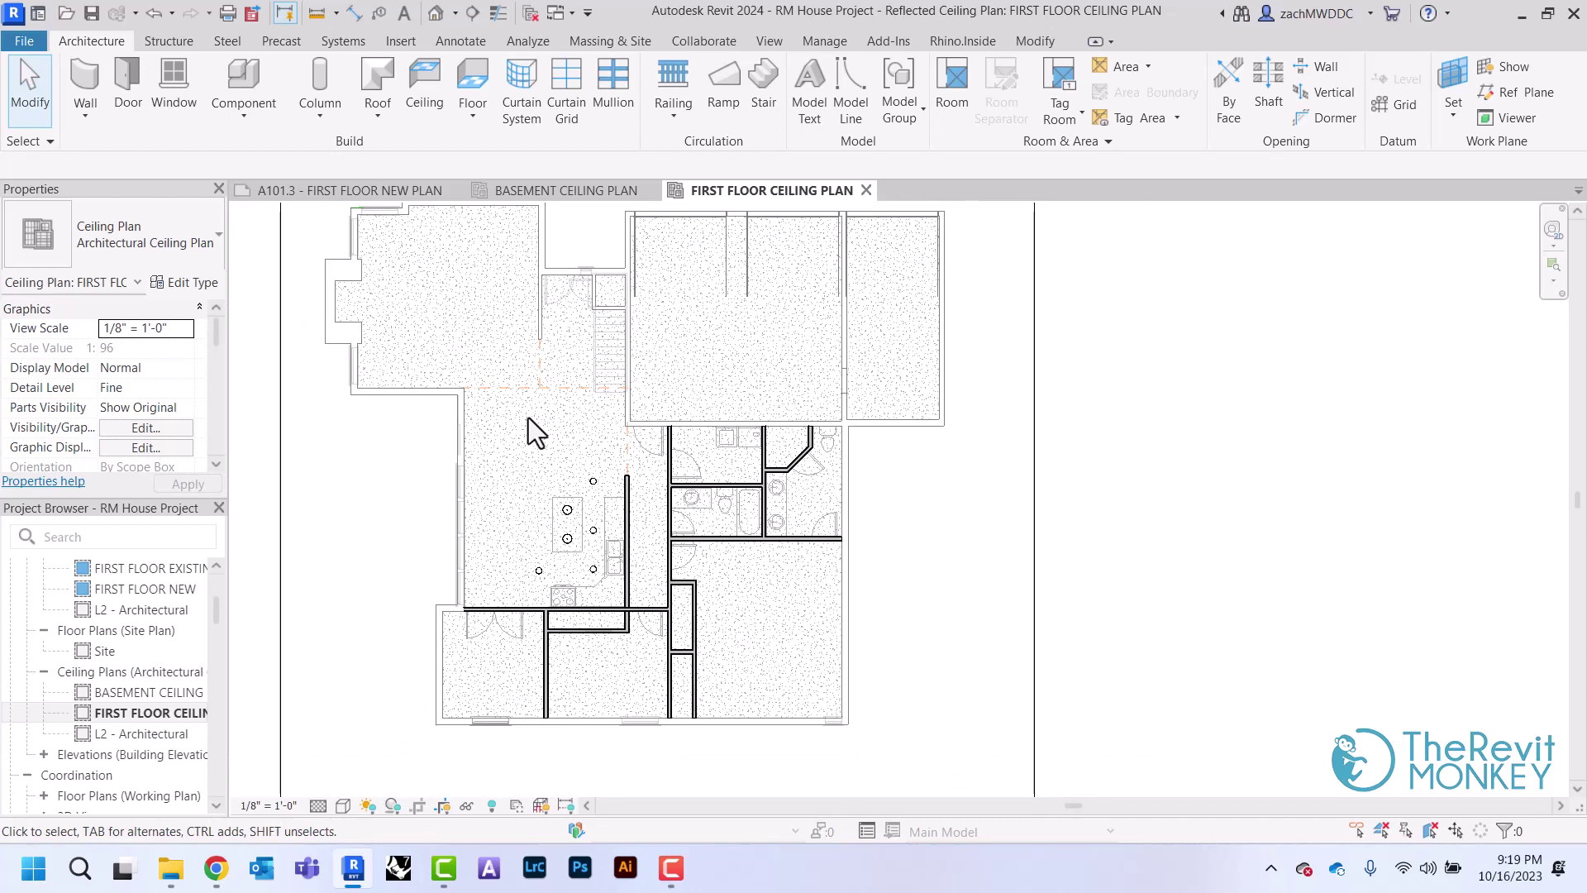
{"action": "scroll", "coordinate": [528, 418], "scroll_direction": "up", "scroll_amount": 2}
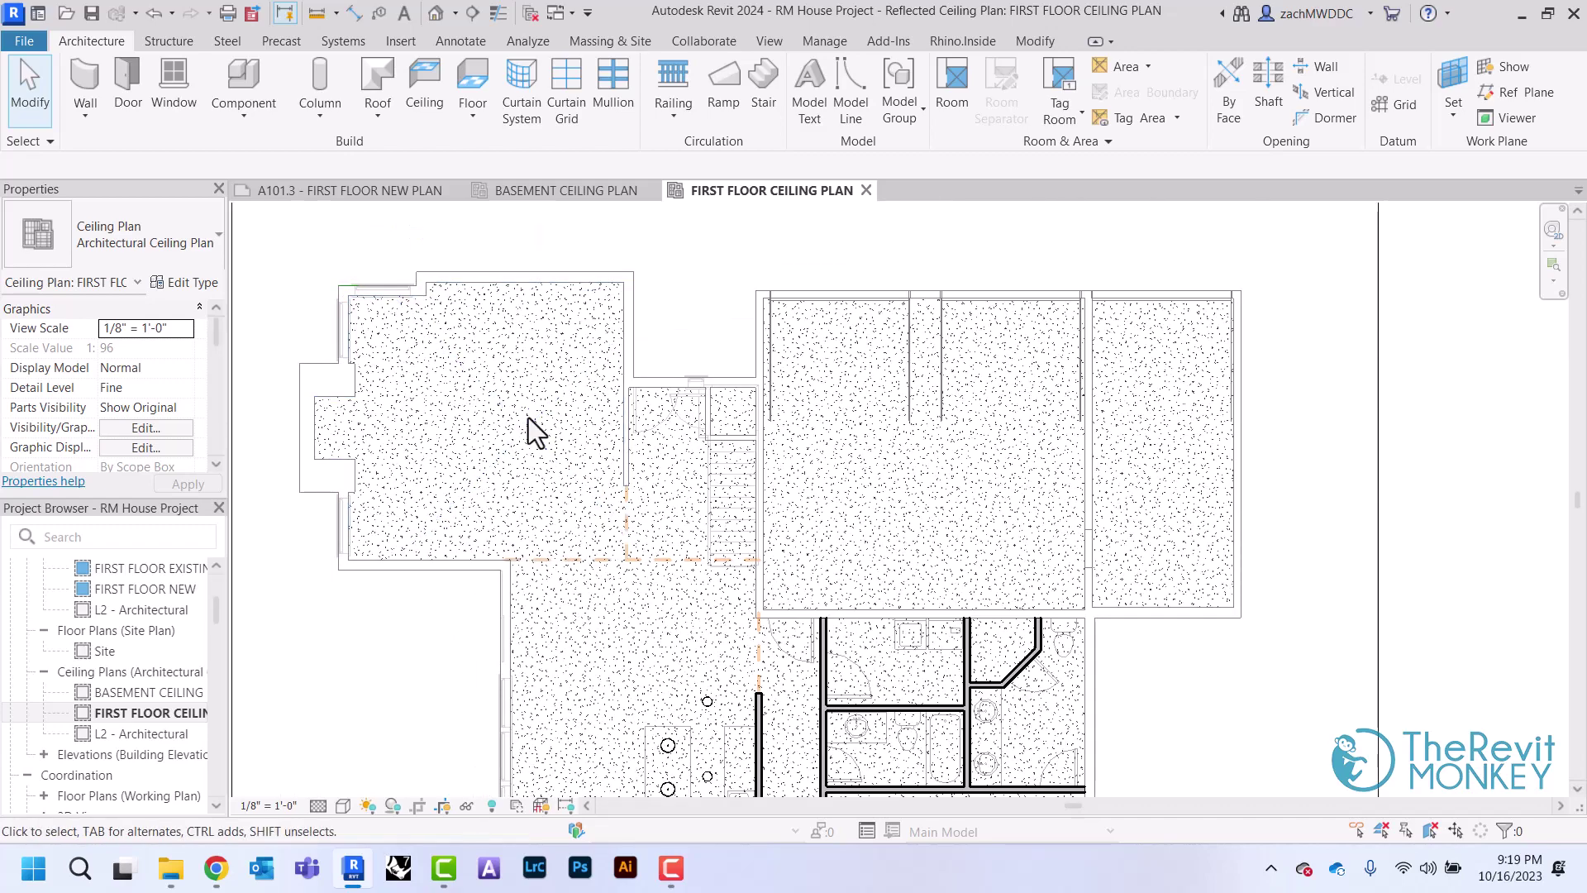
{"action": "scroll", "coordinate": [691, 600], "scroll_direction": "up", "scroll_amount": 3}
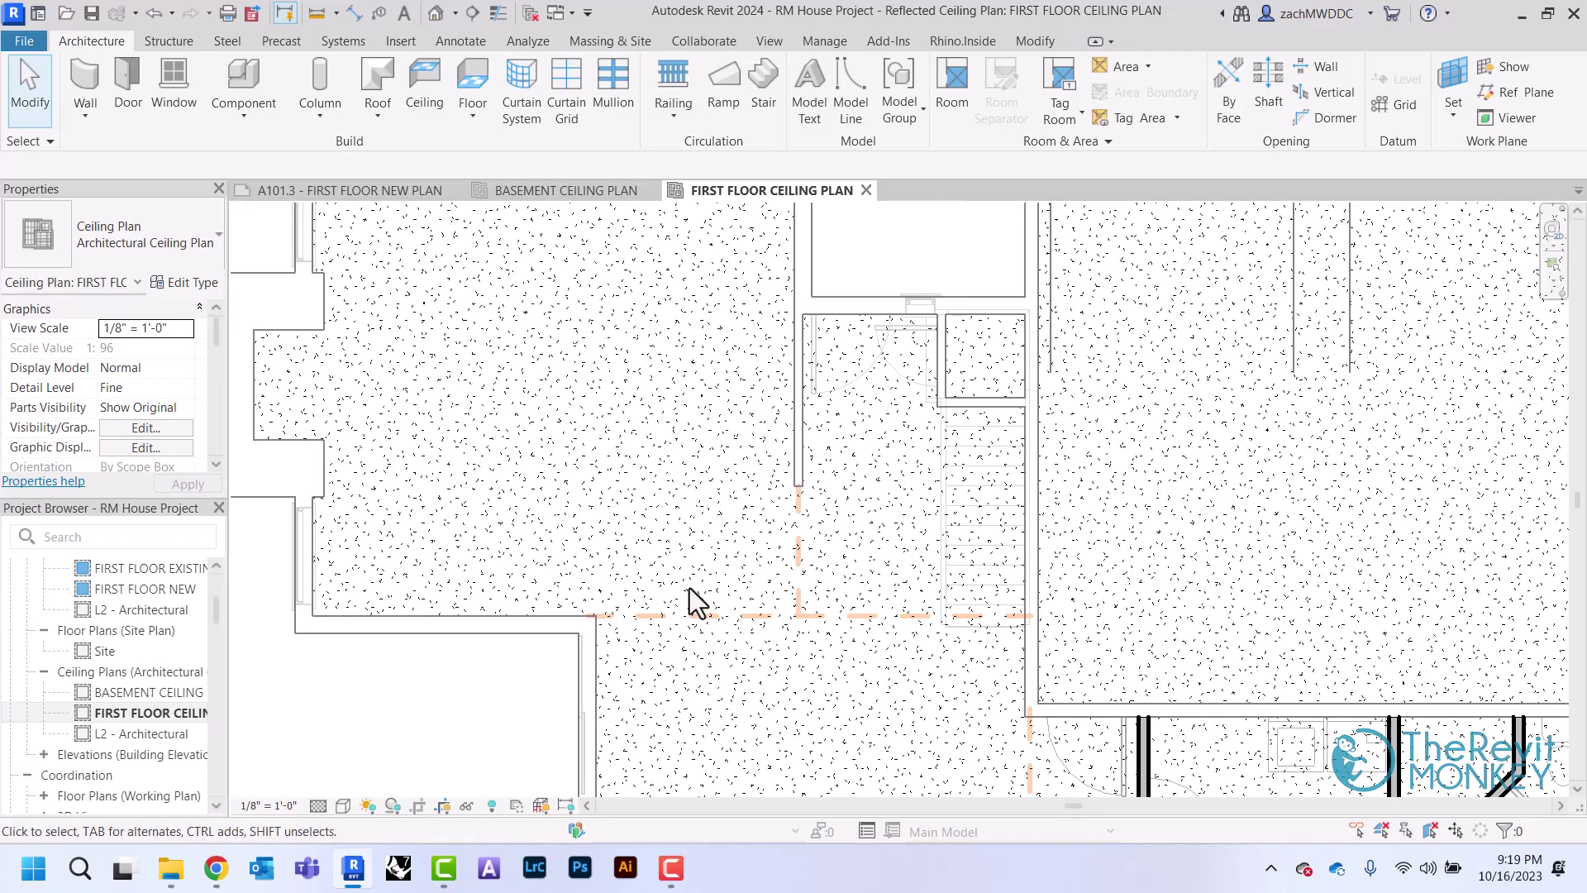
{"action": "scroll", "coordinate": [691, 601], "scroll_direction": "down", "scroll_amount": 2}
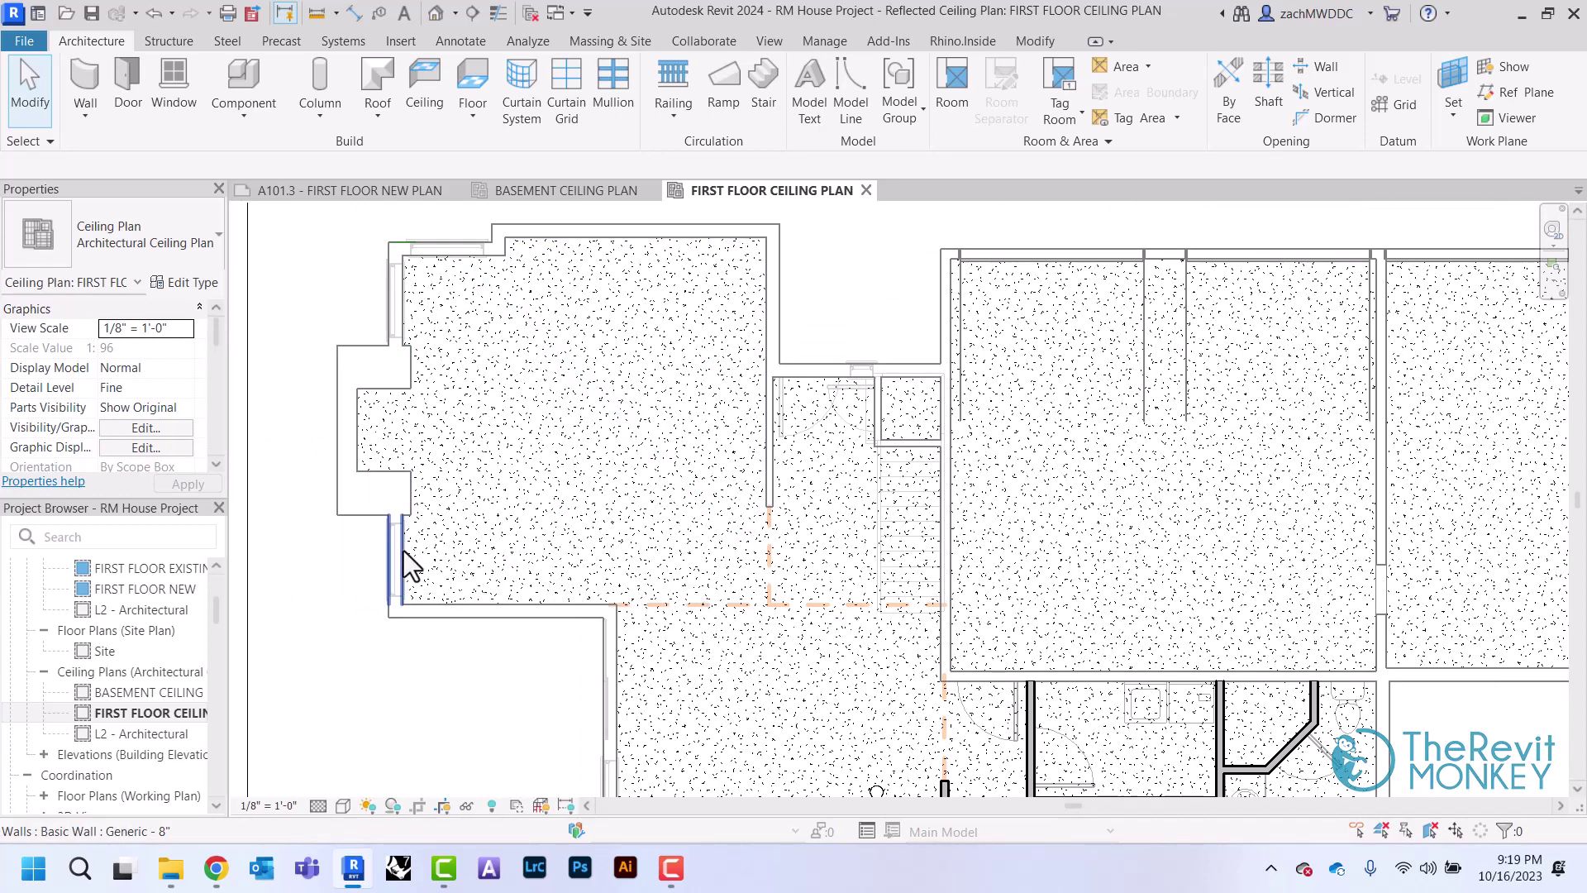
Select the gypsum ceiling, edit its boundary, and draw a horizontal boundary line along the wall.
{"action": "key", "text": "Tab"}
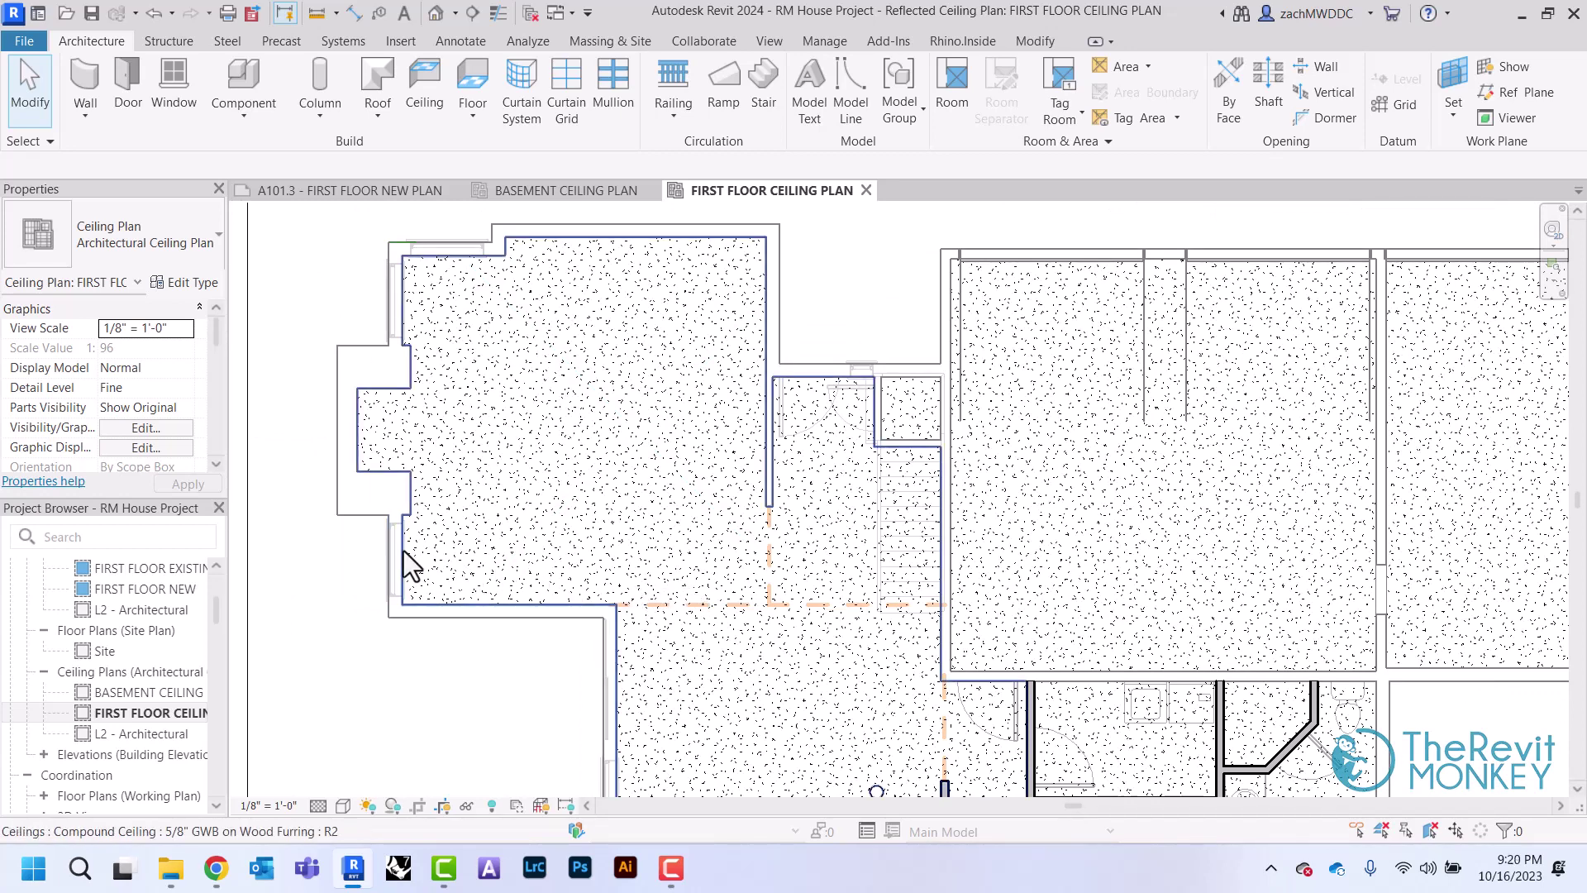
{"action": "left_click", "coordinate": [403, 550]}
{"action": "left_click", "coordinate": [903, 90]}
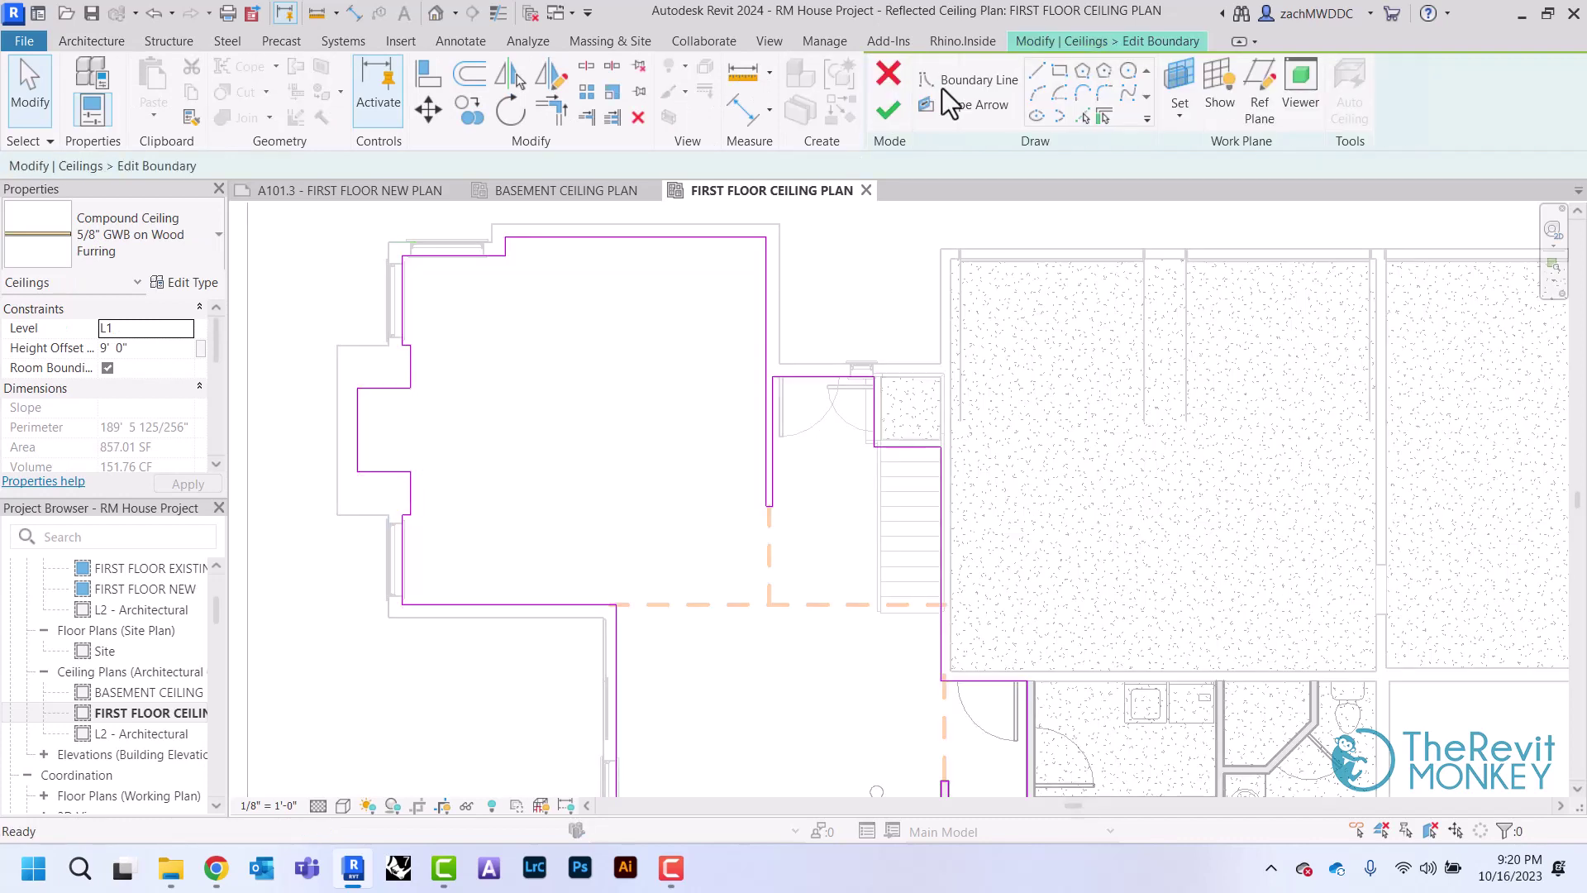
{"action": "left_click", "coordinate": [1038, 74]}
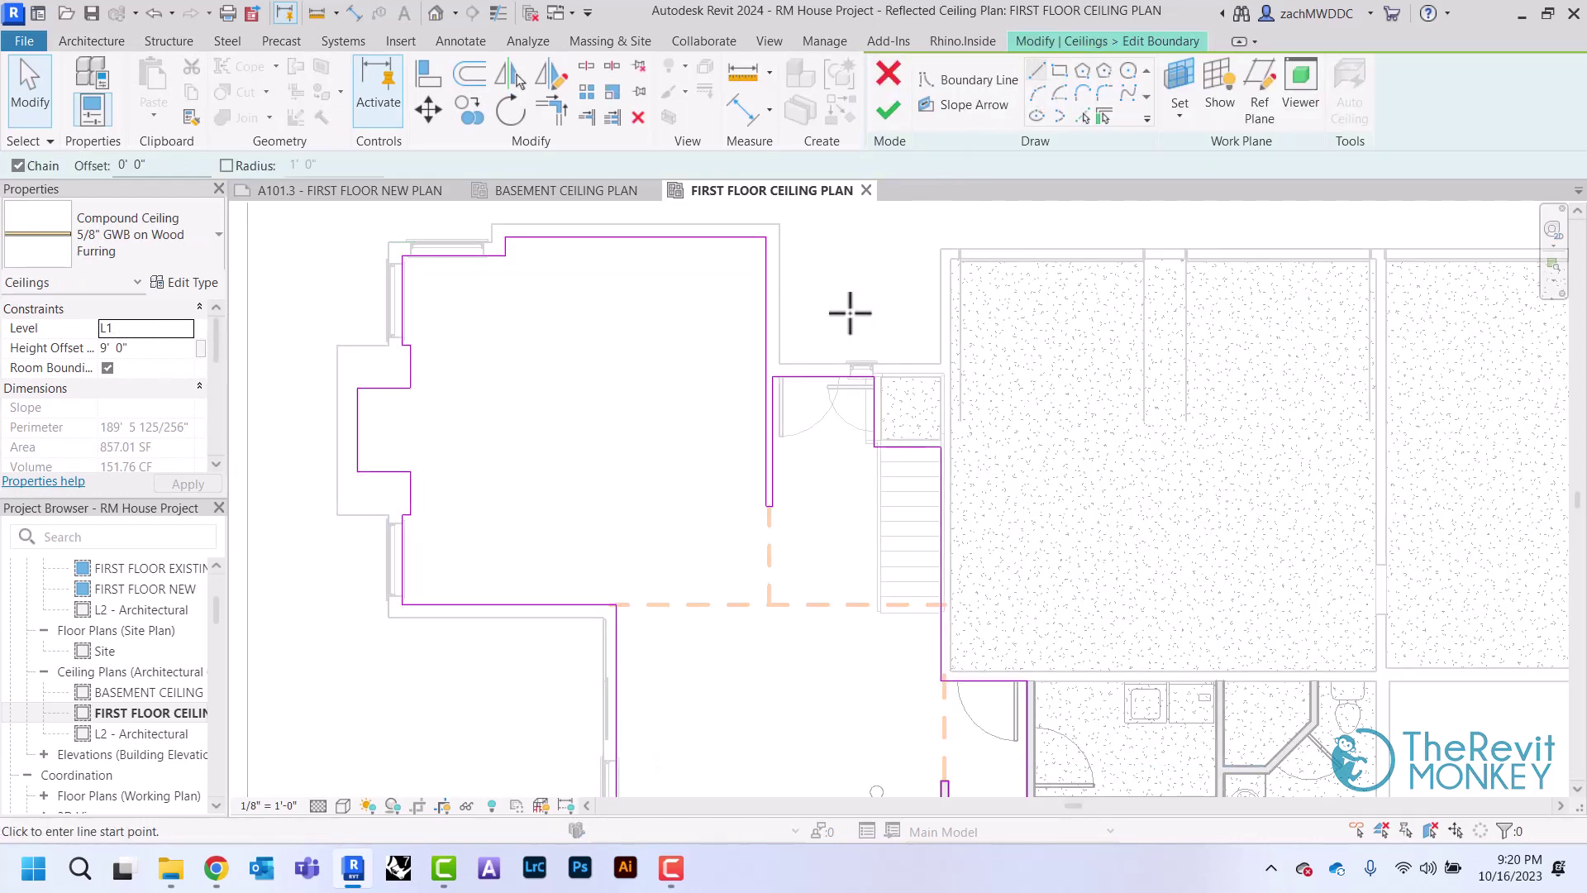
{"action": "left_click", "coordinate": [615, 604]}
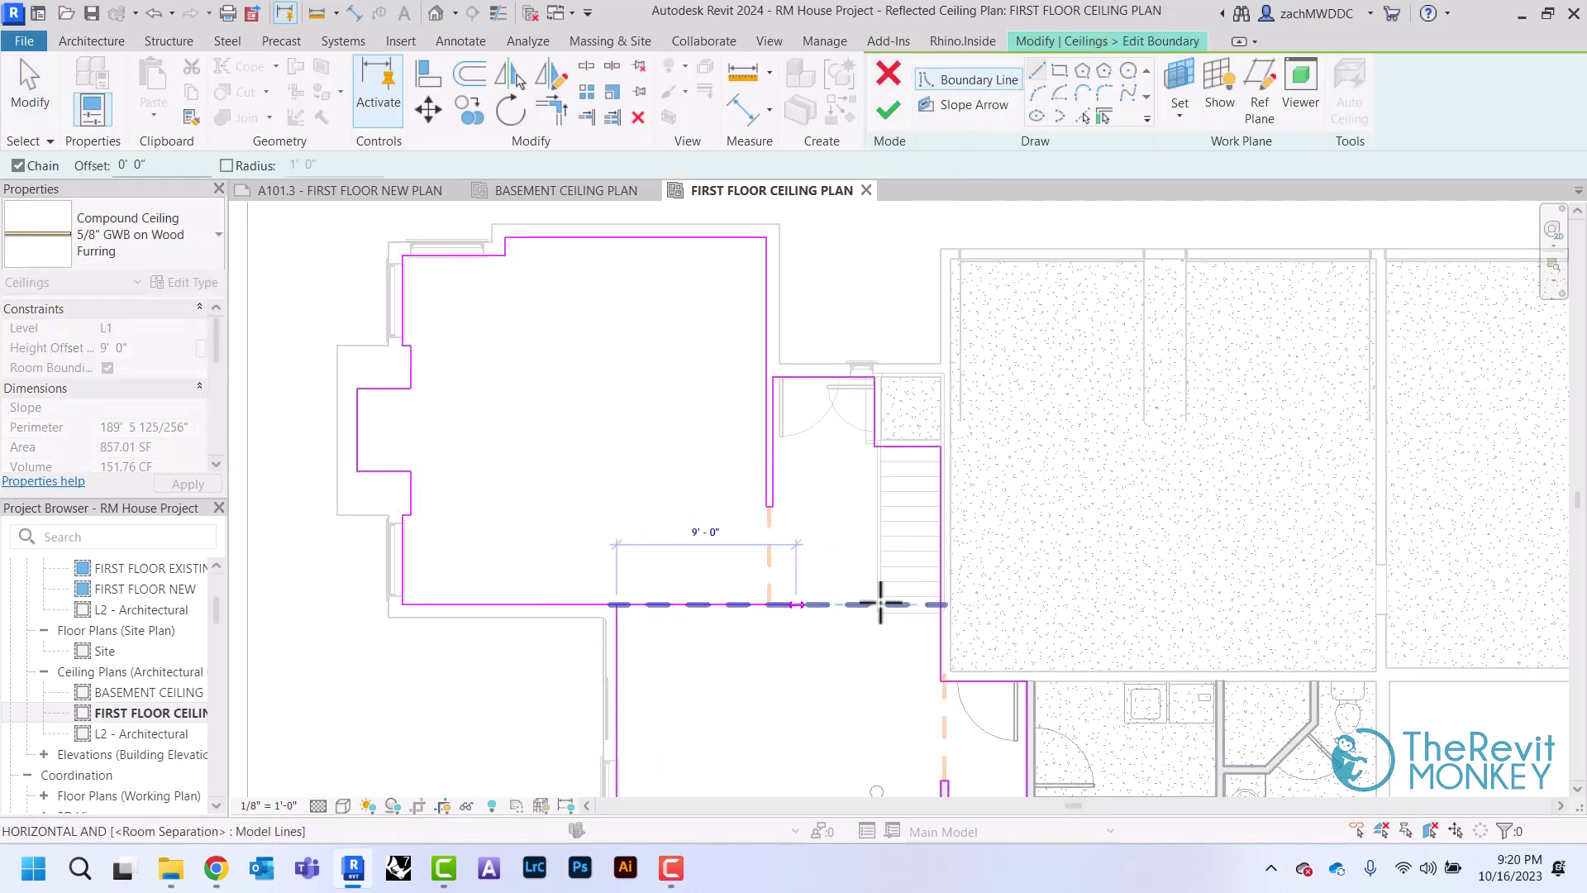
{"action": "left_click", "coordinate": [769, 604]}
Cancel the running boundary line command.
{"action": "scroll", "coordinate": [765, 506], "scroll_direction": "up", "scroll_amount": 4}
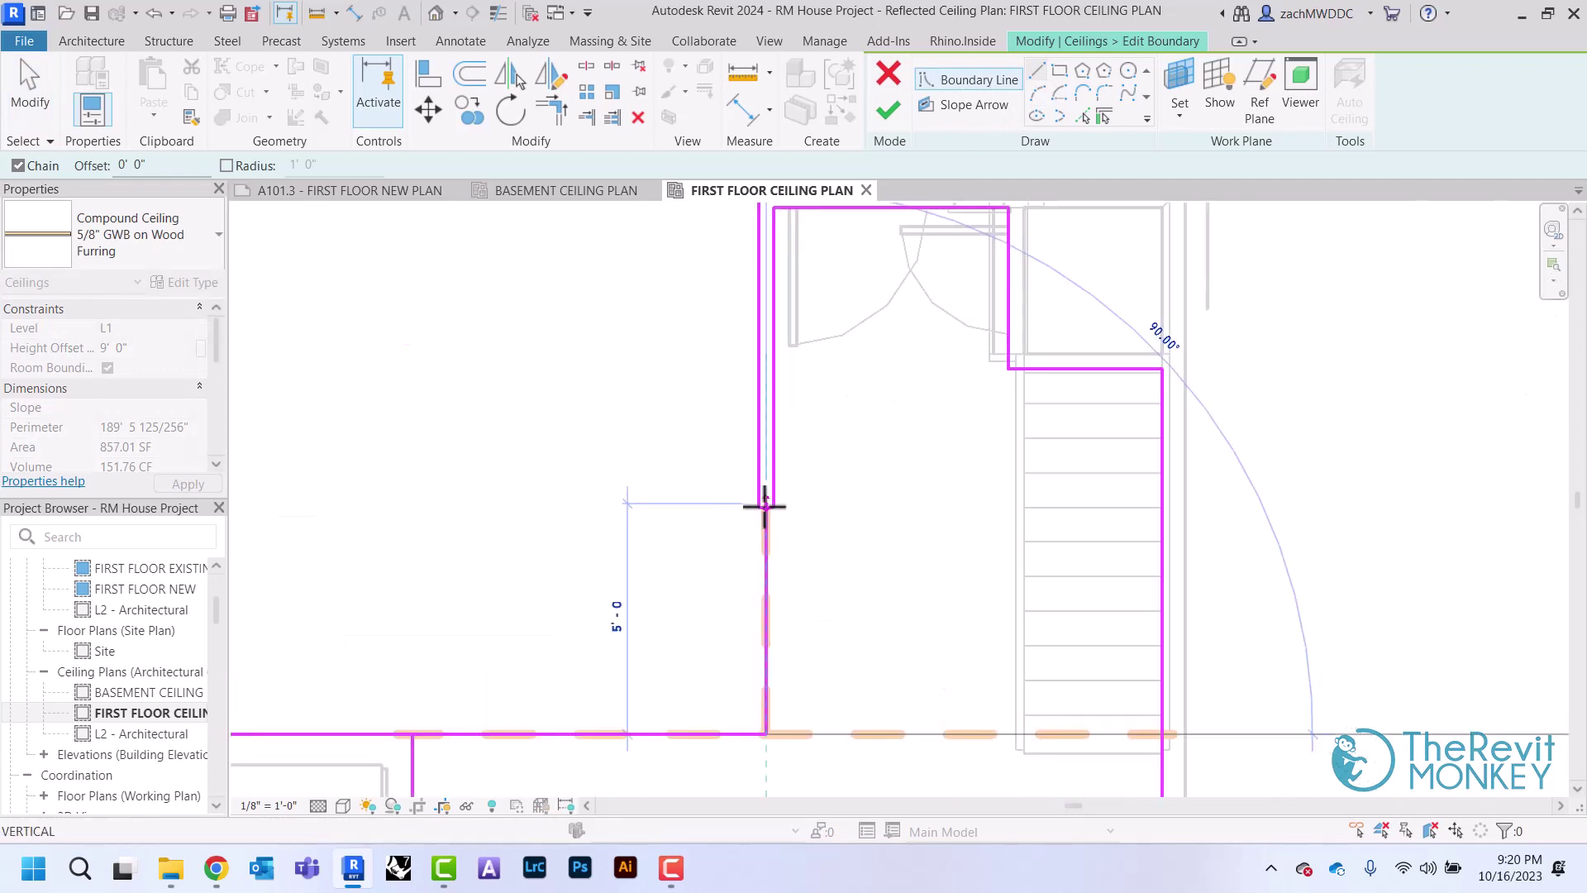
{"action": "right_click", "coordinate": [708, 488]}
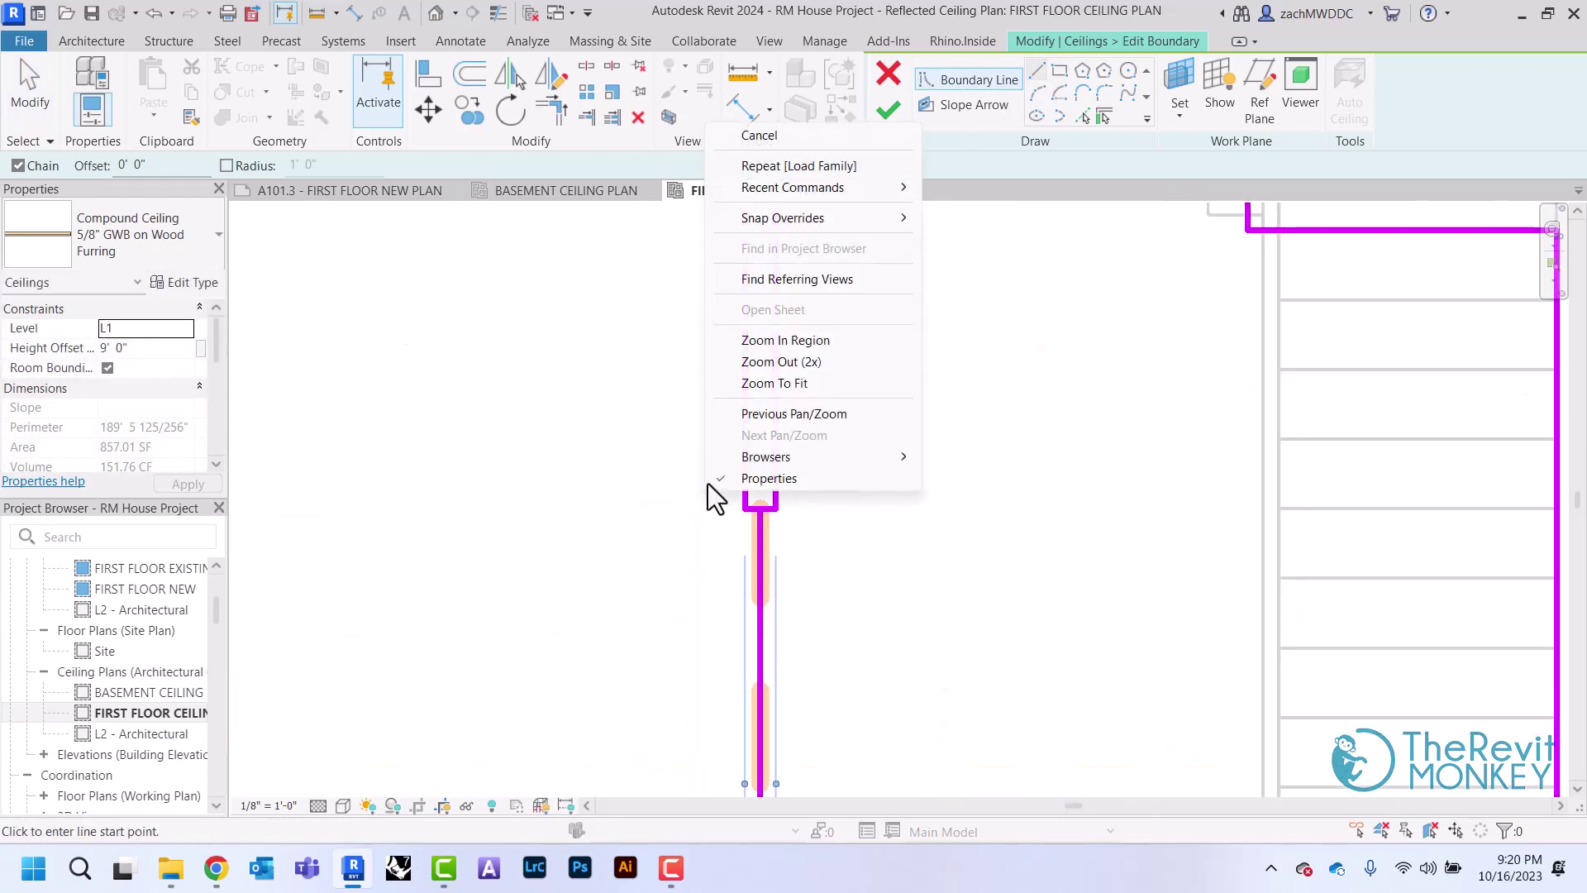
{"action": "left_click", "coordinate": [752, 147]}
{"action": "right_click", "coordinate": [686, 162]}
{"action": "left_click", "coordinate": [710, 178]}
{"action": "scroll", "coordinate": [627, 364], "scroll_direction": "down", "scroll_amount": 3}
{"action": "right_click", "coordinate": [641, 380]}
{"action": "left_click", "coordinate": [643, 385]}
Check the sketch lines by the stair room, then window-delete the left room's boundary lines.
{"action": "left_click", "coordinate": [732, 378]}
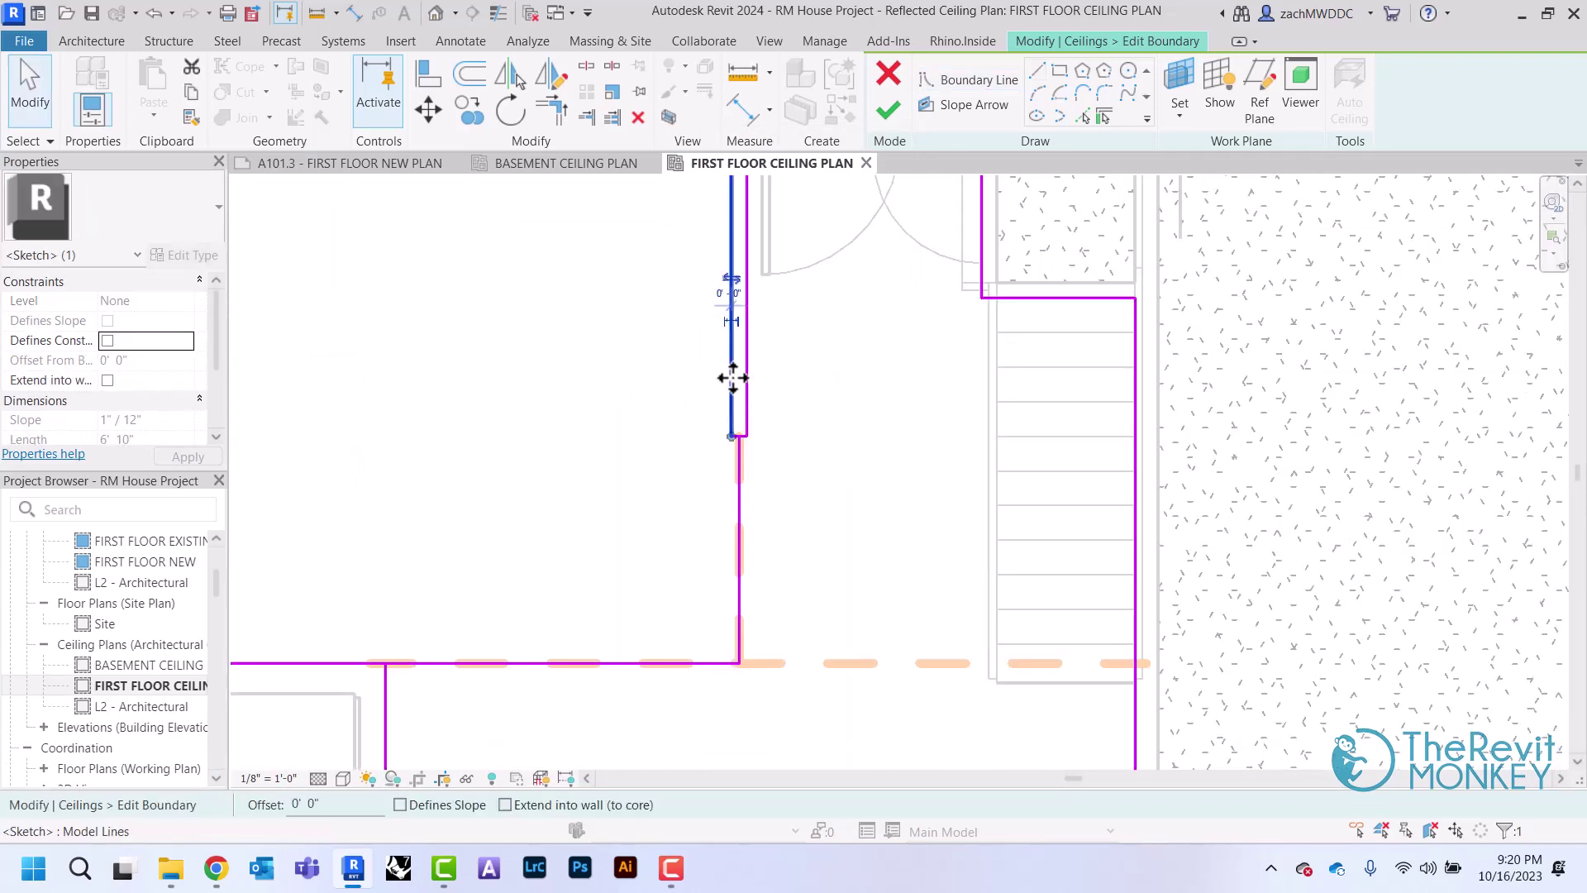
{"action": "left_click", "coordinate": [726, 435]}
{"action": "scroll", "coordinate": [725, 434], "scroll_direction": "up", "scroll_amount": 2}
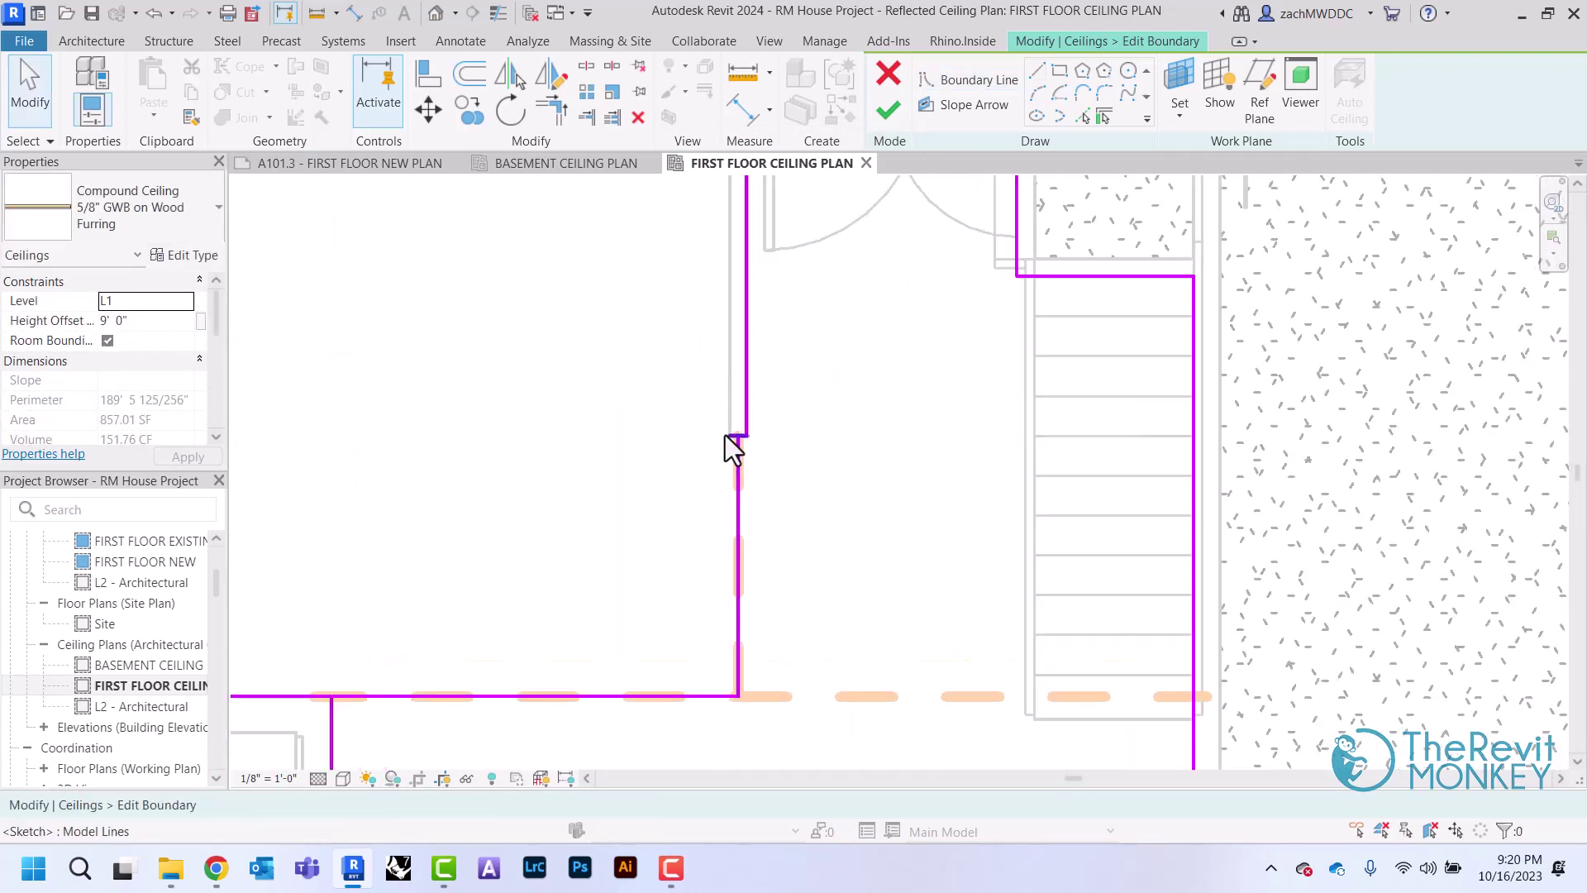
{"action": "scroll", "coordinate": [725, 435], "scroll_direction": "down", "scroll_amount": 4}
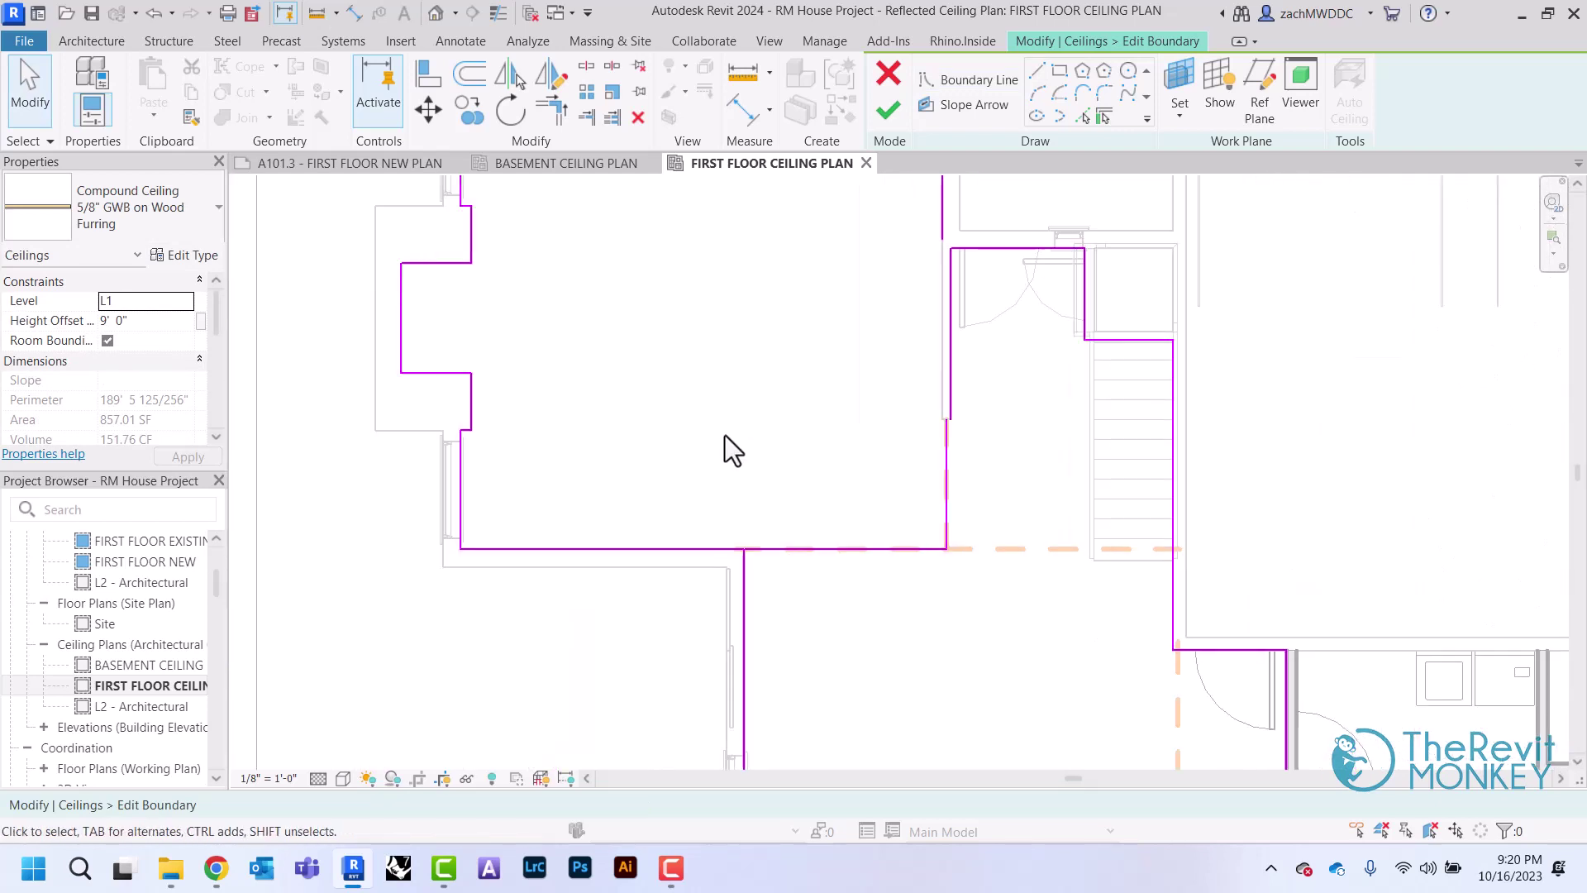
{"action": "left_click", "coordinate": [679, 550]}
{"action": "left_click", "coordinate": [628, 487]}
{"action": "scroll", "coordinate": [543, 370], "scroll_direction": "down", "scroll_amount": 3}
{"action": "mouse_move", "coordinate": [428, 216]}
{"action": "left_mouse_down"}
{"action": "mouse_move", "coordinate": [653, 488]}
{"action": "mouse_move", "coordinate": [664, 512]}
{"action": "mouse_move", "coordinate": [642, 542]}
{"action": "left_mouse_up"}
{"action": "key", "text": "Delete"}
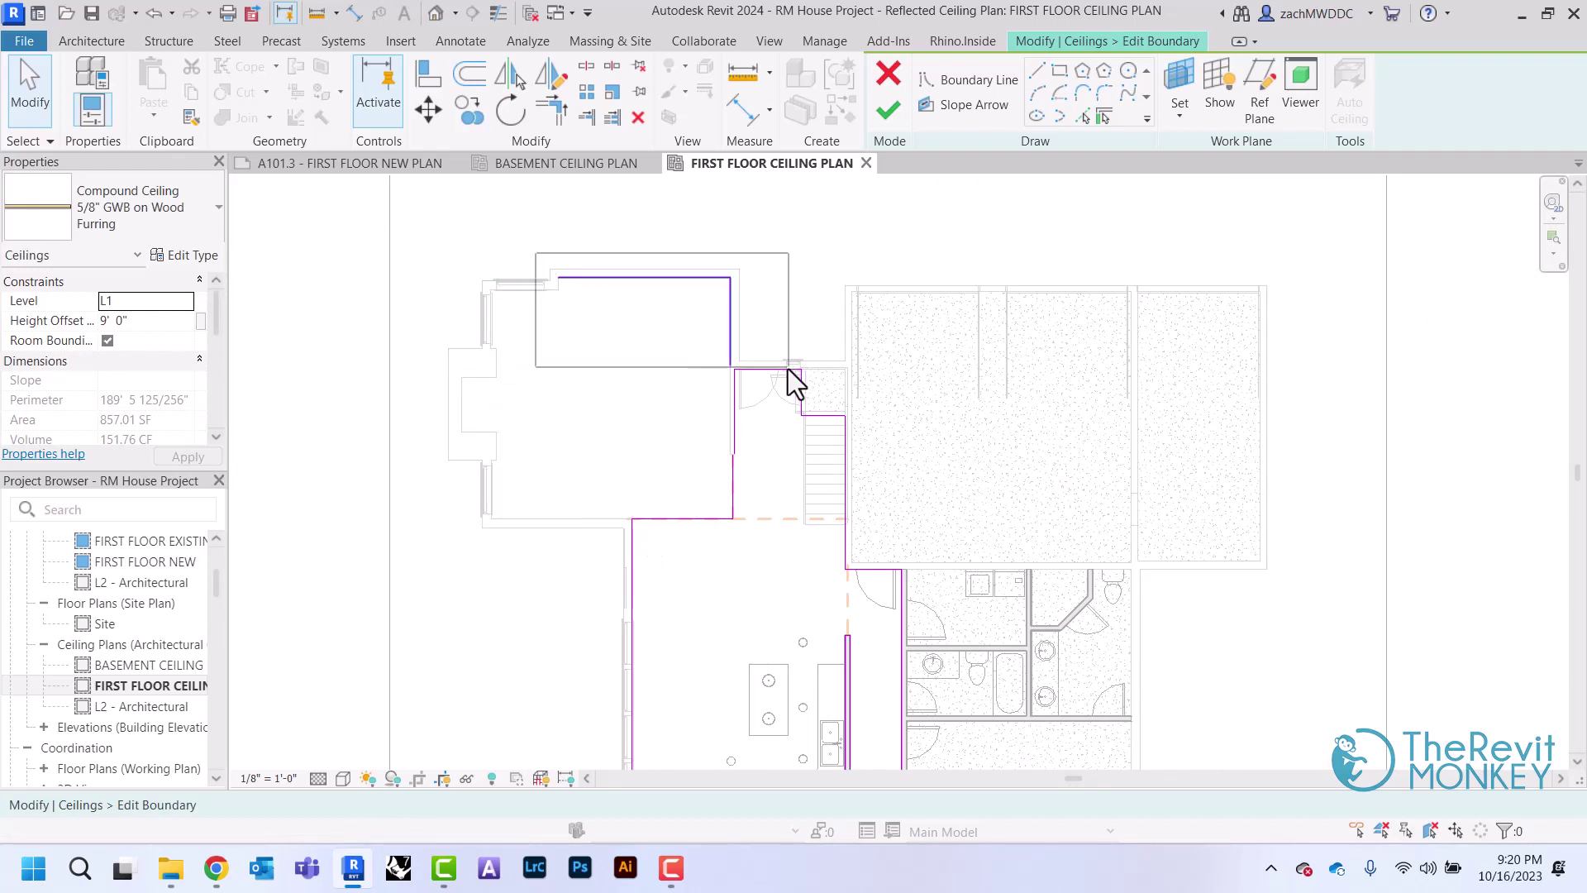
Move the stair-wall boundary line to the wall endpoint and draw a short line closing the loop.
{"action": "scroll", "coordinate": [786, 368], "scroll_direction": "up", "scroll_amount": 3}
{"action": "scroll", "coordinate": [787, 369], "scroll_direction": "up", "scroll_amount": 2}
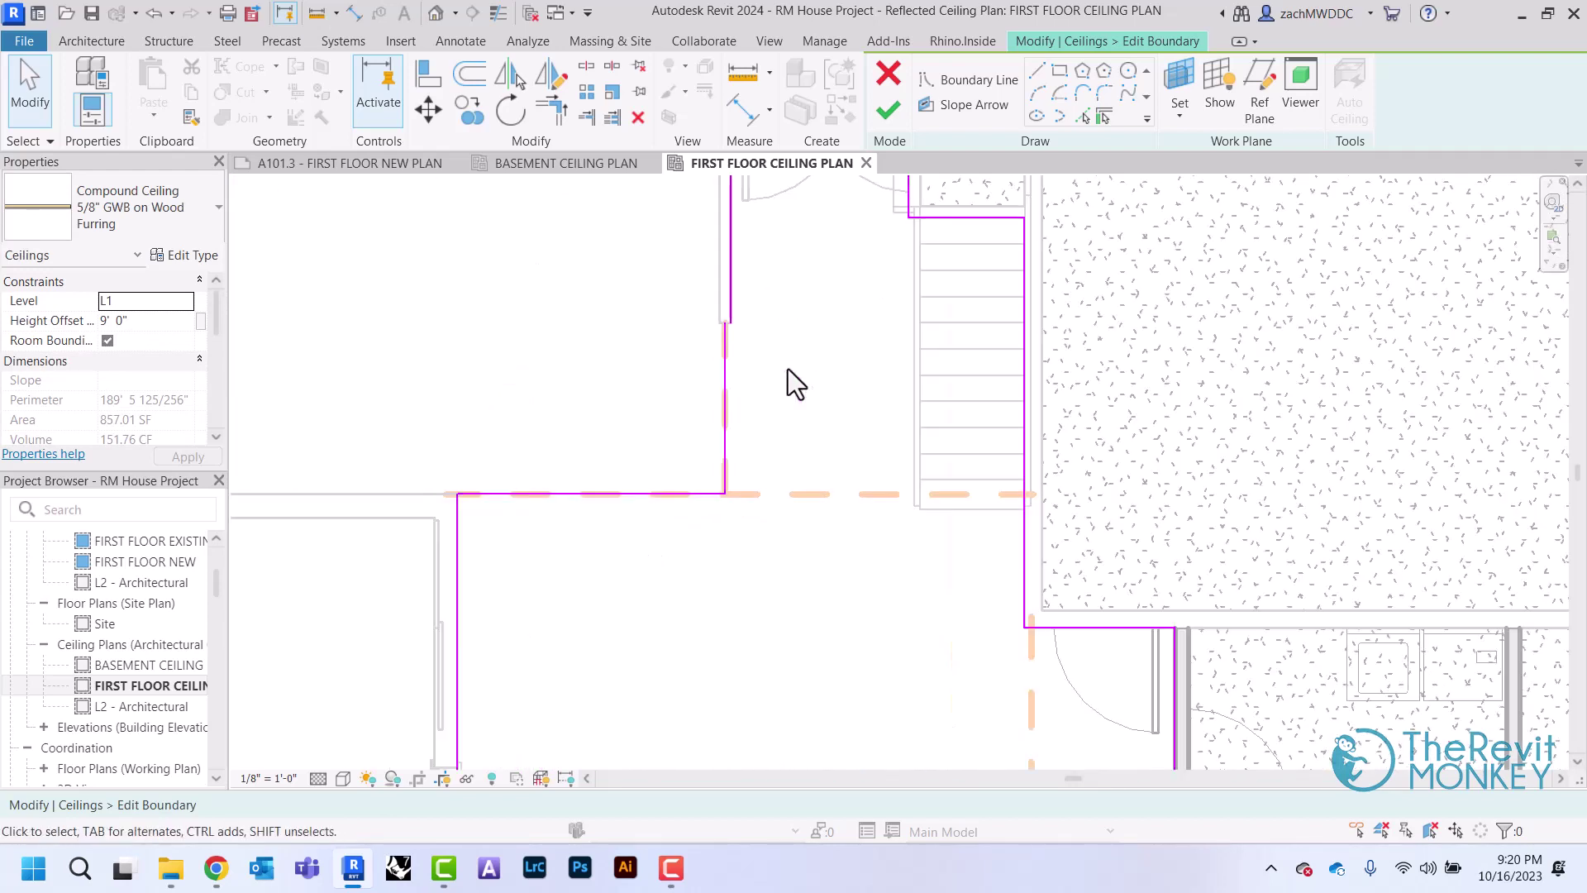
{"action": "scroll", "coordinate": [787, 369], "scroll_direction": "up", "scroll_amount": 2}
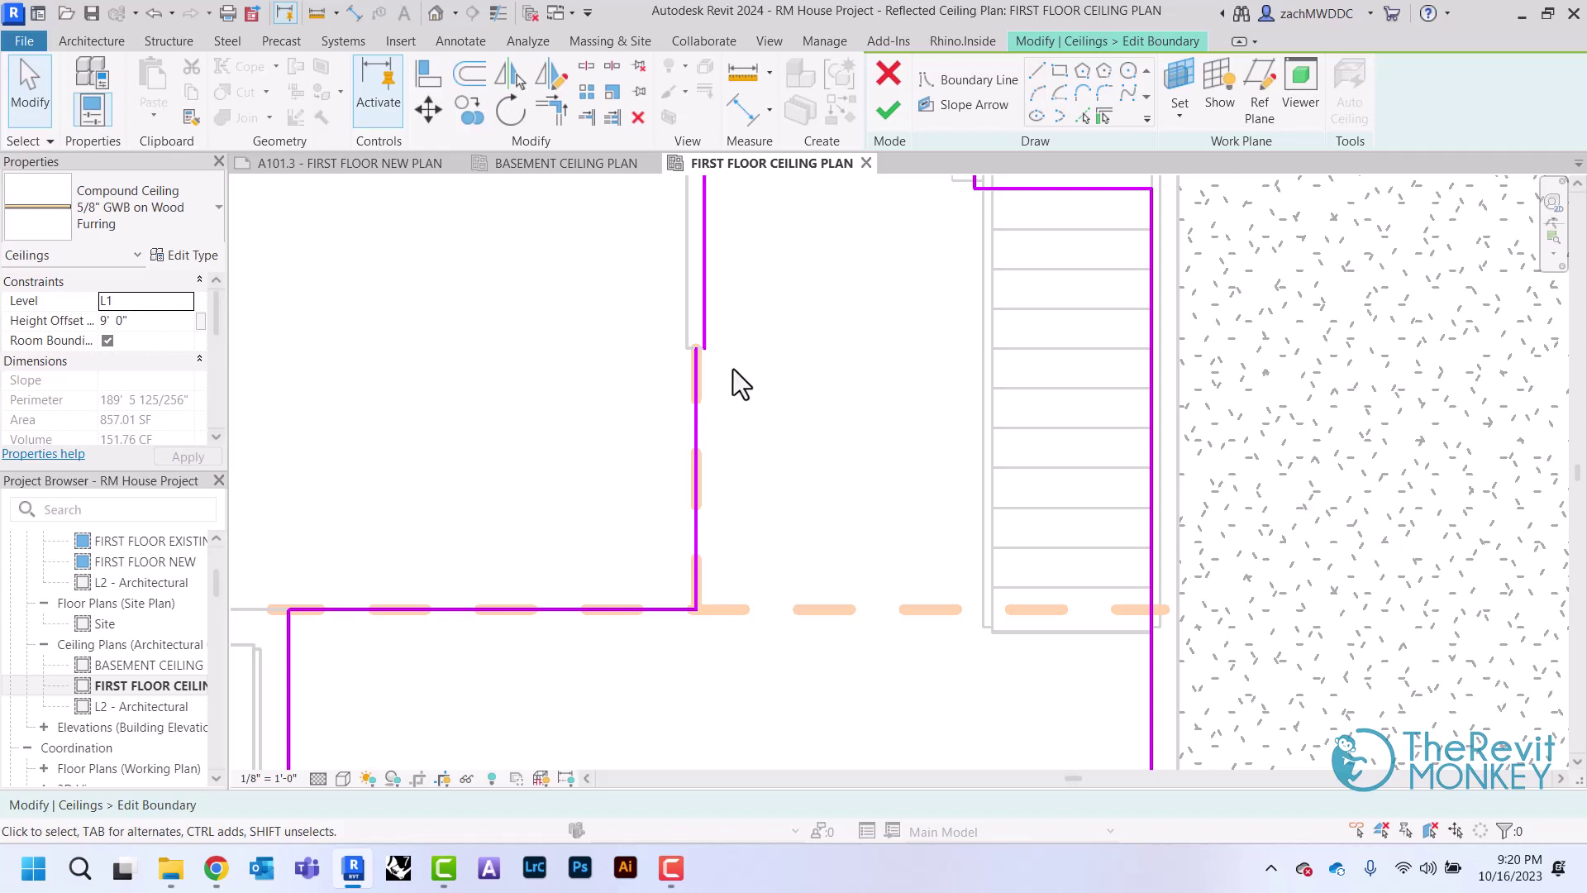
{"action": "left_click", "coordinate": [697, 369]}
{"action": "scroll", "coordinate": [696, 368], "scroll_direction": "up", "scroll_amount": 4}
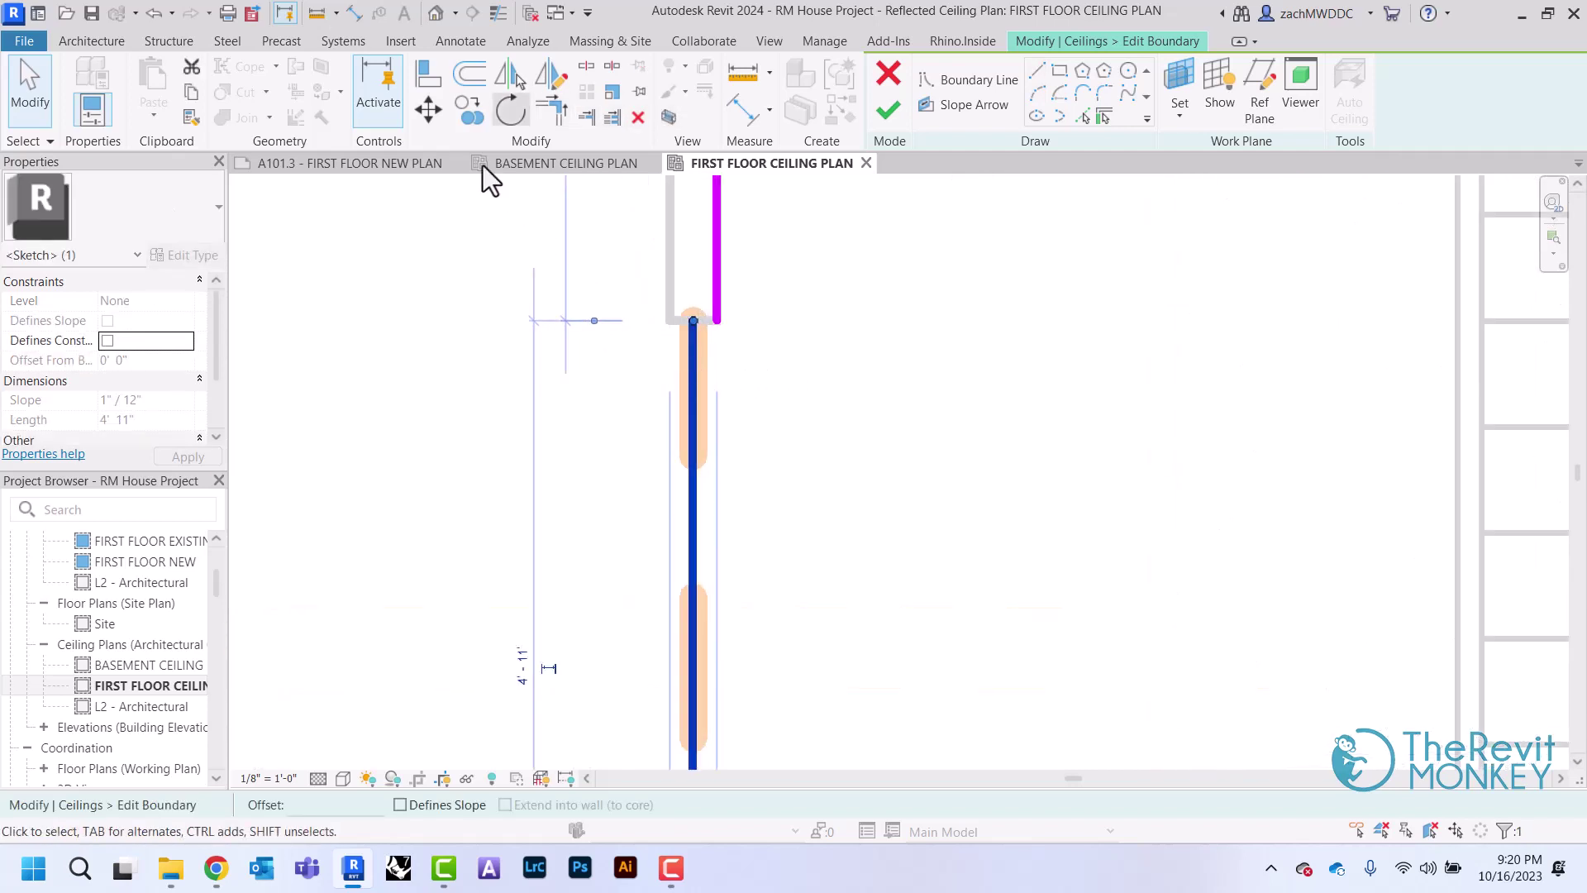
{"action": "left_click", "coordinate": [428, 108]}
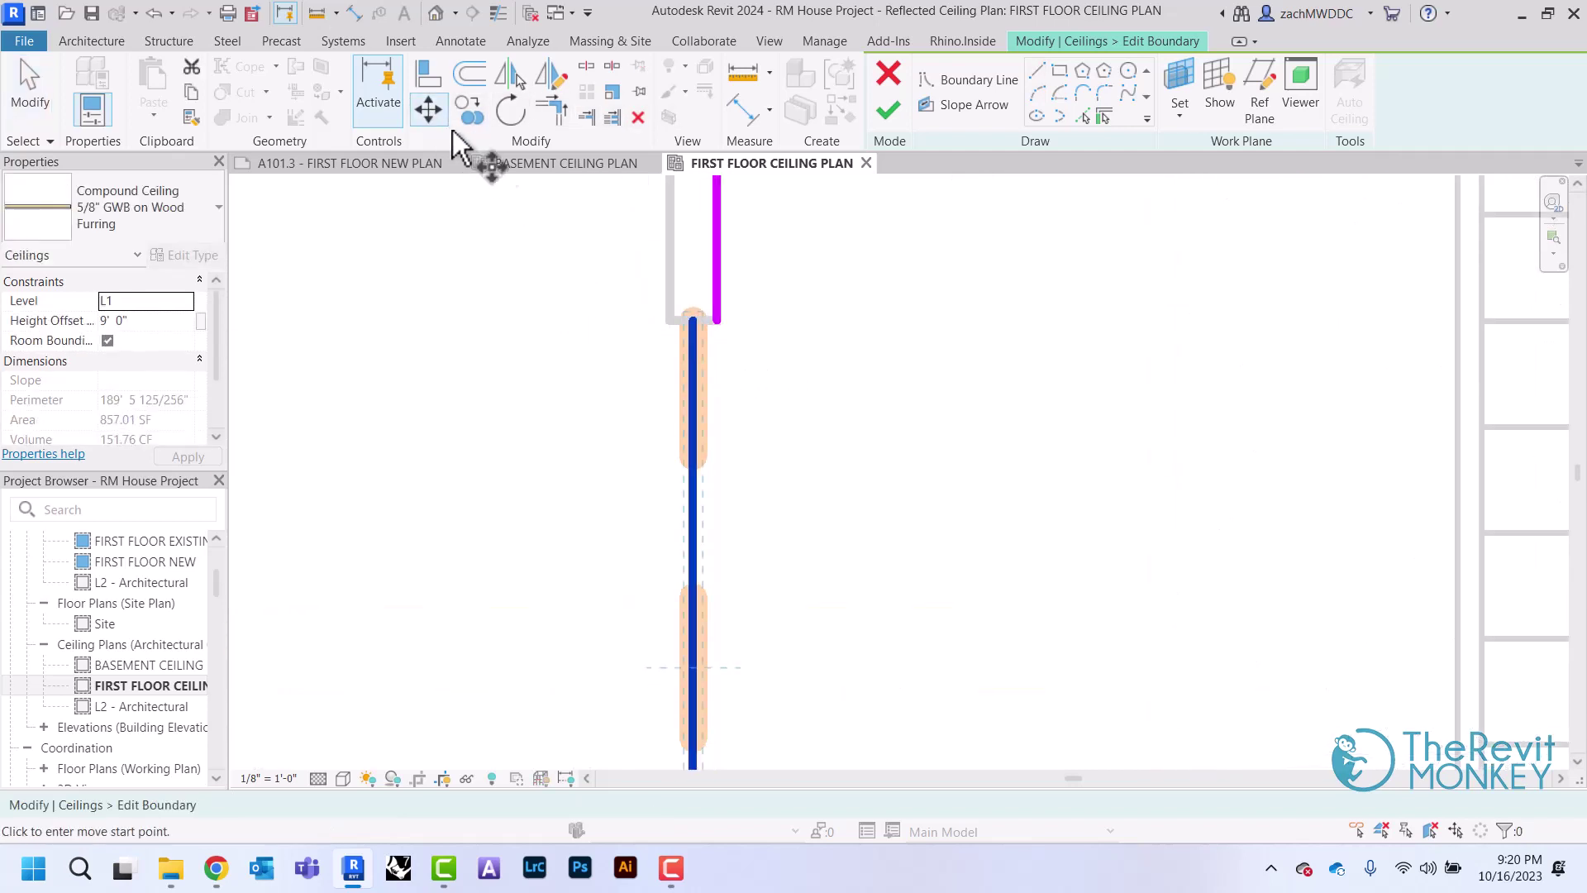
{"action": "left_click", "coordinate": [672, 321]}
{"action": "left_click", "coordinate": [1038, 77]}
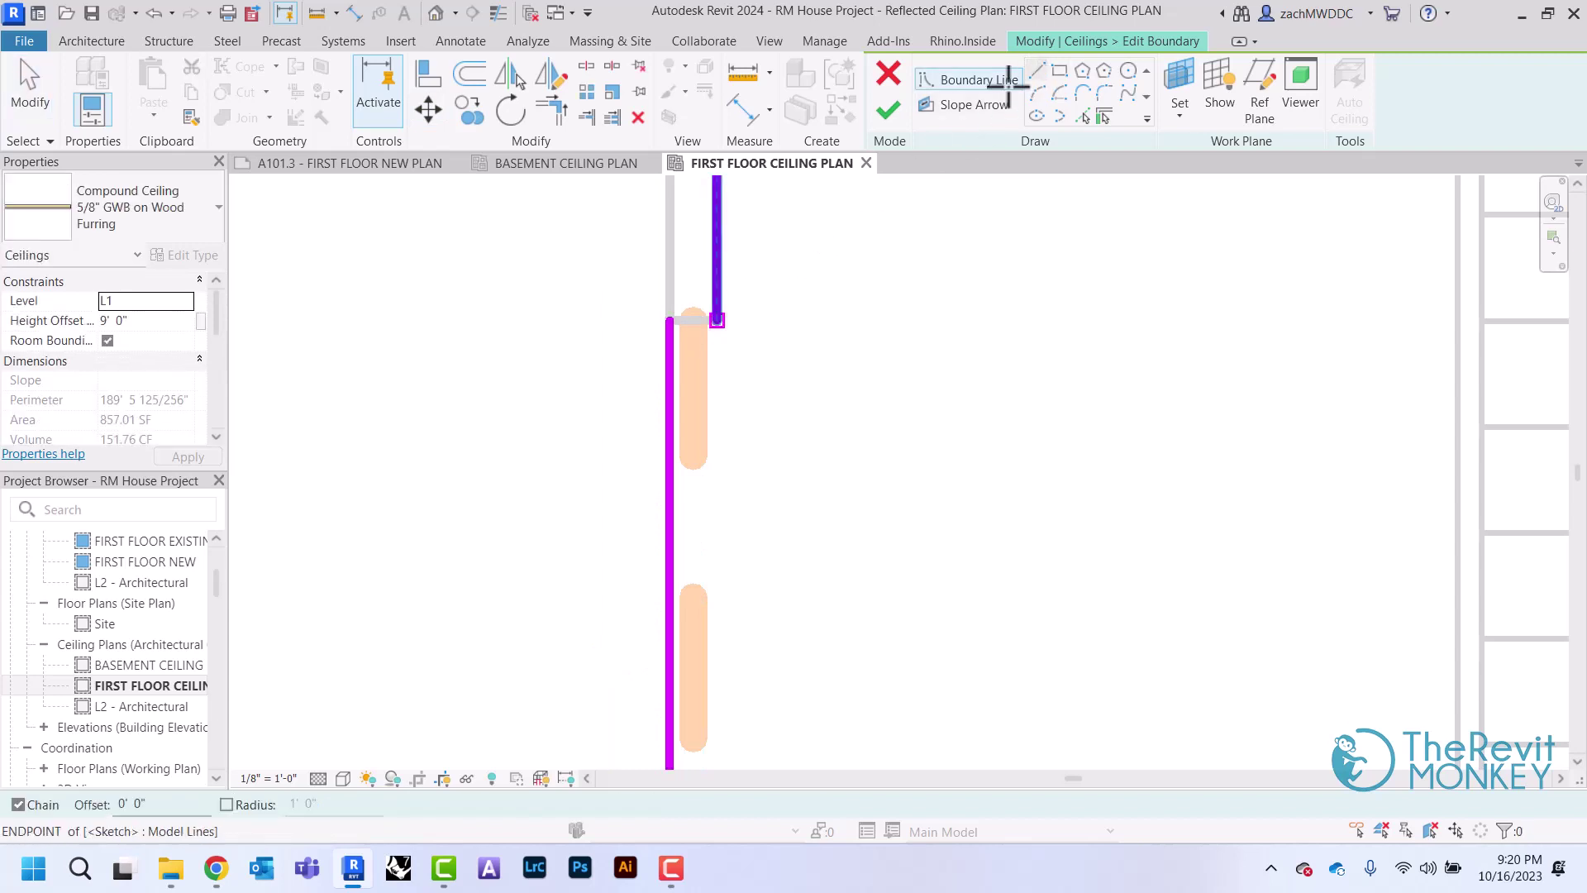
{"action": "left_click", "coordinate": [670, 320]}
{"action": "left_click", "coordinate": [714, 320]}
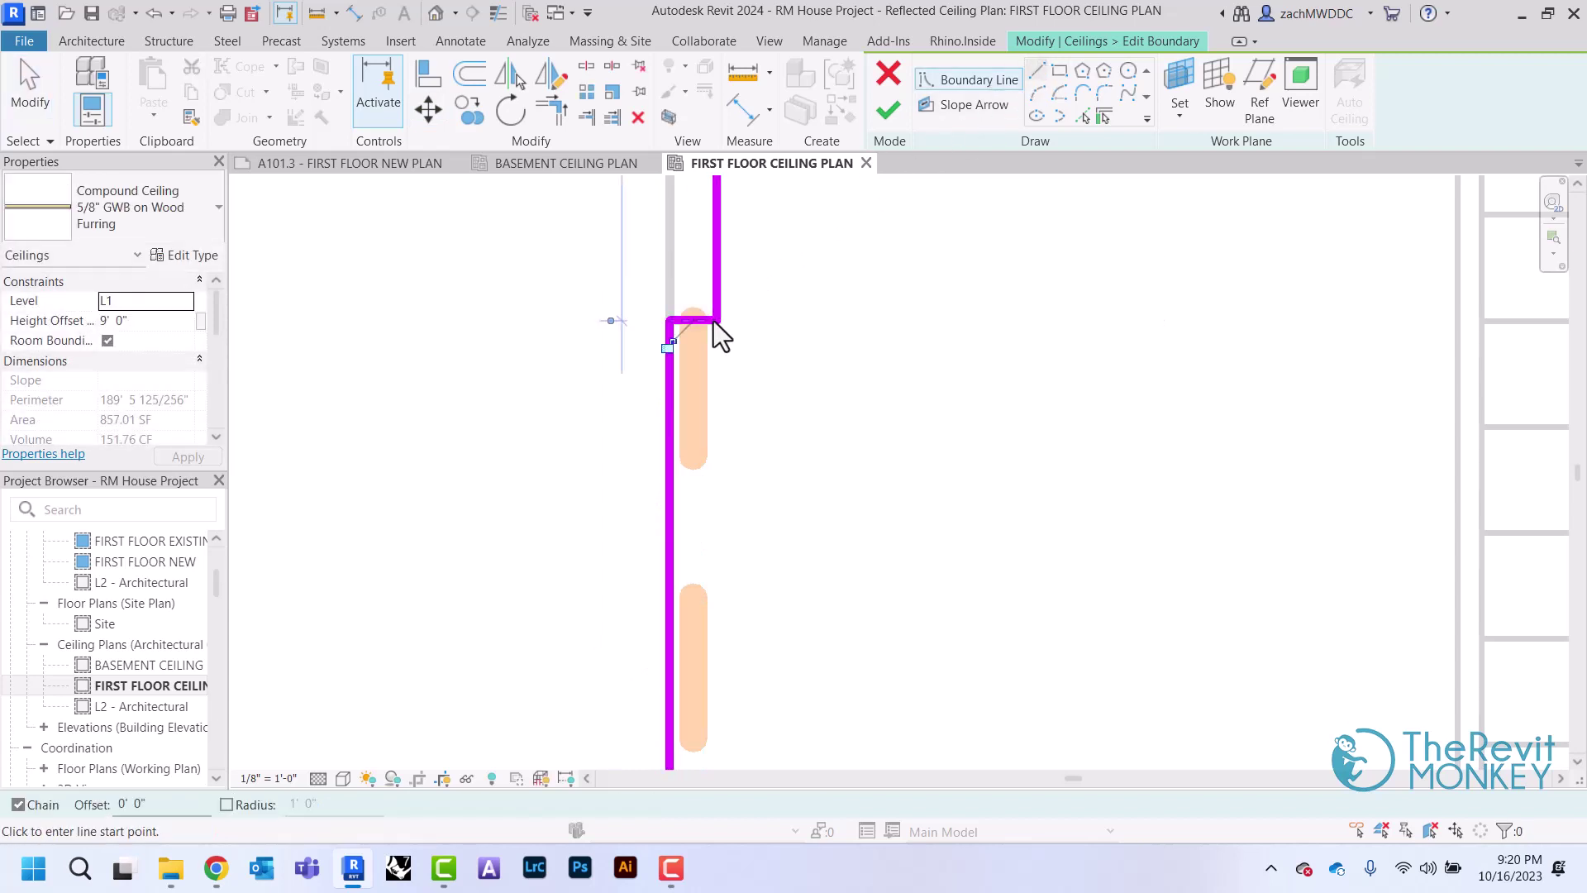
Finish the boundary edit, resolve the light-fixture hosting error, and deselect the ceiling.
{"action": "left_click", "coordinate": [888, 111]}
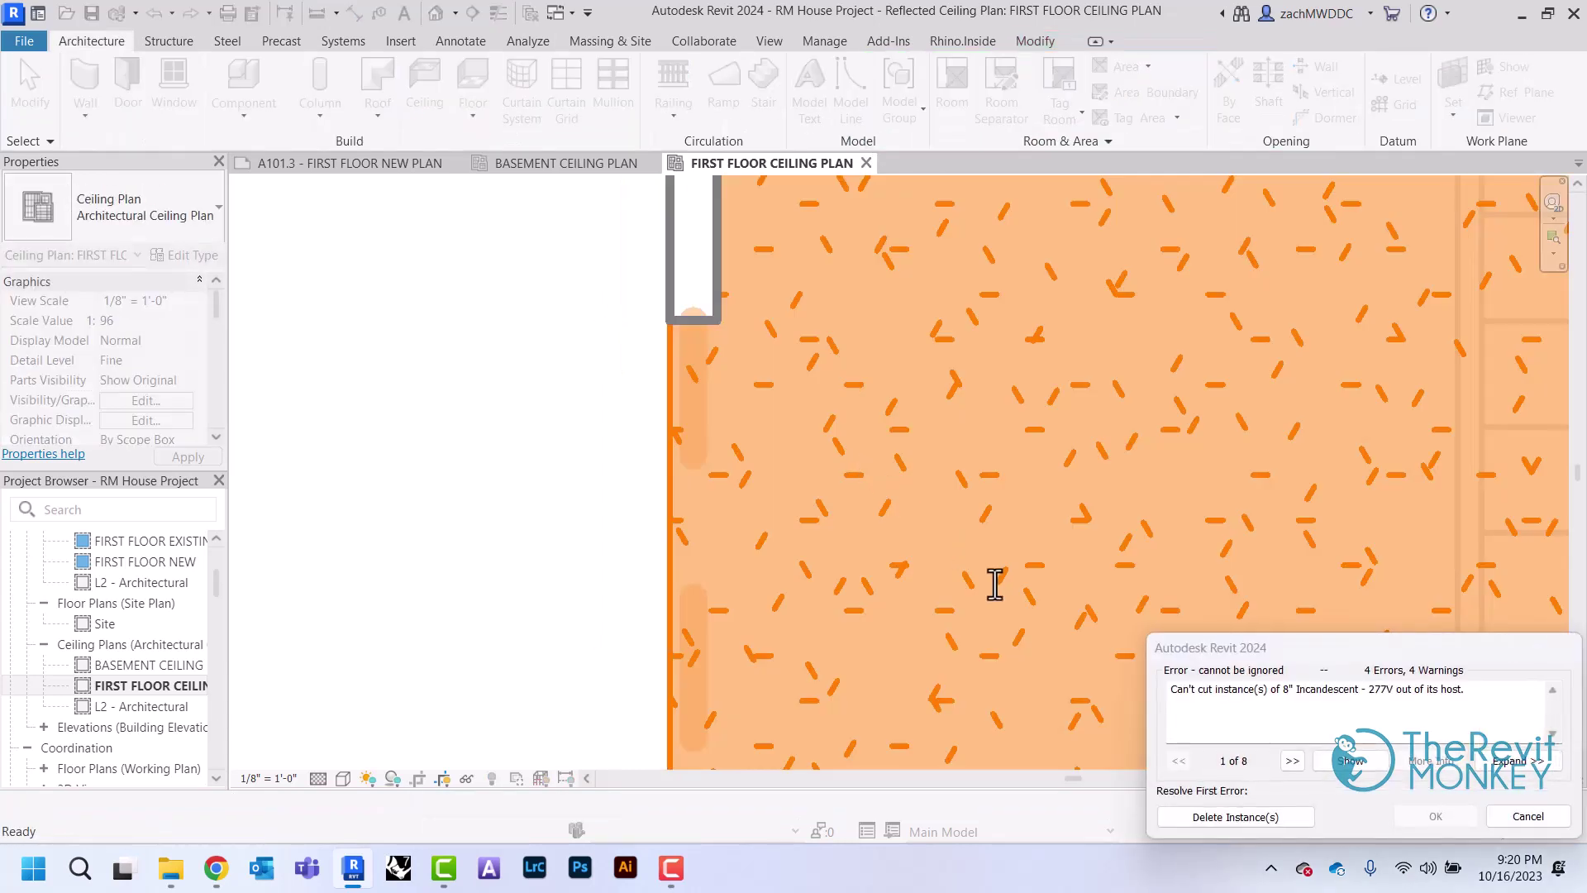
{"action": "left_click", "coordinate": [1234, 816]}
{"action": "right_click", "coordinate": [533, 400]}
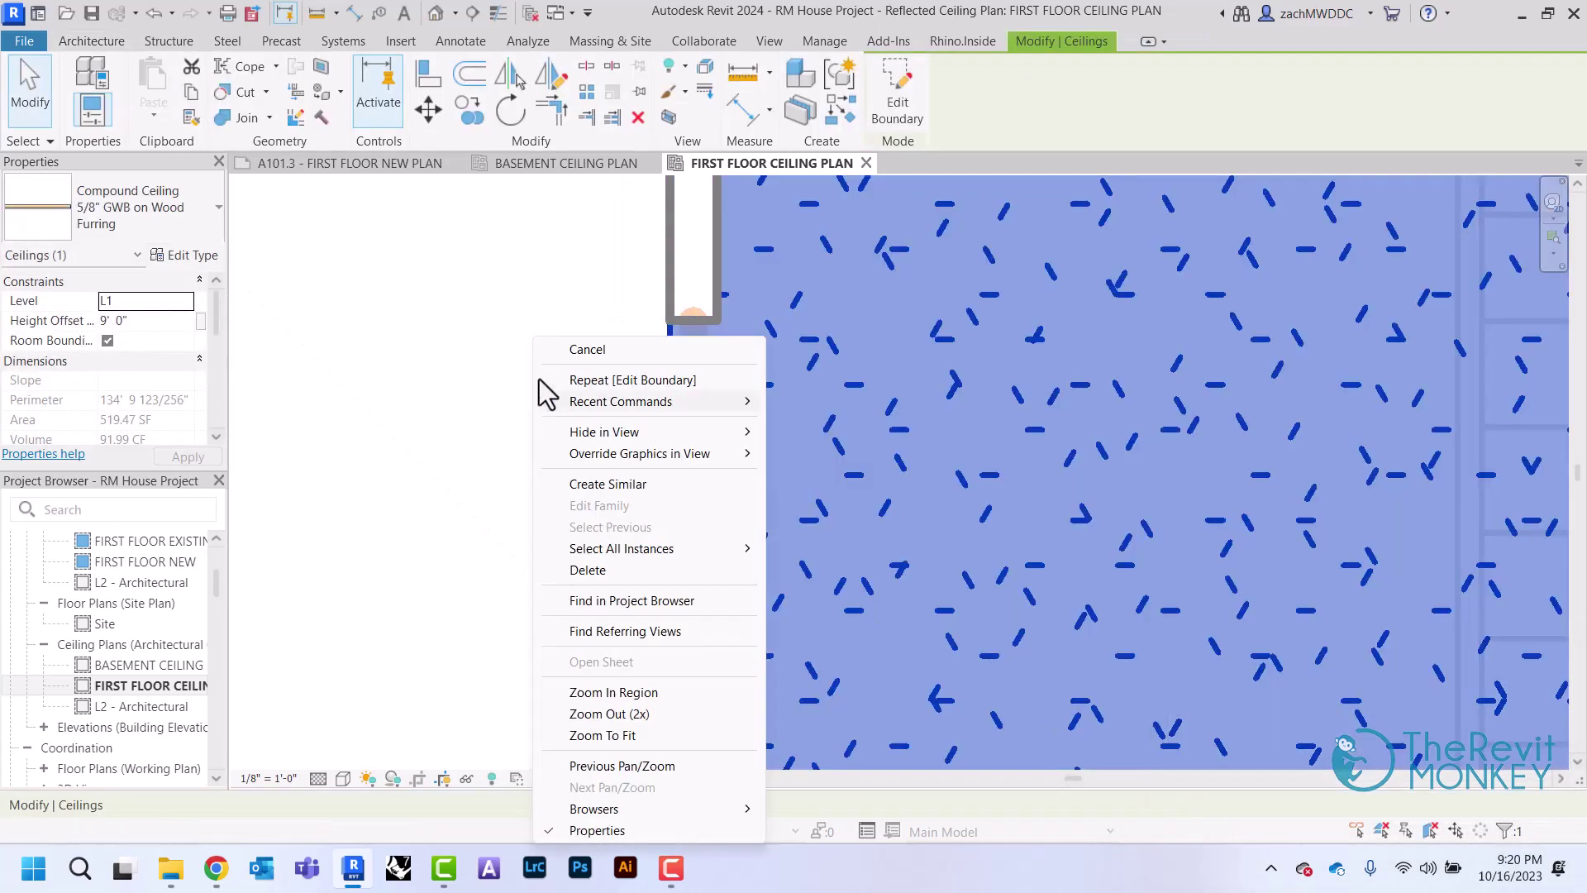
{"action": "left_click", "coordinate": [576, 349]}
Zoom out and start a new ceiling using Sketch Ceiling.
{"action": "scroll", "coordinate": [567, 344], "scroll_direction": "down", "scroll_amount": 5}
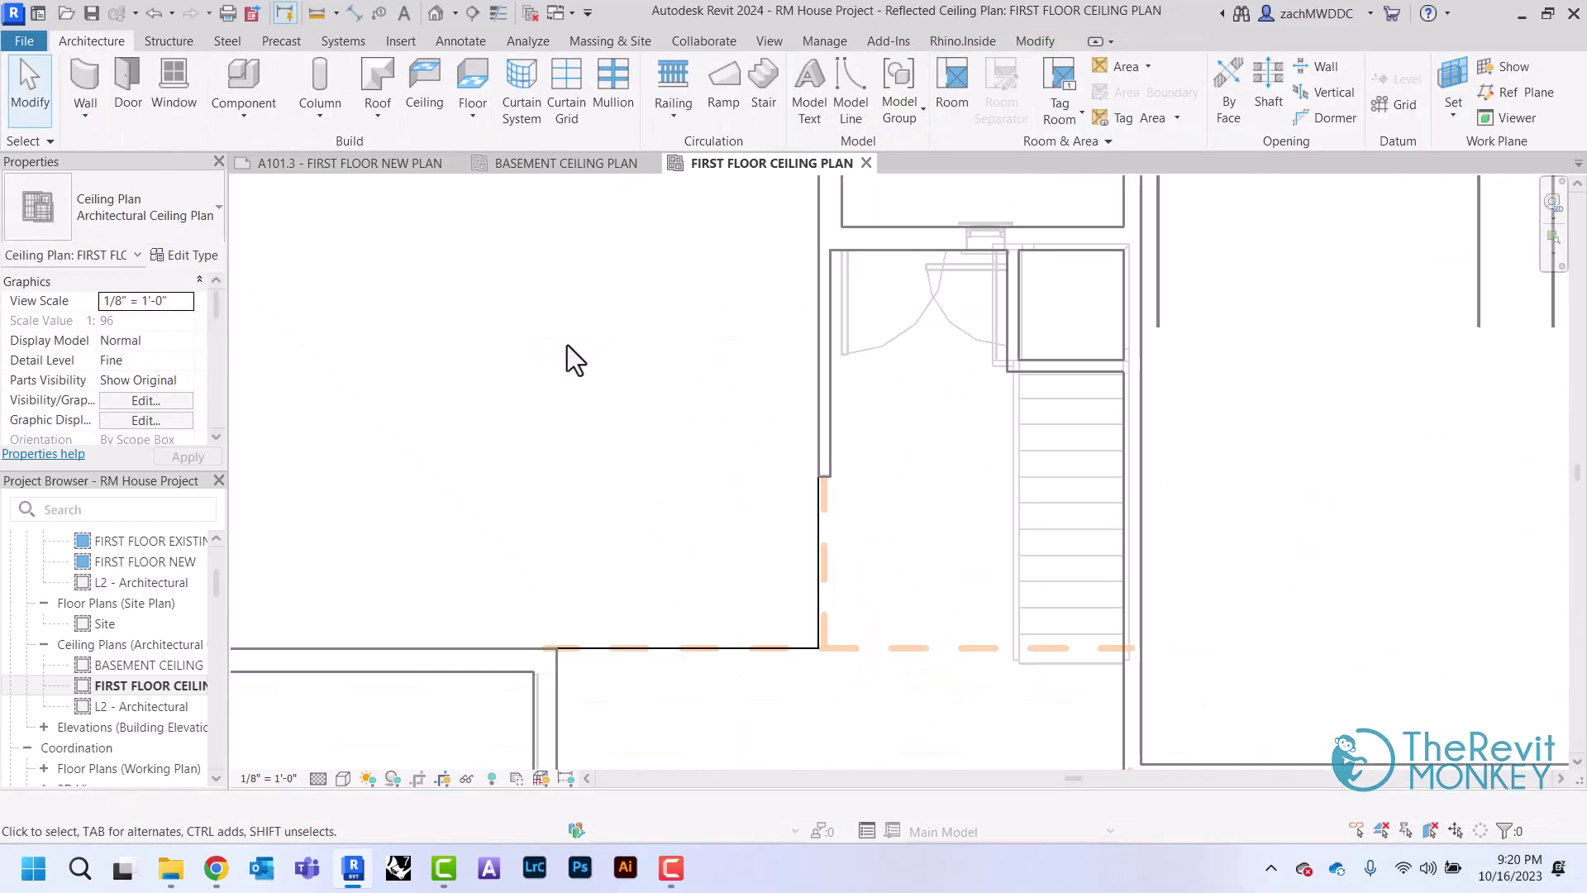
{"action": "scroll", "coordinate": [567, 345], "scroll_direction": "down", "scroll_amount": 2}
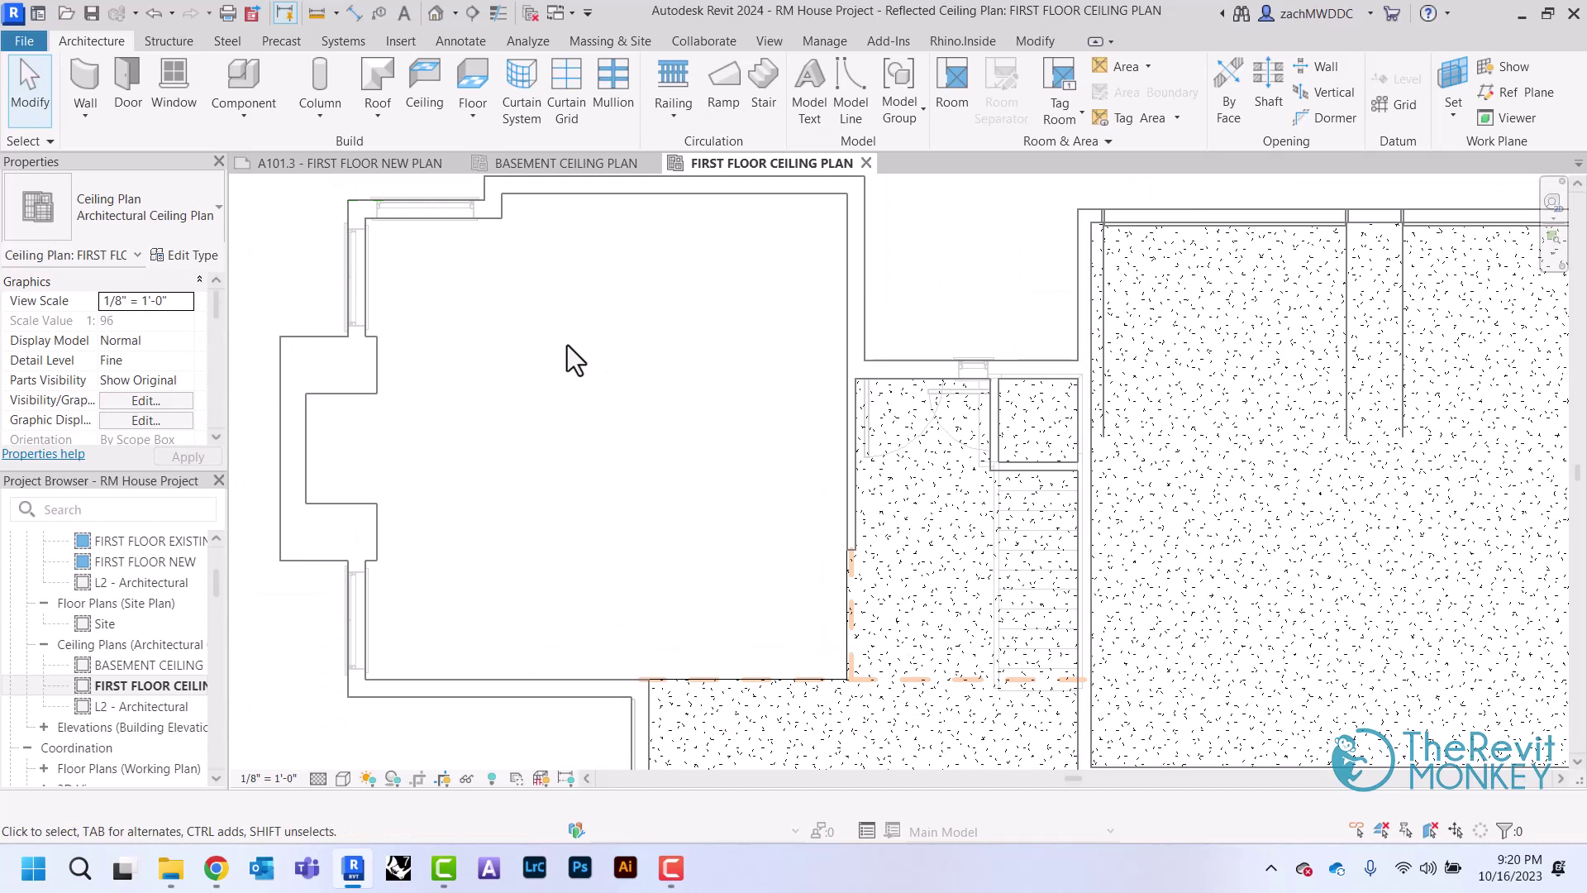
{"action": "left_click", "coordinate": [431, 89]}
{"action": "left_click", "coordinate": [954, 83]}
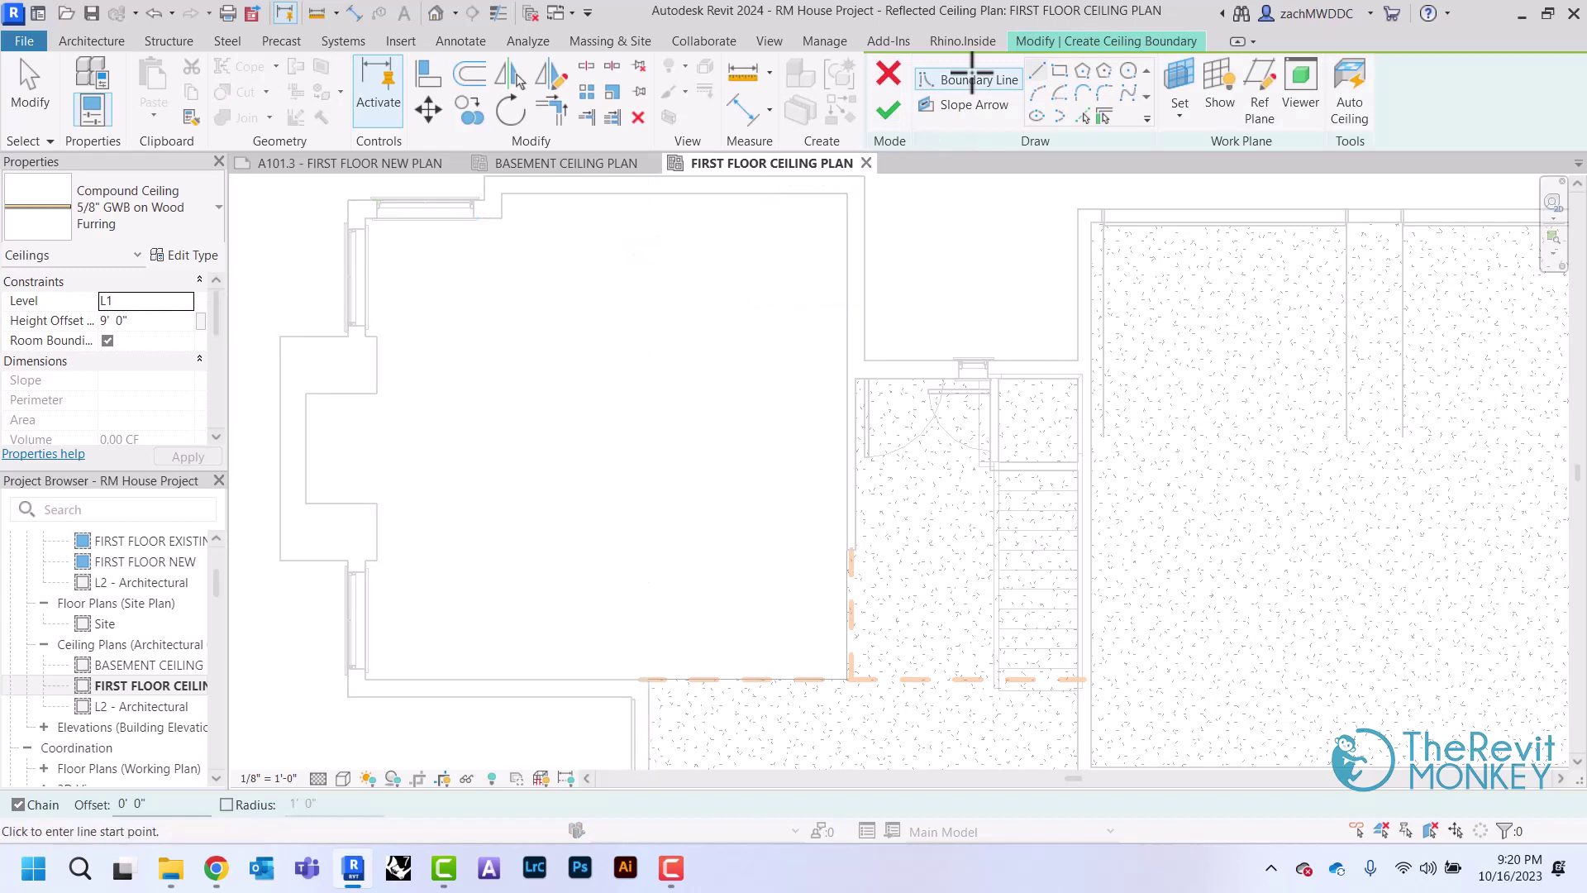
Sketch the boundary around the whole left room, including the short wall jog at the top.
{"action": "left_click", "coordinate": [366, 678]}
{"action": "left_click", "coordinate": [847, 679]}
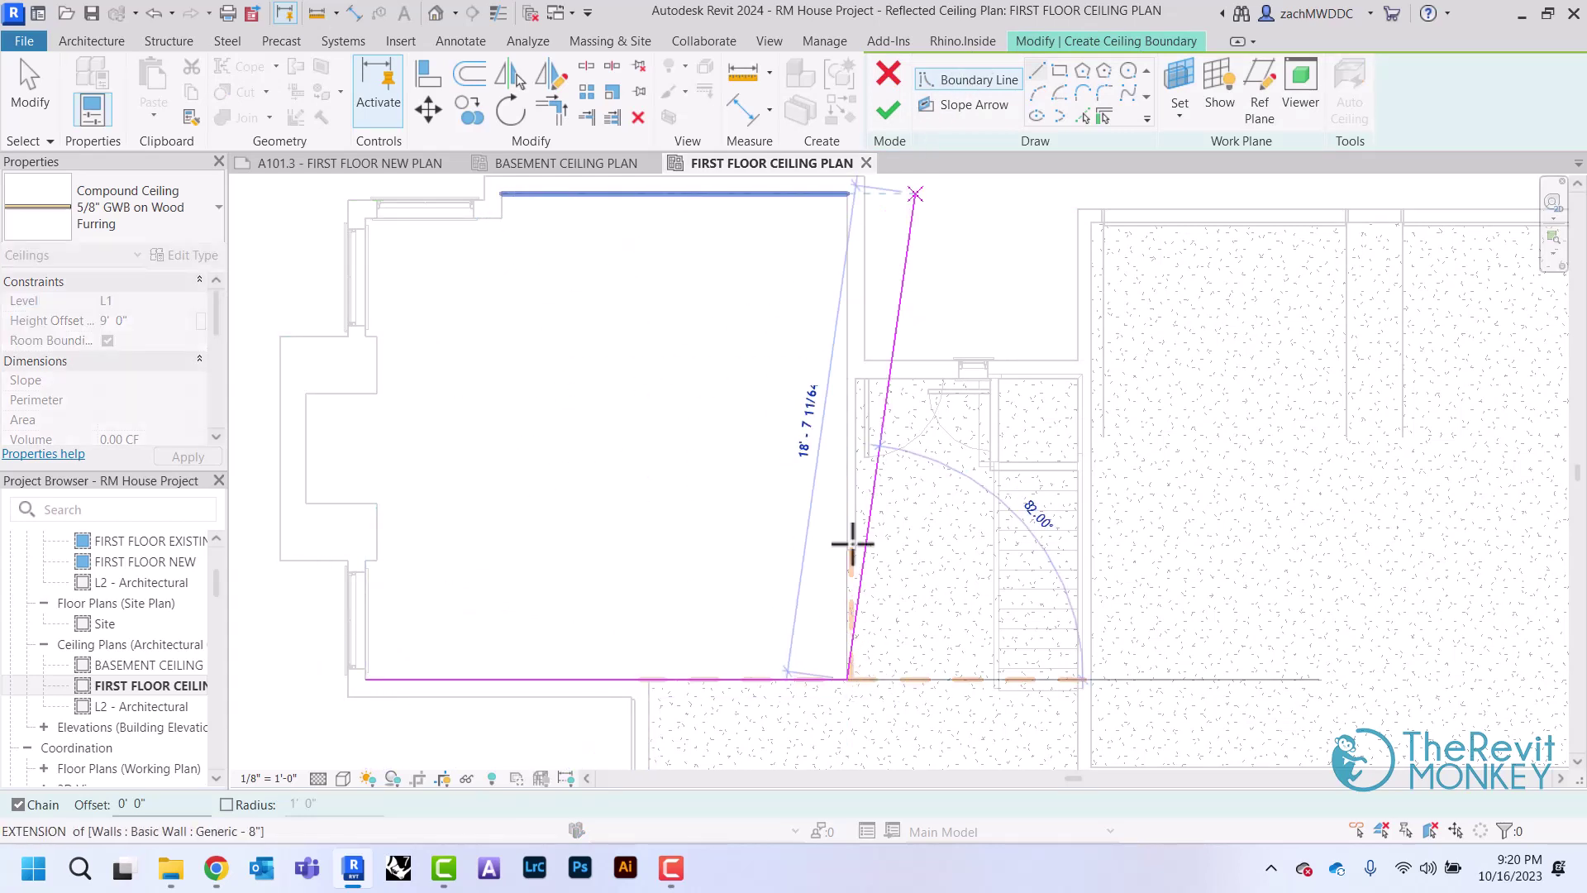
{"action": "left_click", "coordinate": [847, 194]}
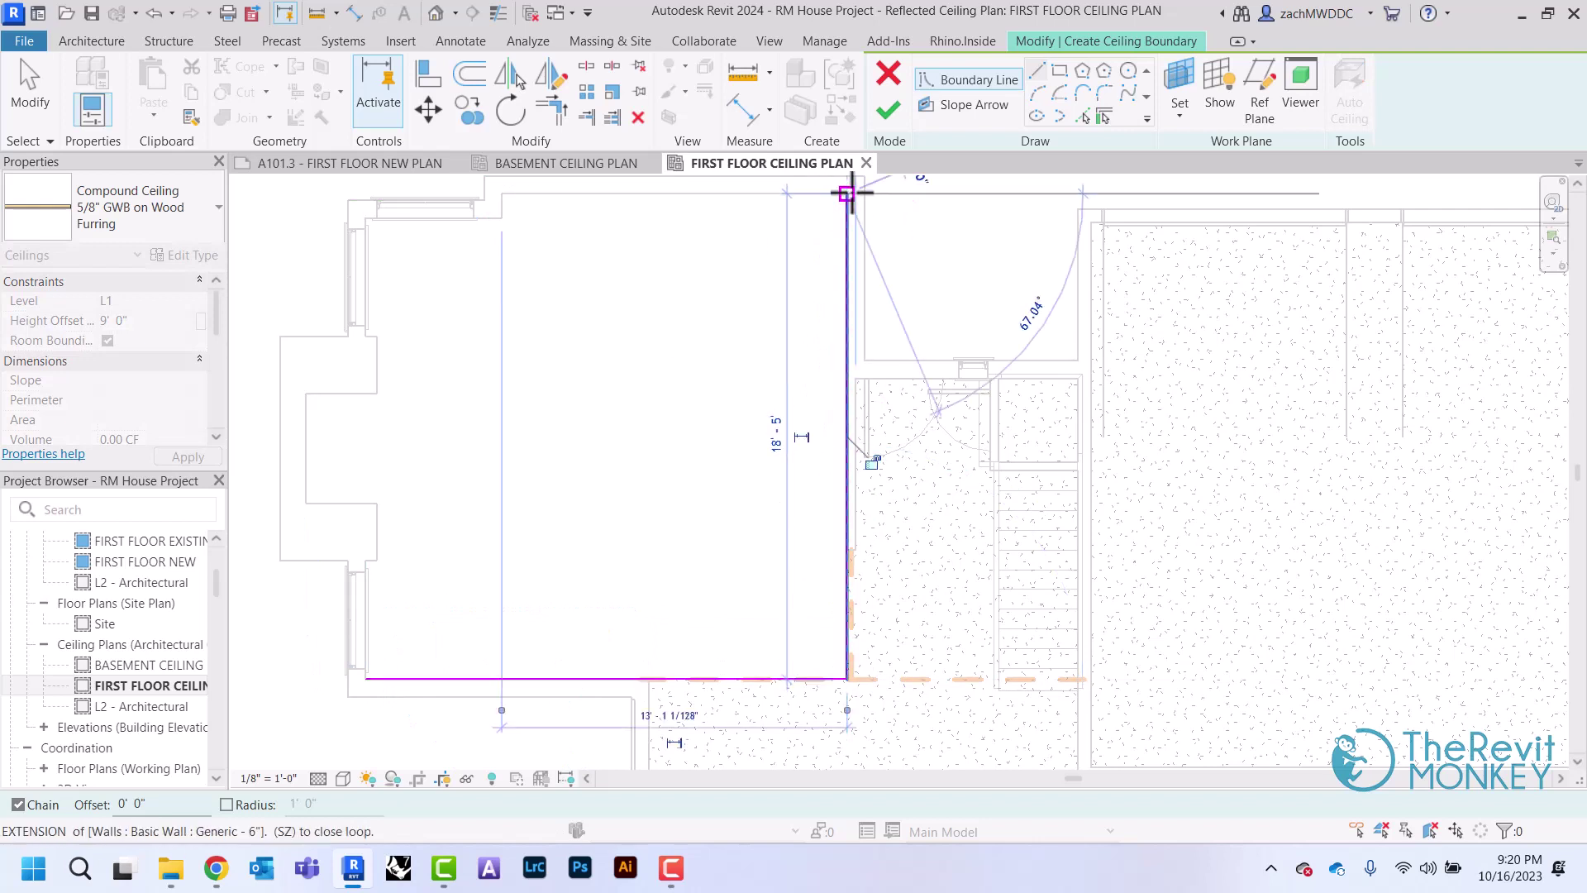
{"action": "left_click", "coordinate": [501, 194]}
{"action": "left_click", "coordinate": [502, 217]}
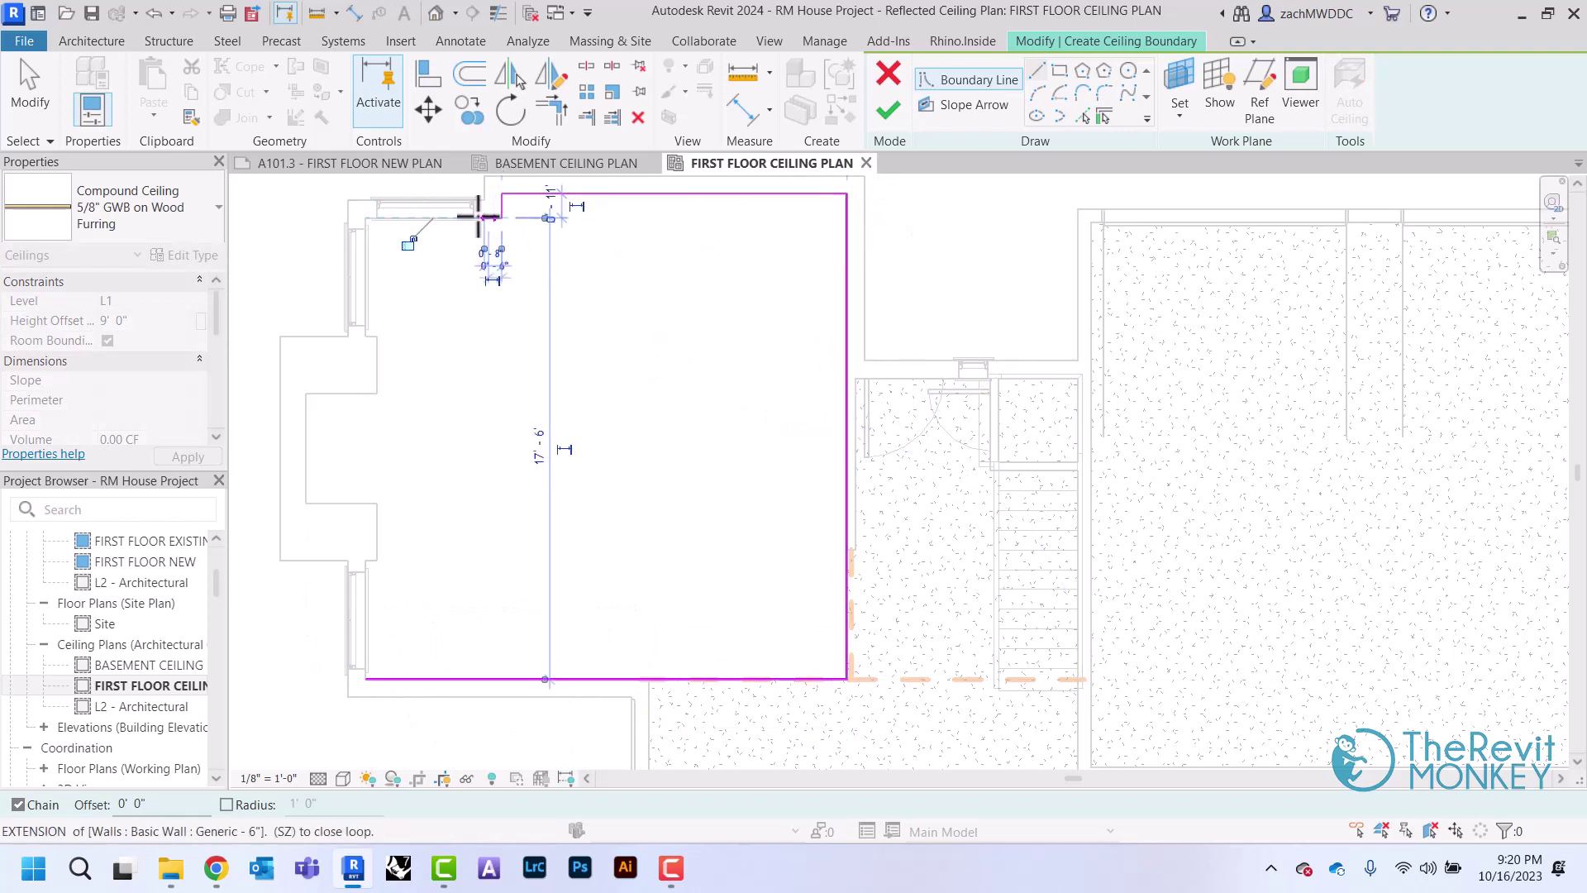
{"action": "left_click", "coordinate": [364, 218]}
{"action": "left_click", "coordinate": [365, 679]}
{"action": "right_click", "coordinate": [519, 275]}
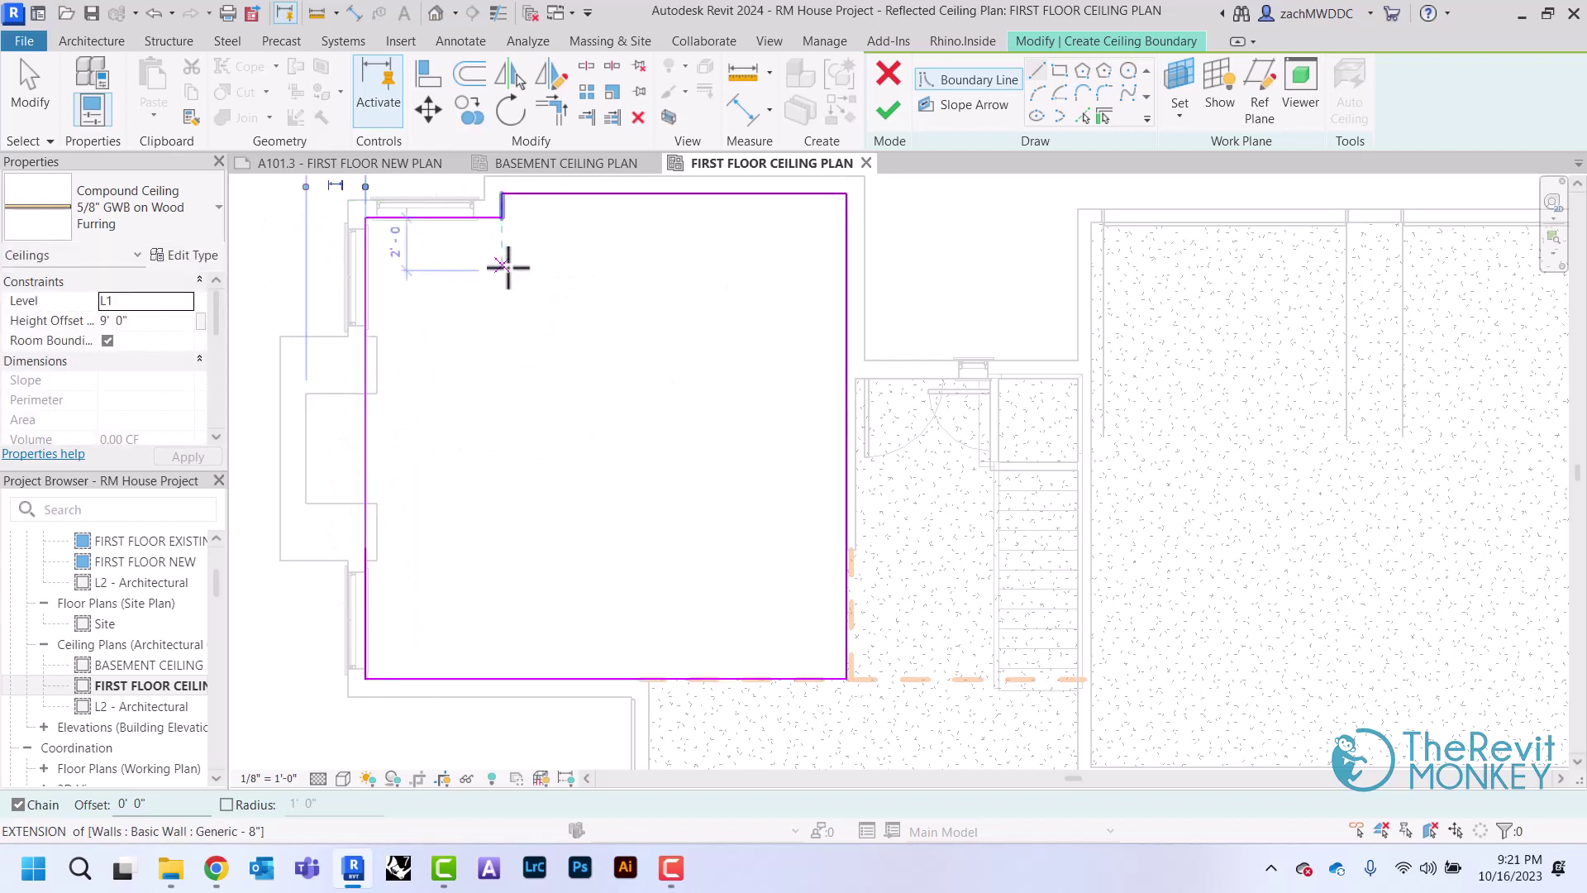
{"action": "left_click", "coordinate": [545, 285]}
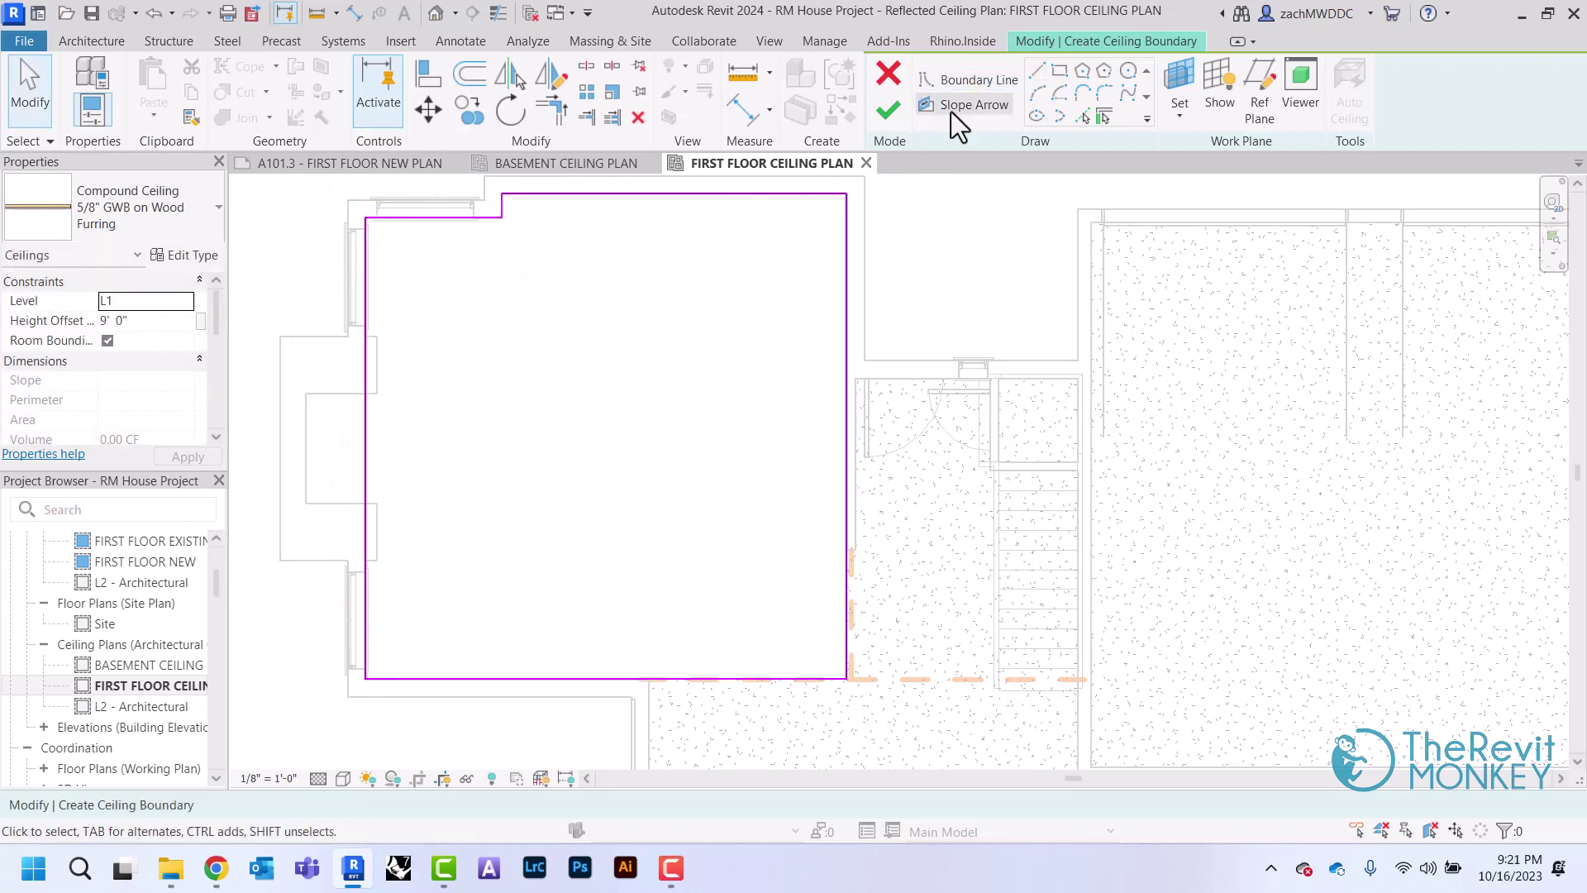
Draw a dividing line across the room's midpoint and trim it to the left and right edges.
{"action": "left_click", "coordinate": [1038, 73]}
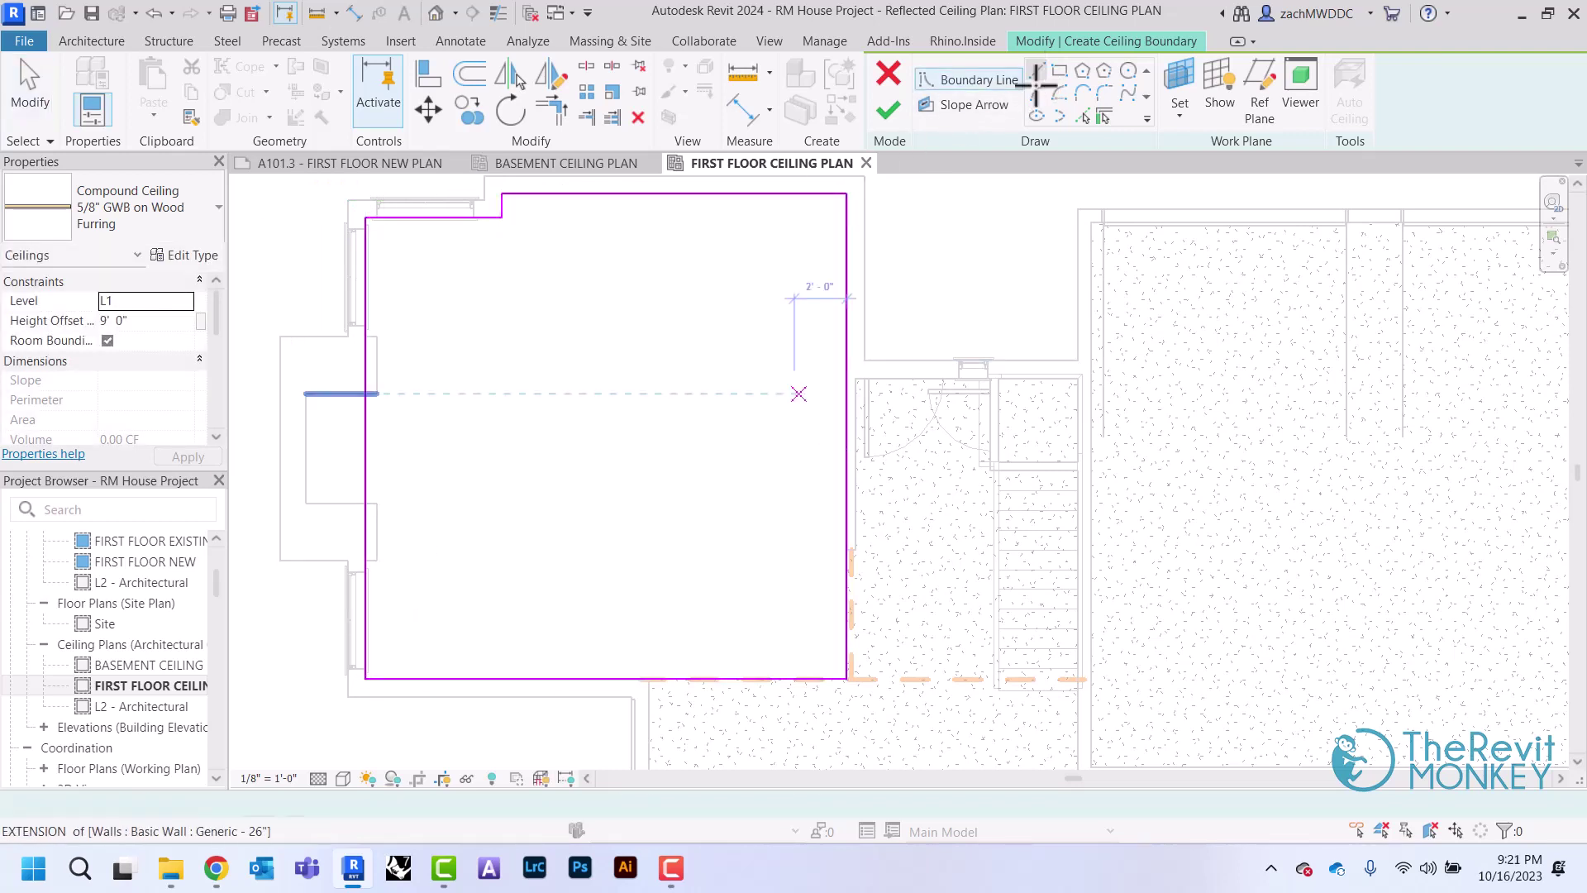
{"action": "left_click", "coordinate": [848, 437]}
{"action": "left_click", "coordinate": [364, 435]}
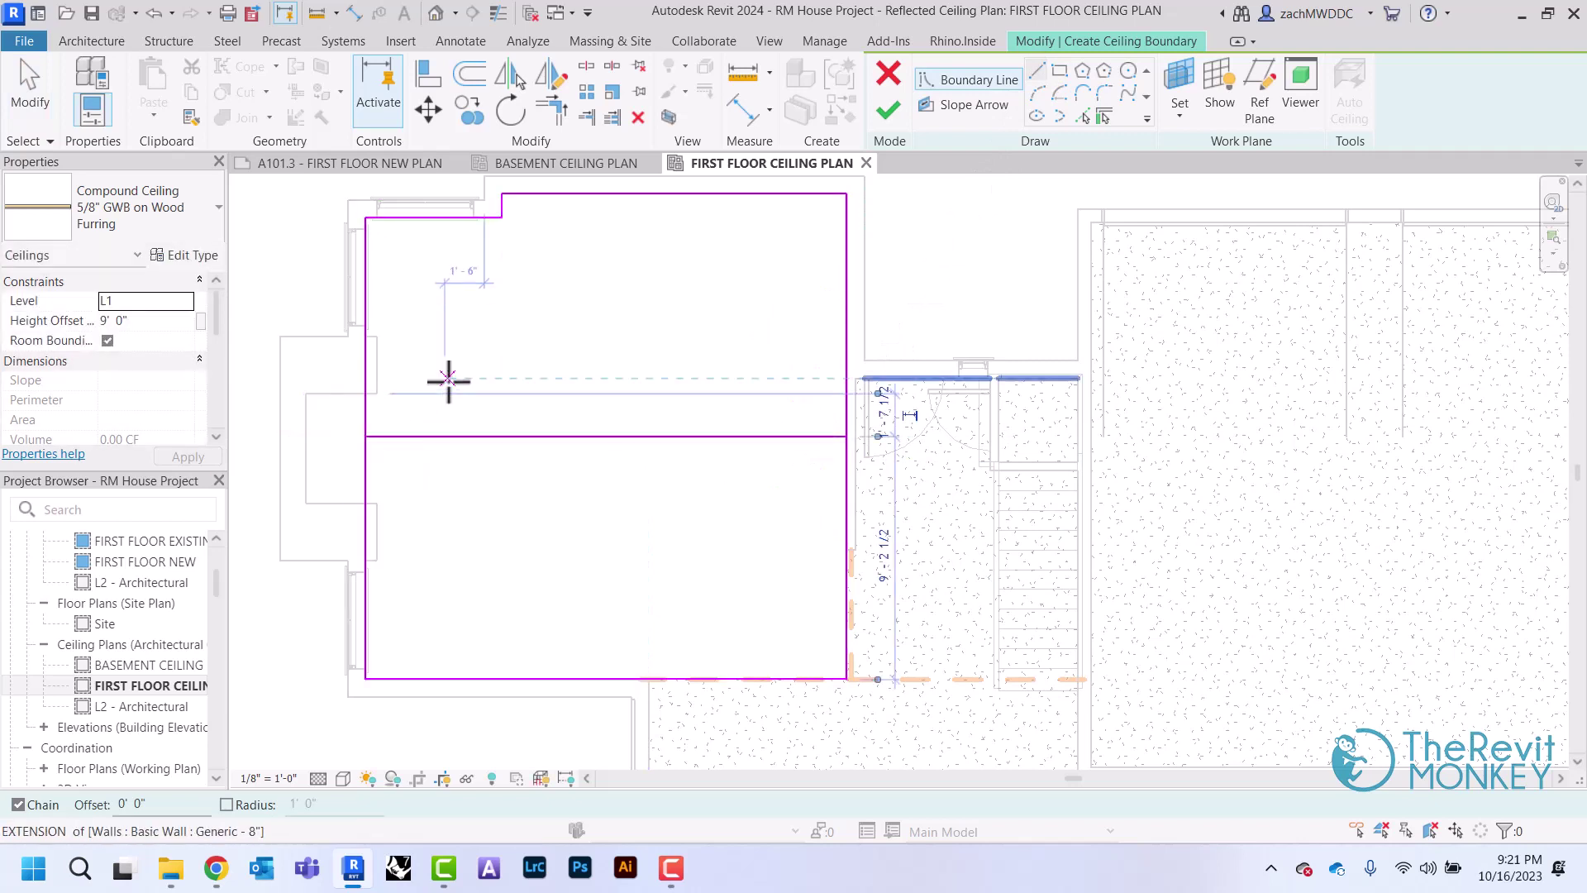
{"action": "key", "text": "Escape"}
{"action": "key", "text": "Escape"}
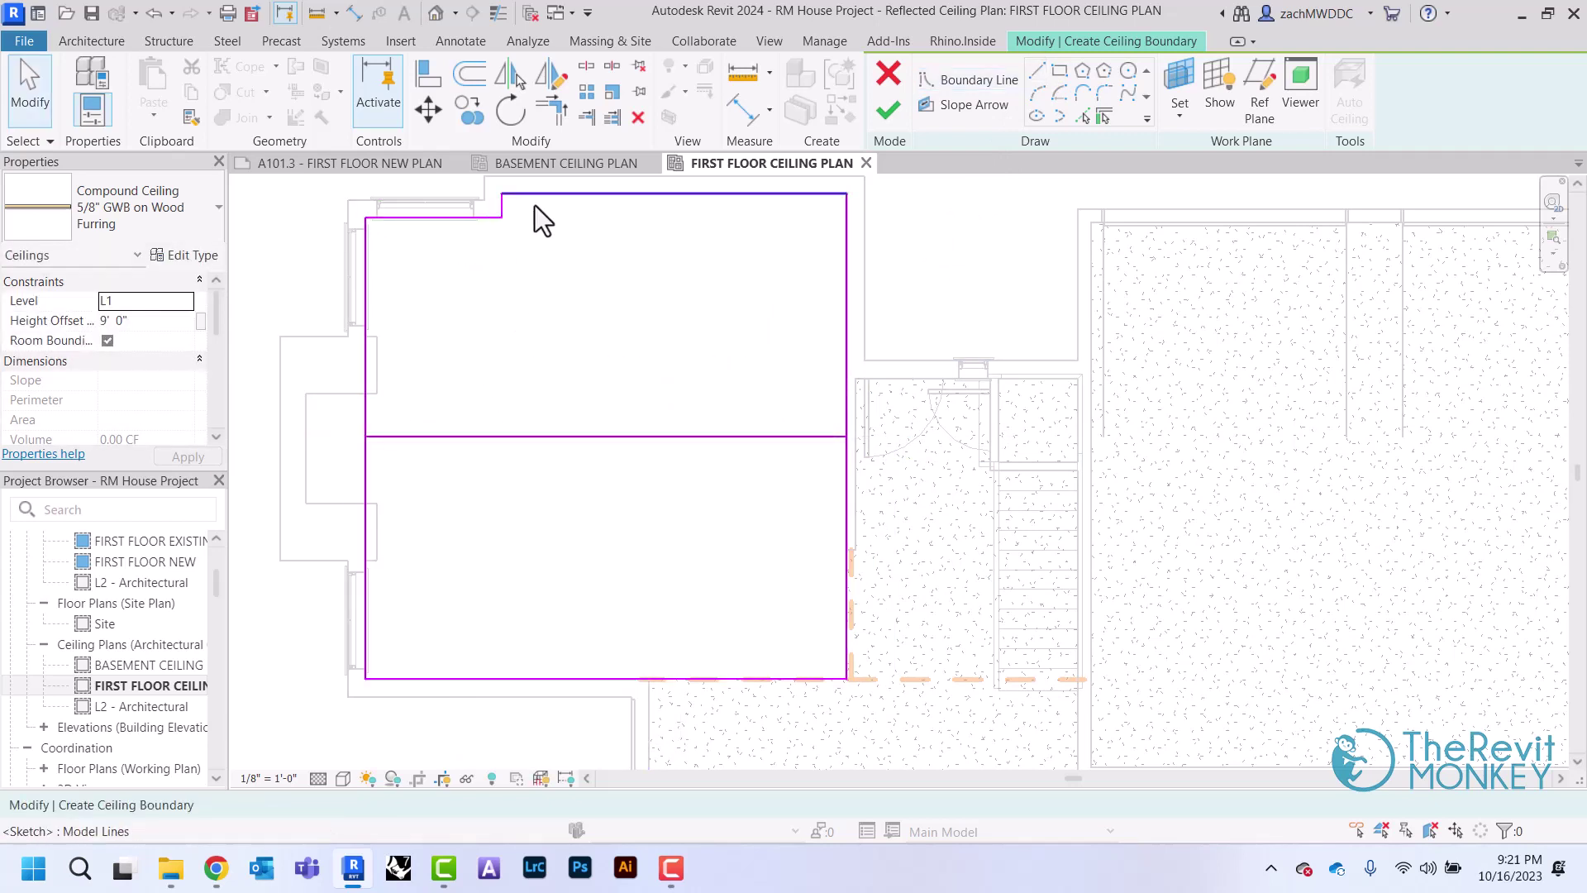
{"action": "left_click", "coordinate": [551, 110]}
{"action": "left_click", "coordinate": [820, 437]}
{"action": "left_click", "coordinate": [845, 470]}
{"action": "left_click", "coordinate": [442, 438]}
{"action": "left_click", "coordinate": [376, 447]}
{"action": "right_click", "coordinate": [513, 270]}
{"action": "left_click", "coordinate": [522, 282]}
Window-select and delete the upper half's boundary lines.
{"action": "middle_click_drag", "start_coordinate": [484, 215], "coordinate": [466, 288]}
{"action": "left_click_drag", "start_coordinate": [326, 209], "coordinate": [871, 389]}
{"action": "key", "text": "Delete"}
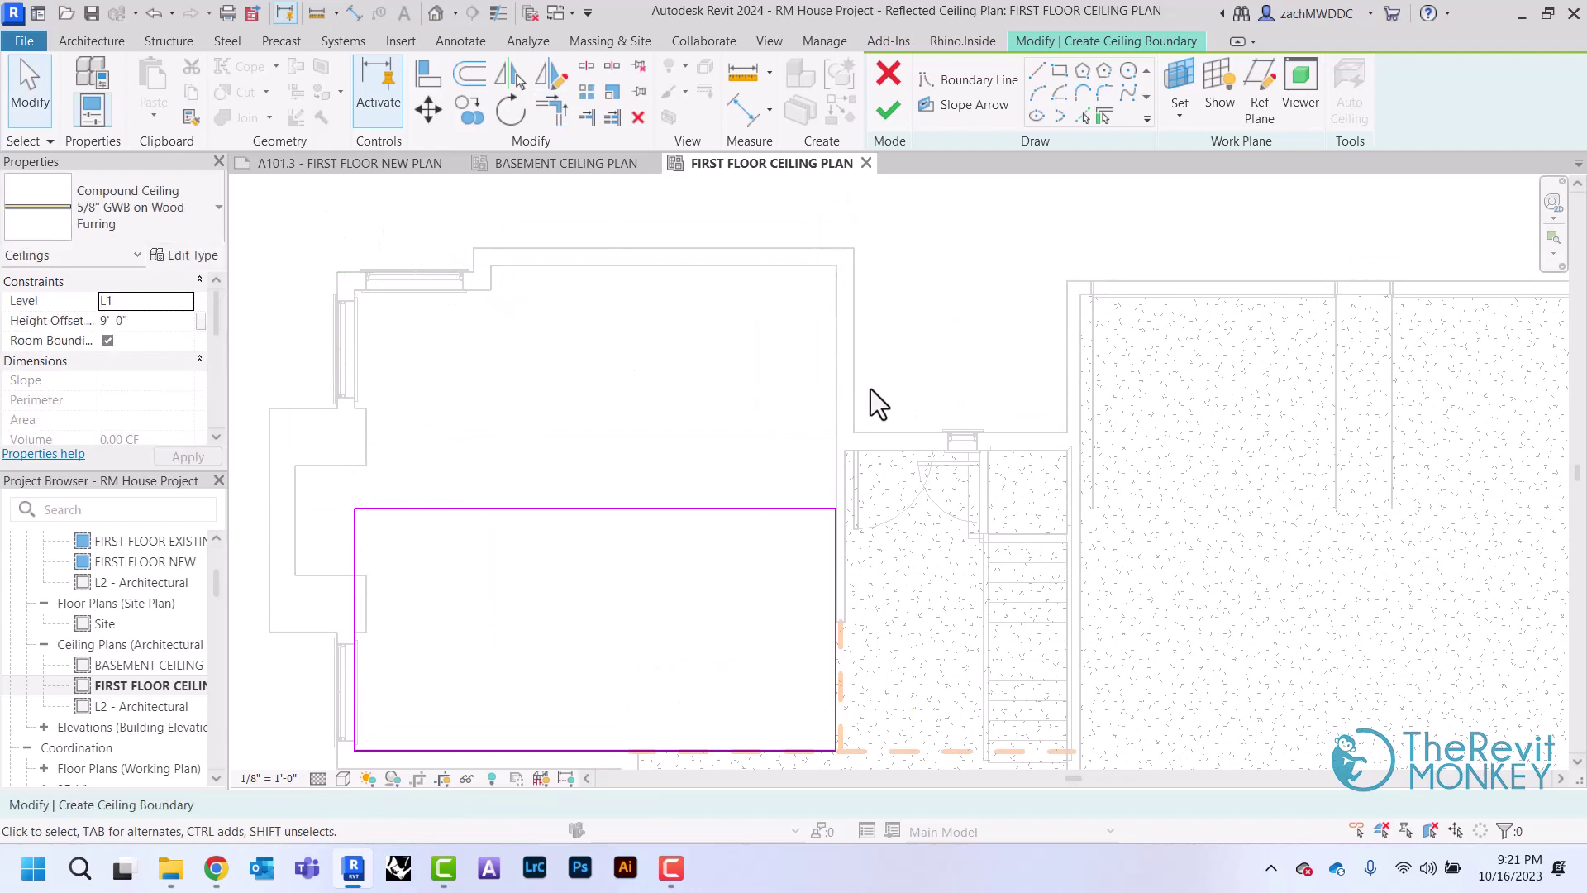
Draw a slope arrow from the bottom edge midpoint to the top edge midpoint.
{"action": "left_click", "coordinate": [963, 112]}
{"action": "middle_click_drag", "start_coordinate": [975, 256], "coordinate": [988, 138]}
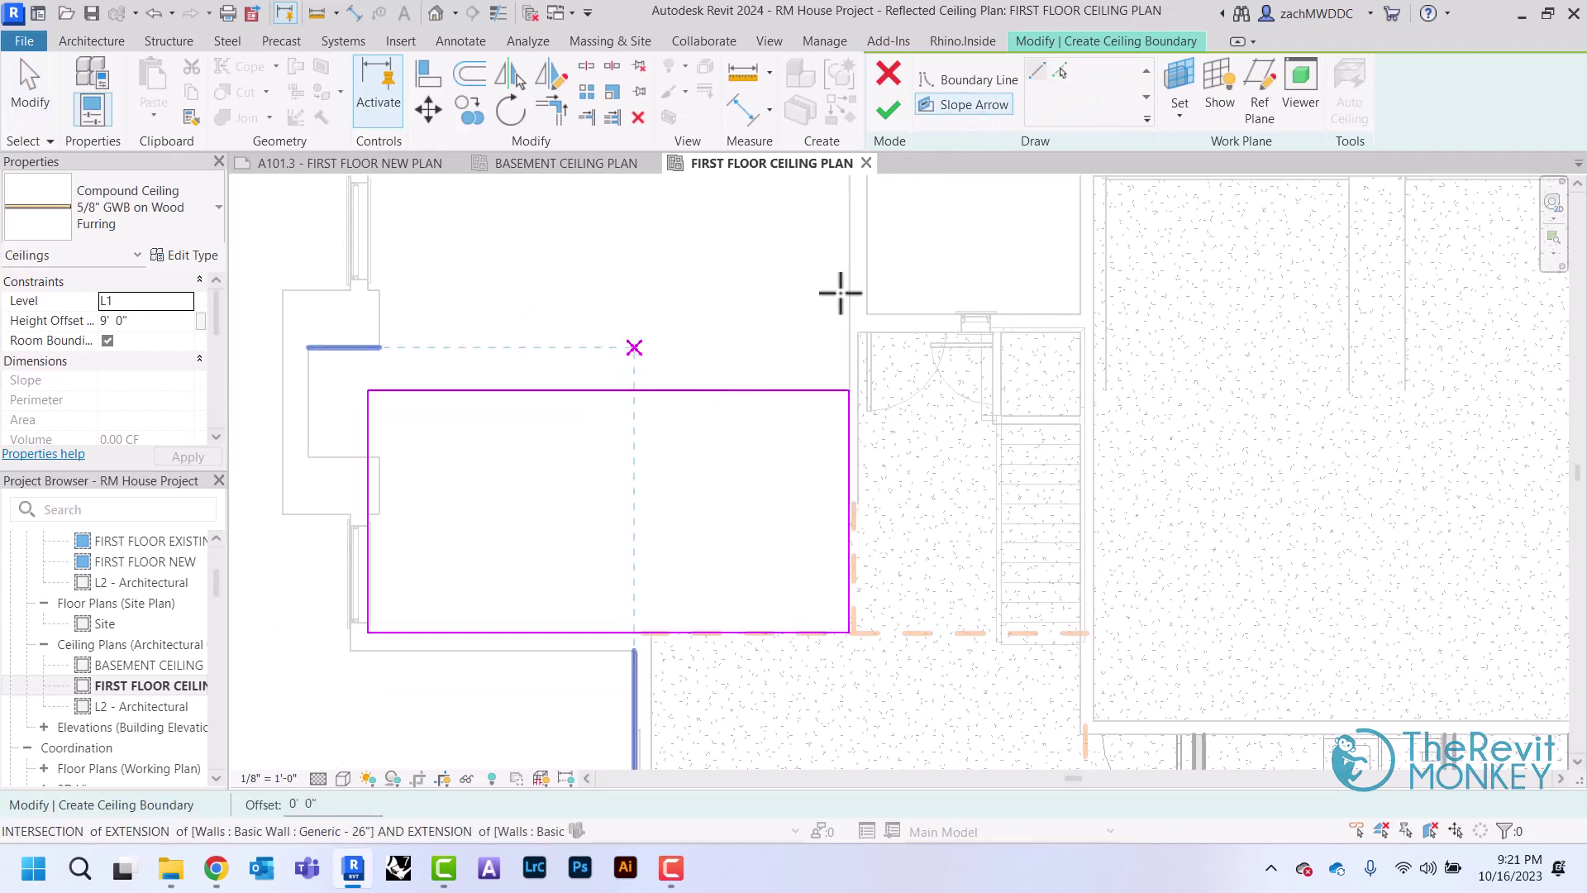
{"action": "left_click", "coordinate": [609, 633]}
{"action": "left_click", "coordinate": [608, 390]}
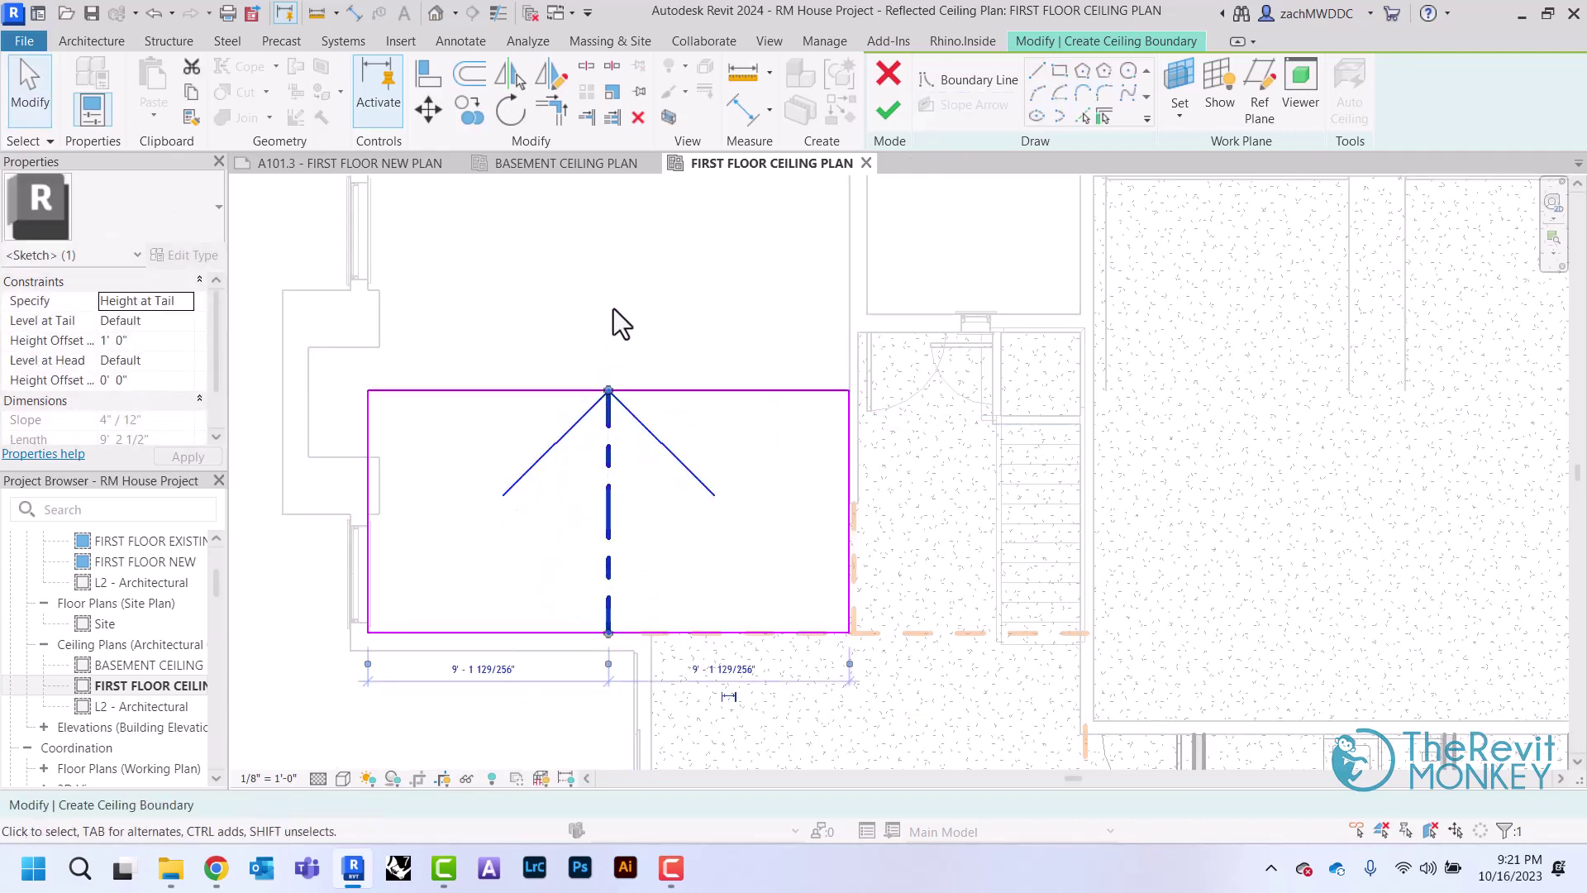
{"action": "left_click", "coordinate": [610, 318]}
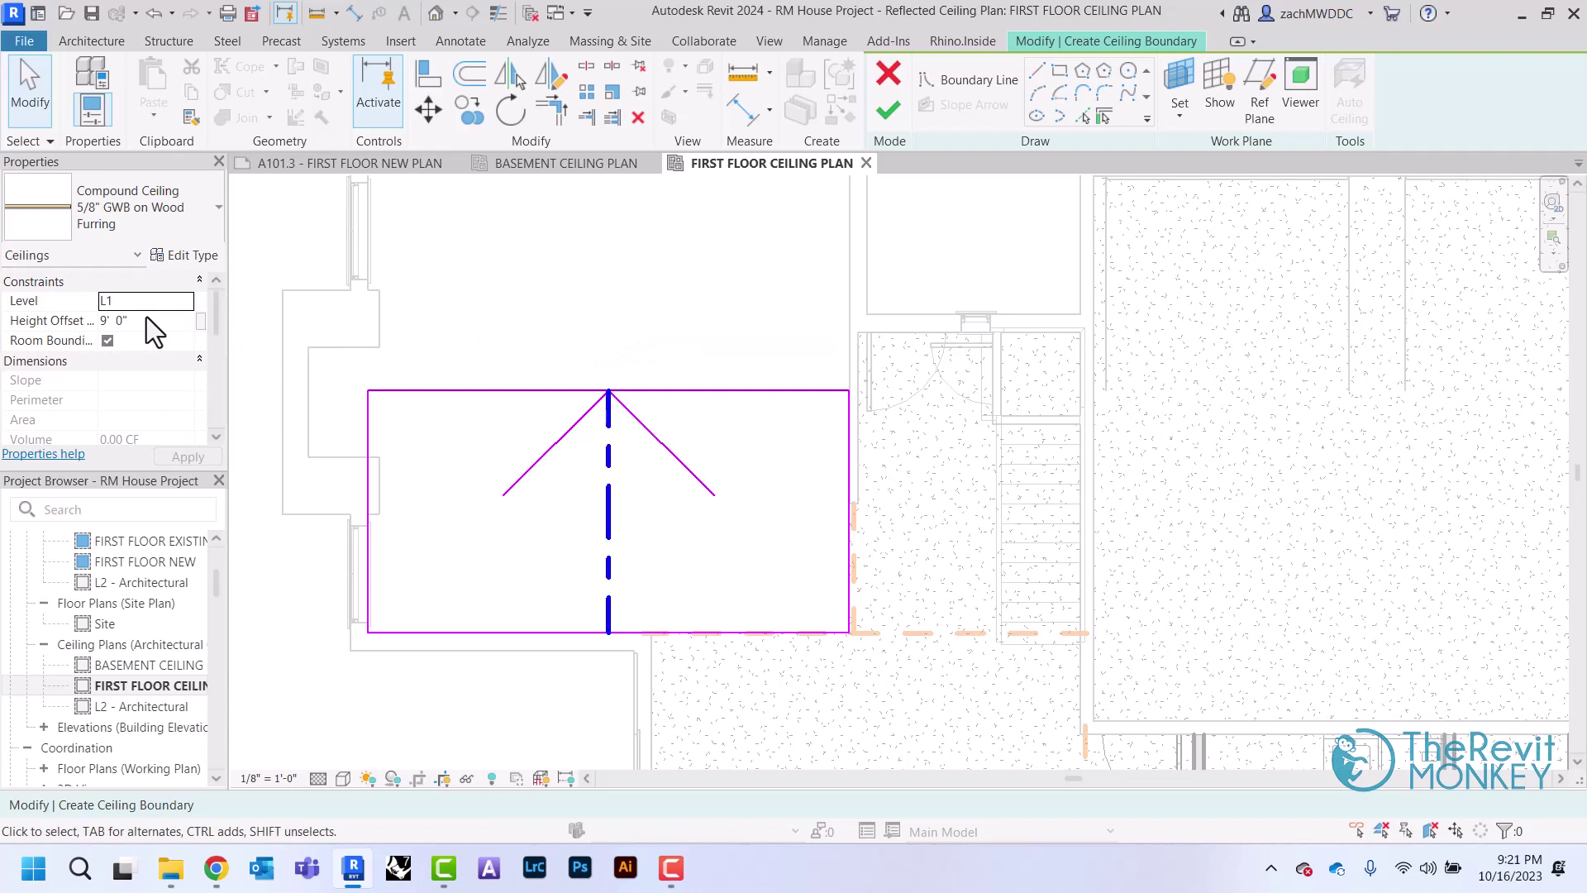
{"action": "scroll", "coordinate": [146, 316], "scroll_direction": "down", "scroll_amount": 2}
{"action": "left_click", "coordinate": [604, 474]}
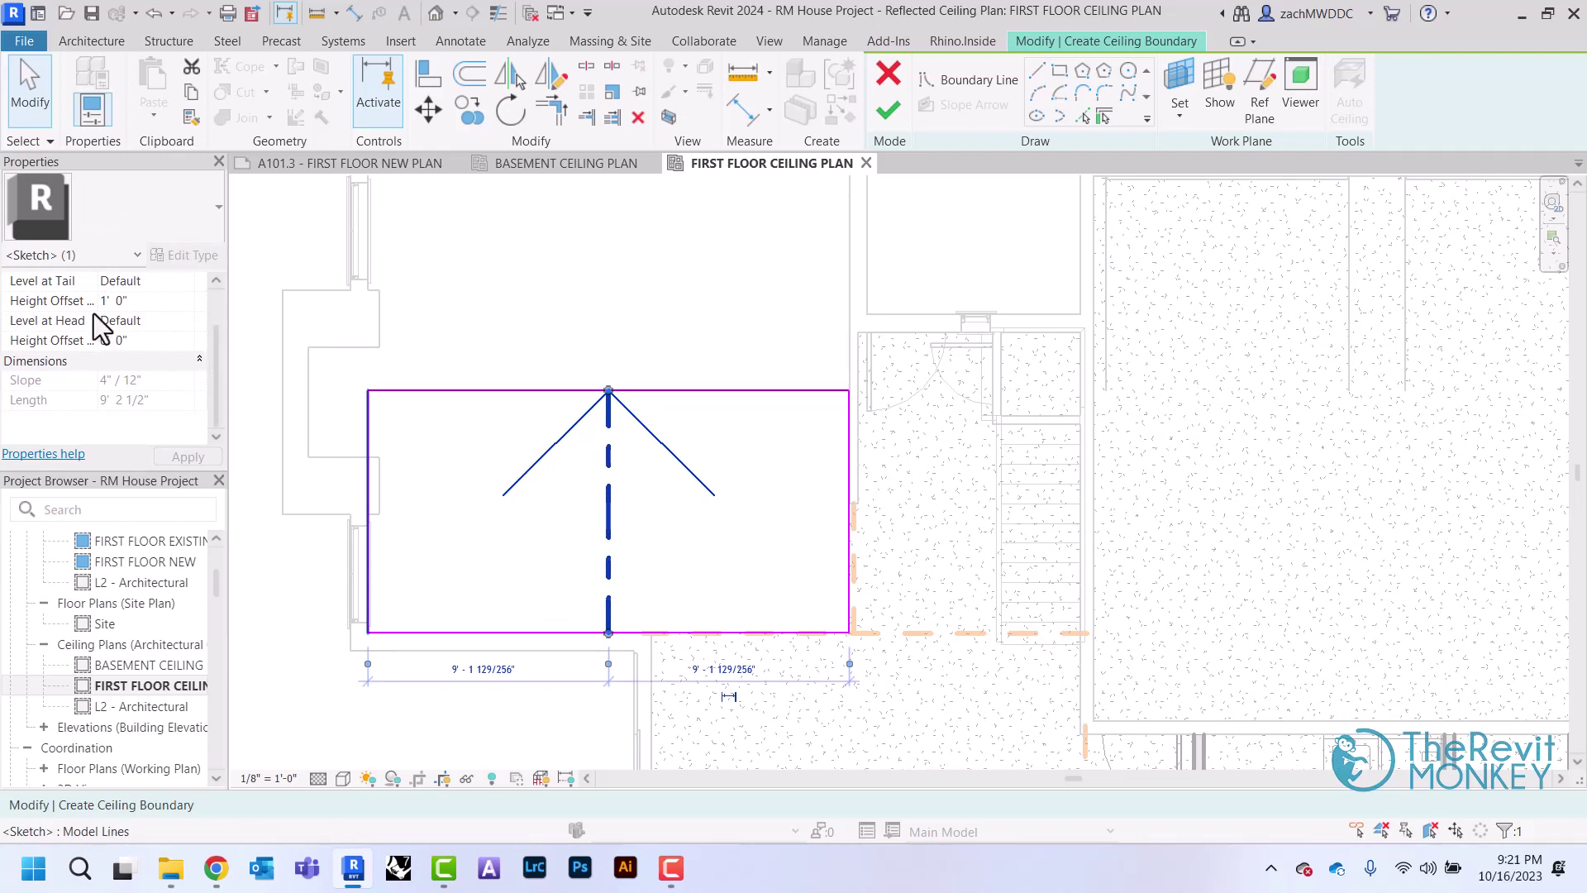
Set the slope arrow's tail offset to 0' 0" and head offset to 4' 0", then finish the ceiling.
{"action": "left_click", "coordinate": [136, 301]}
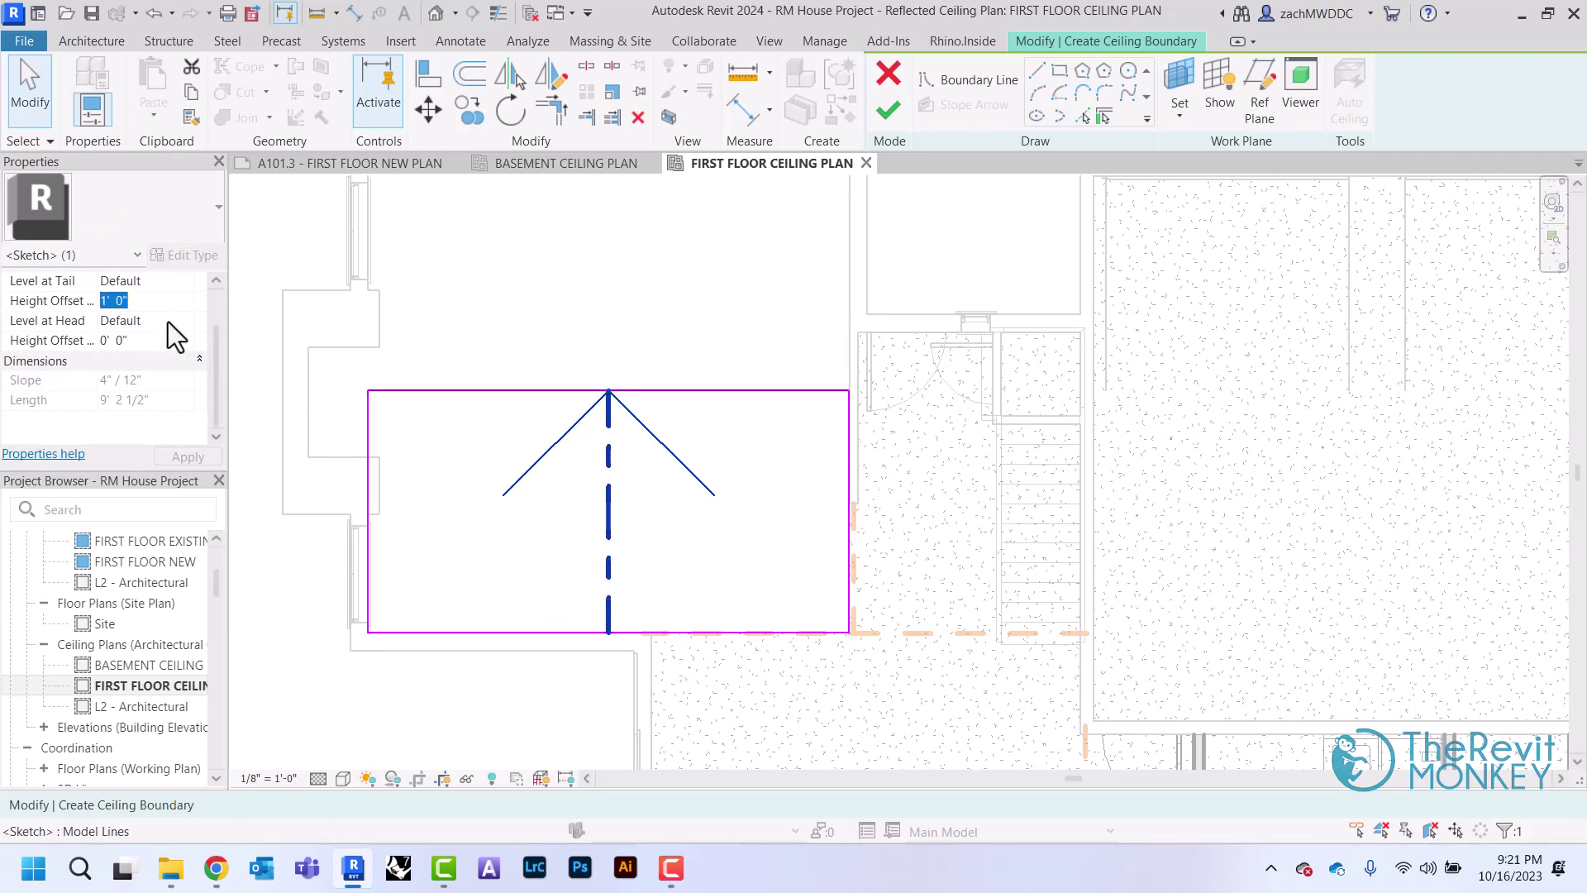
{"action": "type", "text": "4"}
{"action": "key", "text": "Return"}
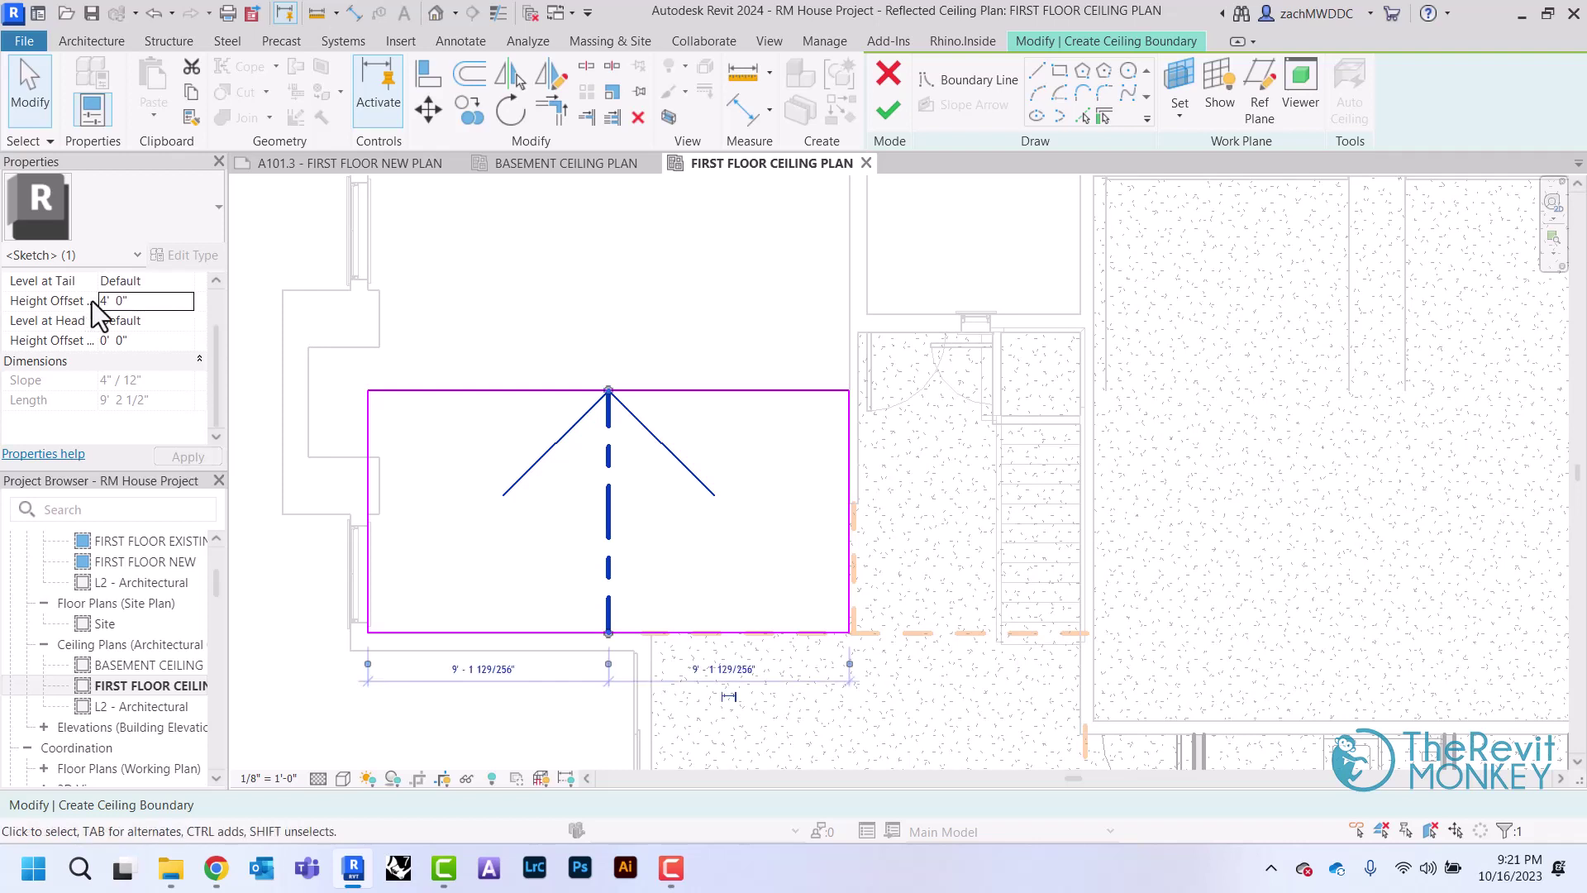
{"action": "left_click", "coordinate": [166, 304]}
{"action": "type", "text": "0"}
{"action": "key", "text": "Return"}
{"action": "left_click", "coordinate": [150, 344]}
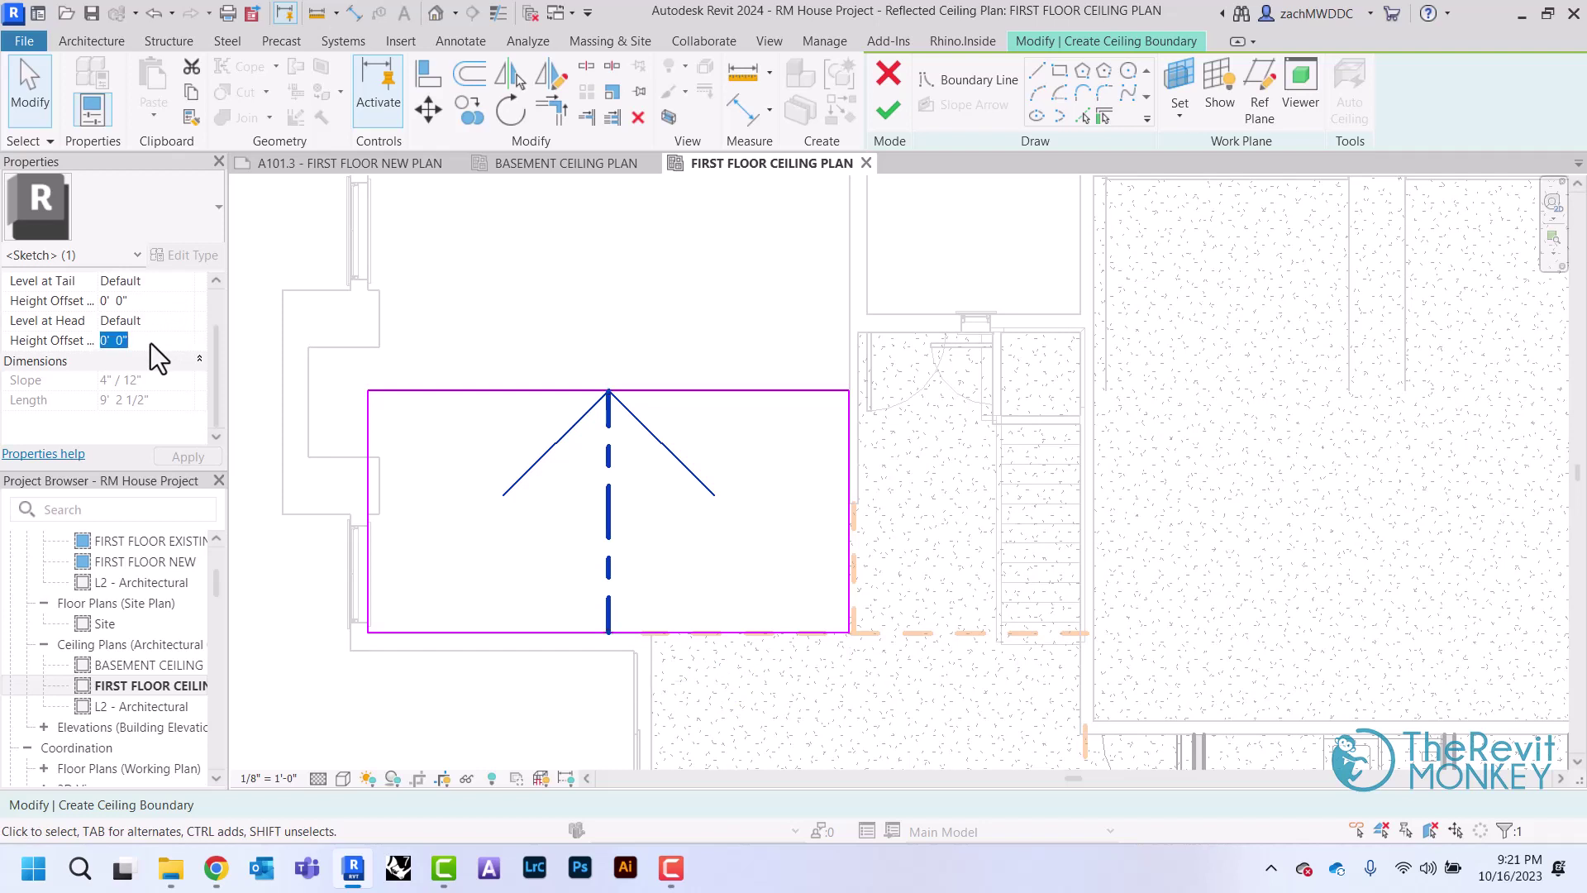
{"action": "type", "text": "4"}
{"action": "left_click", "coordinate": [647, 290]}
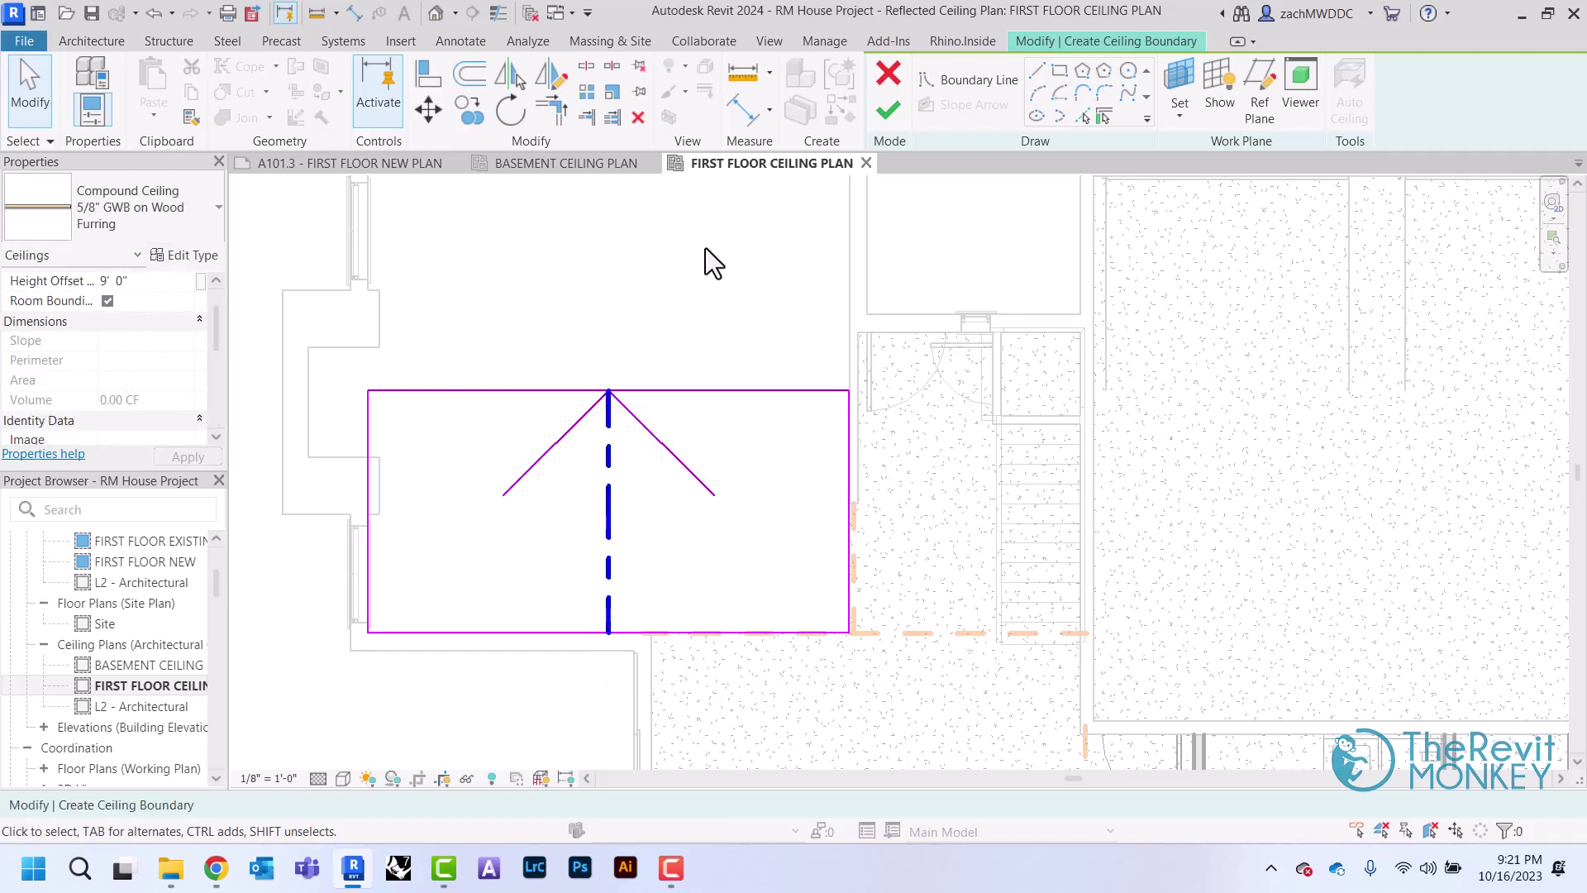
{"action": "left_click", "coordinate": [888, 111]}
Mirror the lower living room sloped ceiling across its top edge to create an upper copy.
{"action": "left_click", "coordinate": [499, 332]}
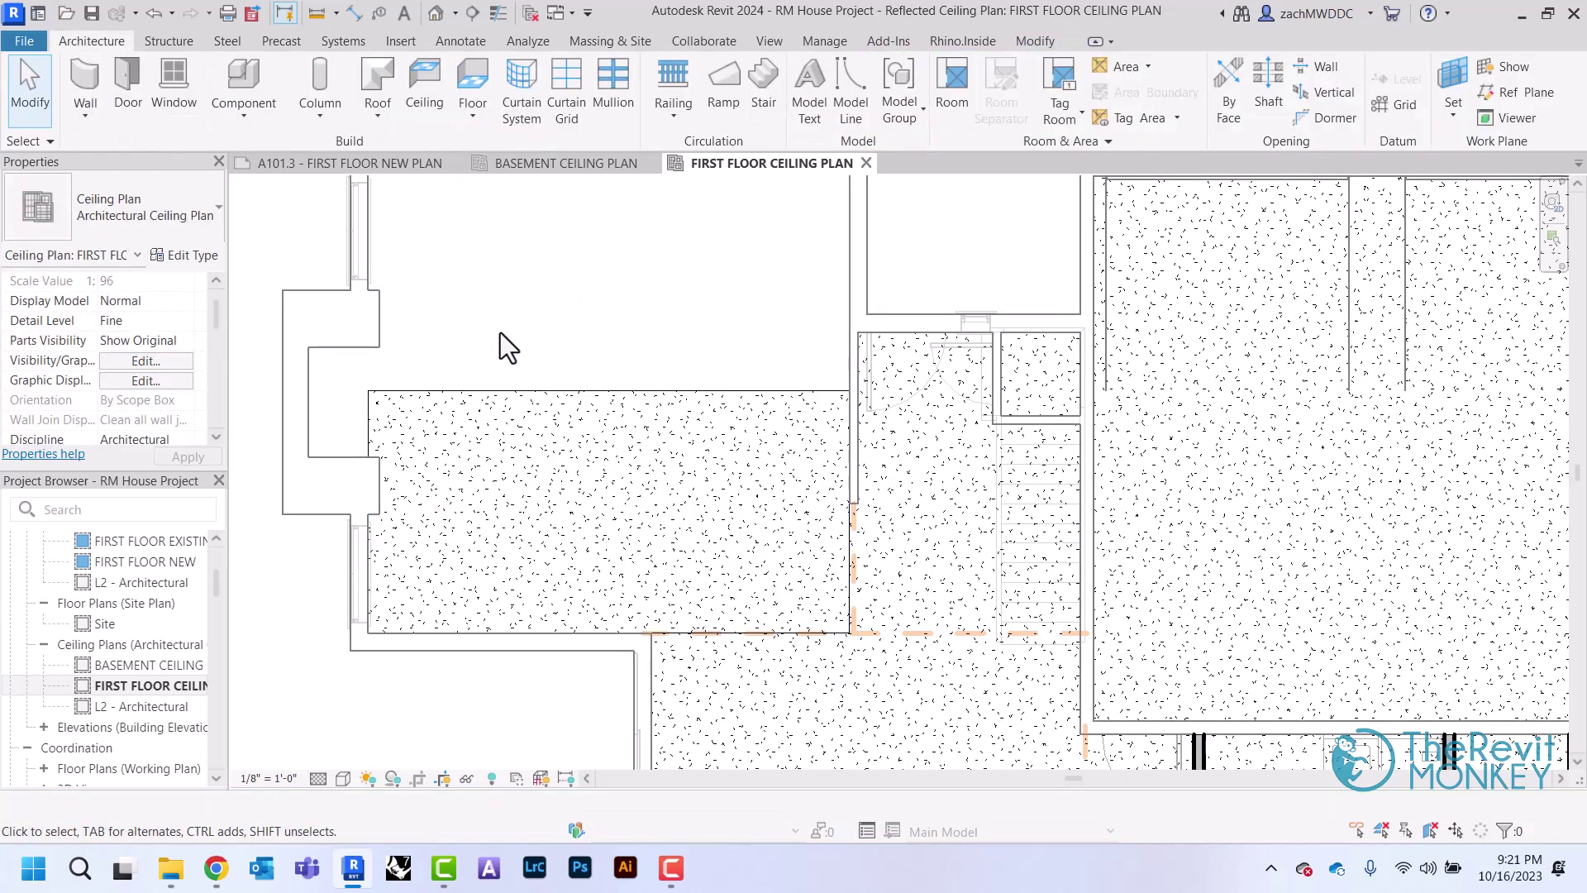
{"action": "scroll", "coordinate": [502, 336], "scroll_direction": "down", "scroll_amount": 2}
{"action": "left_click", "coordinate": [521, 369]}
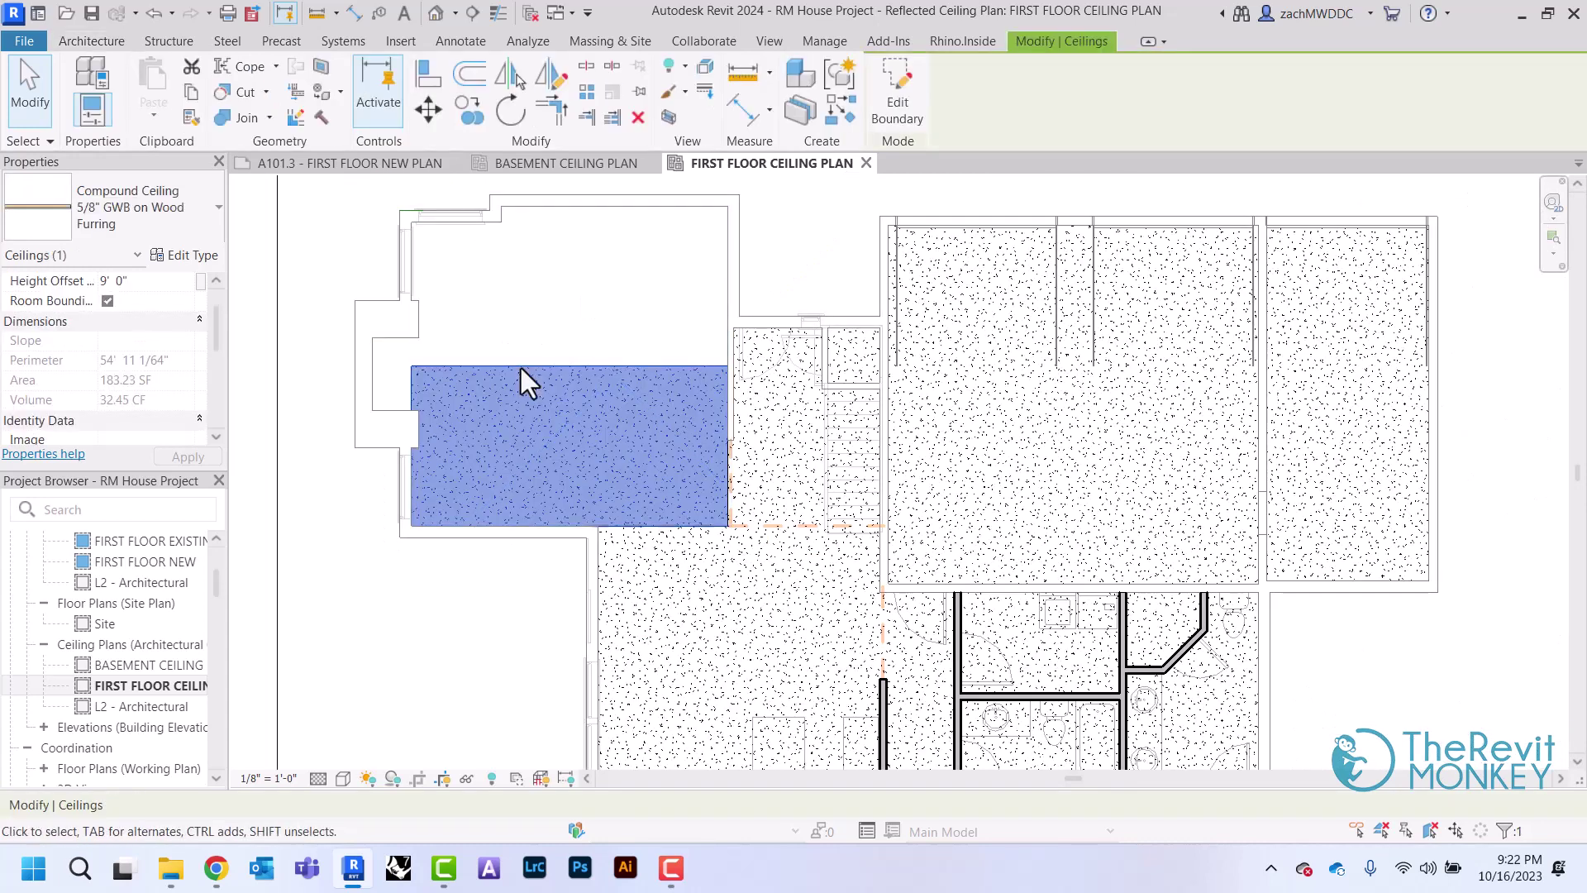
{"action": "scroll", "coordinate": [521, 369], "scroll_direction": "up", "scroll_amount": 1}
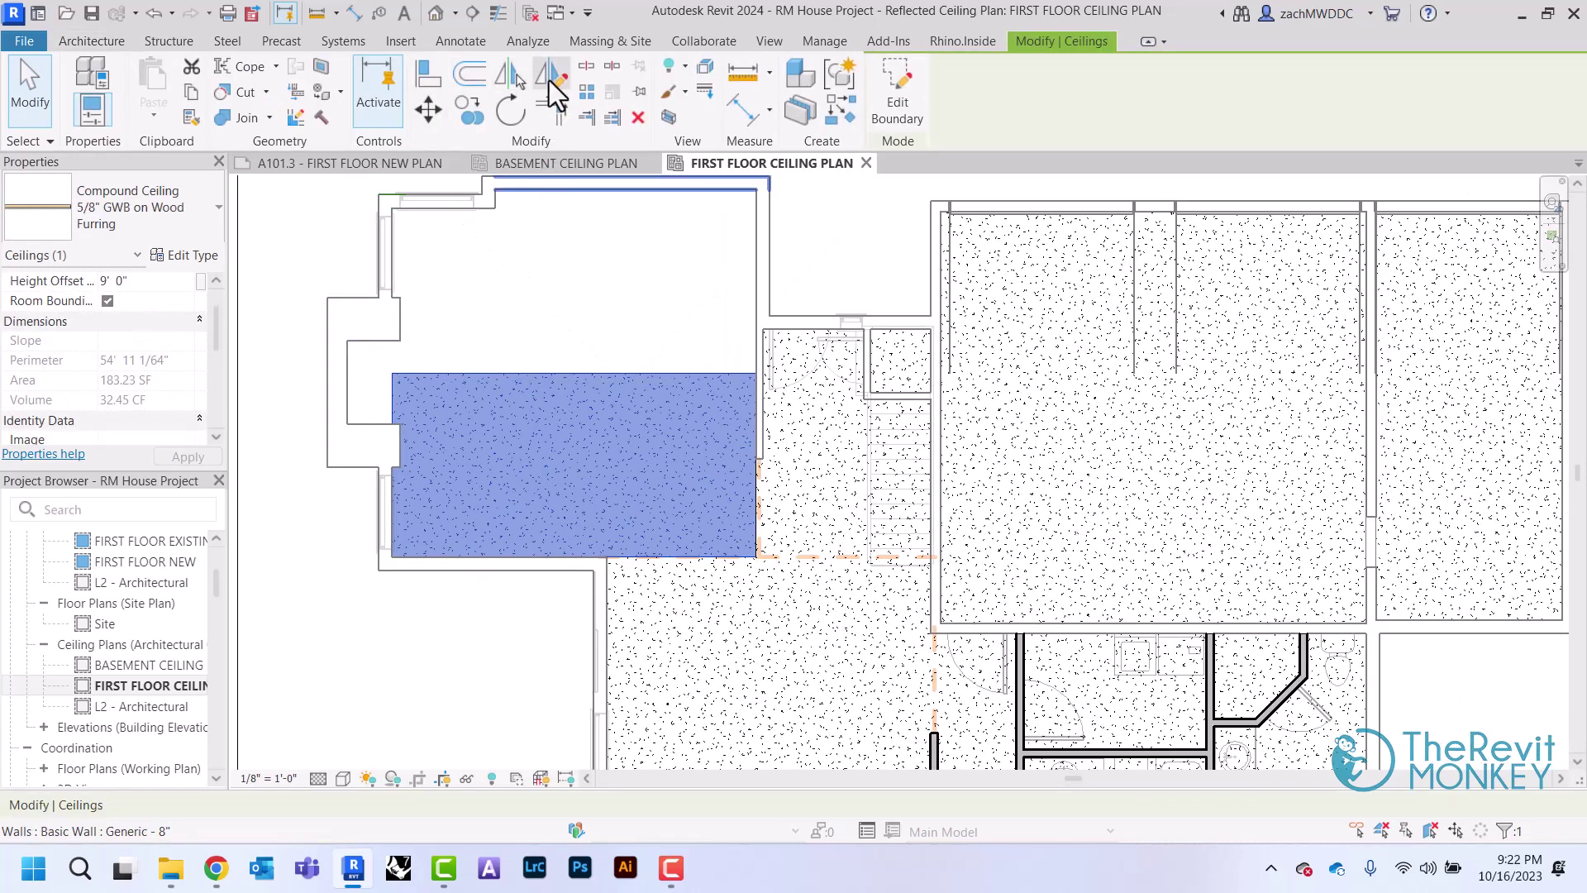
{"action": "left_click", "coordinate": [547, 75]}
{"action": "left_click", "coordinate": [513, 373]}
{"action": "left_click", "coordinate": [576, 374]}
{"action": "middle_click_drag", "start_coordinate": [577, 393], "coordinate": [589, 460]}
Sketch new boundary lines on the mirrored ceiling around the room's top-left notch.
{"action": "left_click", "coordinate": [896, 115]}
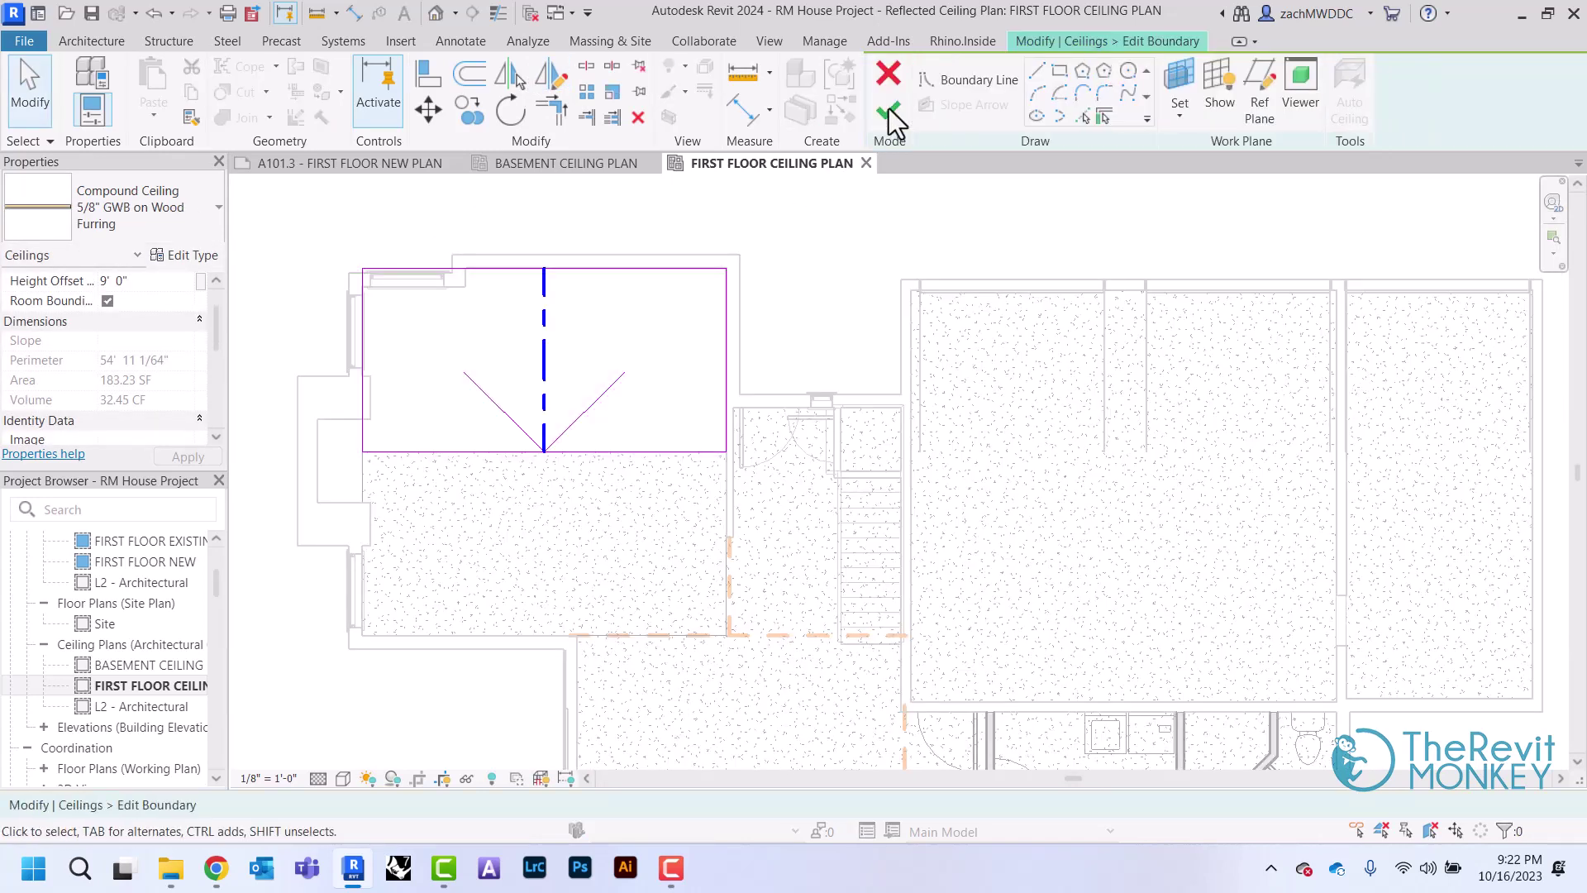
{"action": "left_click", "coordinate": [1036, 72]}
{"action": "middle_click_drag", "start_coordinate": [630, 173], "coordinate": [630, 255]}
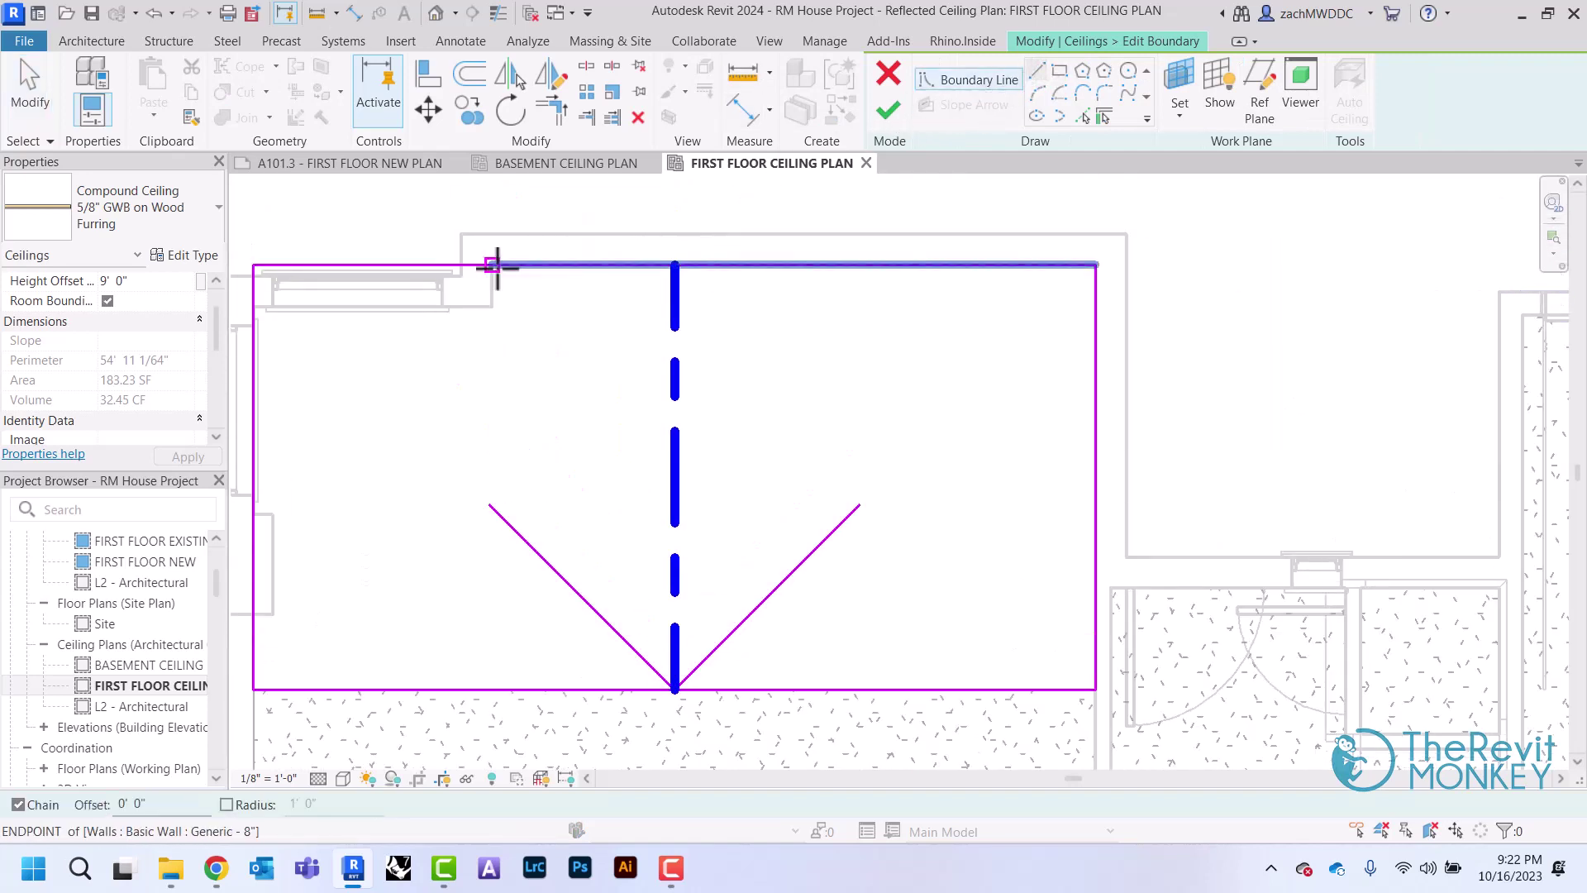
{"action": "left_click", "coordinate": [493, 264]}
{"action": "left_click", "coordinate": [491, 307]}
{"action": "left_click", "coordinate": [254, 307]}
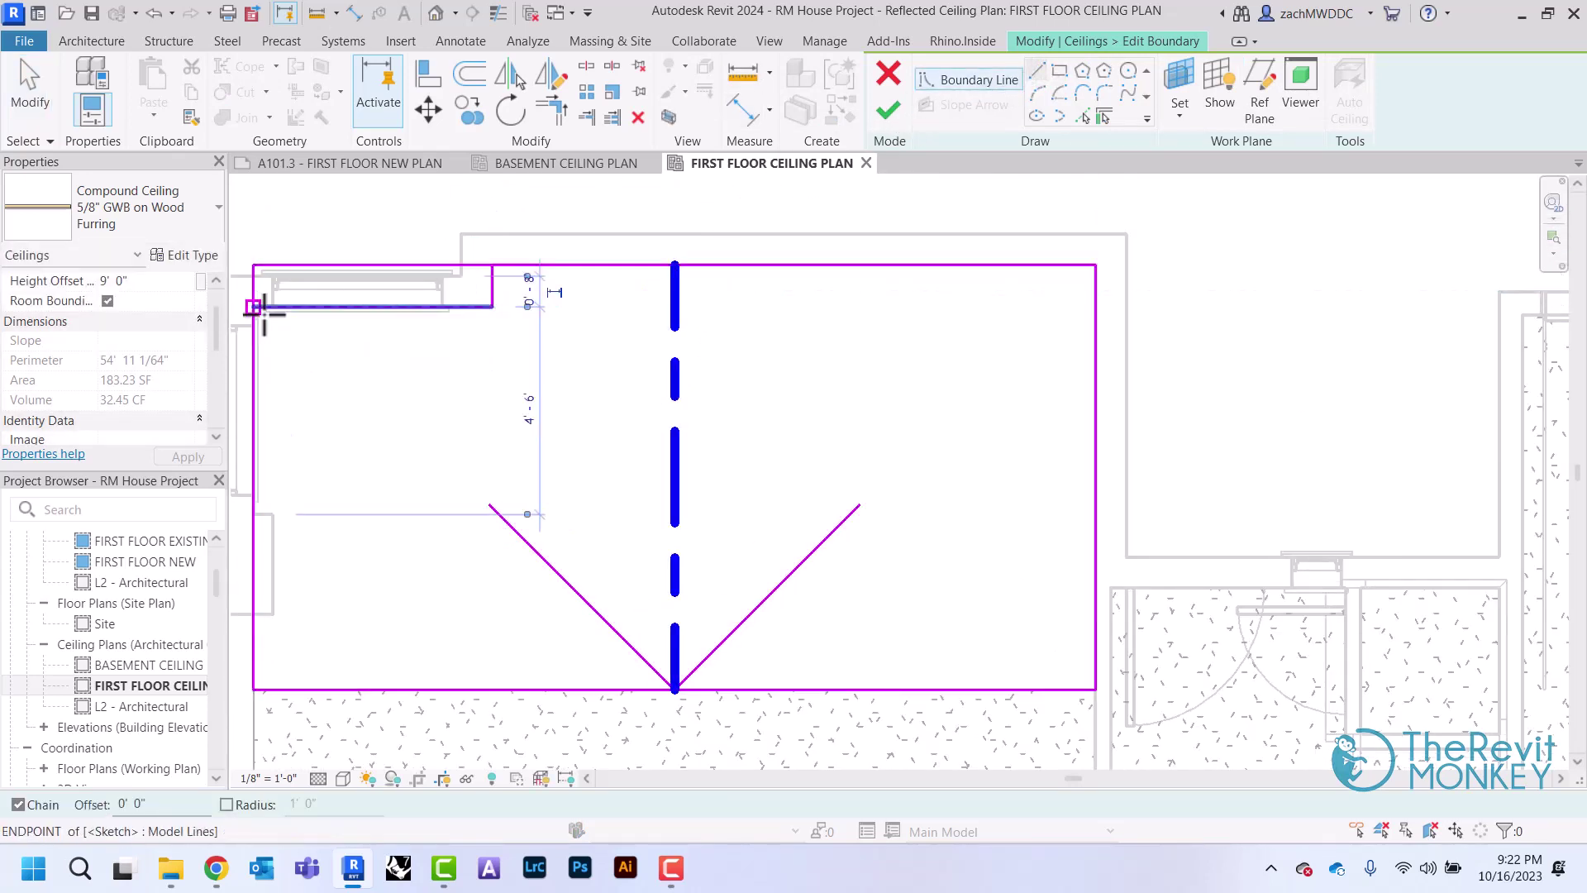
{"action": "right_click", "coordinate": [283, 326]}
{"action": "left_click", "coordinate": [315, 336]}
Trim the left boundary line to the new notch line, forming a corner, and finish the boundary.
{"action": "left_click", "coordinate": [552, 110]}
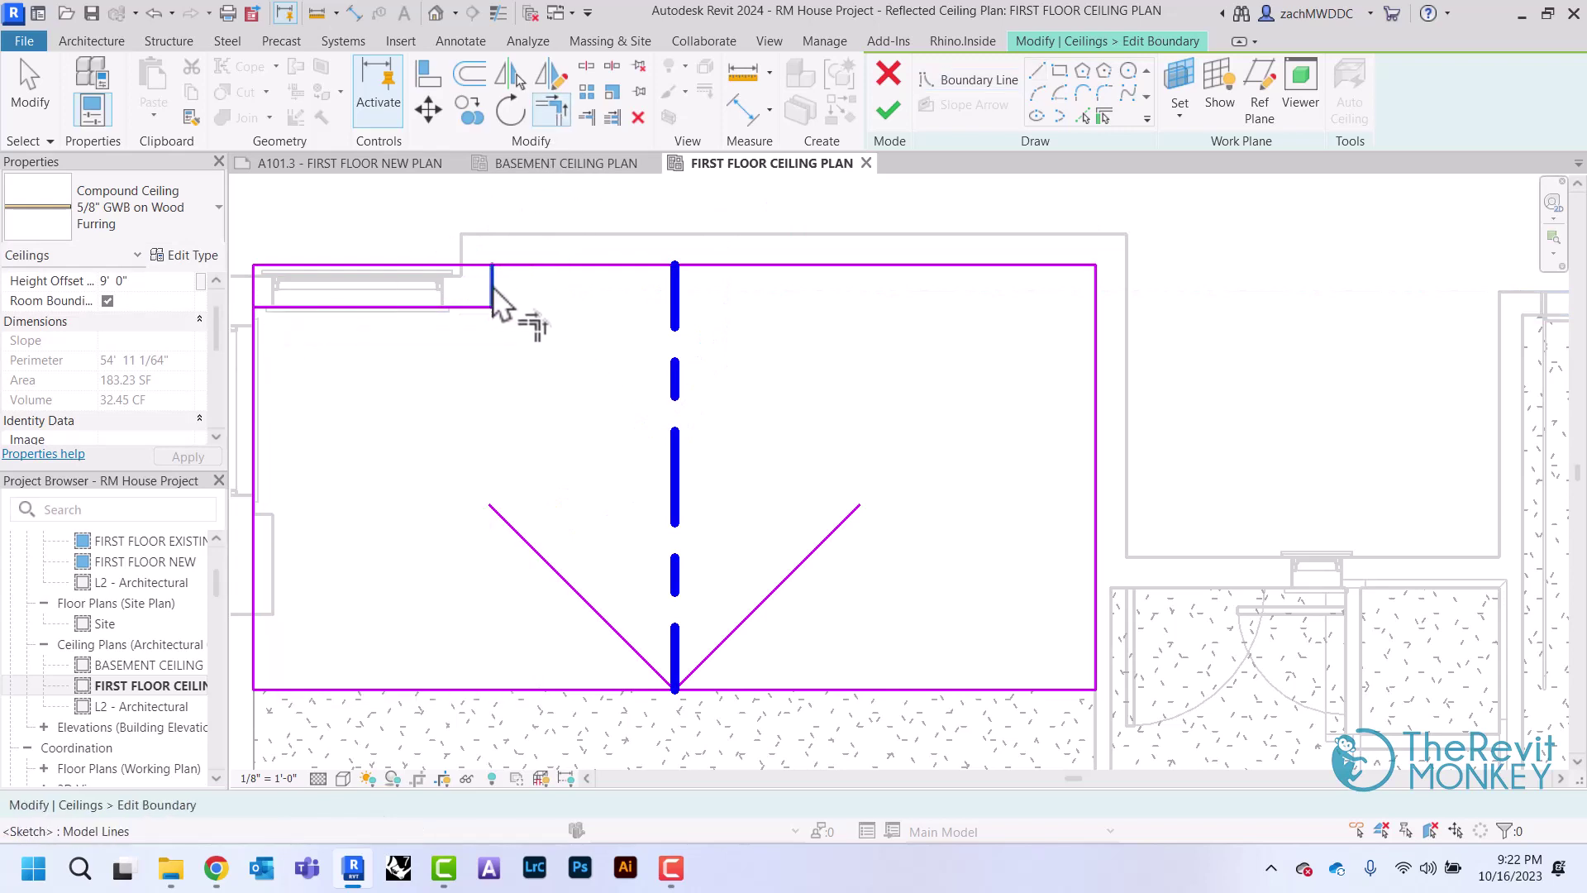
{"action": "left_click", "coordinate": [389, 307]}
{"action": "left_click", "coordinate": [256, 348]}
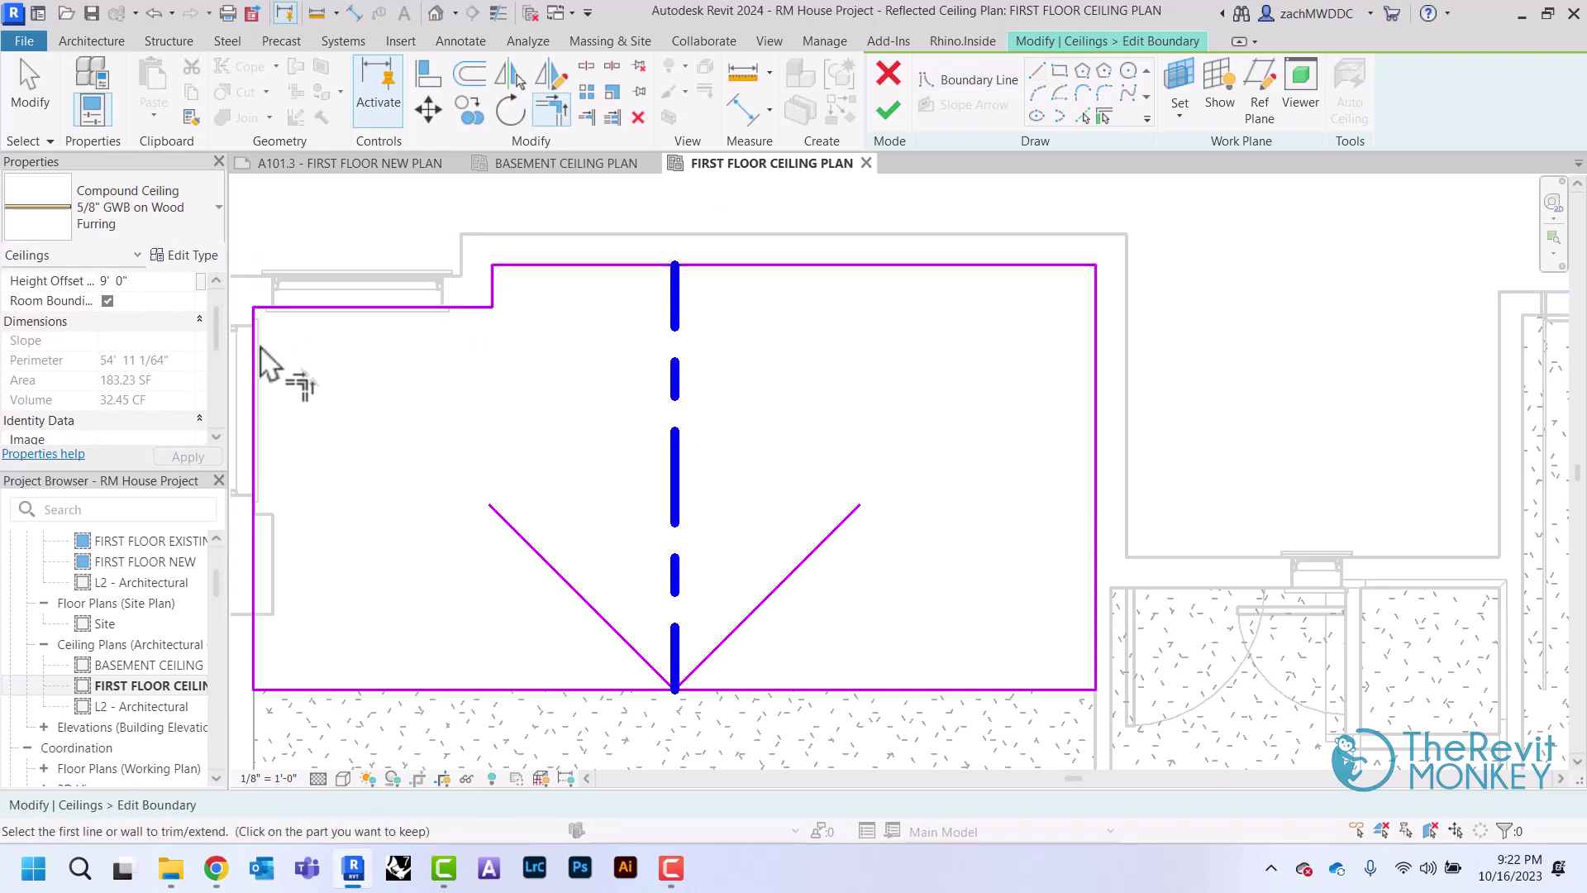
{"action": "left_click", "coordinate": [885, 114]}
{"action": "scroll", "coordinate": [979, 213], "scroll_direction": "down", "scroll_amount": 4}
{"action": "left_click", "coordinate": [1080, 309]}
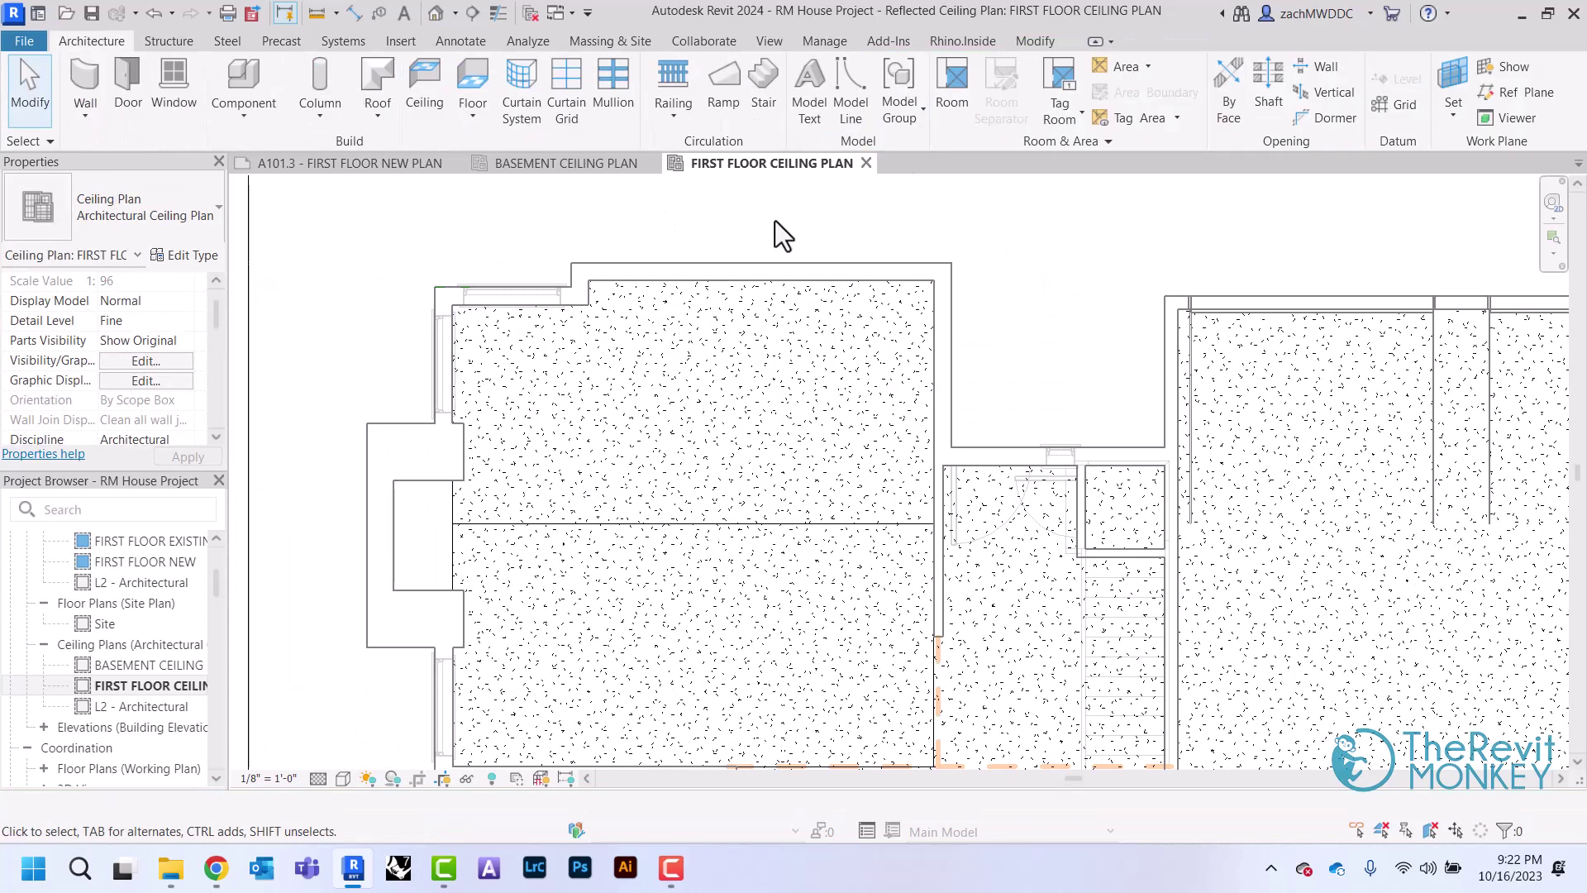
Place four Downlight - Recessed Can 8" Incandescent - 277V fixtures in a 2x2 grid on the living room ceiling.
{"action": "left_click", "coordinate": [243, 78]}
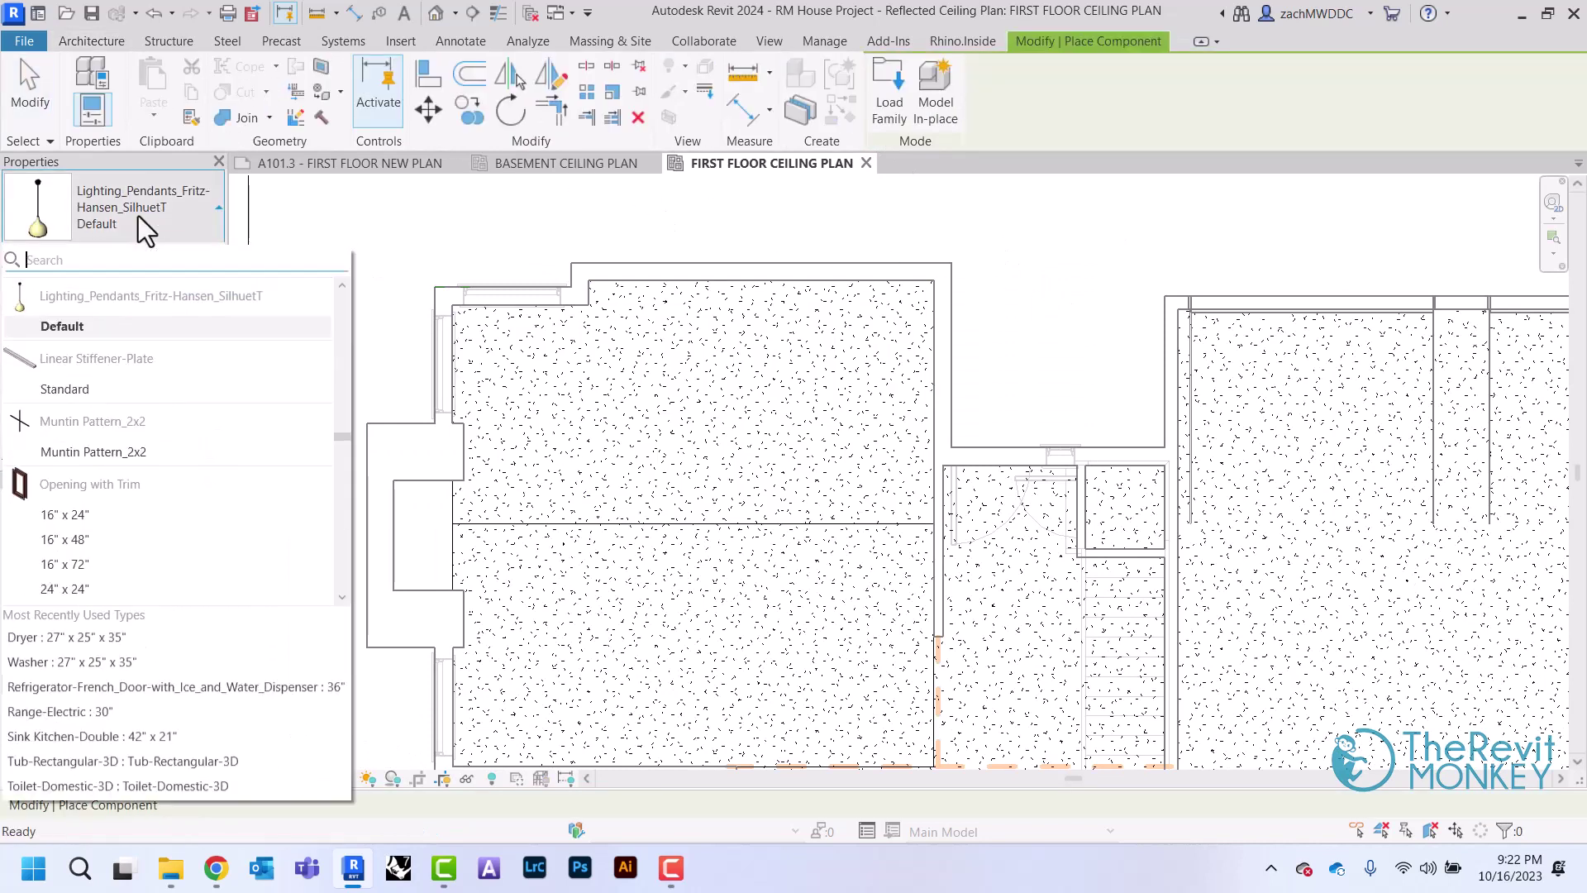
{"action": "type", "text": "CAN"}
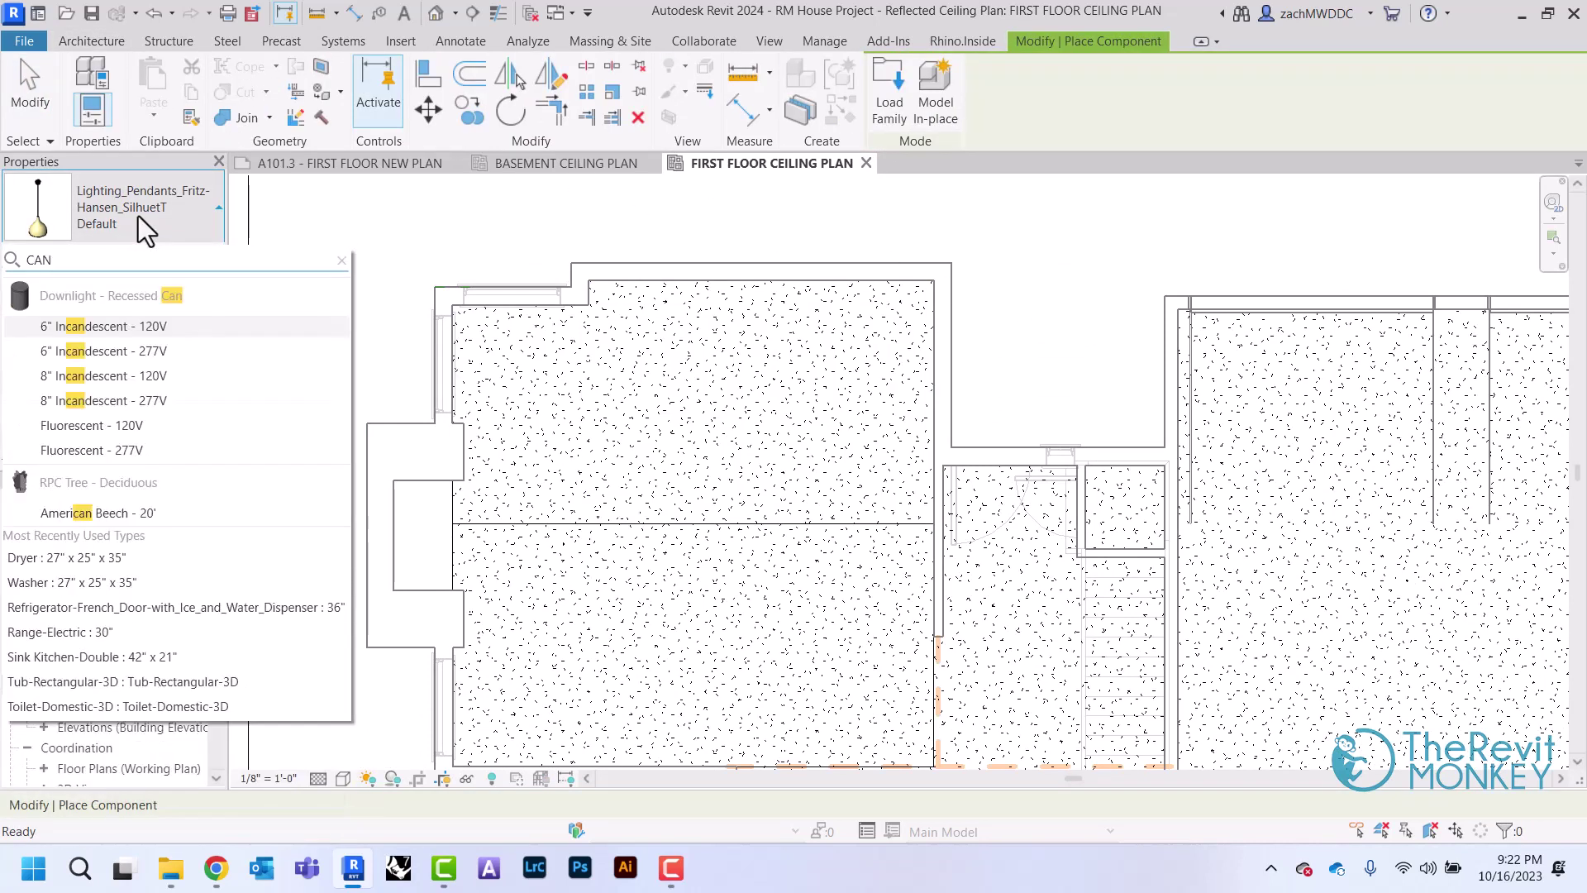
{"action": "left_click", "coordinate": [116, 401]}
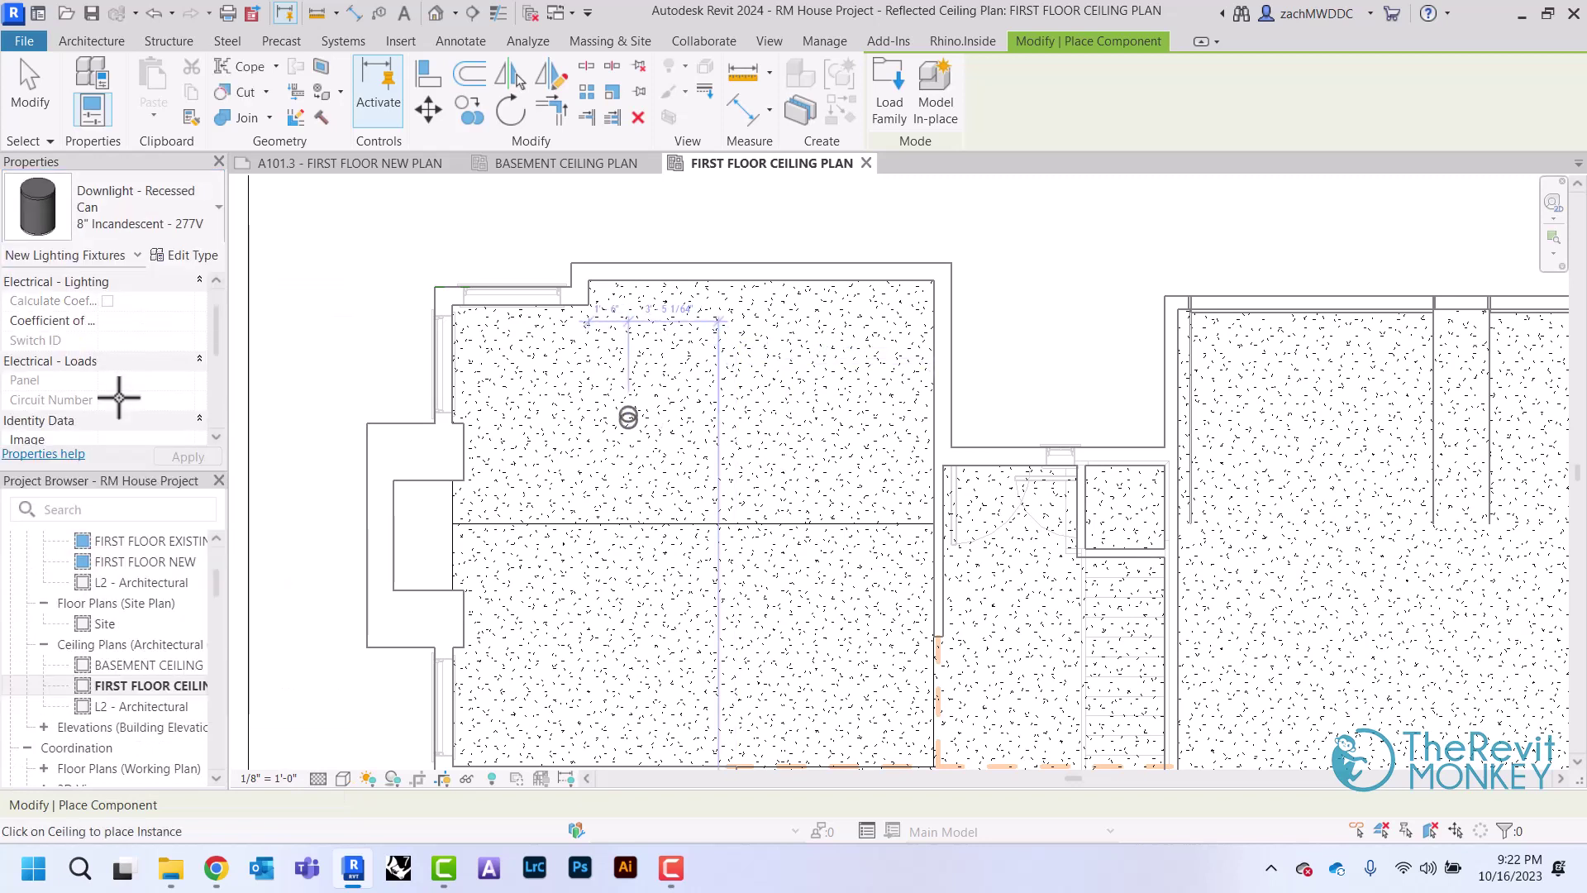
{"action": "left_click", "coordinate": [558, 414]}
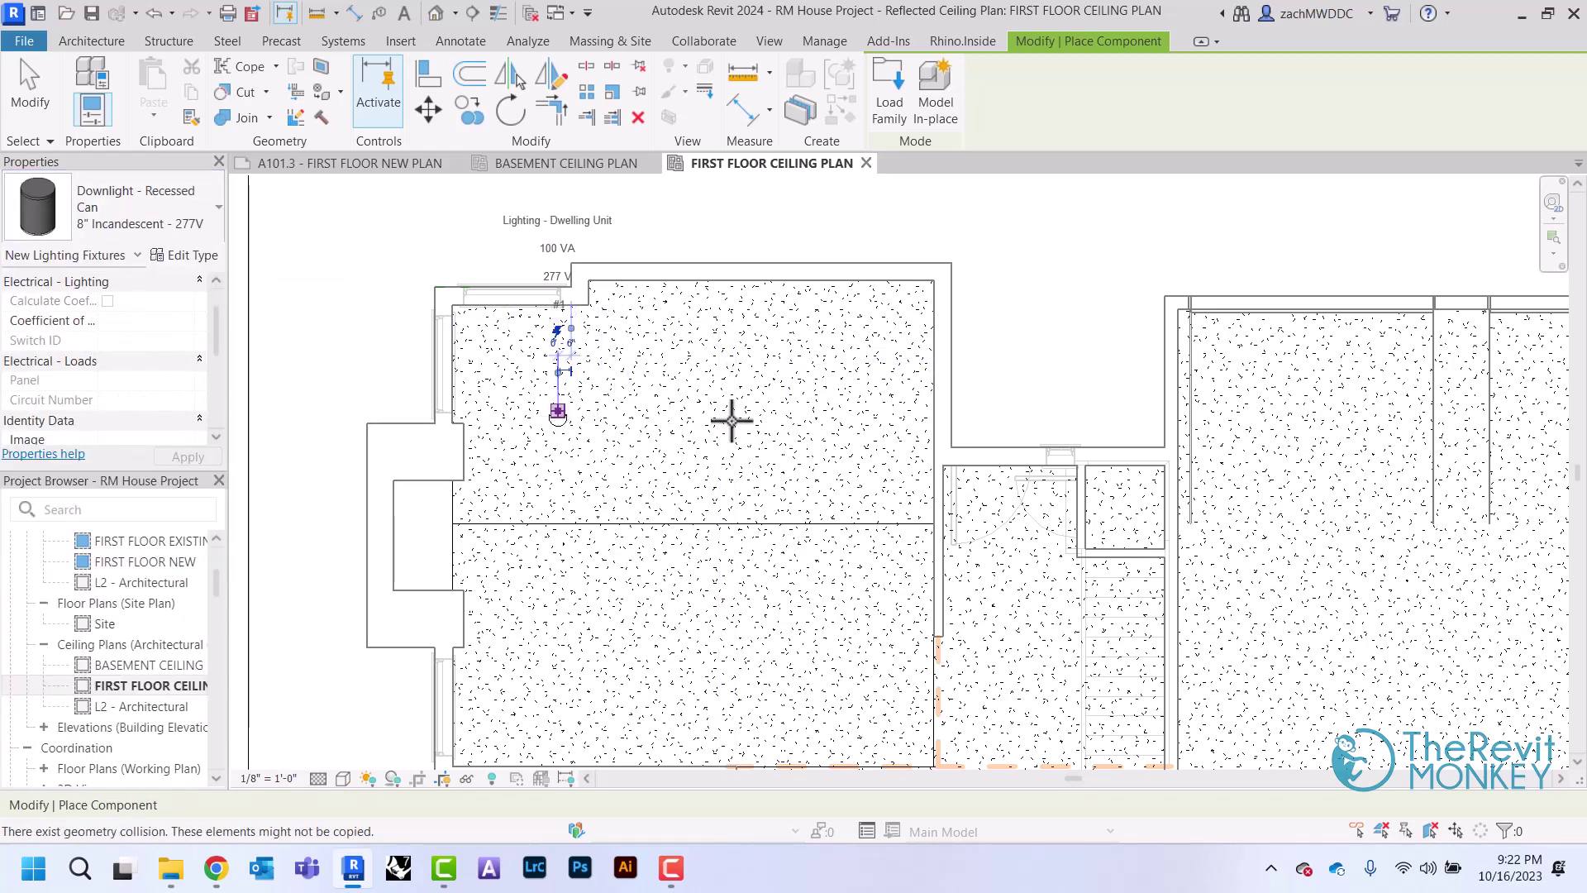
{"action": "left_click", "coordinate": [793, 418]}
{"action": "scroll", "coordinate": [638, 549], "scroll_direction": "down", "scroll_amount": 2, "text": "ctrl"}
{"action": "left_click", "coordinate": [587, 546]}
{"action": "left_click", "coordinate": [791, 546]}
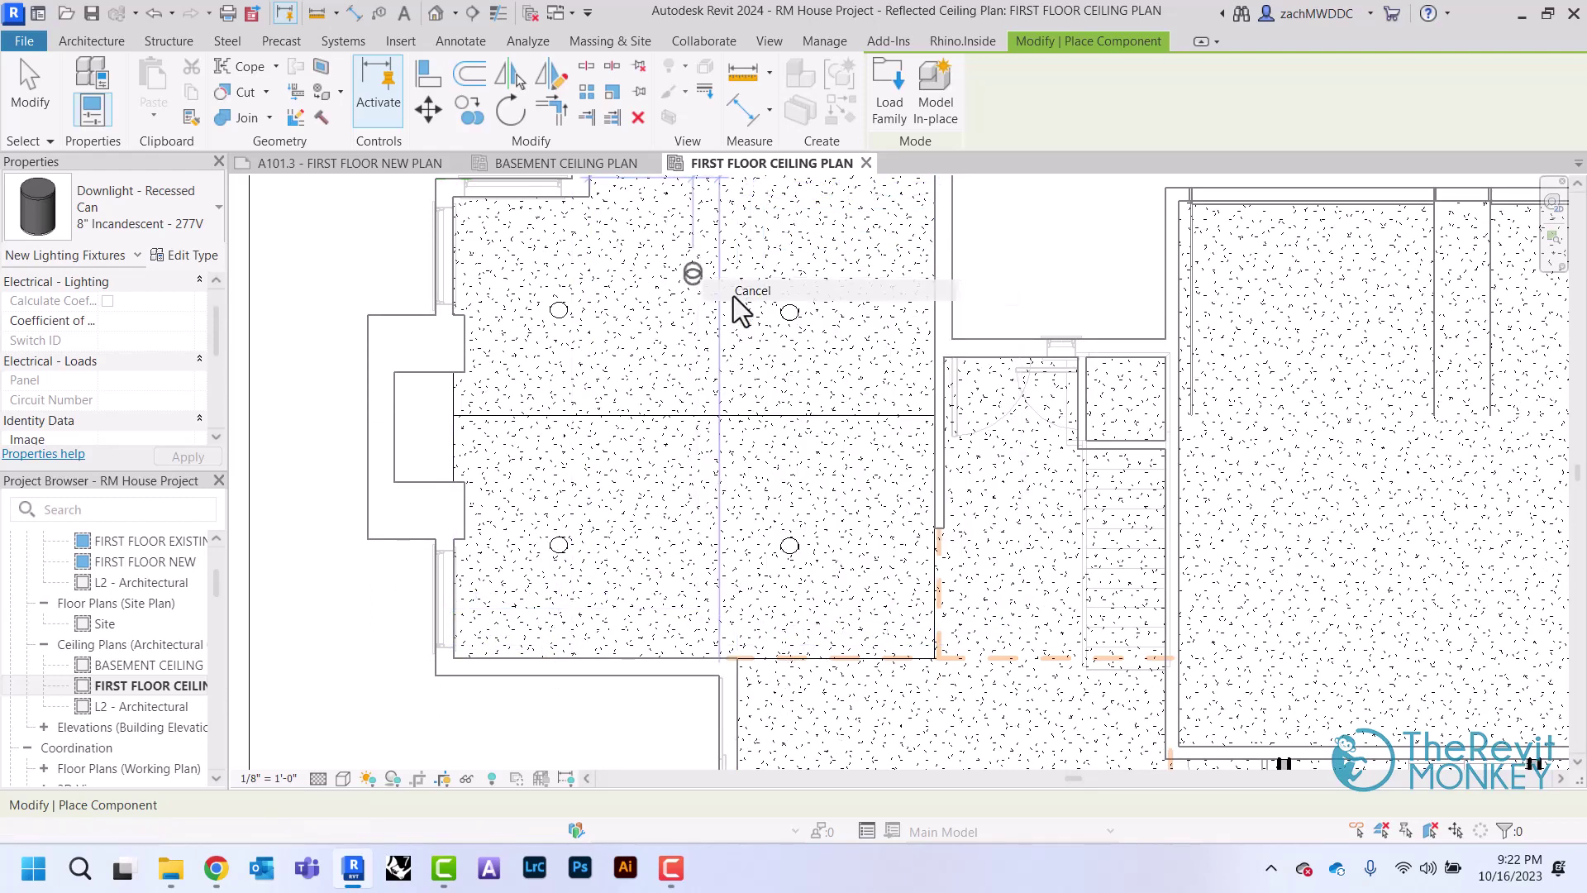
Draw a vertical section line cutting through the living room from top to bottom.
{"action": "key", "text": "Escape"}
{"action": "key", "text": "Escape"}
{"action": "left_click", "coordinate": [472, 13]}
{"action": "scroll", "coordinate": [592, 361], "scroll_direction": "down", "scroll_amount": 2}
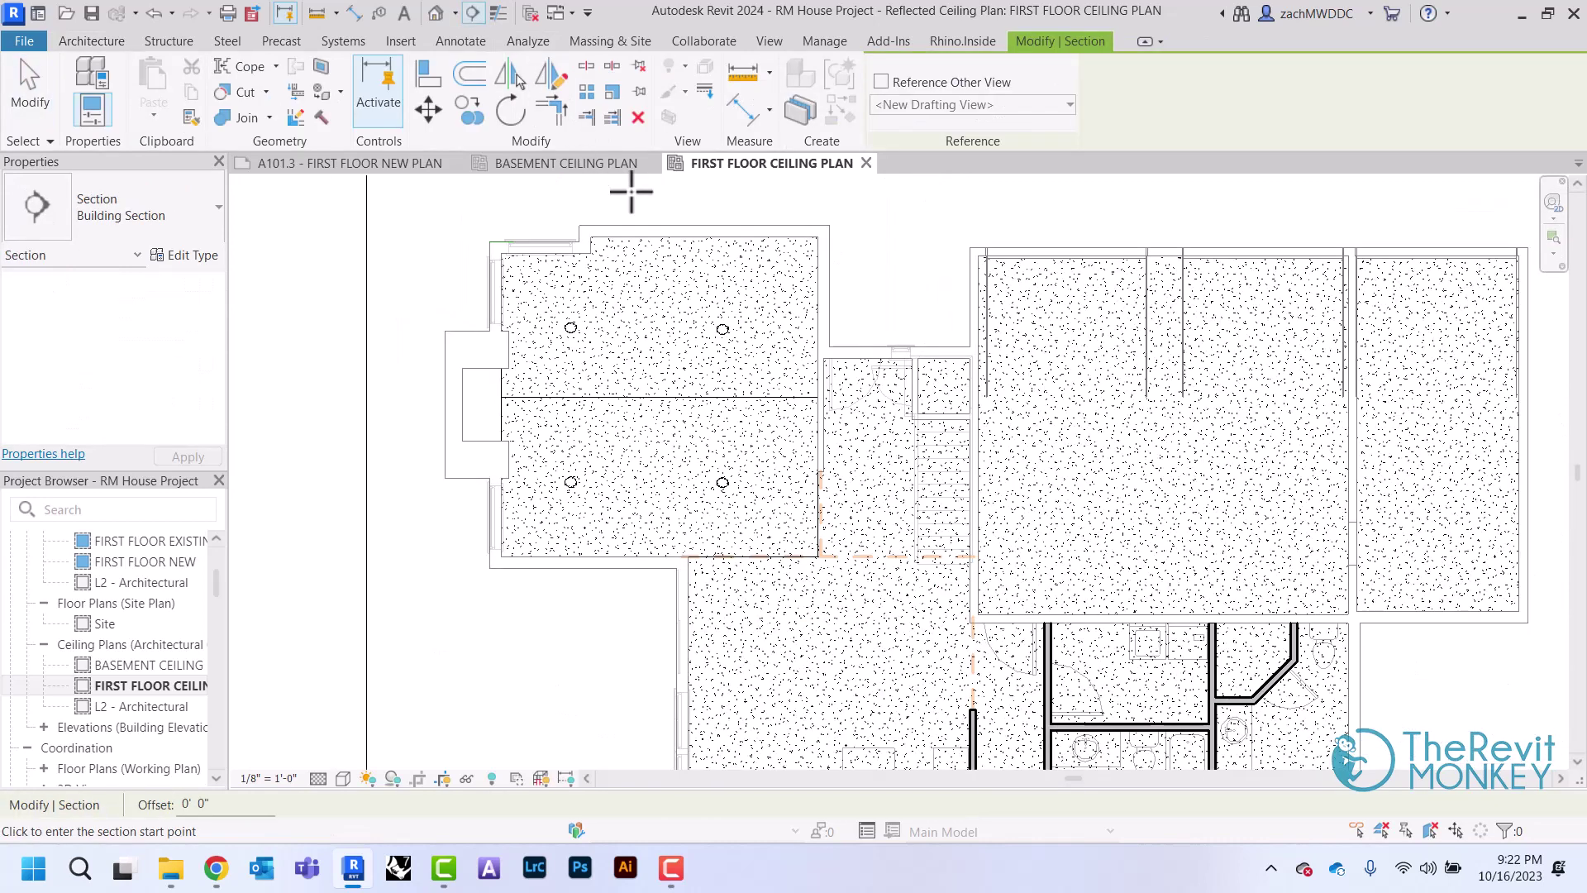
{"action": "left_click", "coordinate": [631, 197]}
{"action": "left_click", "coordinate": [631, 618]}
Open the Section 1 view showing the two sloped ceilings meeting at a peak.
{"action": "right_click", "coordinate": [723, 253]}
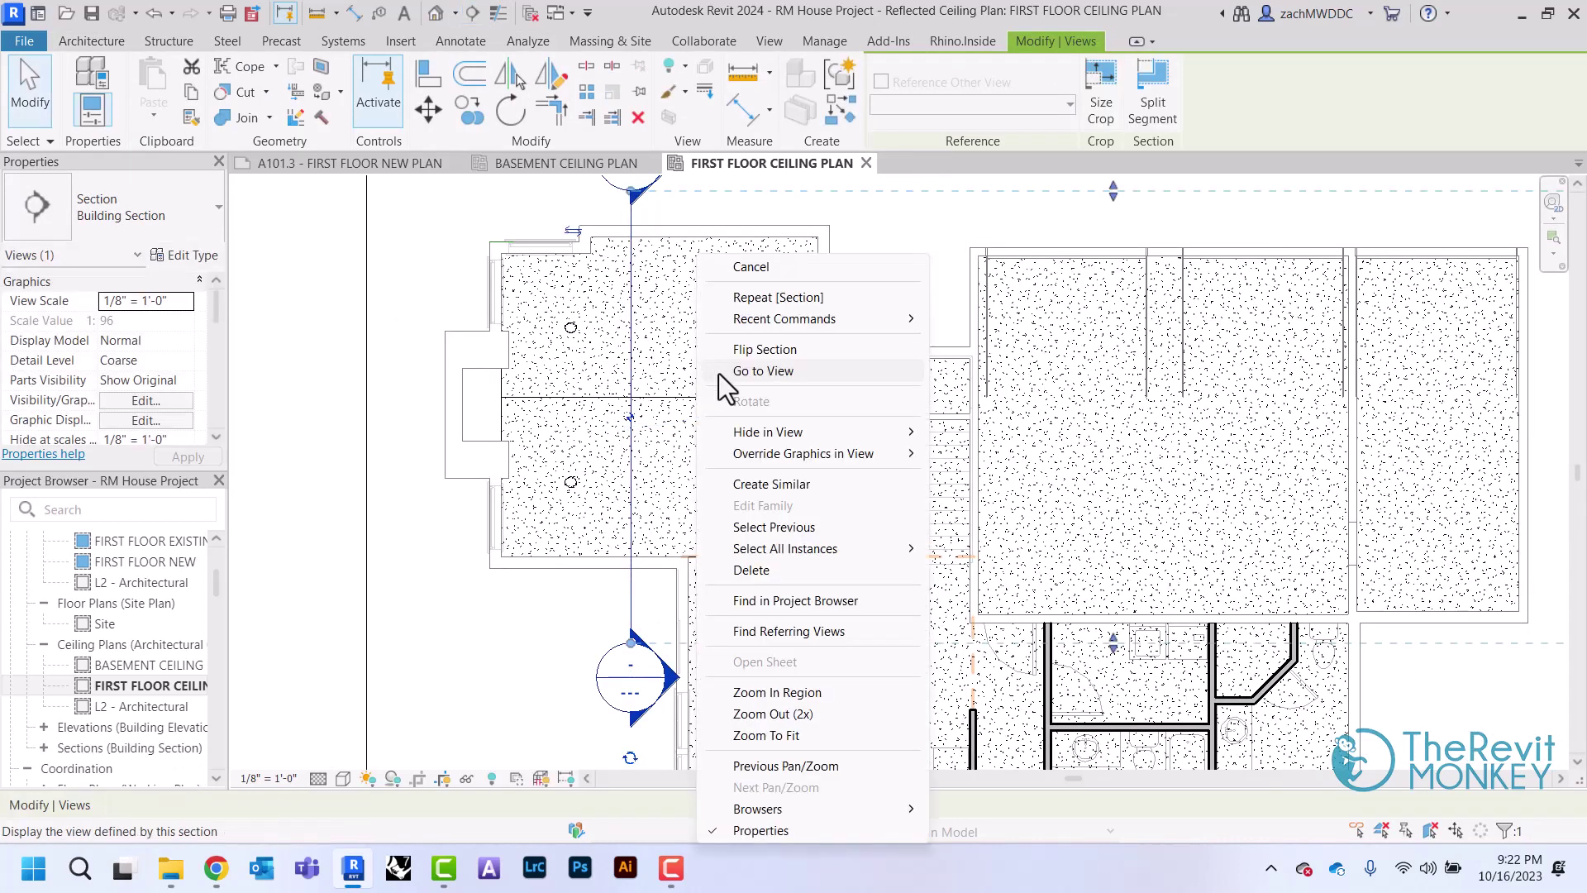
{"action": "left_click", "coordinate": [808, 368]}
{"action": "scroll", "coordinate": [712, 283], "scroll_direction": "up", "scroll_amount": 3}
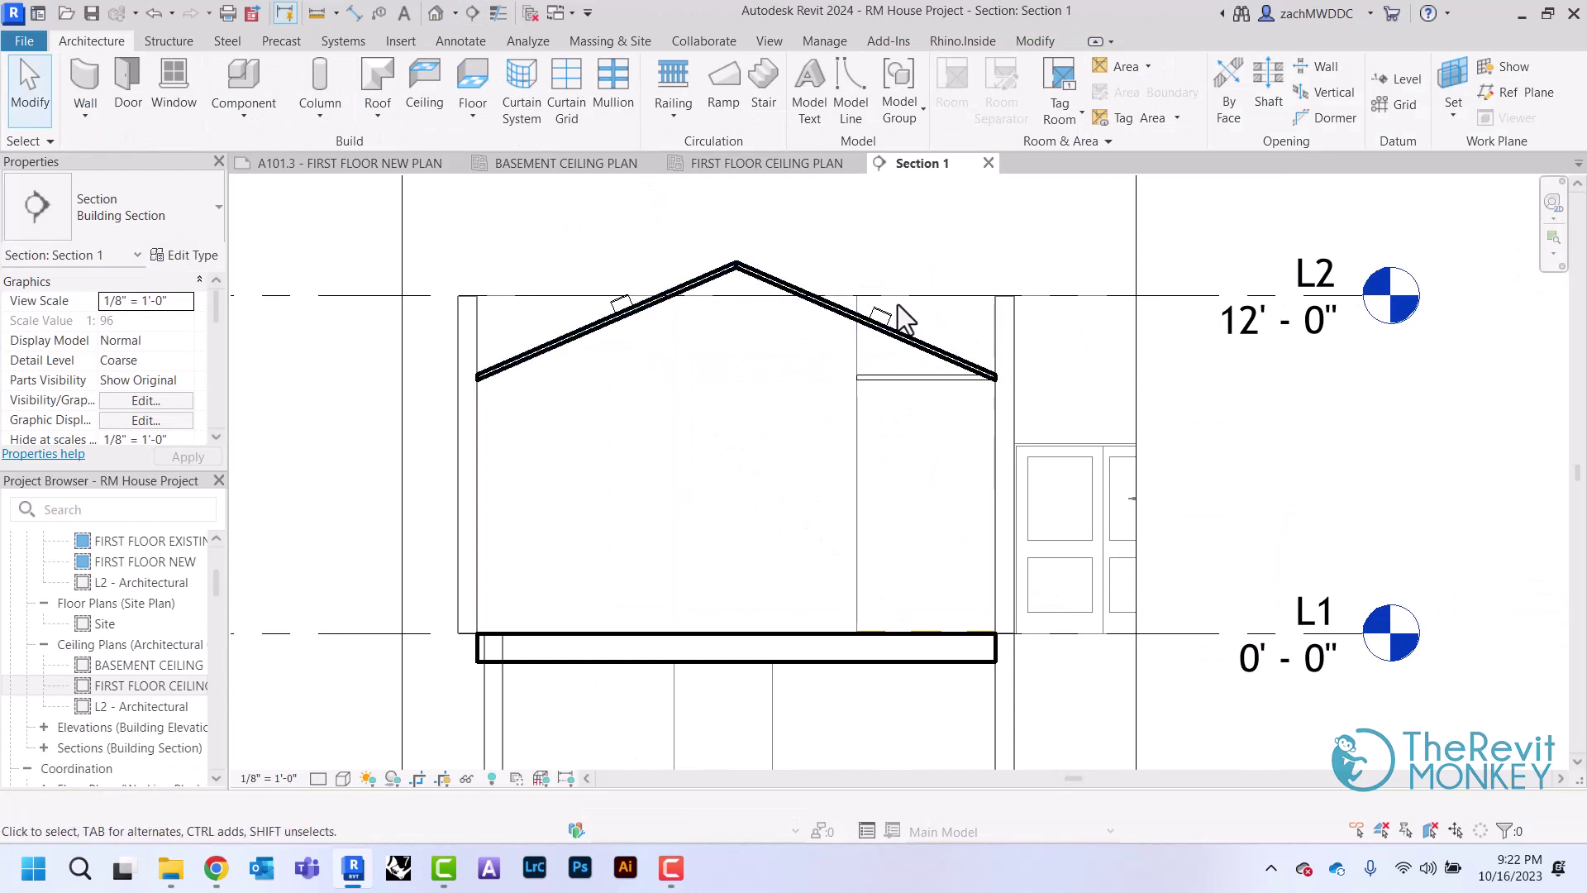
{"action": "right_click", "coordinate": [1060, 335]}
{"action": "left_click", "coordinate": [1072, 342]}
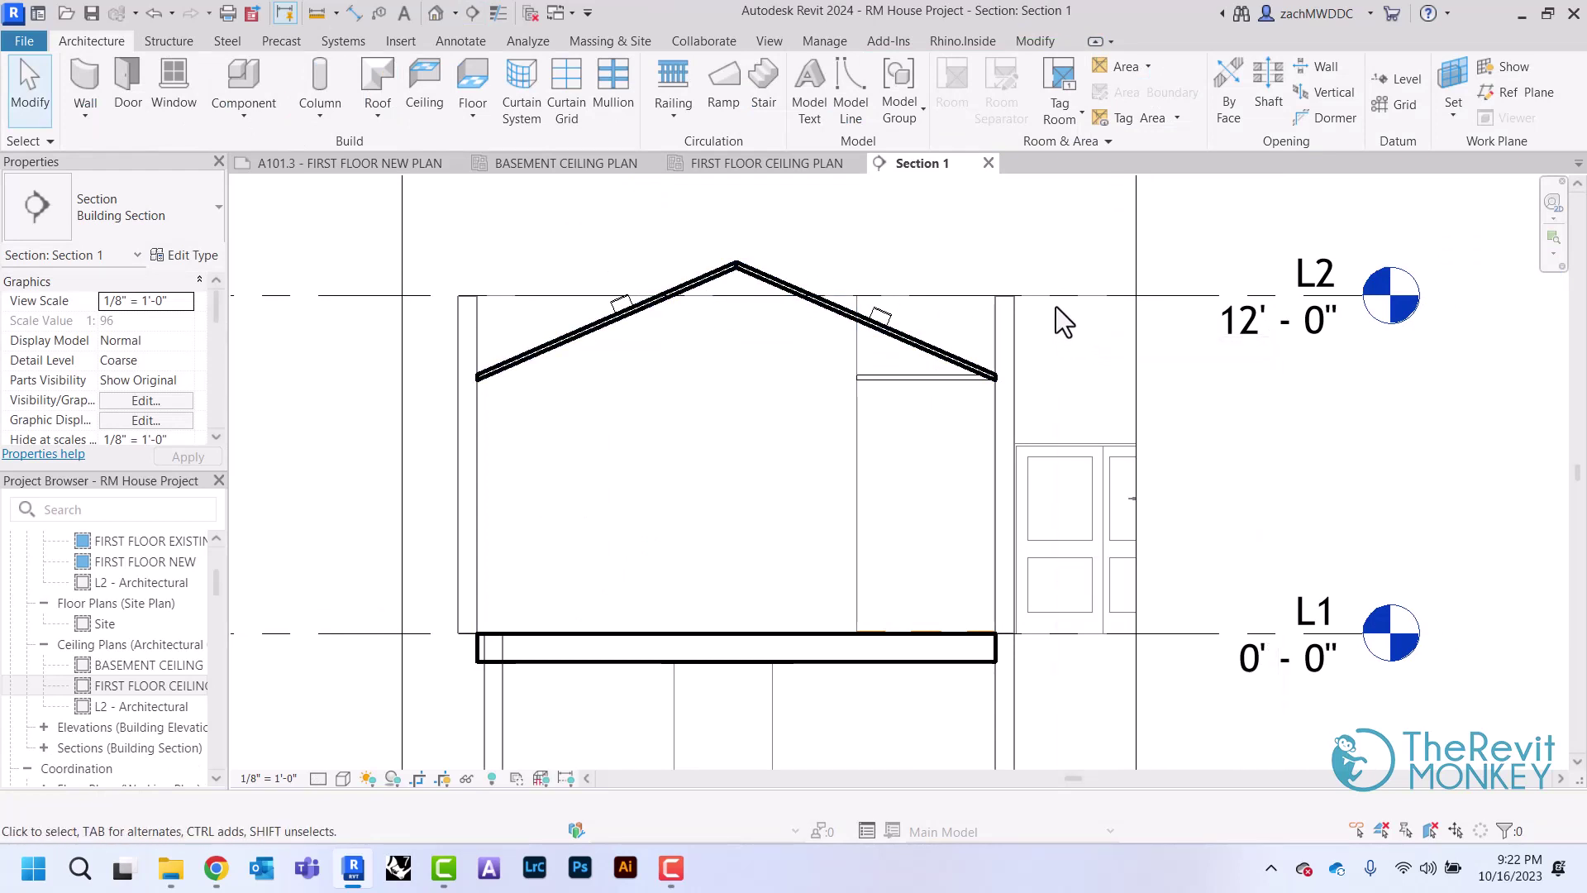